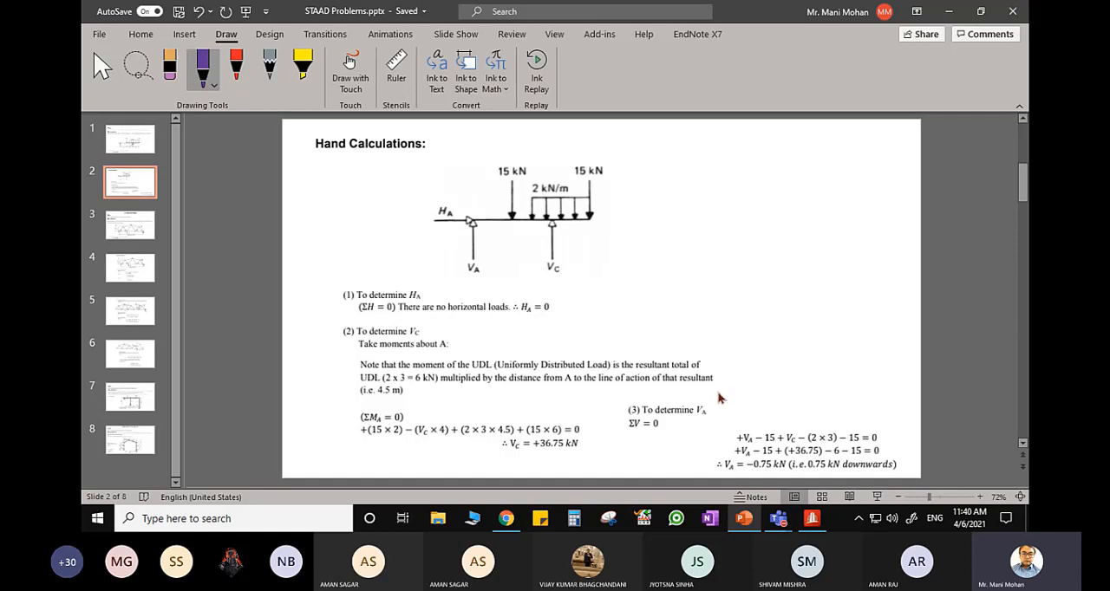
- Review the hand calculations for the reactions and the overhanging beam's problem statement
{"action": "key", "text": "Page_Up"}
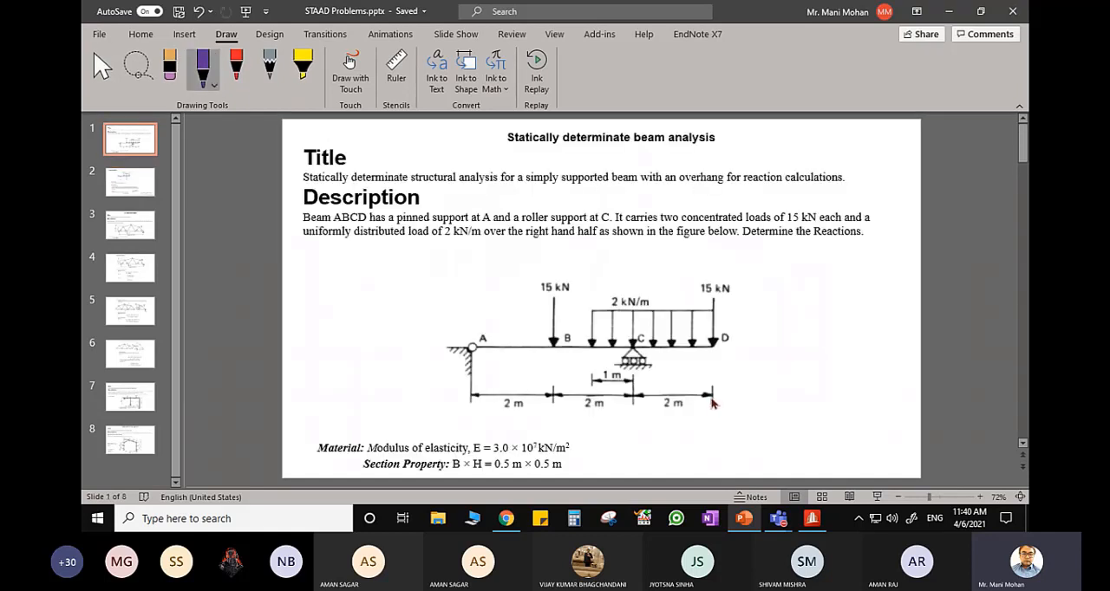
{"action": "key", "text": "Page_Down"}
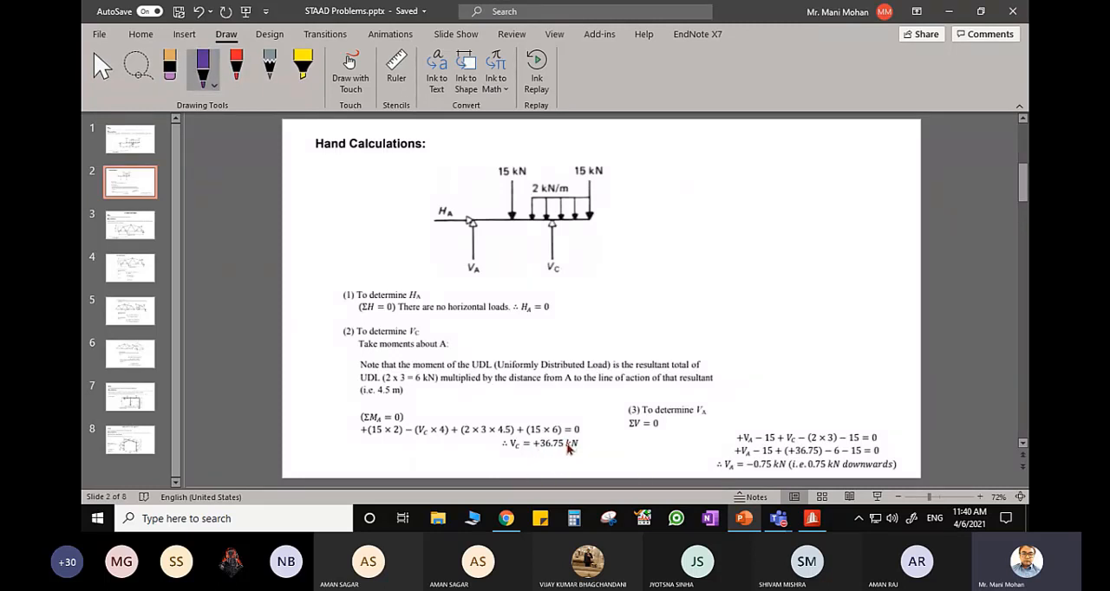
{"action": "key", "text": "Page_Up"}
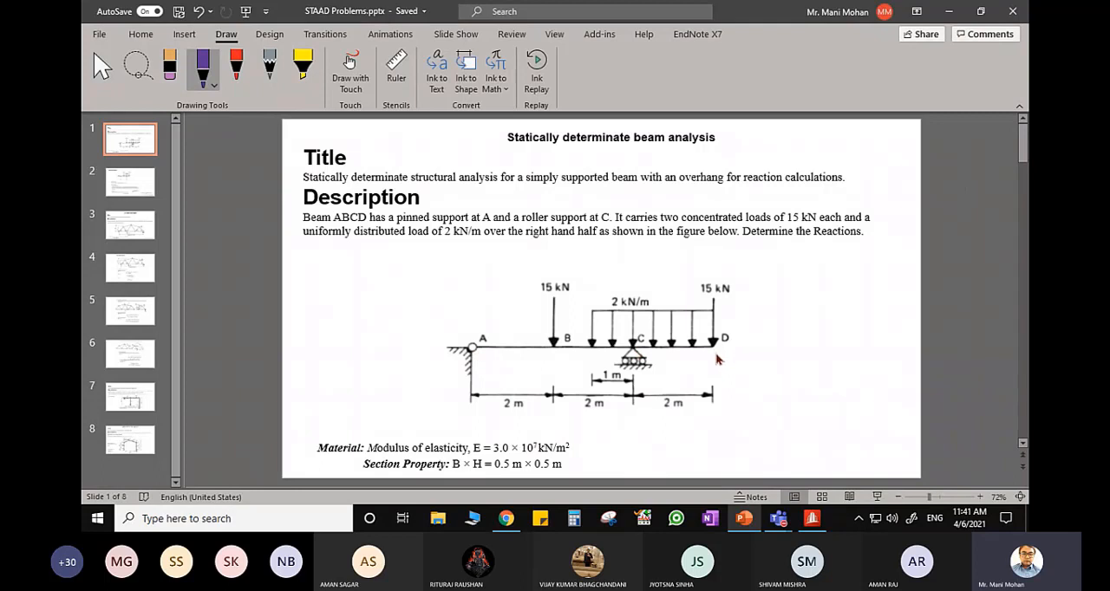
- Switch to STAAD.Pro and create a new analytical model named TUTORIAL 1, overwriting the existing file
{"action": "left_click", "coordinate": [812, 518]}
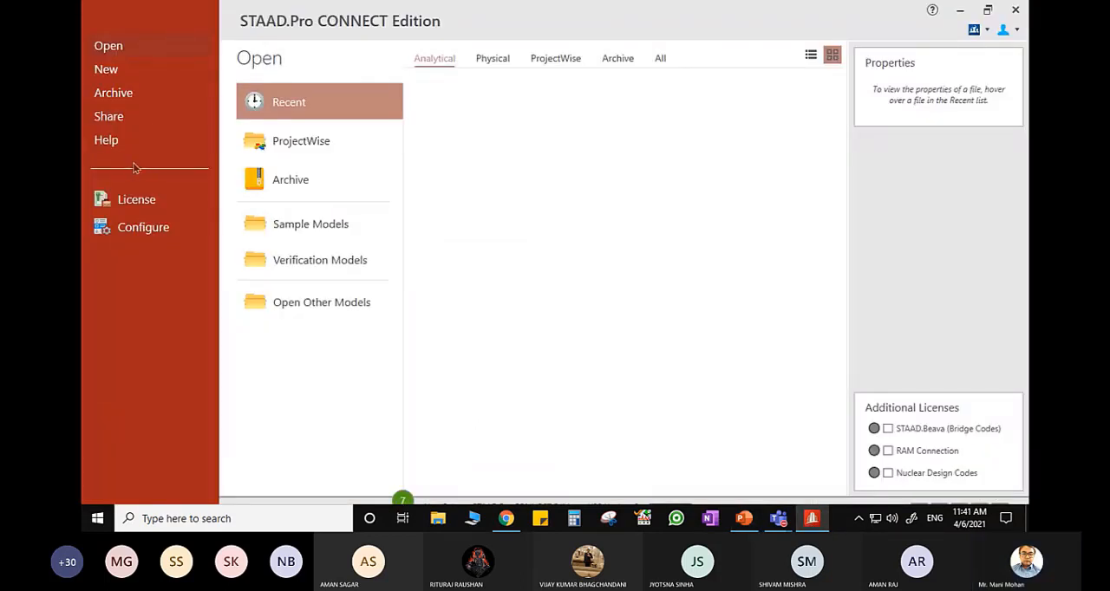
{"action": "left_click", "coordinate": [124, 79]}
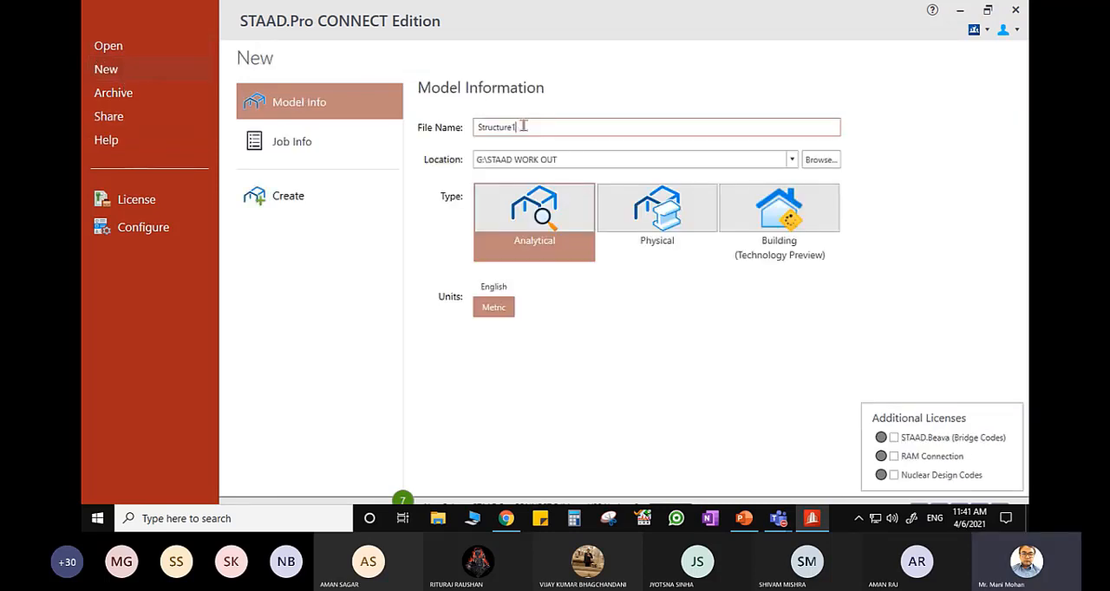
{"action": "left_click_drag", "start_coordinate": [523, 126], "coordinate": [474, 140]}
{"action": "type", "text": "TUTORIAL 1"}
{"action": "left_click", "coordinate": [299, 199]}
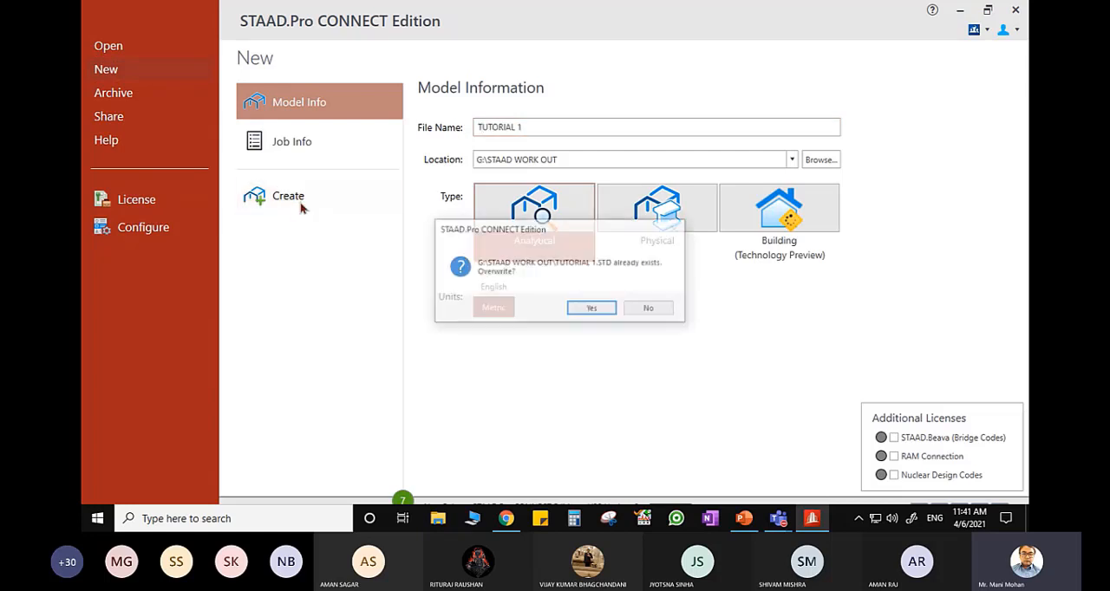
{"action": "left_click", "coordinate": [592, 309]}
- Check the beam's span dimensions on the PowerPoint problem slide, and return to STAAD.Pro
{"action": "mouse_move", "coordinate": [812, 519]}
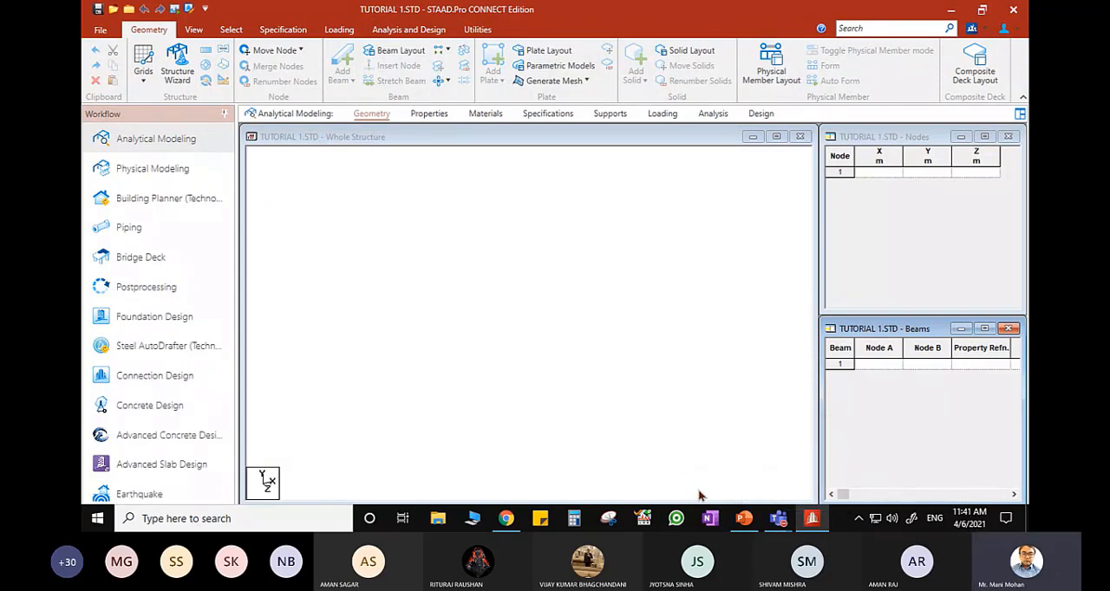
{"action": "left_click", "coordinate": [817, 524]}
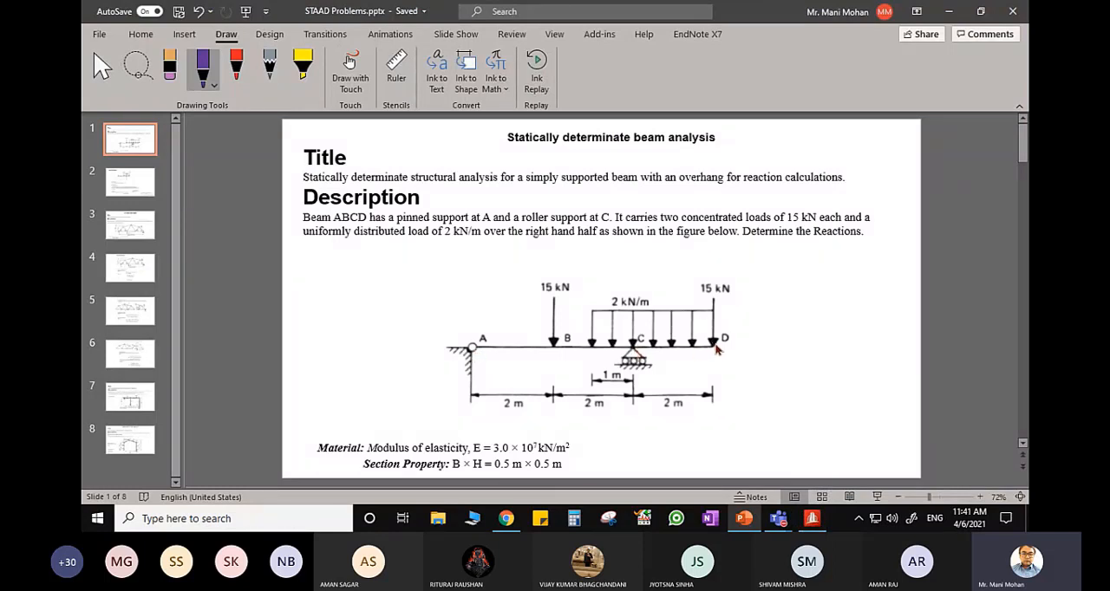
{"action": "left_click", "coordinate": [812, 517]}
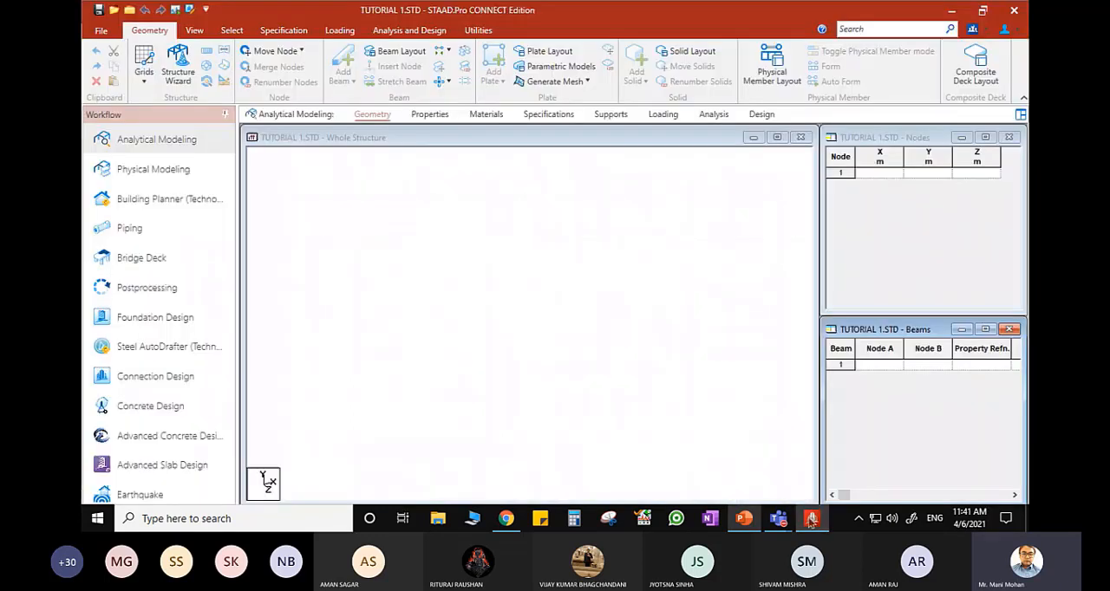
- Create three nodes at X = 0, 4 and 6 m, all with Y and Z at 0
{"action": "left_click", "coordinate": [877, 176]}
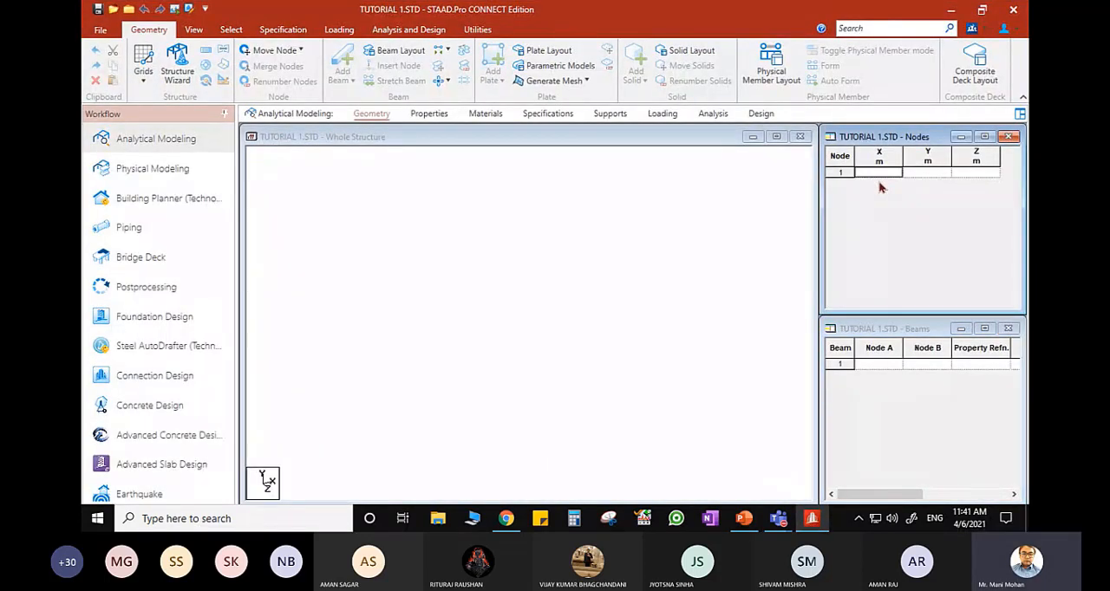
{"action": "type", "text": "0"}
{"action": "key", "text": "Tab"}
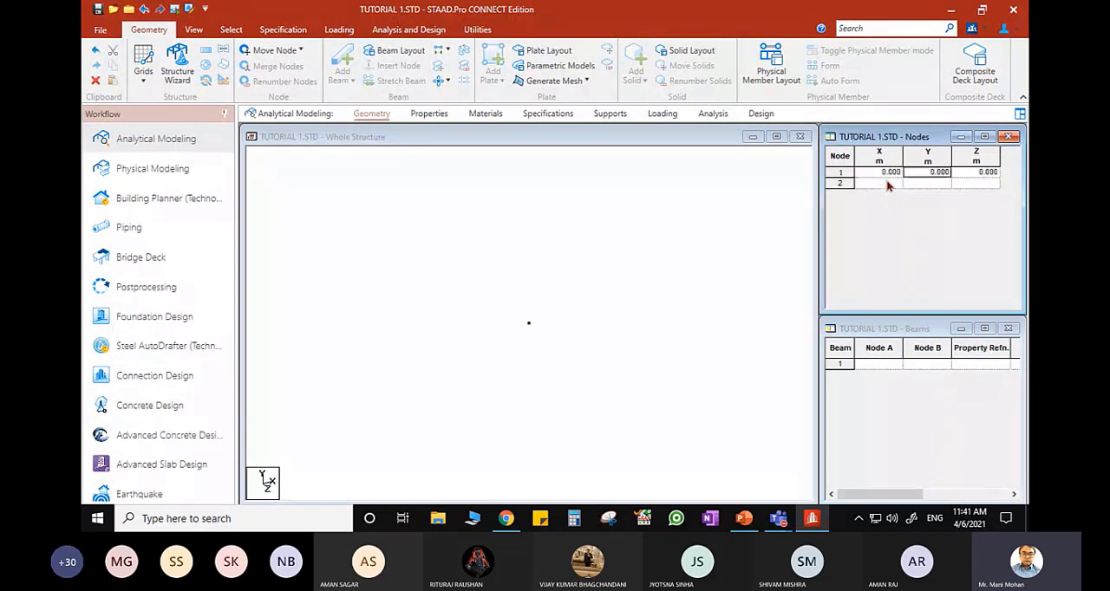
{"action": "key", "text": "Tab"}
{"action": "key", "text": "Tab"}
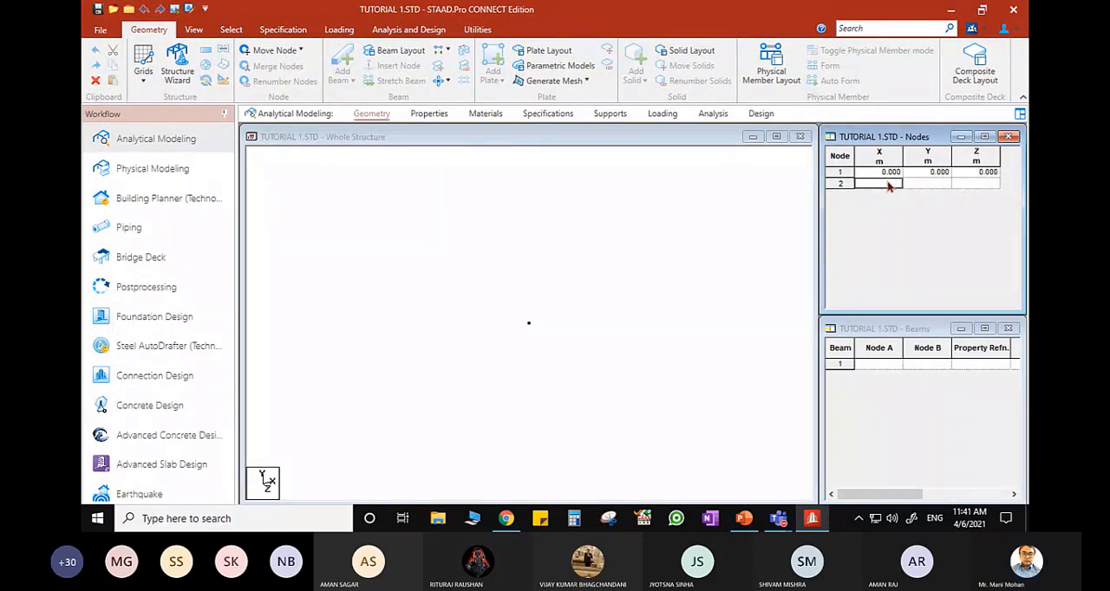
{"action": "type", "text": "4"}
{"action": "key", "text": "Tab"}
{"action": "key", "text": "Tab"}
{"action": "key", "text": "Tab"}
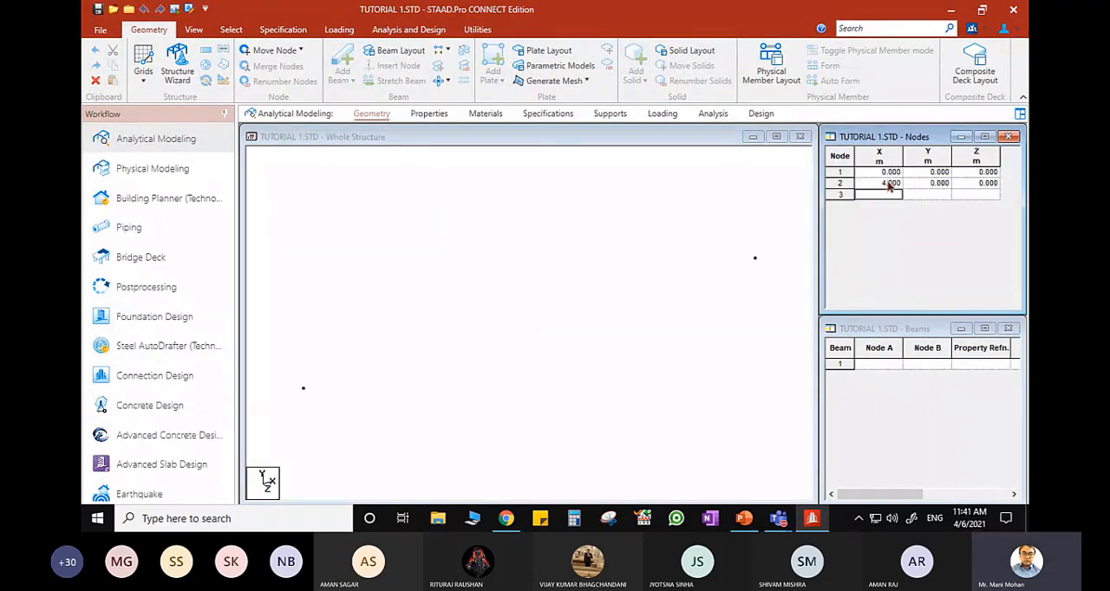
{"action": "type", "text": "6"}
{"action": "key", "text": "Tab"}
{"action": "key", "text": "Tab"}
{"action": "key", "text": "Tab"}
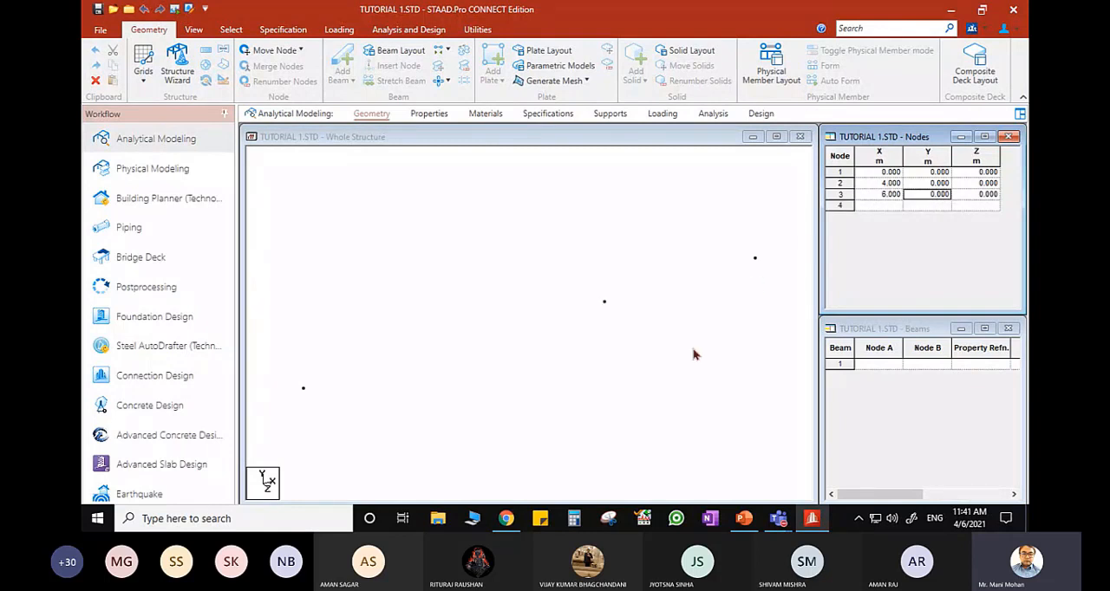
- Add two beam members, one from node 1 to node 2 and one from node 2 to node 3
{"action": "left_click", "coordinate": [694, 354]}
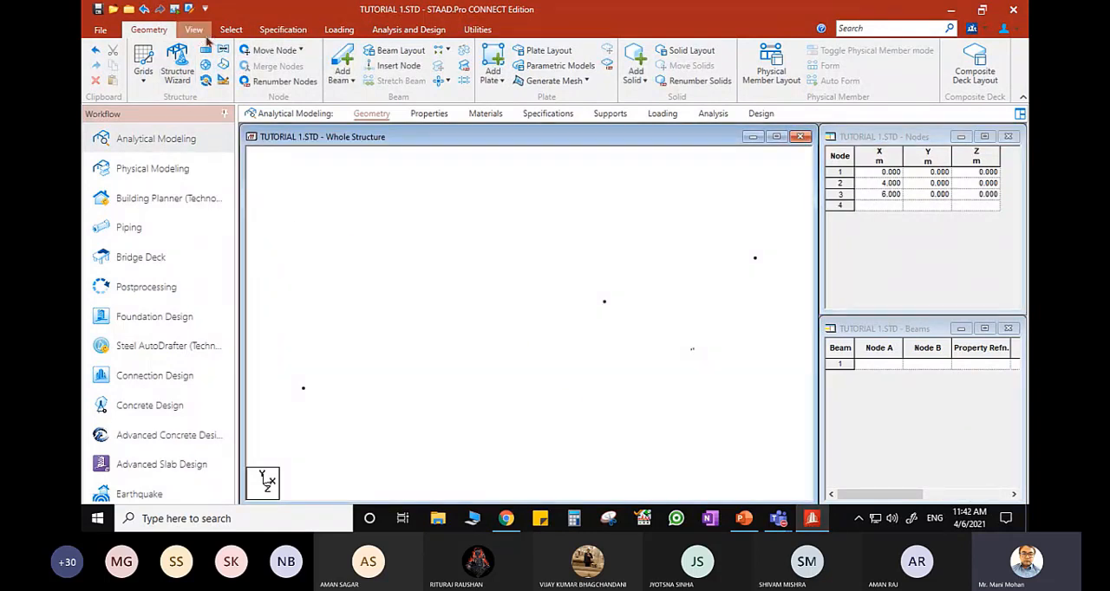
{"action": "left_click", "coordinate": [342, 67]}
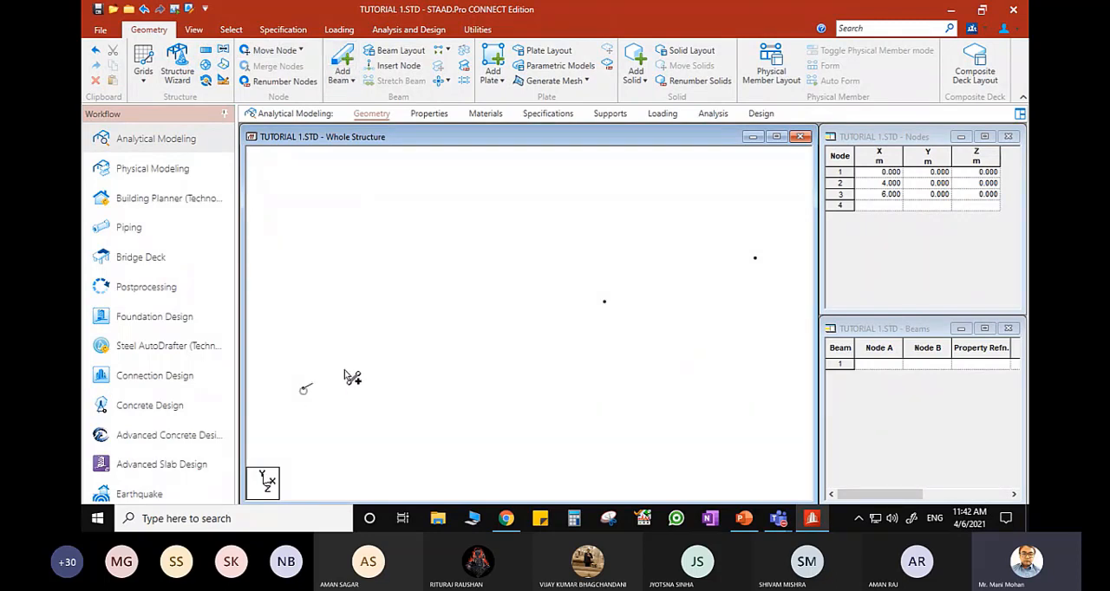
{"action": "left_click", "coordinate": [303, 388]}
{"action": "left_click", "coordinate": [605, 301]}
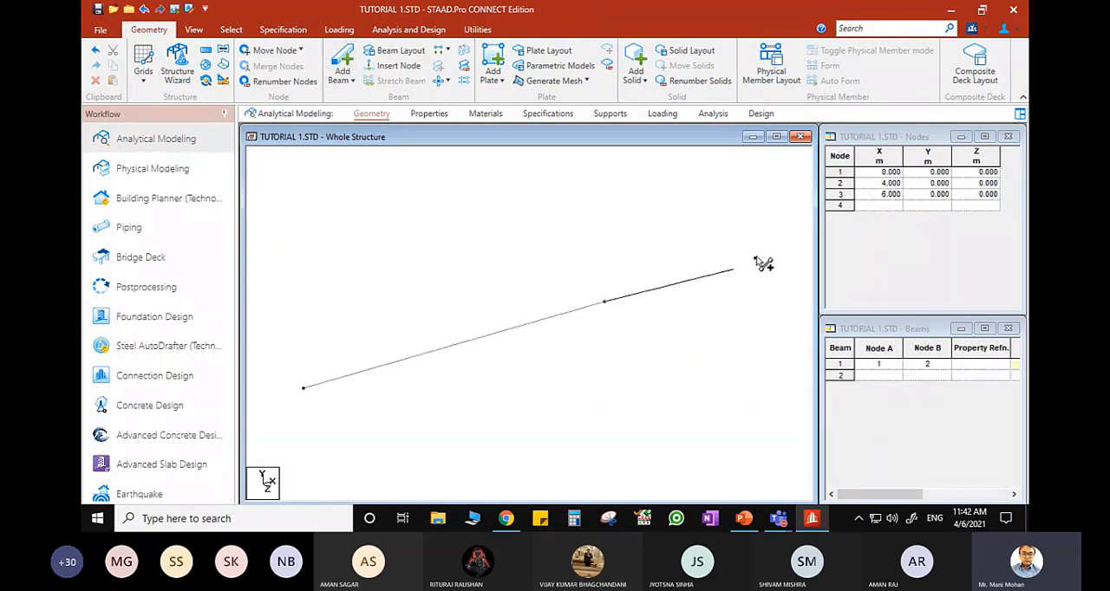
{"action": "left_click", "coordinate": [756, 258]}
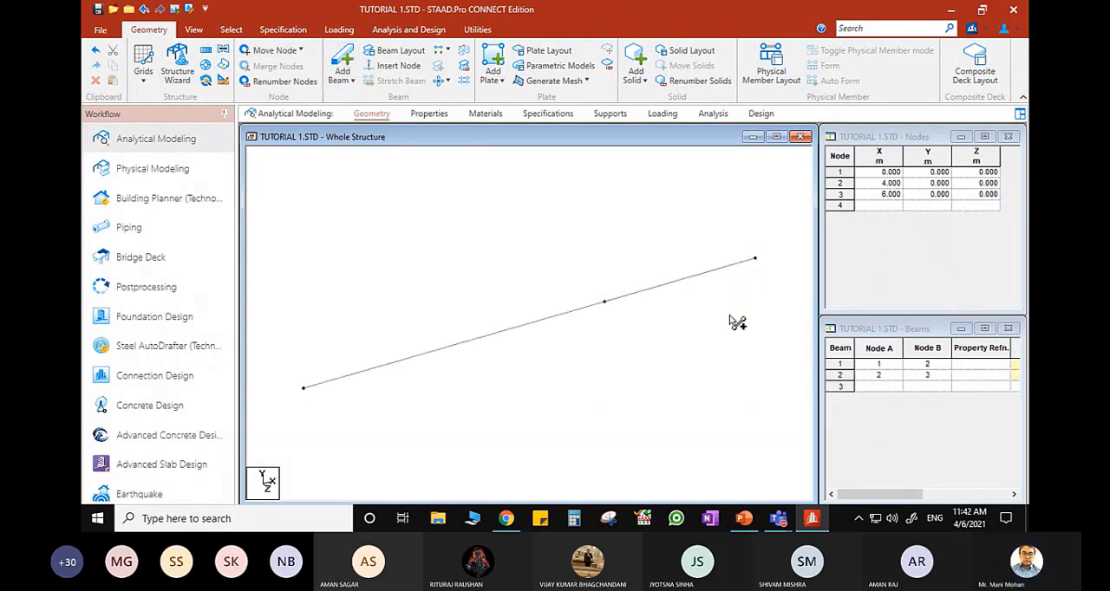
- Compare the model with the PowerPoint slide's spans by measuring the node-to-node distances along both beams, and clear the distance labels
{"action": "left_click", "coordinate": [812, 519]}
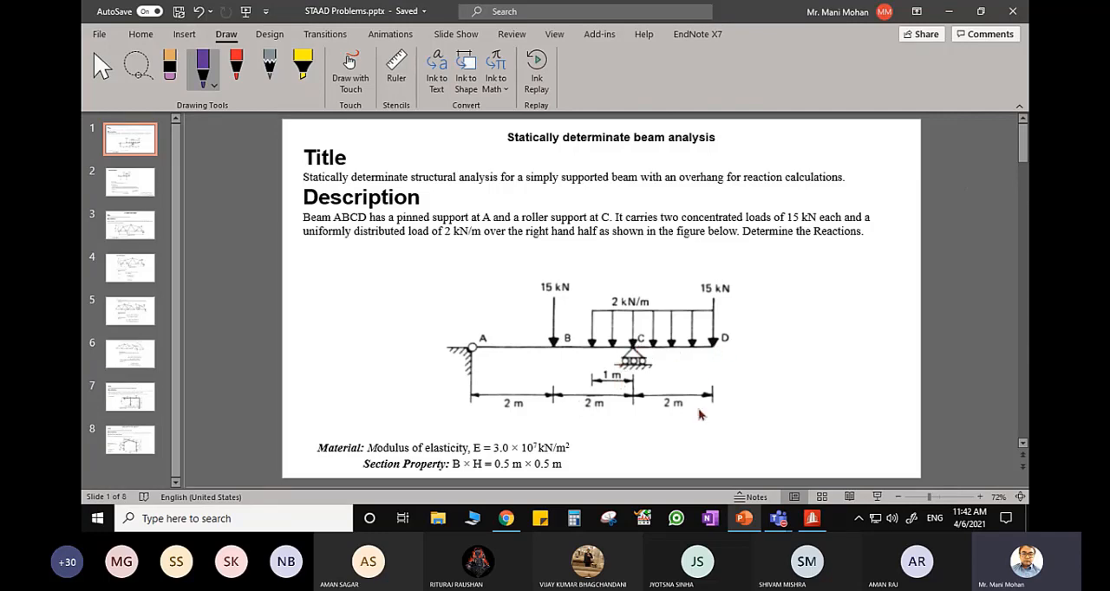
{"action": "left_click", "coordinate": [811, 519]}
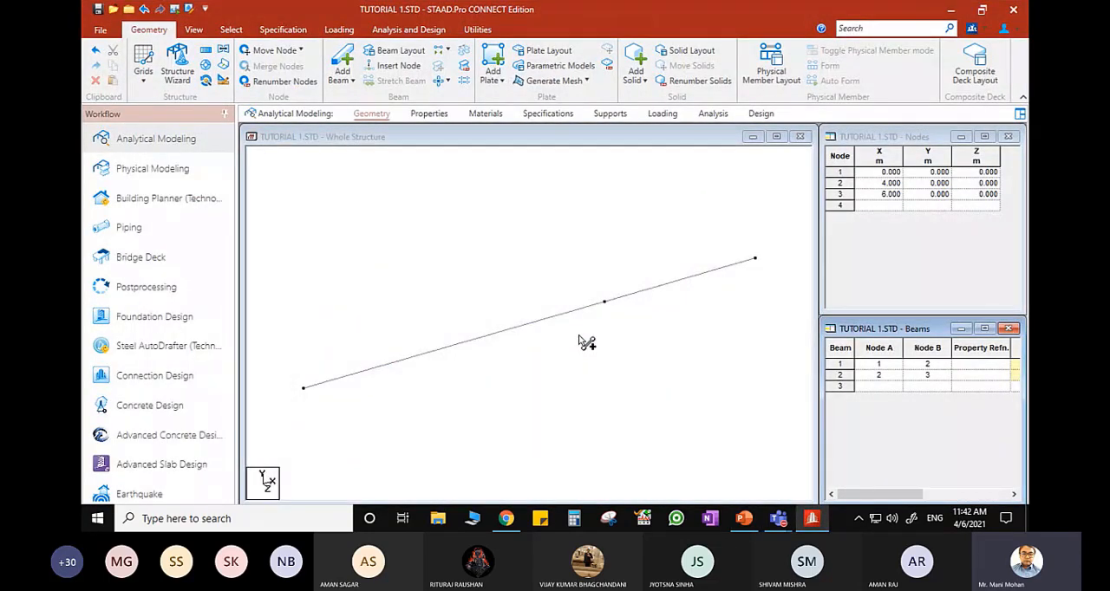
{"action": "left_click", "coordinate": [476, 31]}
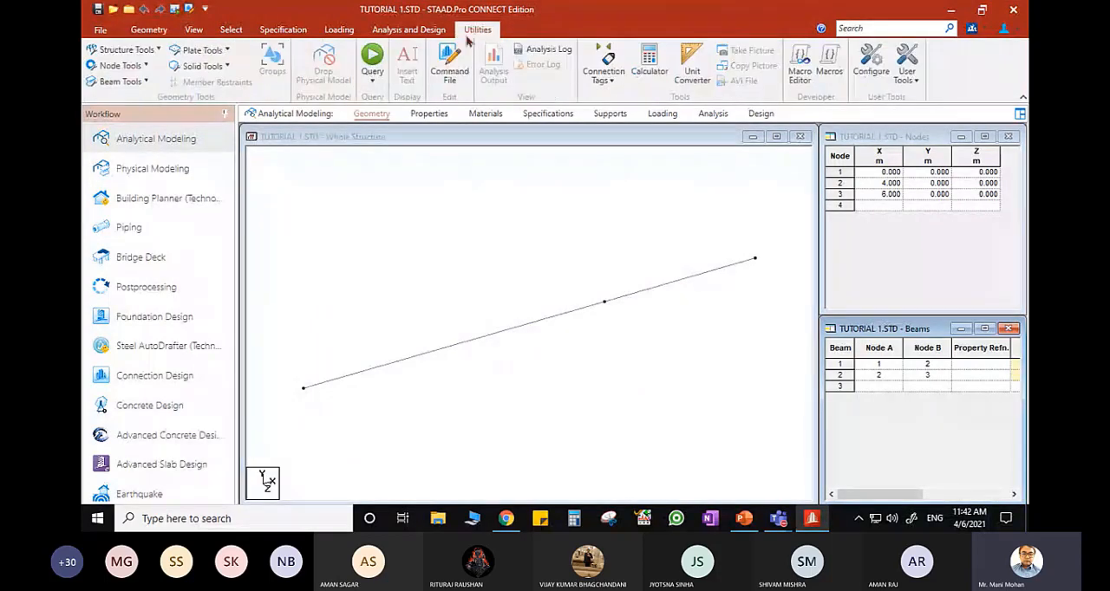
{"action": "left_click", "coordinate": [122, 66]}
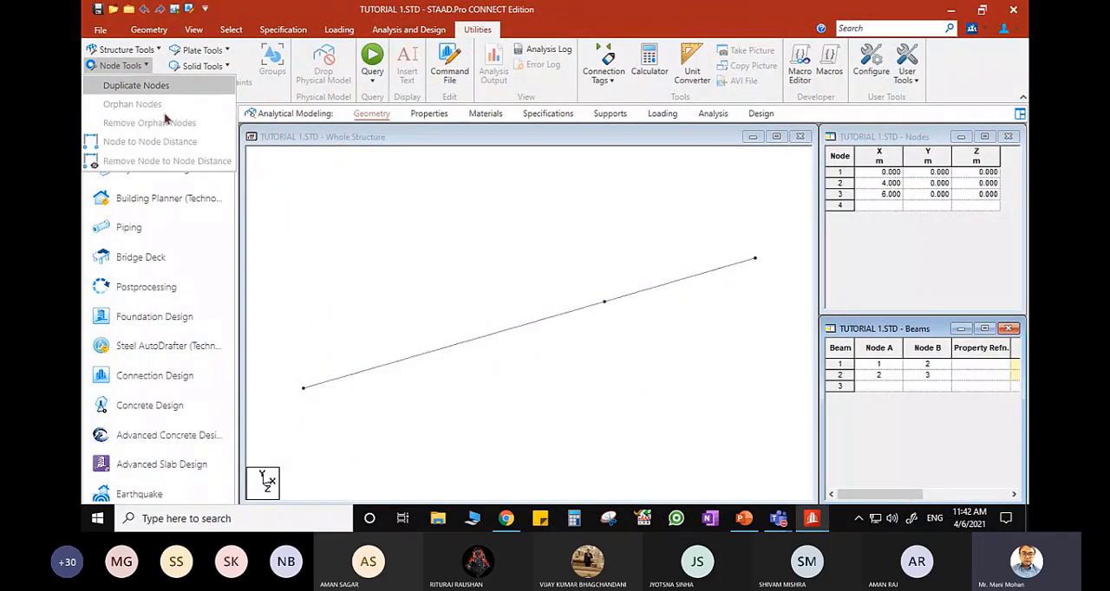
{"action": "left_click", "coordinate": [292, 169]}
{"action": "left_click", "coordinate": [120, 80]}
{"action": "left_click", "coordinate": [120, 66]}
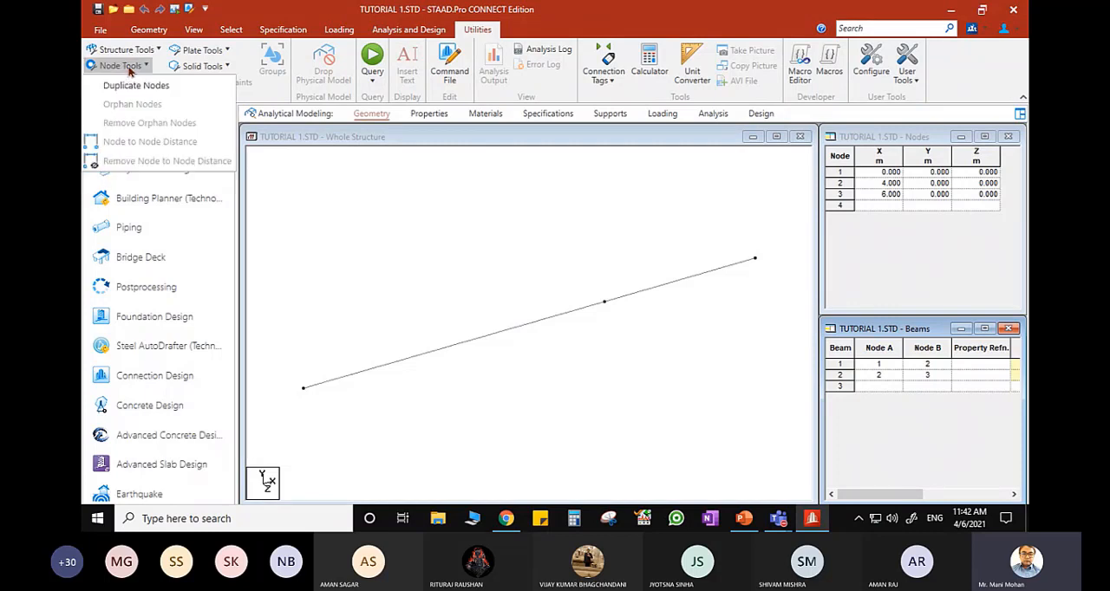
{"action": "left_click", "coordinate": [159, 143]}
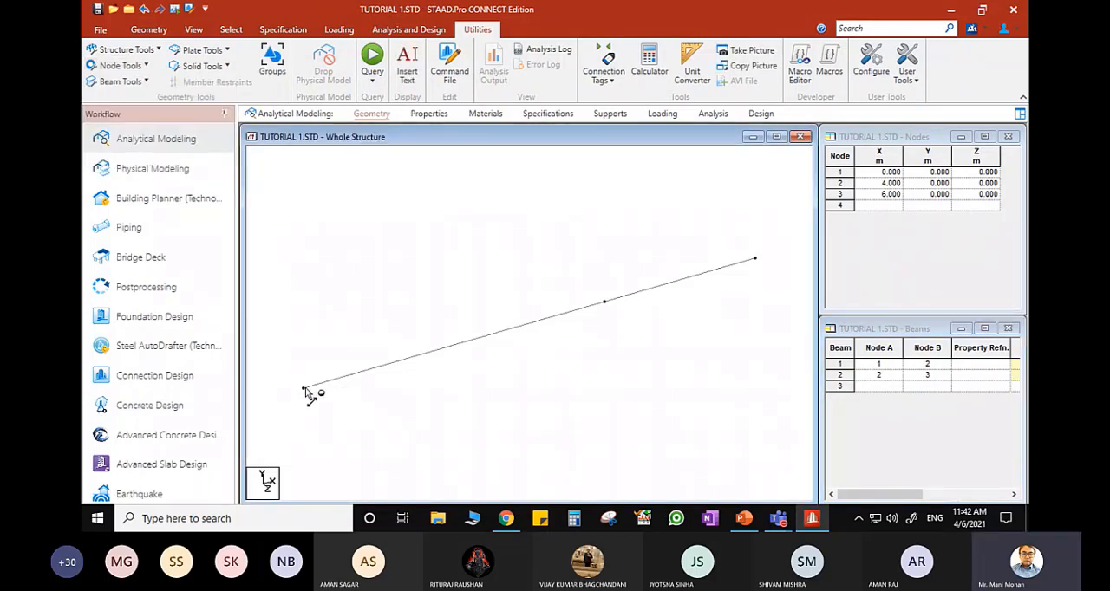
{"action": "left_click", "coordinate": [304, 387]}
{"action": "left_click", "coordinate": [606, 303]}
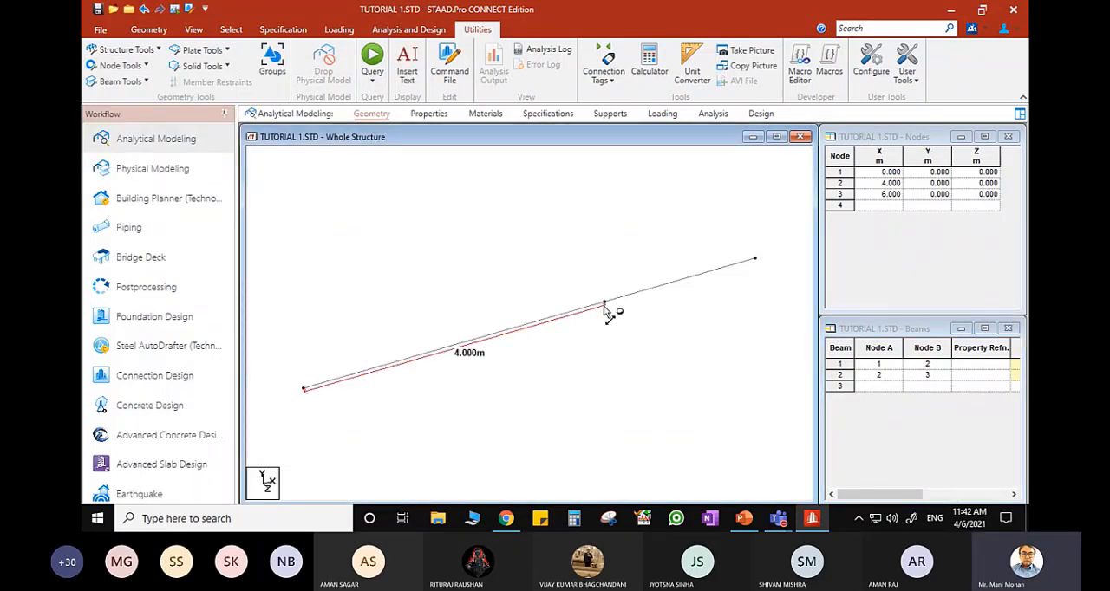
{"action": "left_click", "coordinate": [756, 260]}
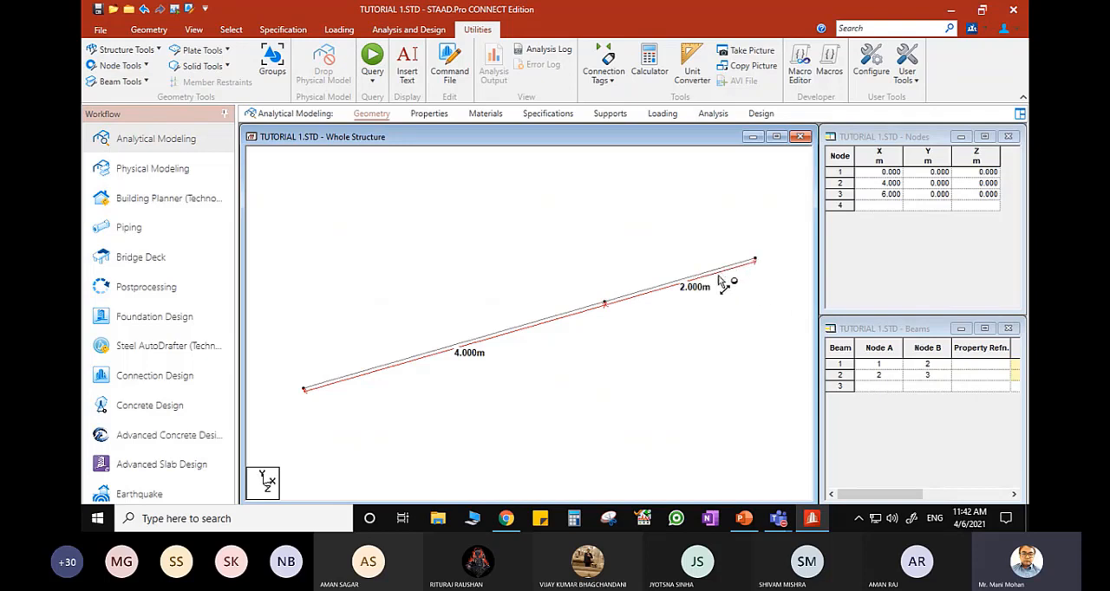
{"action": "left_click", "coordinate": [122, 71]}
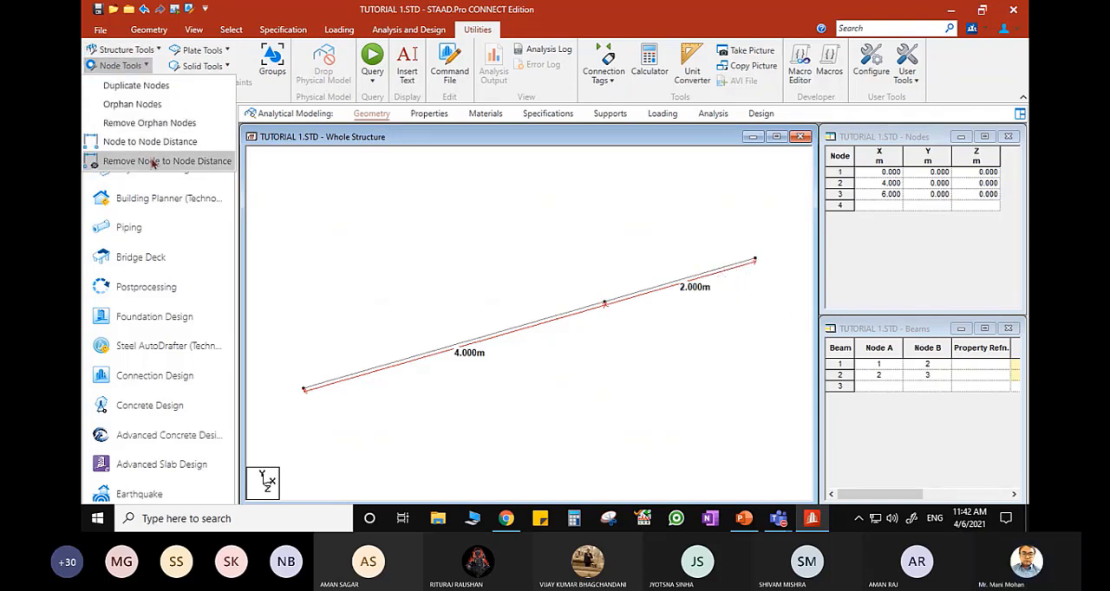
{"action": "left_click", "coordinate": [153, 162]}
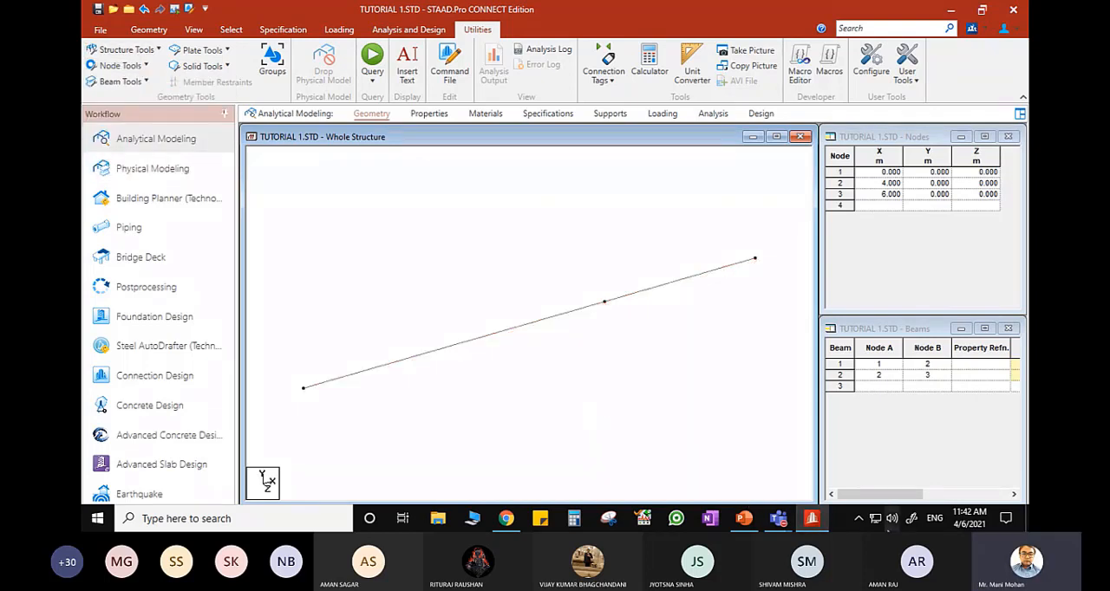
- Check the material and section data on the PowerPoint problem slide, and view the section property options in STAAD.Pro
{"action": "left_click", "coordinate": [820, 523]}
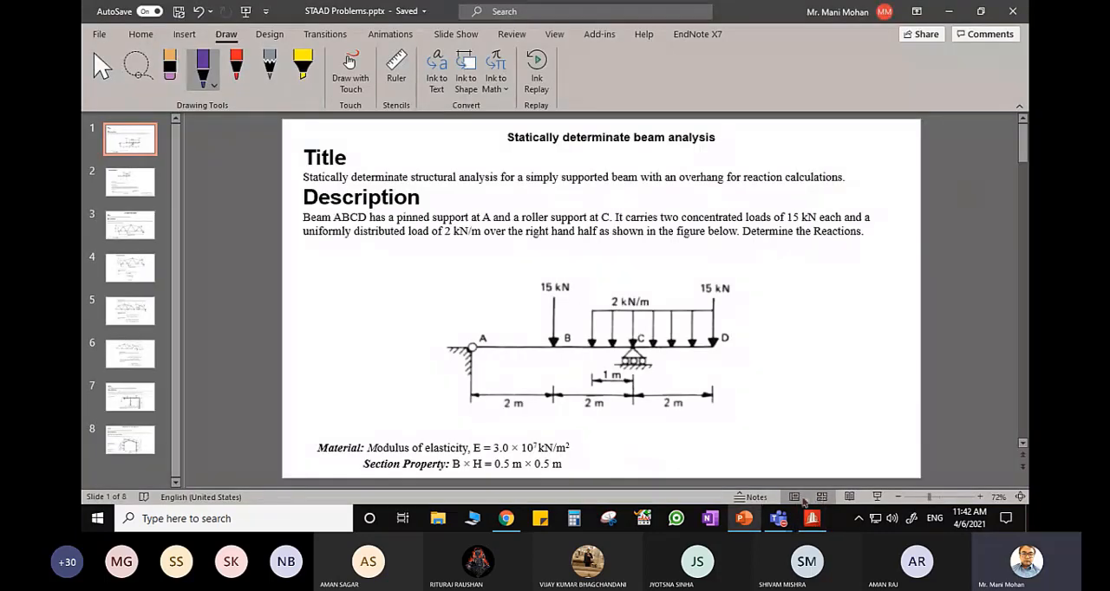
{"action": "left_click", "coordinate": [813, 520]}
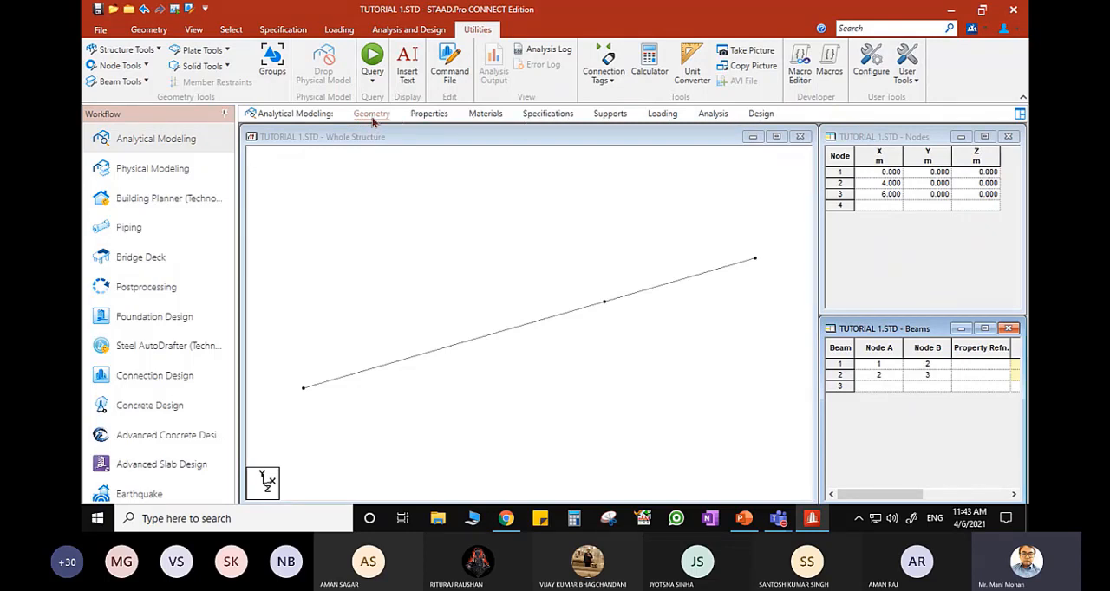
{"action": "left_click", "coordinate": [437, 119]}
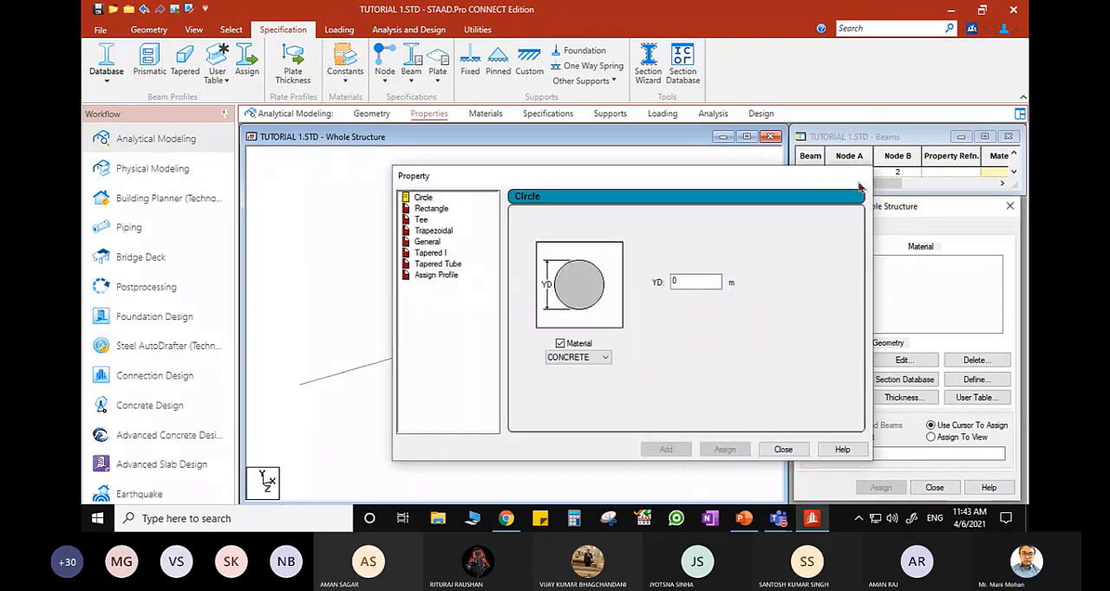
{"action": "left_click", "coordinate": [371, 113]}
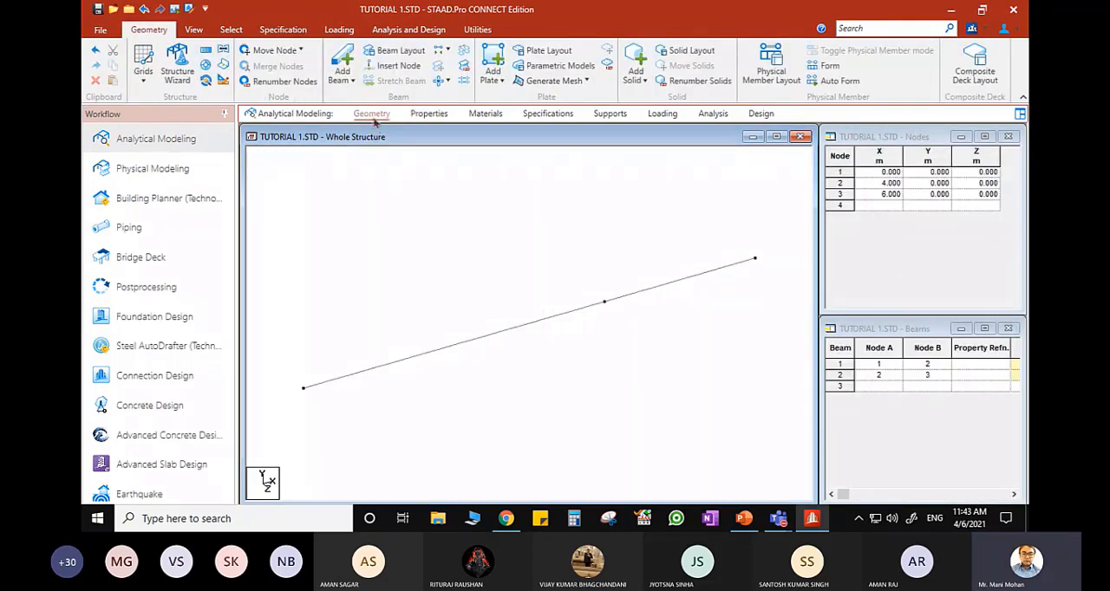
- View the Rectangle and Tee section definitions, close them, and check the required section size on the PowerPoint problem slide
{"action": "left_click", "coordinate": [430, 114]}
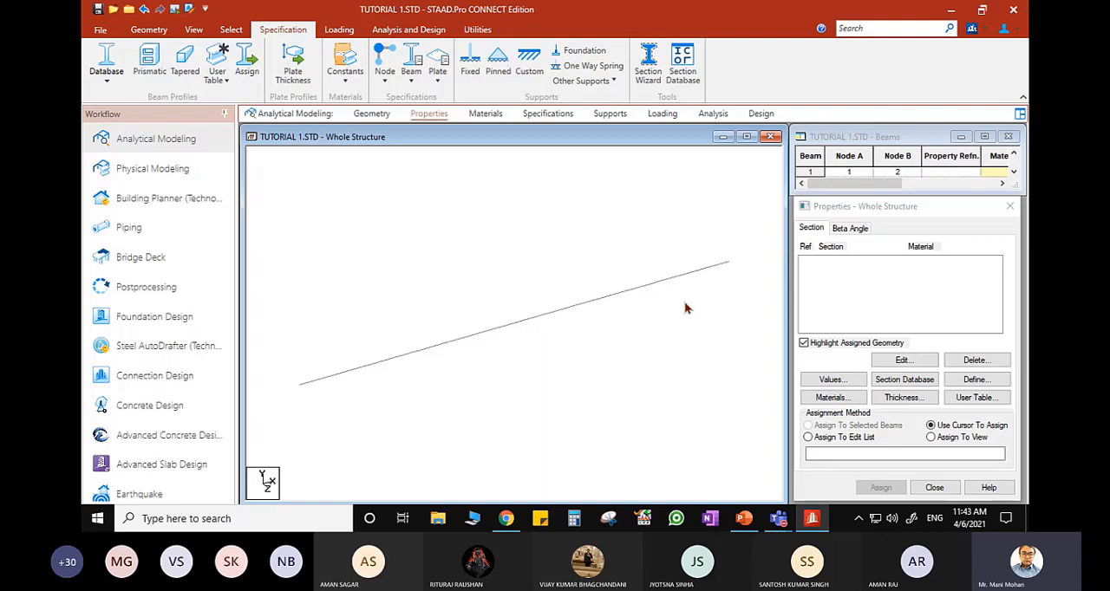
{"action": "left_click", "coordinate": [977, 382]}
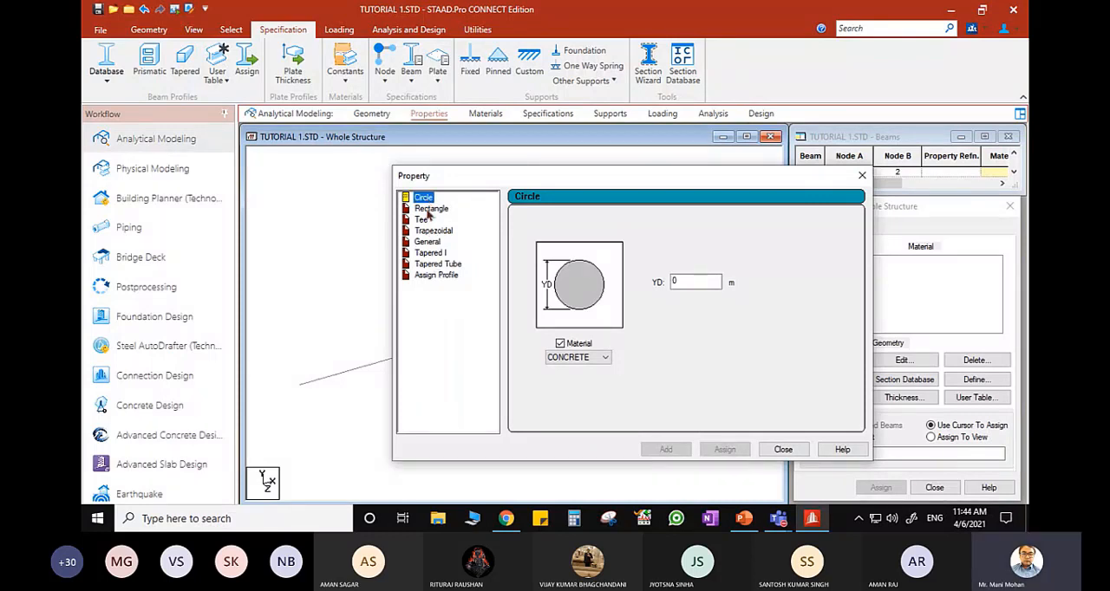
{"action": "left_click", "coordinate": [429, 209]}
{"action": "left_click", "coordinate": [421, 221]}
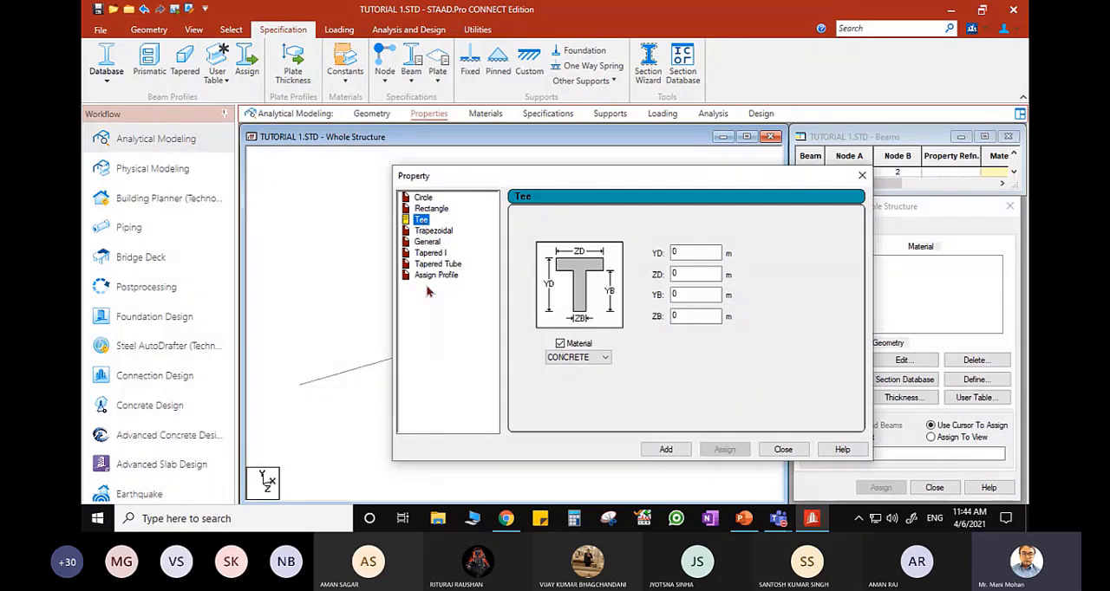
{"action": "left_click", "coordinate": [862, 178]}
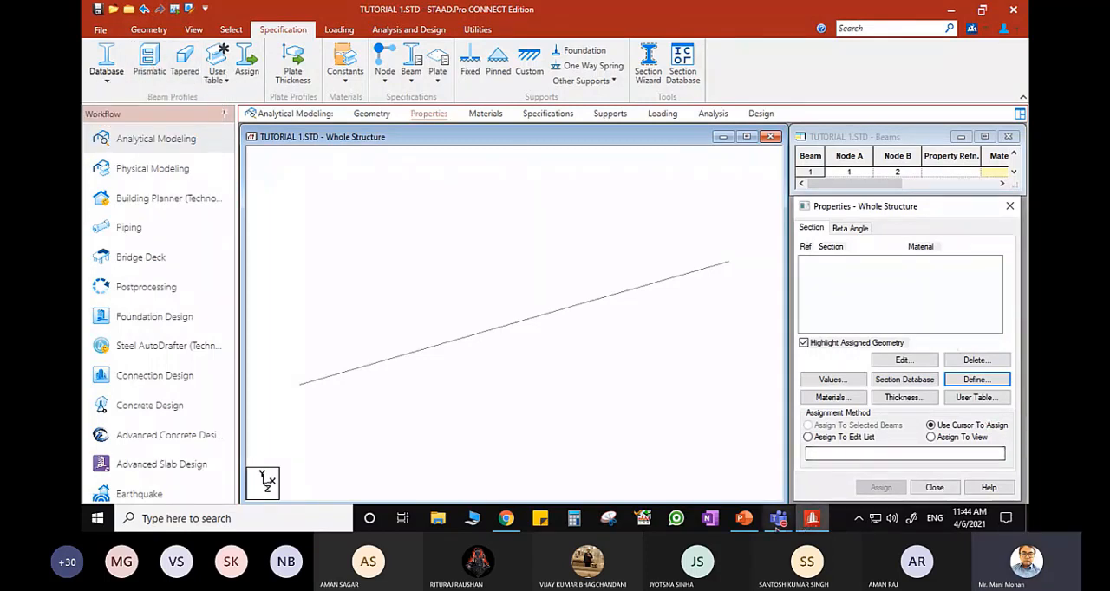
{"action": "left_click", "coordinate": [744, 518]}
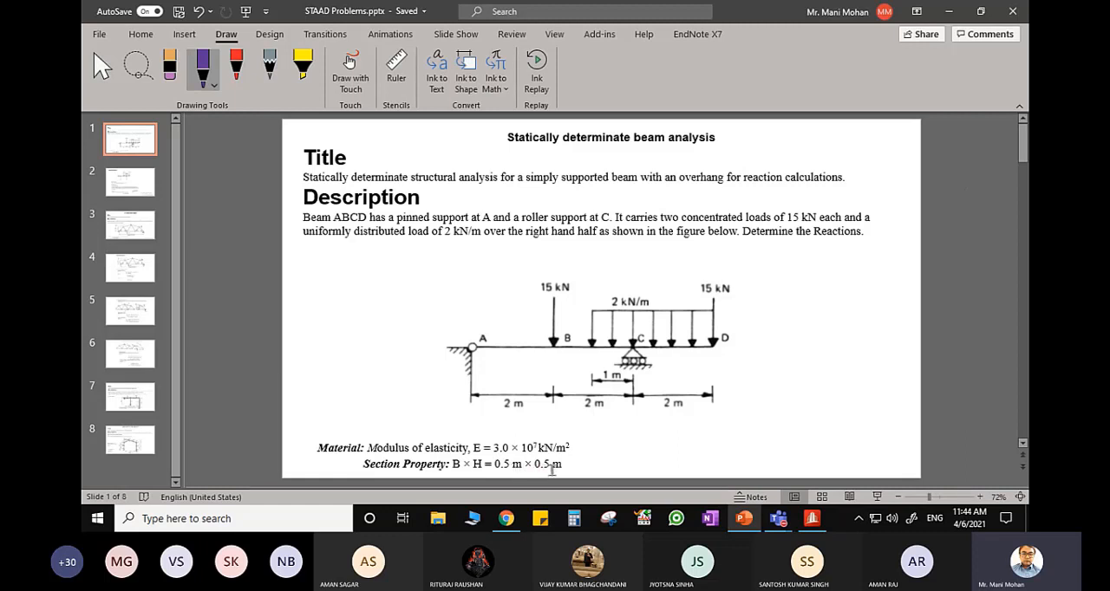
{"action": "left_click", "coordinate": [744, 519]}
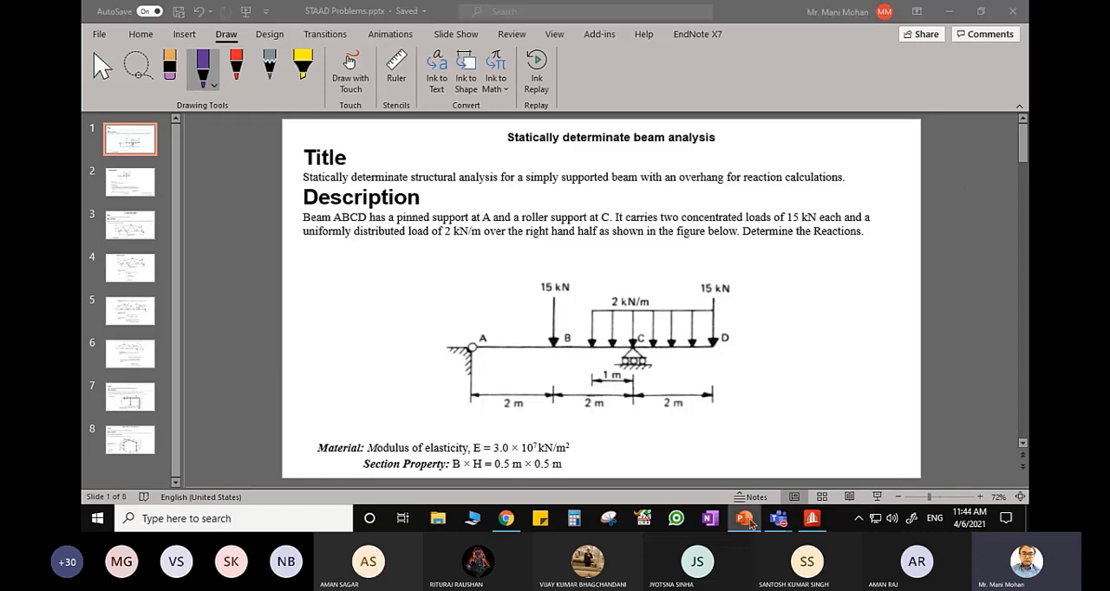
- Review the material options for a rectangular section in STAAD.Pro, and compare them with the material data on the PowerPoint slide
{"action": "left_click", "coordinate": [976, 380]}
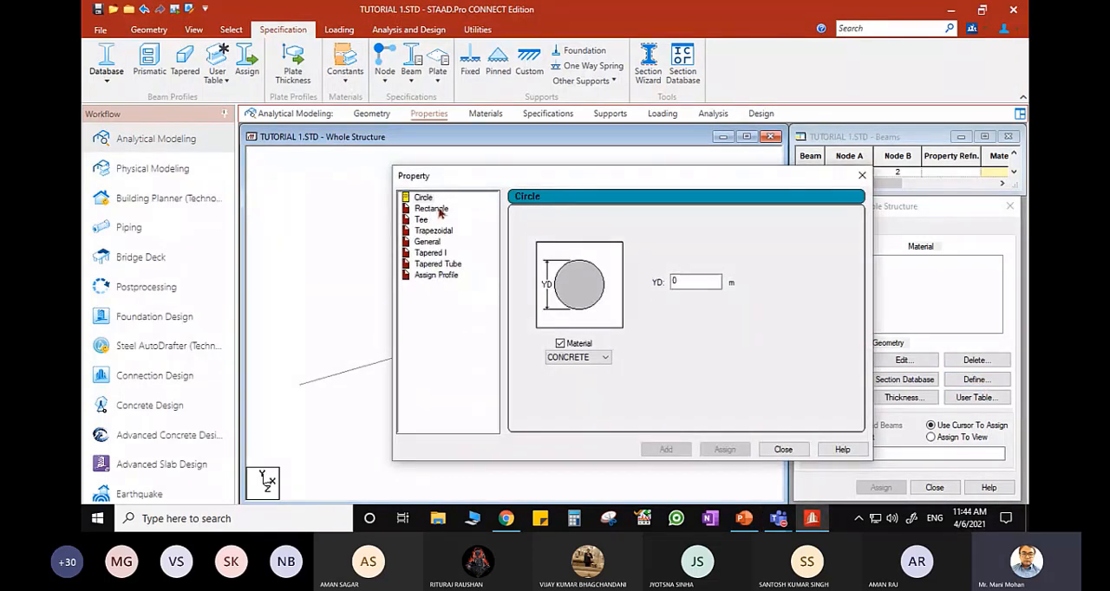
{"action": "left_click", "coordinate": [439, 211]}
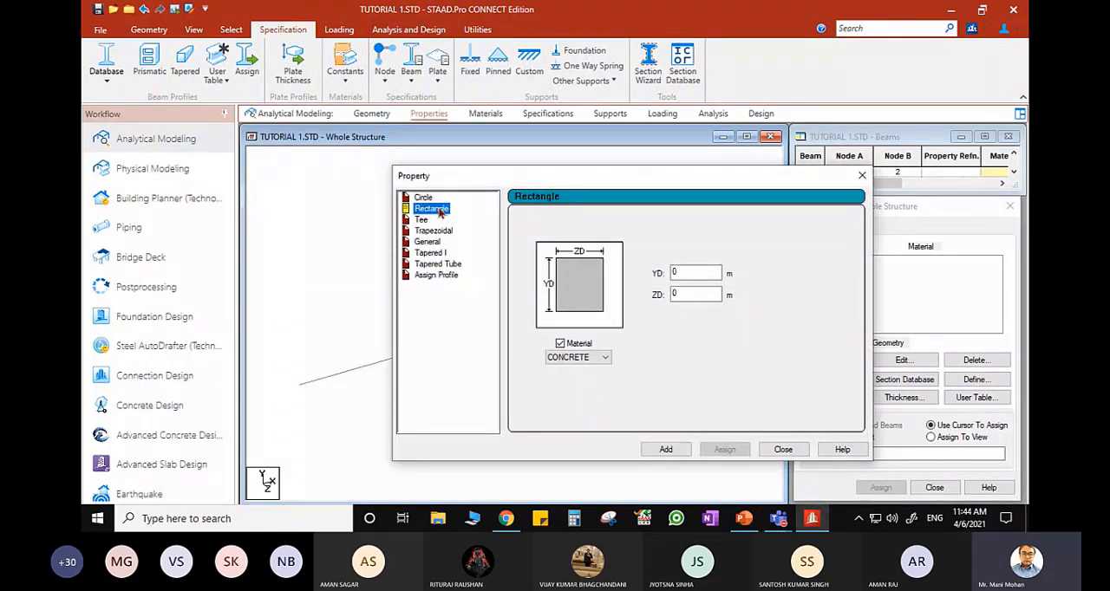
{"action": "left_click", "coordinate": [570, 360]}
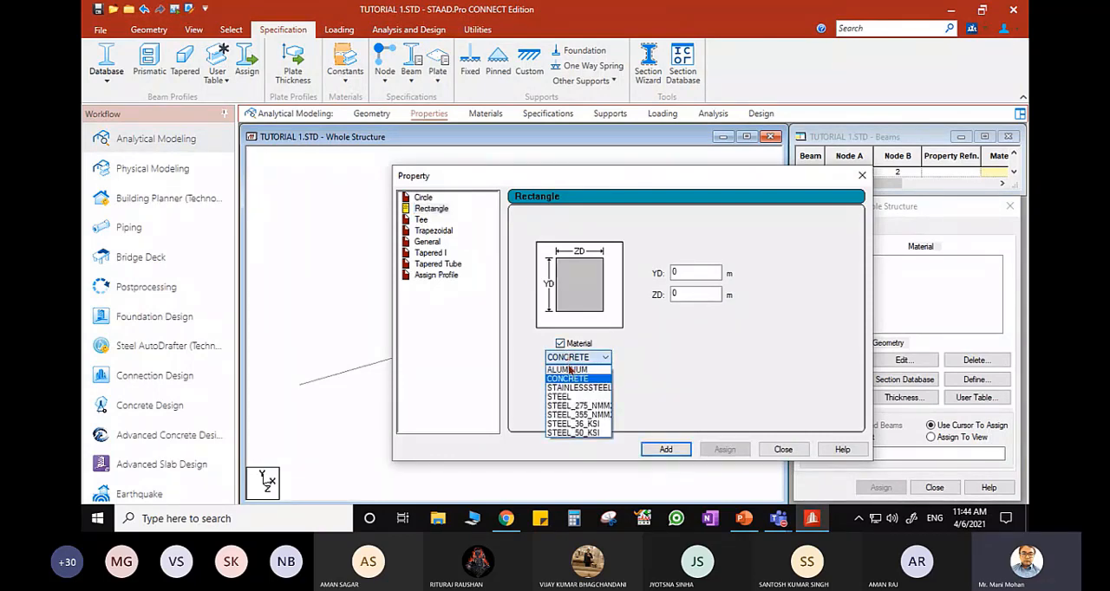
{"action": "left_click", "coordinate": [660, 359]}
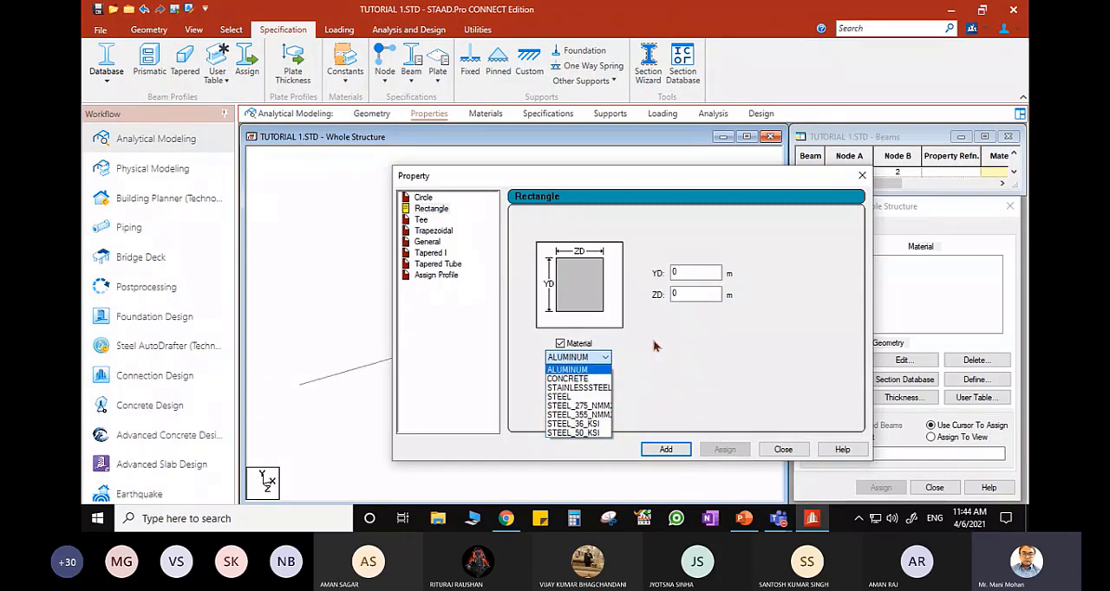
{"action": "left_click", "coordinate": [791, 453]}
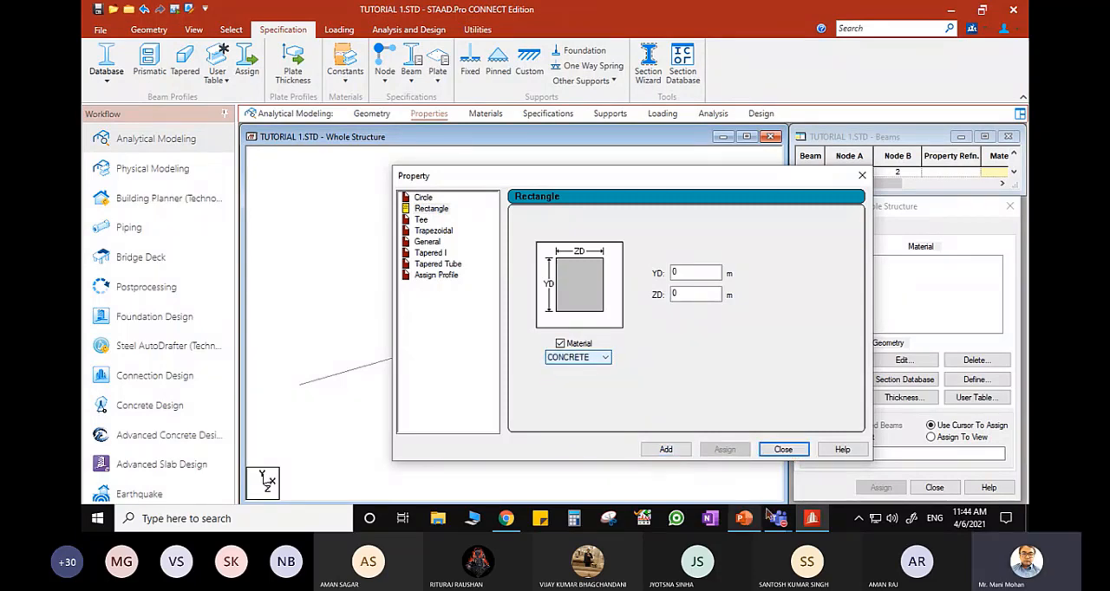
{"action": "left_click", "coordinate": [785, 450]}
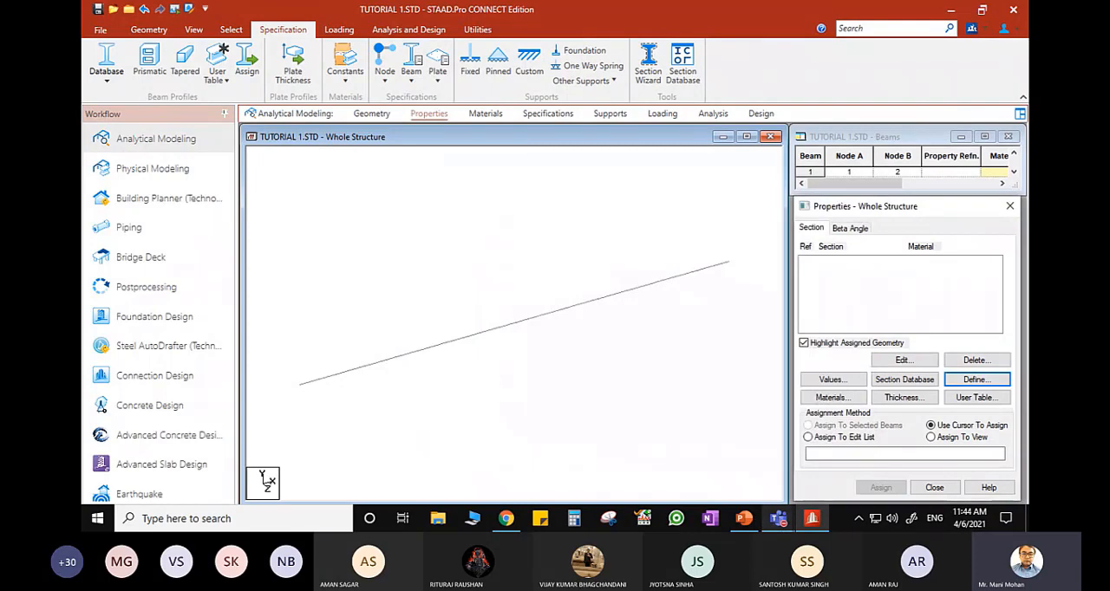
{"action": "left_click", "coordinate": [743, 518]}
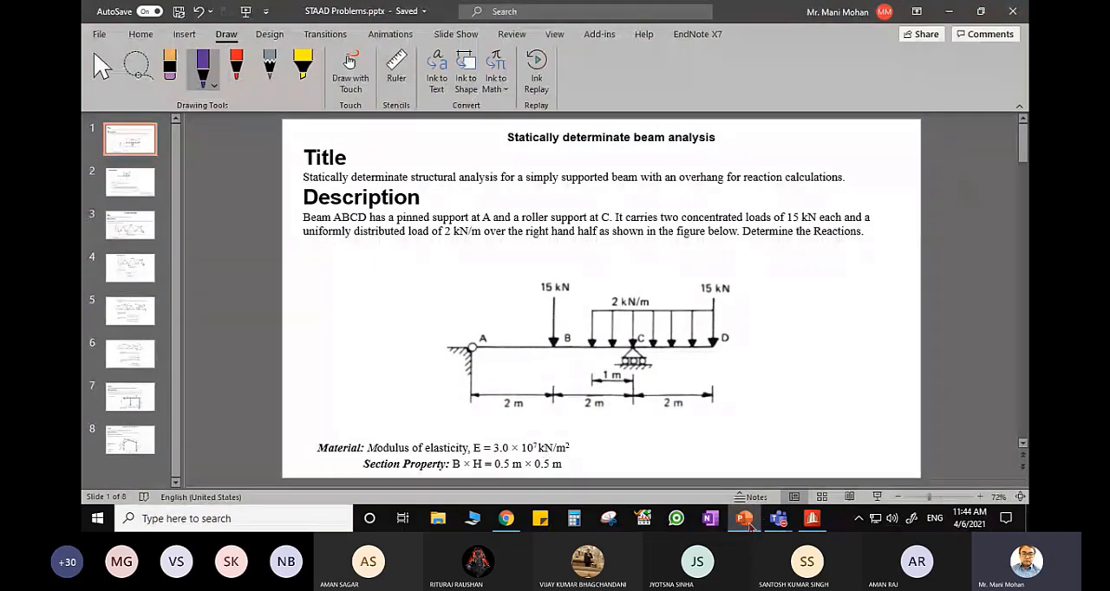
{"action": "left_click", "coordinate": [745, 520]}
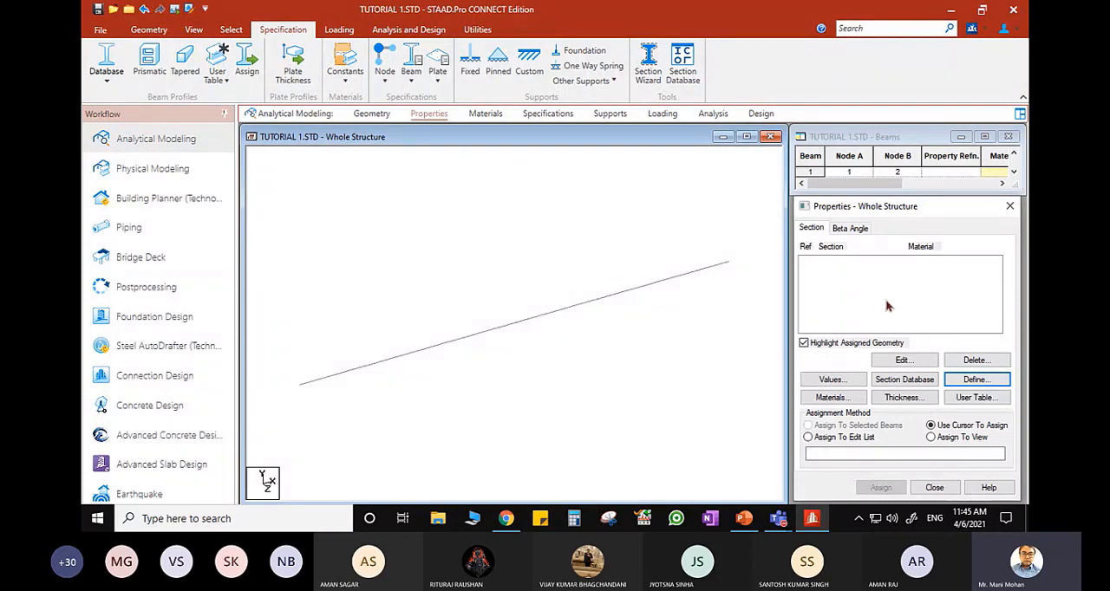
- Look through the materials offered for a circular section in STAAD.Pro, and recheck the modulus of elasticity on the PowerPoint slide
{"action": "left_click", "coordinate": [971, 383]}
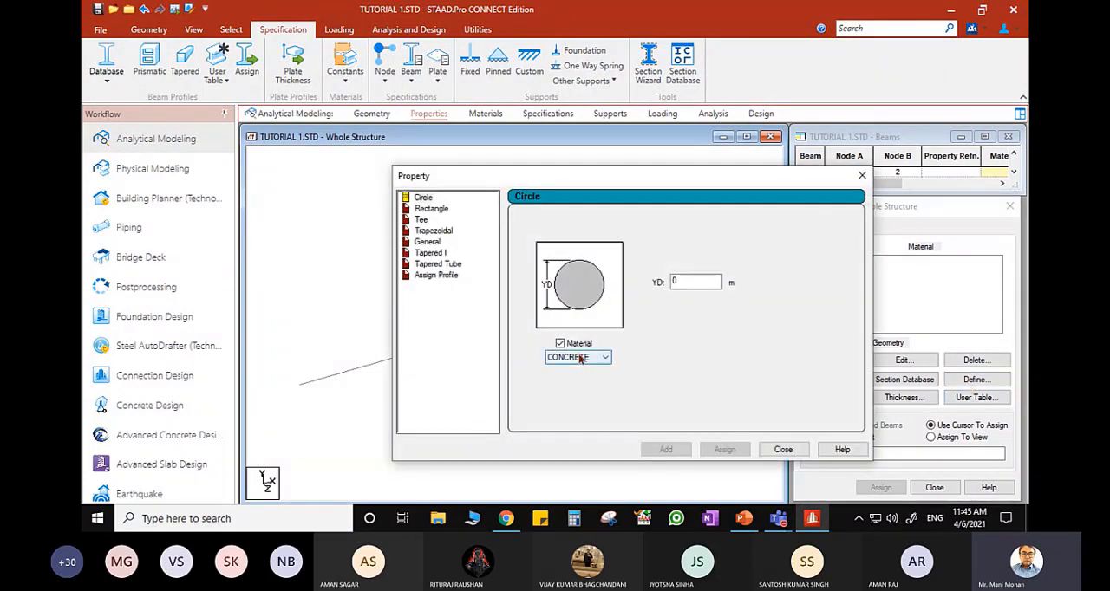
{"action": "left_click", "coordinate": [579, 357]}
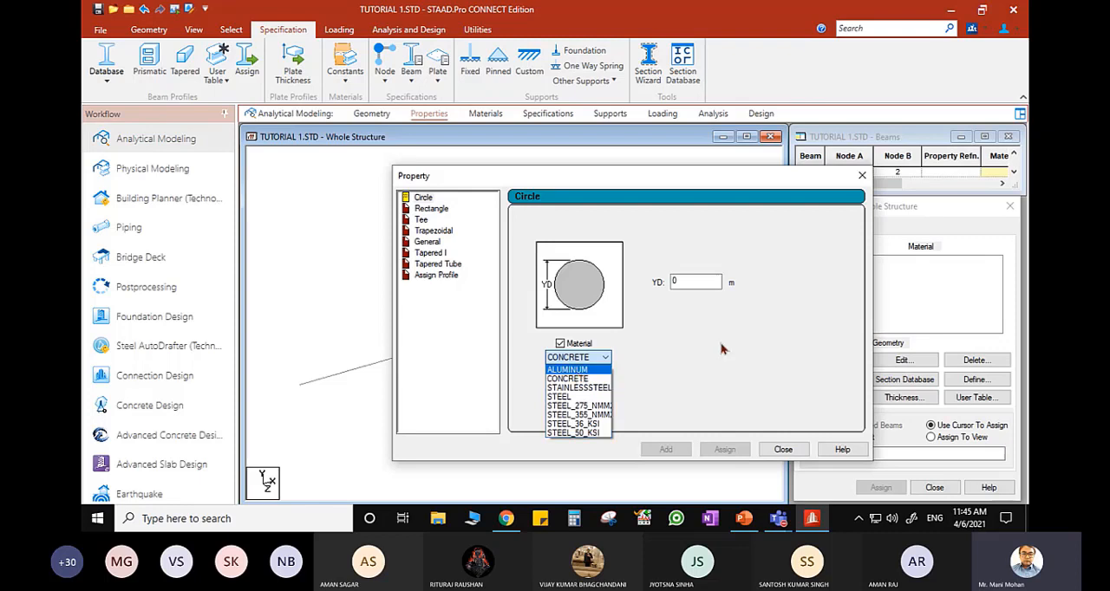
{"action": "left_click", "coordinate": [763, 451]}
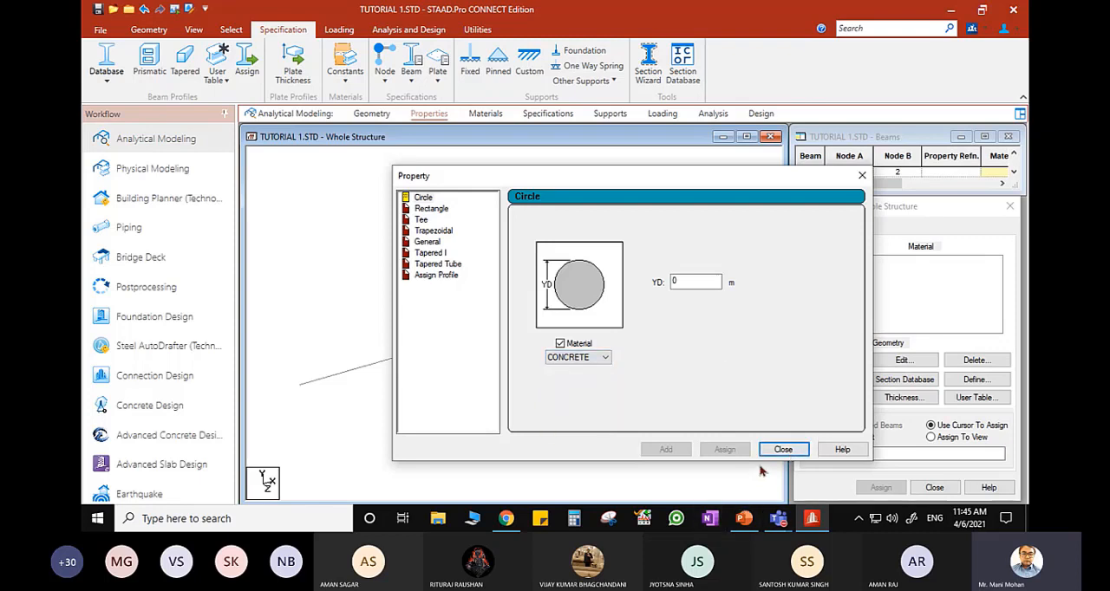
{"action": "left_click", "coordinate": [790, 454]}
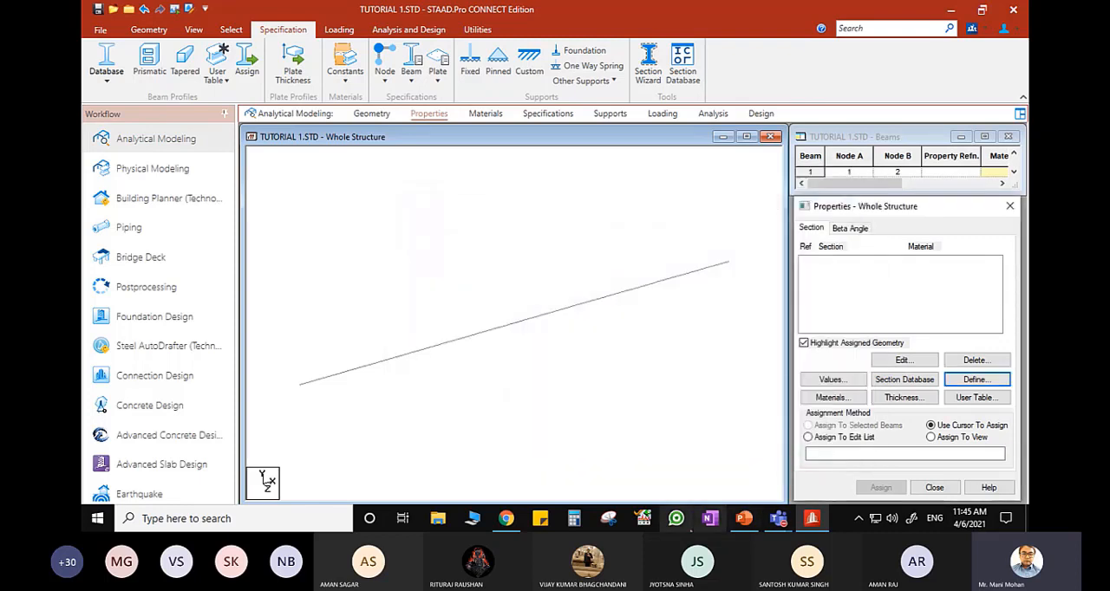
{"action": "left_click", "coordinate": [743, 519]}
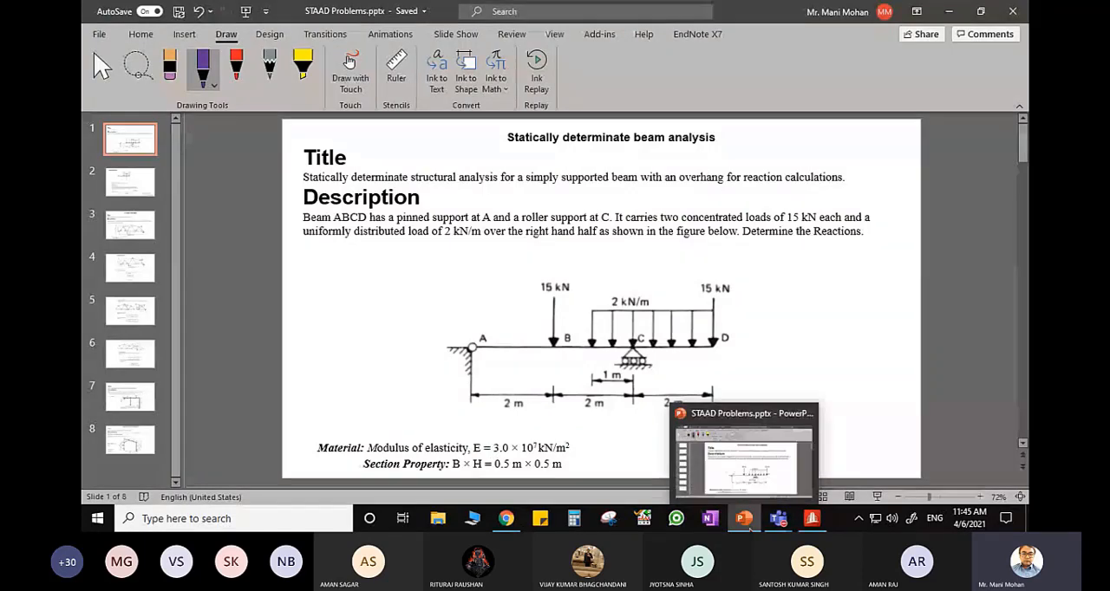
{"action": "left_click", "coordinate": [745, 520]}
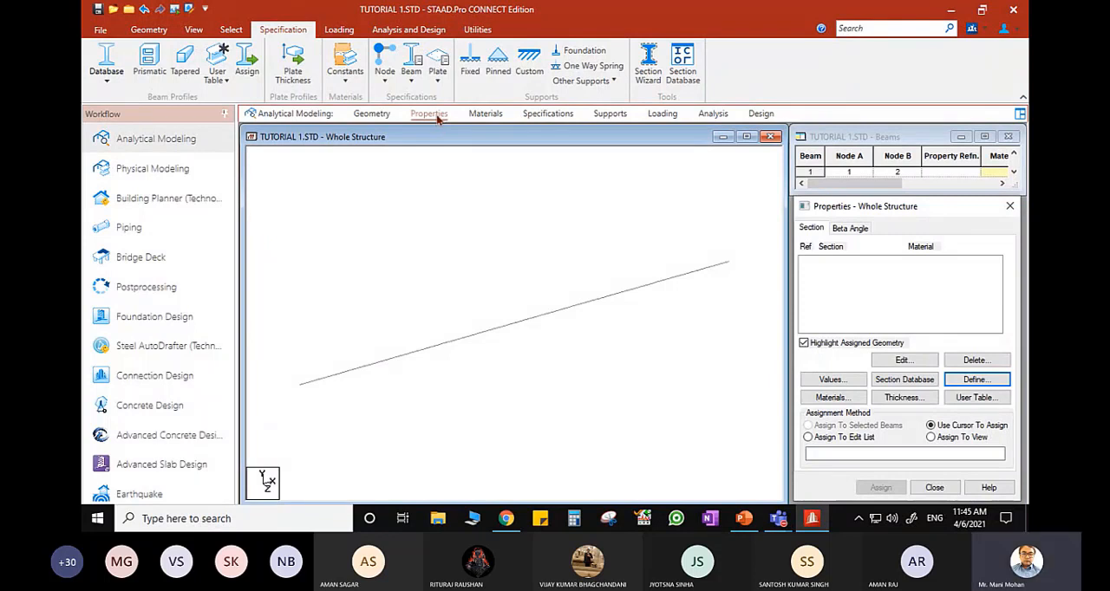
- Examine the predefined isotropic materials in STAAD.Pro, highlighting ALUMINUM and STEEL_50_KSI in turn
{"action": "left_click", "coordinate": [493, 120]}
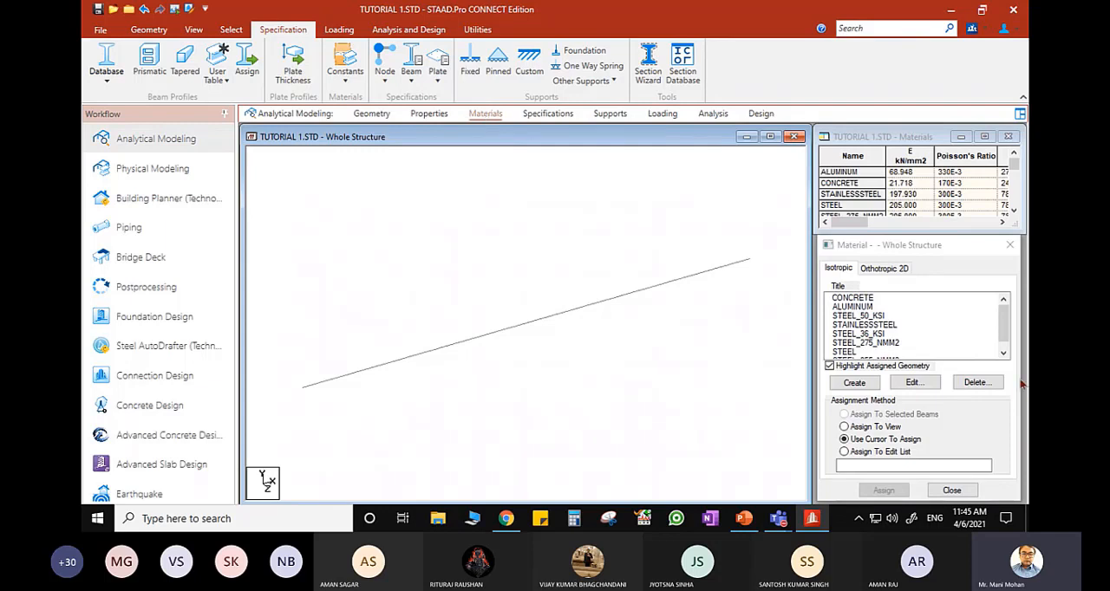
{"action": "mouse_move", "coordinate": [1008, 322]}
{"action": "left_mouse_down"}
{"action": "mouse_move", "coordinate": [1006, 335]}
{"action": "mouse_move", "coordinate": [1006, 317]}
{"action": "left_mouse_up"}
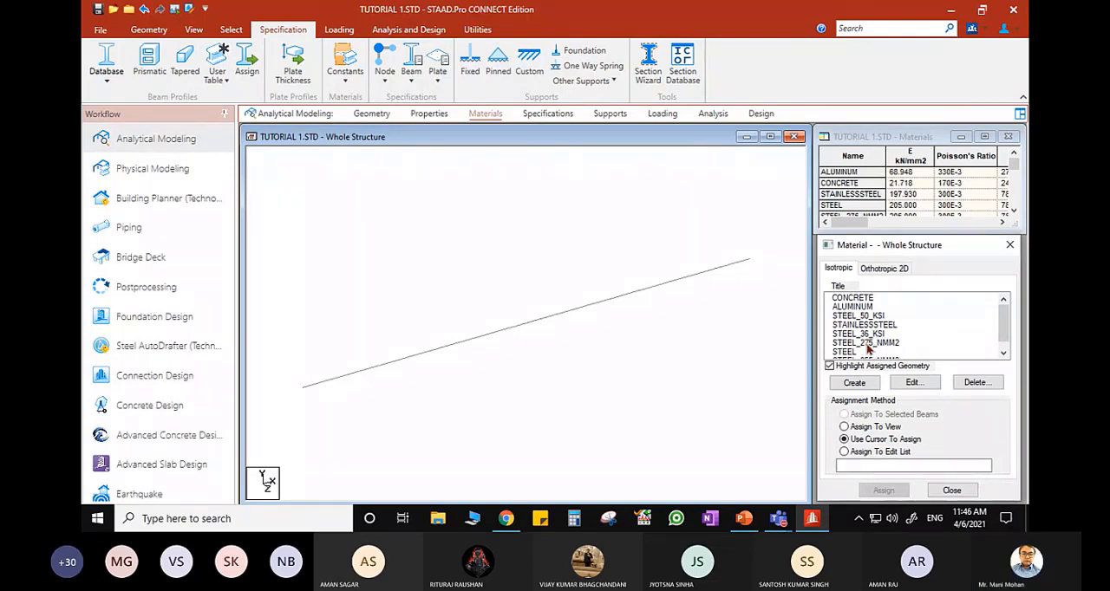
{"action": "left_click", "coordinate": [874, 307]}
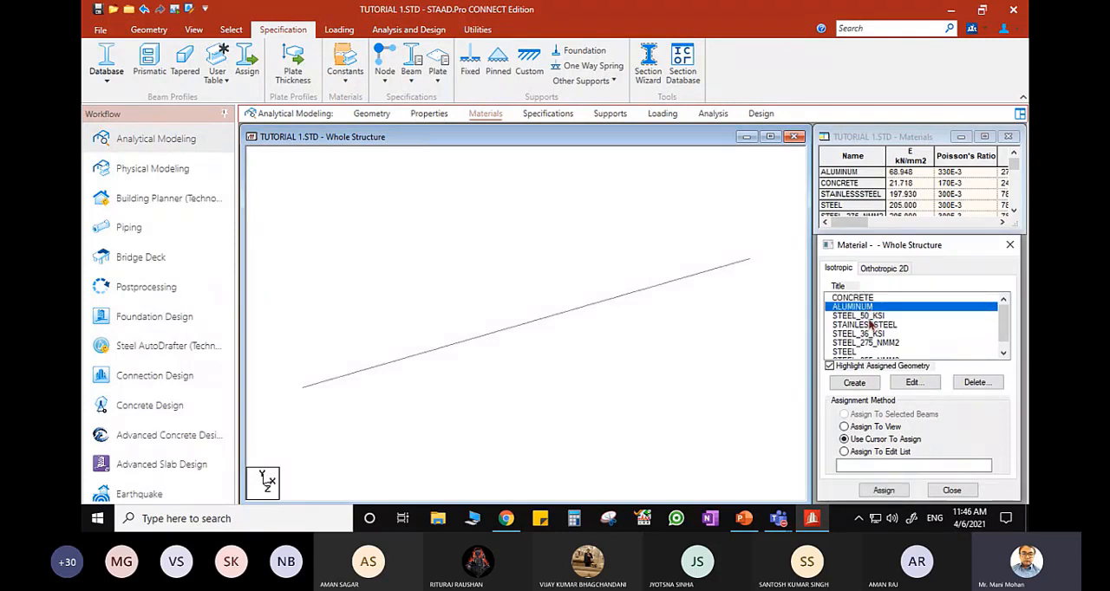
{"action": "left_click", "coordinate": [870, 317]}
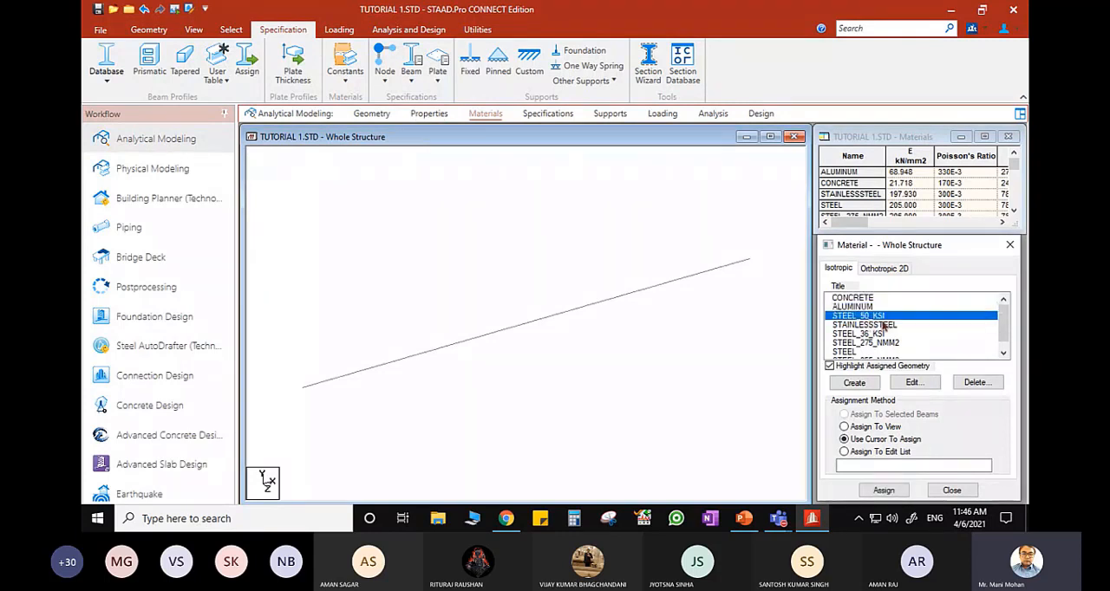
- Compare the predefined isotropic materials with the material choices of the Rectangle section definition, and close it without adding a section
{"action": "left_click", "coordinate": [429, 115]}
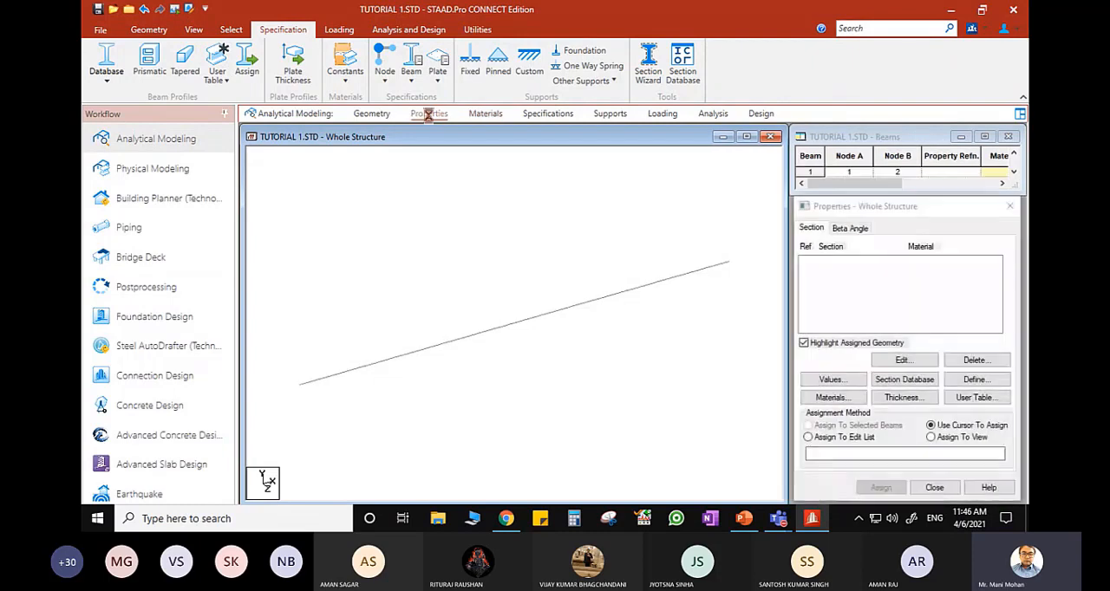
{"action": "left_click", "coordinate": [989, 384]}
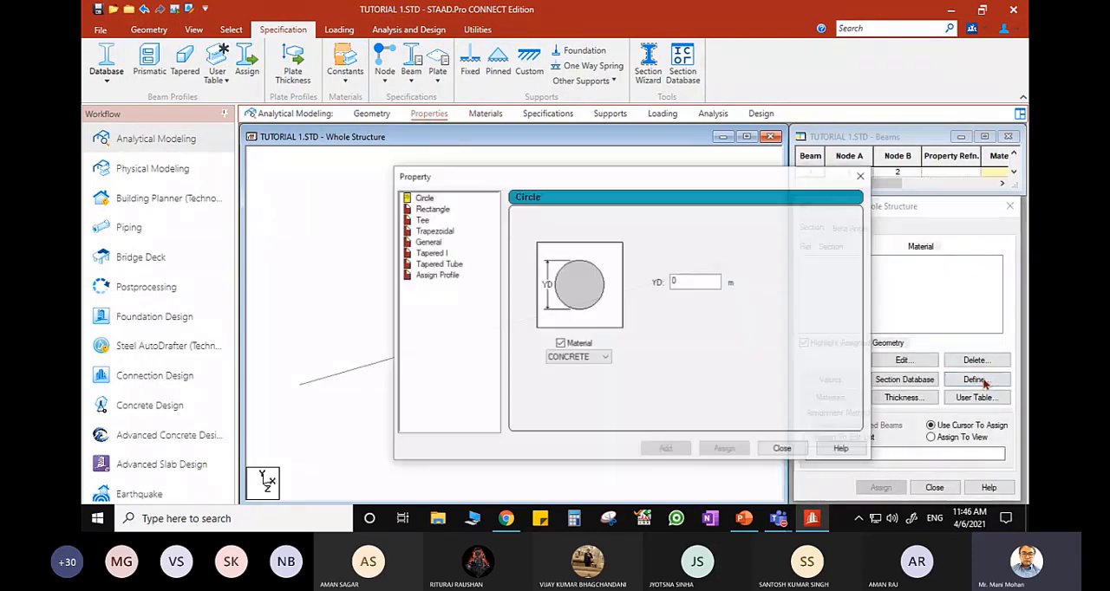
{"action": "left_click", "coordinate": [443, 213]}
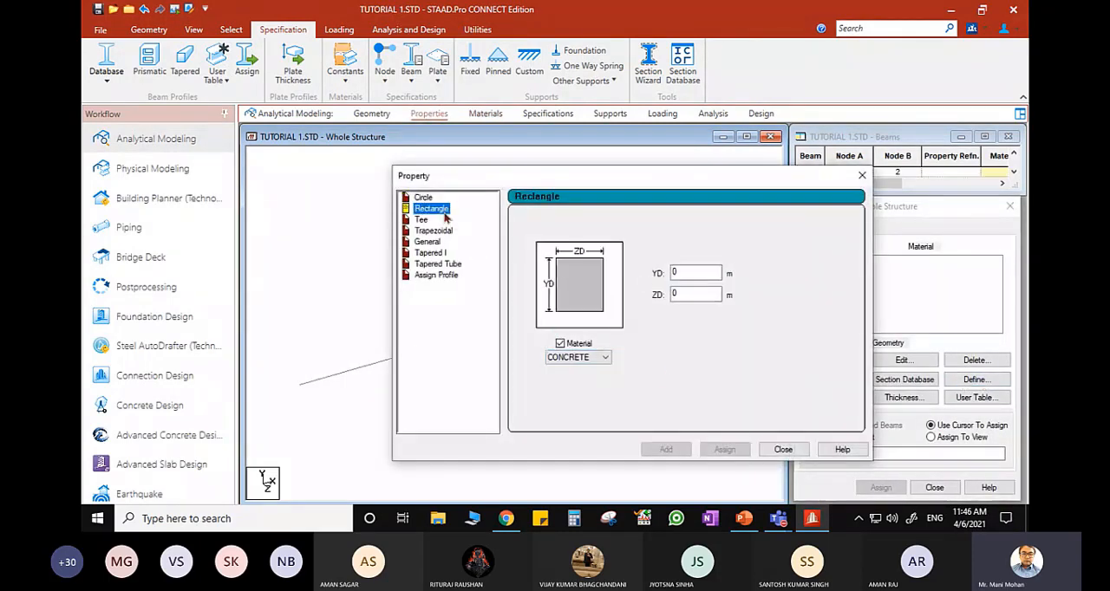
{"action": "left_click", "coordinate": [604, 358]}
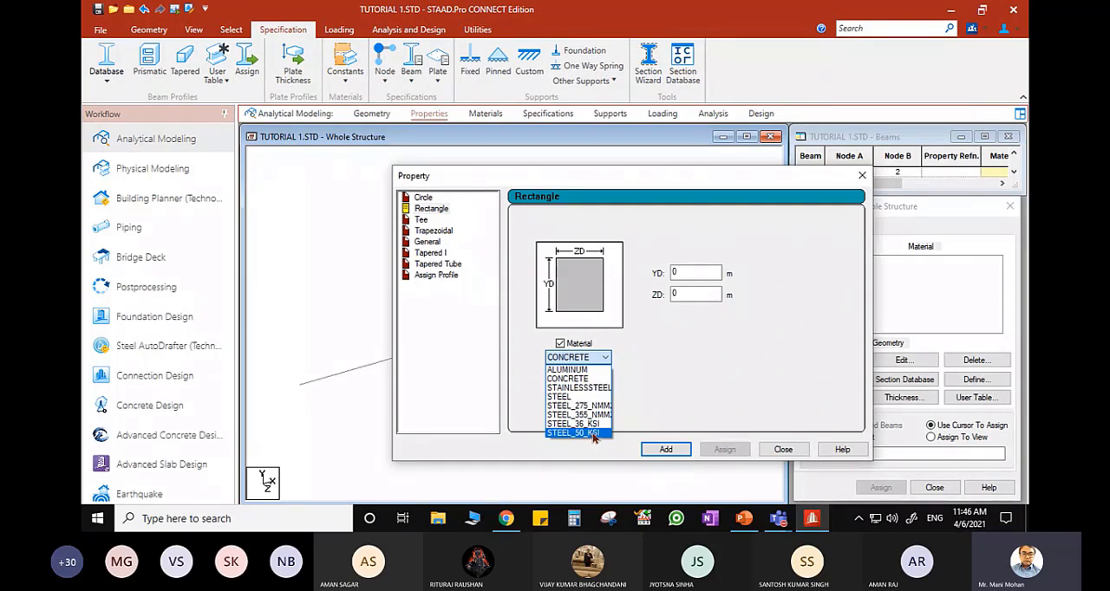
{"action": "left_click", "coordinate": [861, 176]}
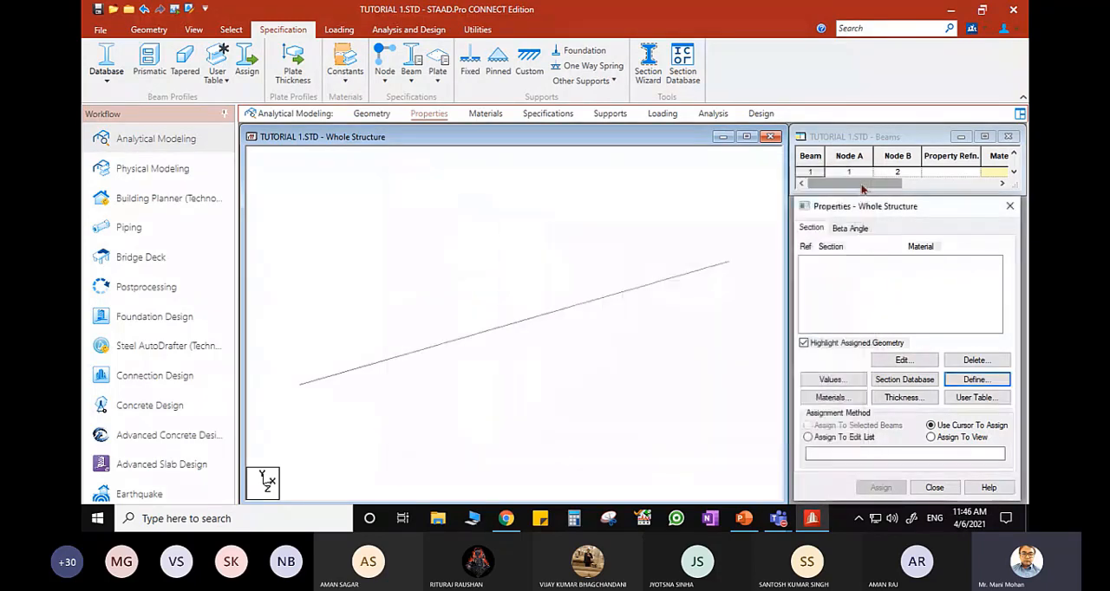
- Start a new isotropic material and title it MAT1
{"action": "left_click", "coordinate": [485, 114]}
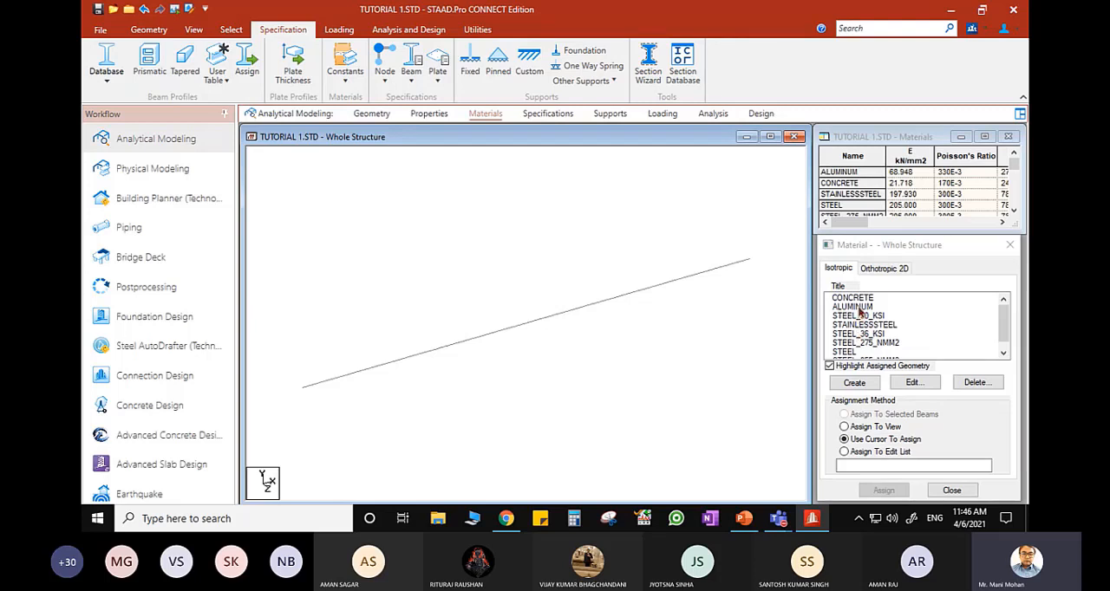
{"action": "left_click", "coordinate": [853, 383]}
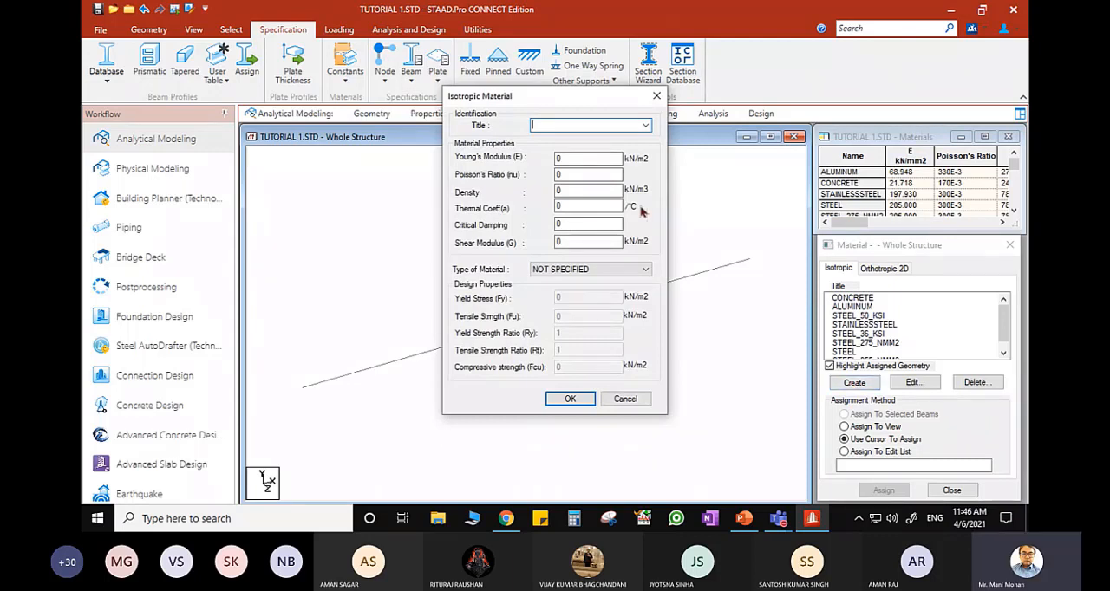
{"action": "type", "text": "MATtype 1"}
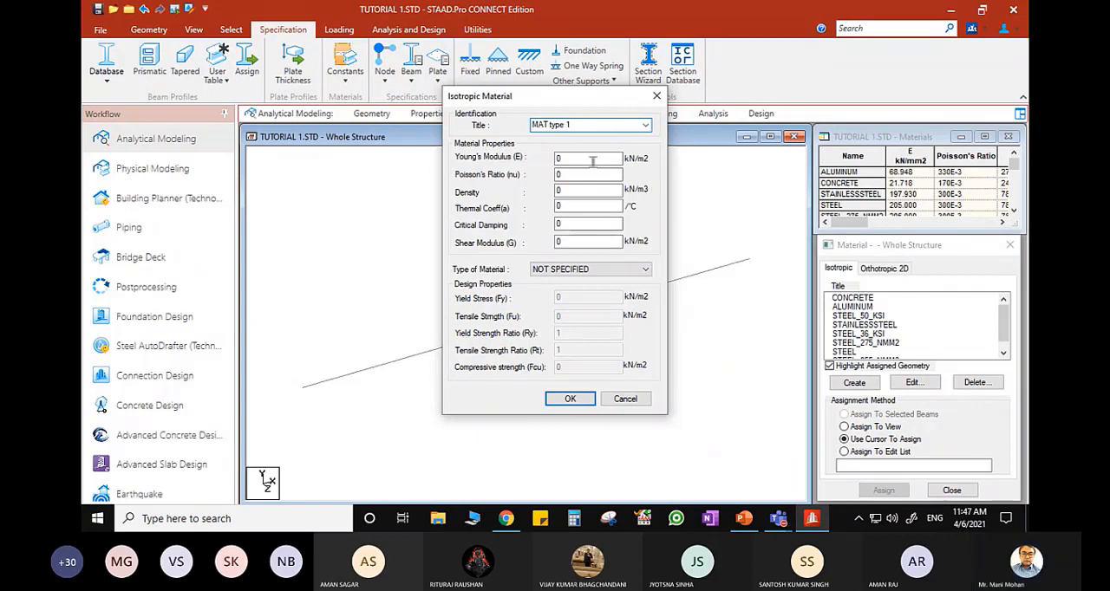
{"action": "left_click", "coordinate": [549, 124]}
{"action": "key", "text": "BackSpace"}
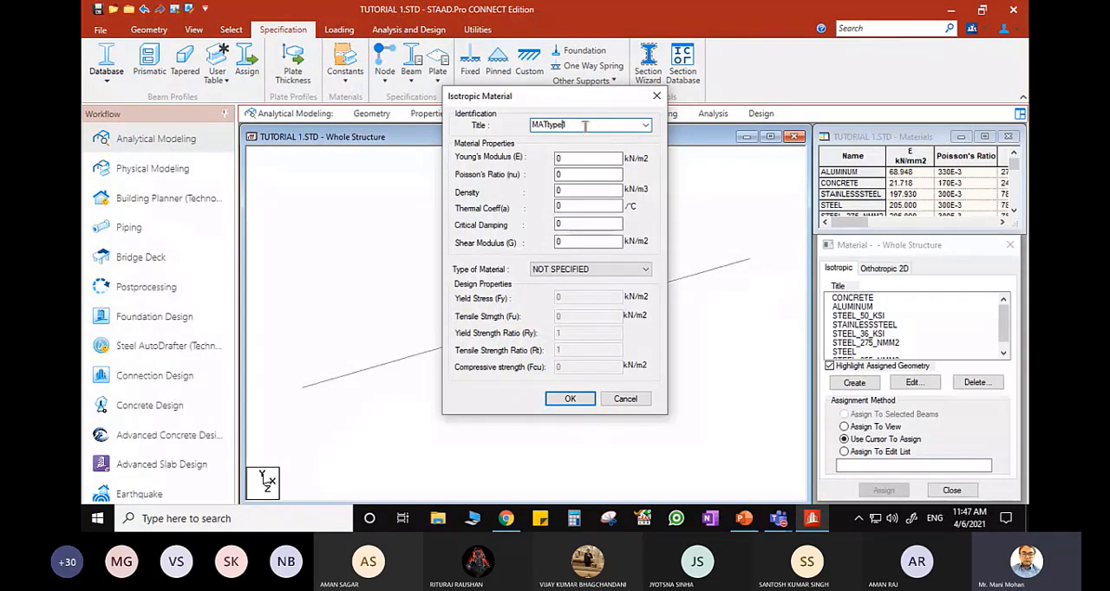
{"action": "type", "text": "1"}
{"action": "left_click_drag", "start_coordinate": [584, 125], "coordinate": [535, 125]}
{"action": "type", "text": "MA"}
- Recheck the modulus of elasticity on the PowerPoint slide, and create MAT1 in STAAD.Pro with a Young's modulus of 3e7 kN/m2
{"action": "double_click", "coordinate": [558, 158]}
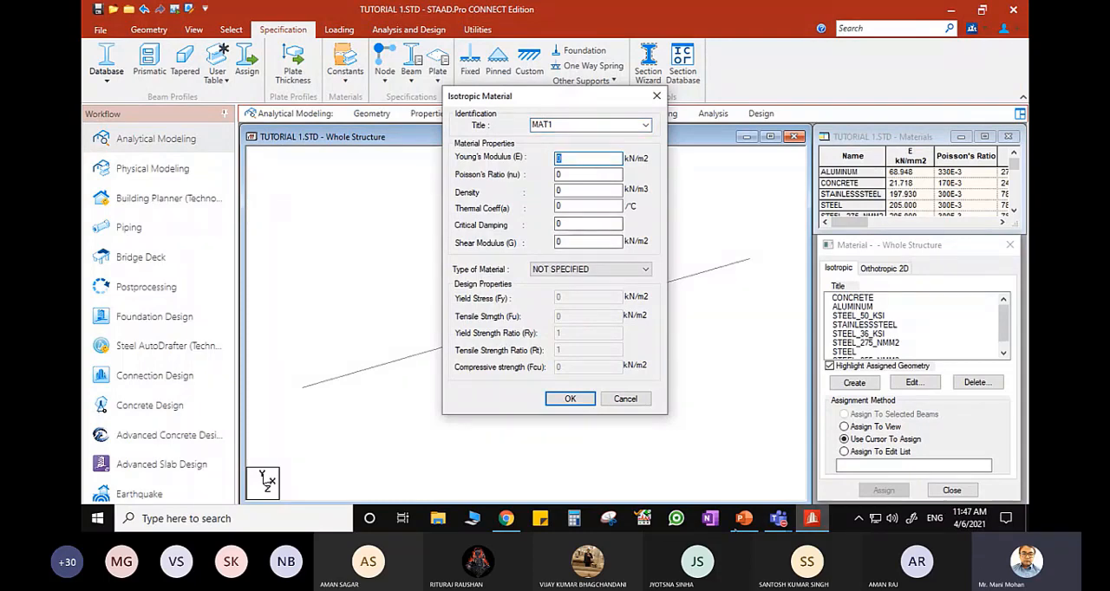
{"action": "left_click", "coordinate": [743, 520]}
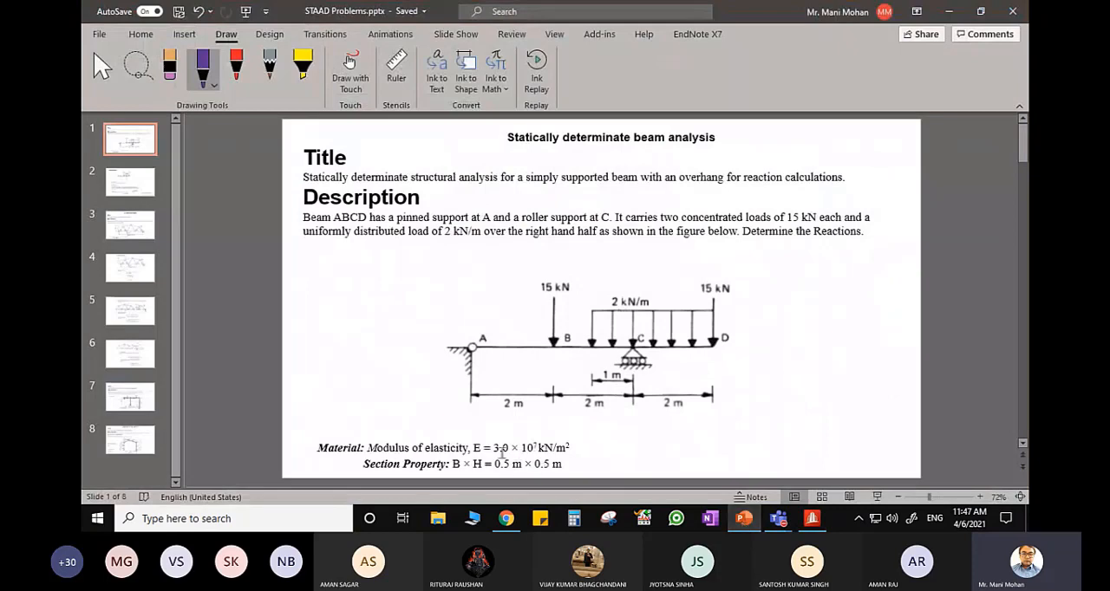
{"action": "left_click", "coordinate": [746, 520]}
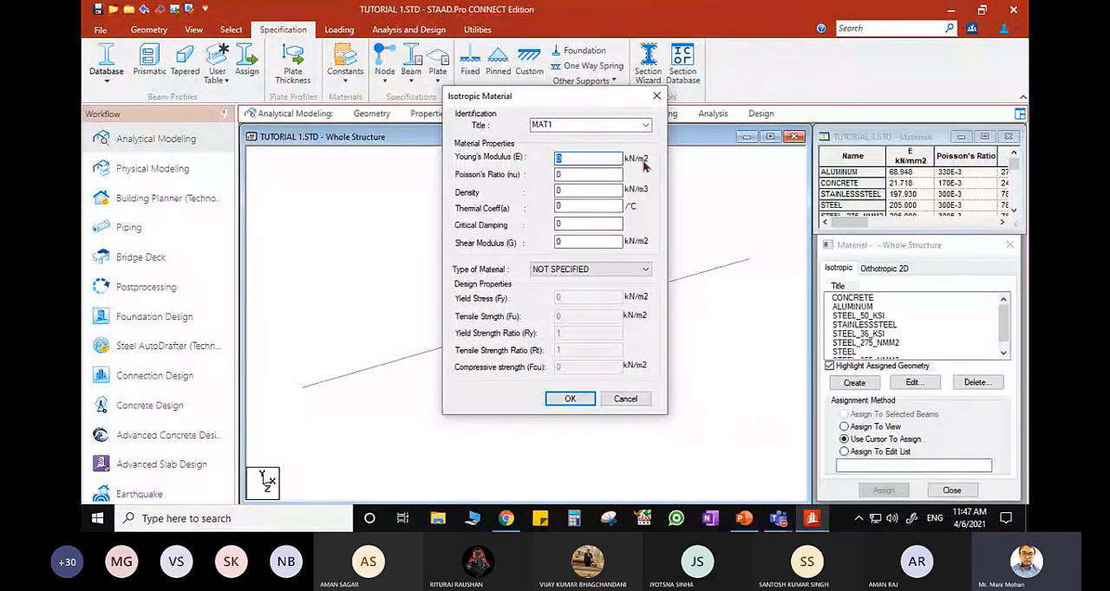
{"action": "type", "text": "3e7"}
{"action": "left_click", "coordinate": [571, 399]}
{"action": "left_click_drag", "start_coordinate": [1004, 323], "coordinate": [997, 347]}
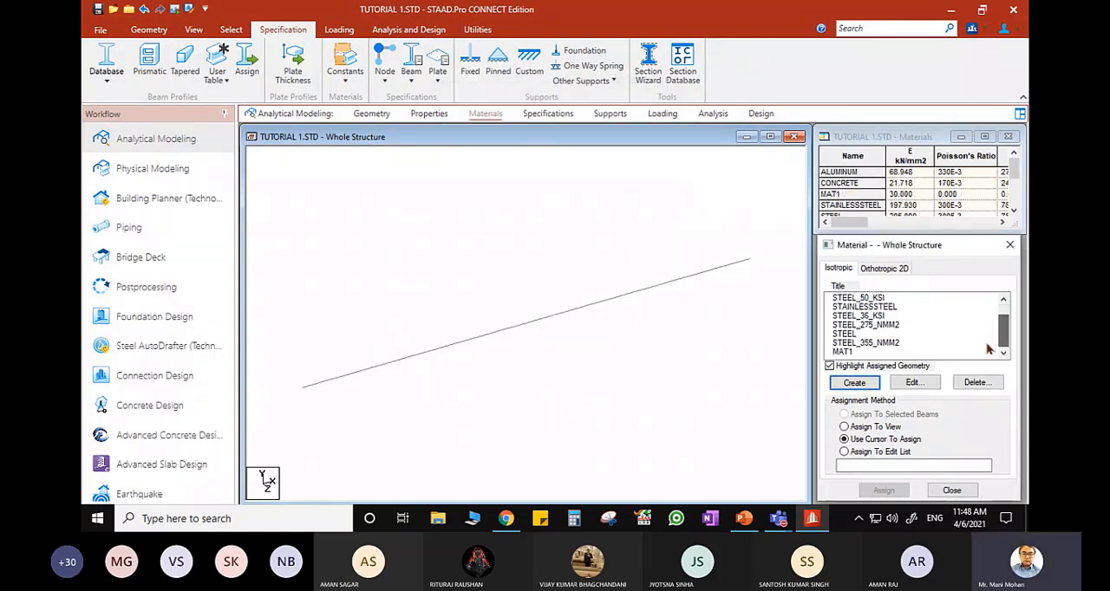
{"action": "left_click", "coordinate": [838, 353]}
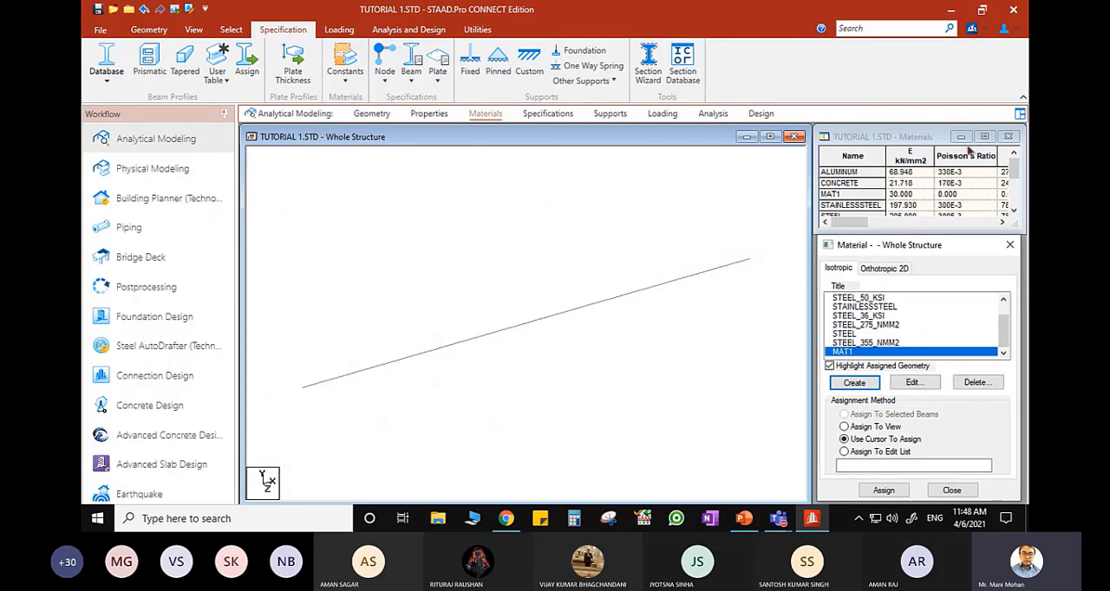
{"action": "left_click", "coordinate": [427, 118]}
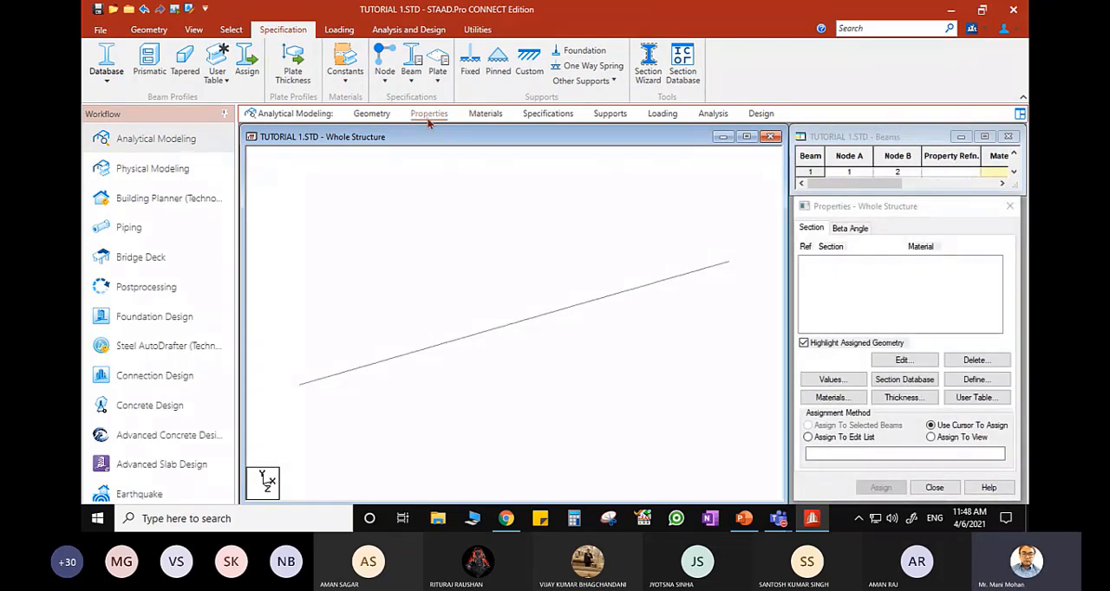
{"action": "left_click", "coordinate": [975, 381]}
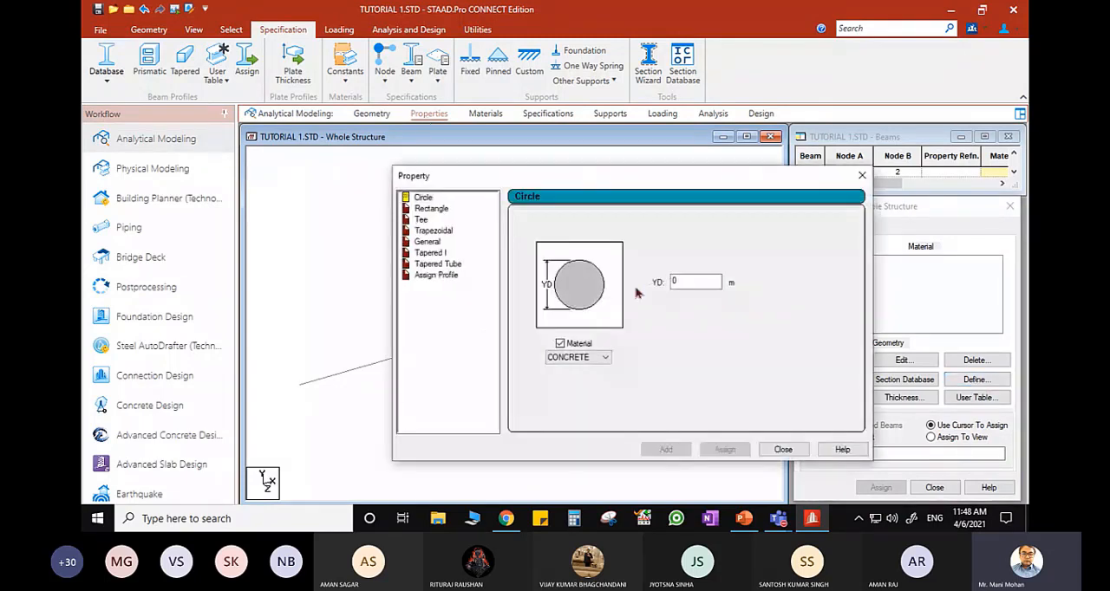
{"action": "left_click", "coordinate": [433, 210]}
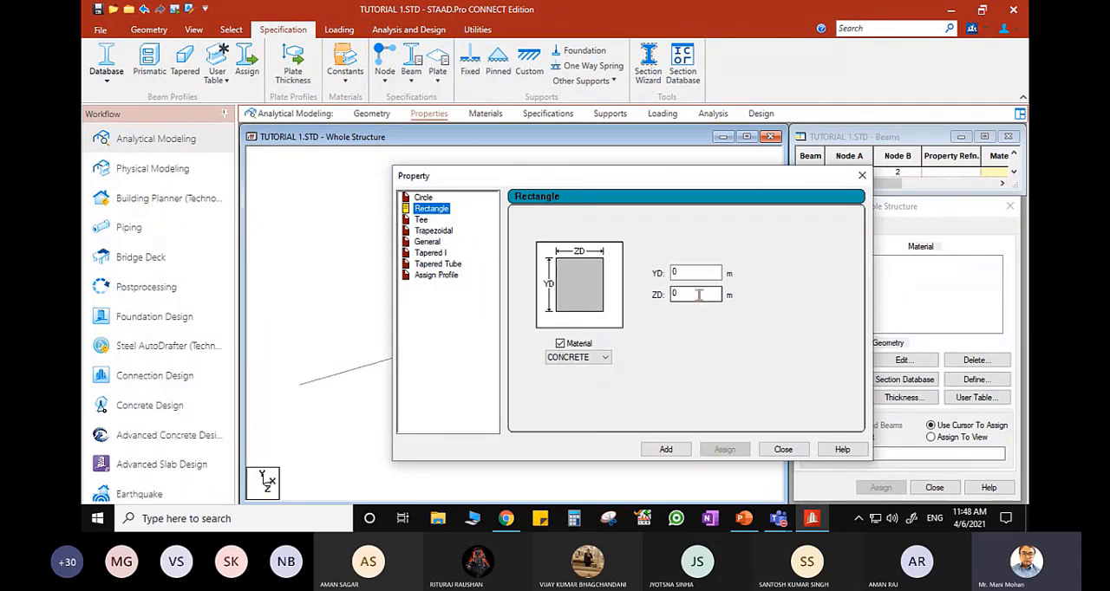
{"action": "left_click", "coordinate": [862, 176]}
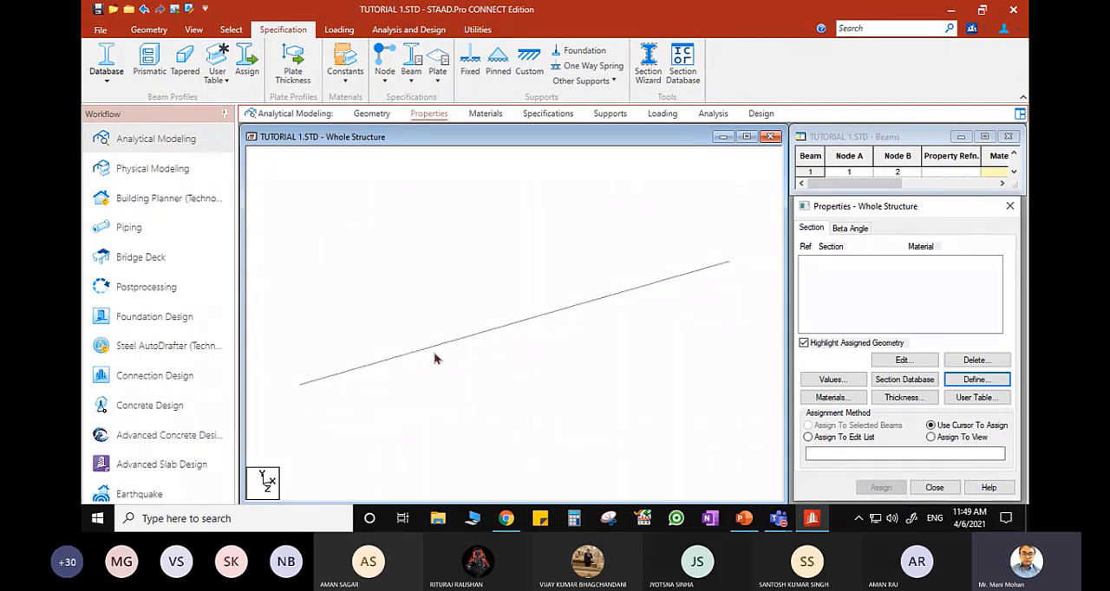
- Display the beams' local axes and define a Rectangle section with YD 0.5 m and ZD 0.23 m
{"action": "left_click", "coordinate": [460, 375]}
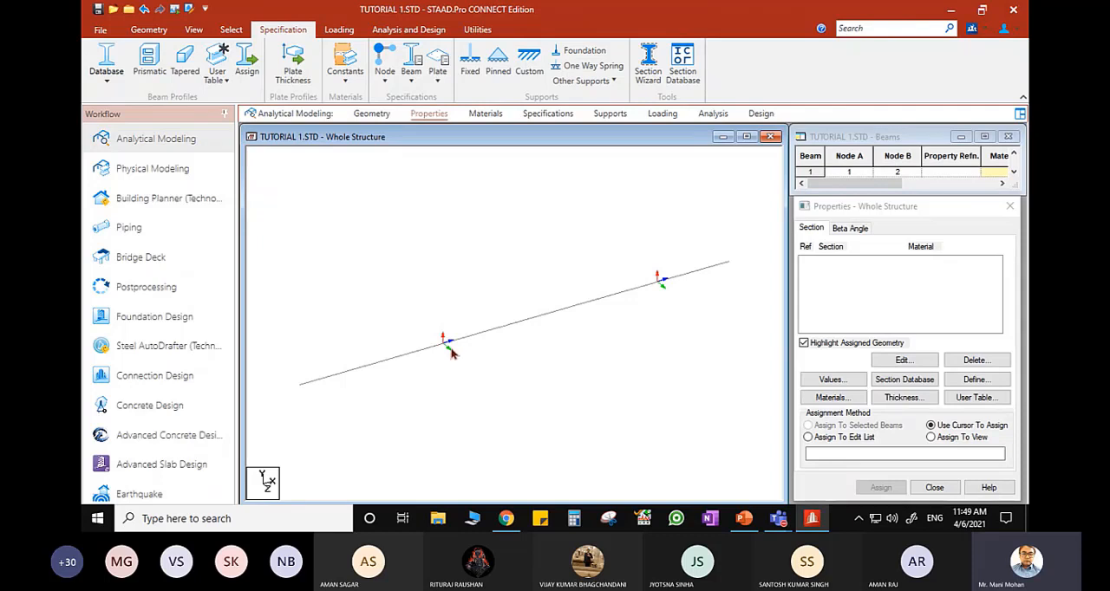
{"action": "left_click", "coordinate": [994, 385]}
{"action": "left_click", "coordinate": [434, 211]}
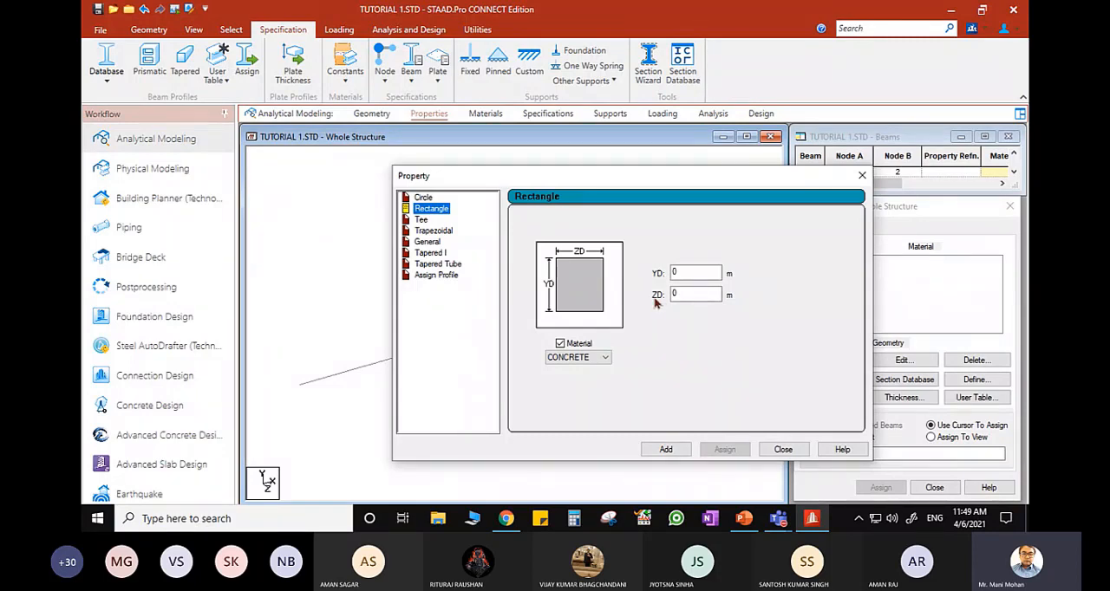
{"action": "left_click_drag", "start_coordinate": [635, 180], "coordinate": [841, 149]}
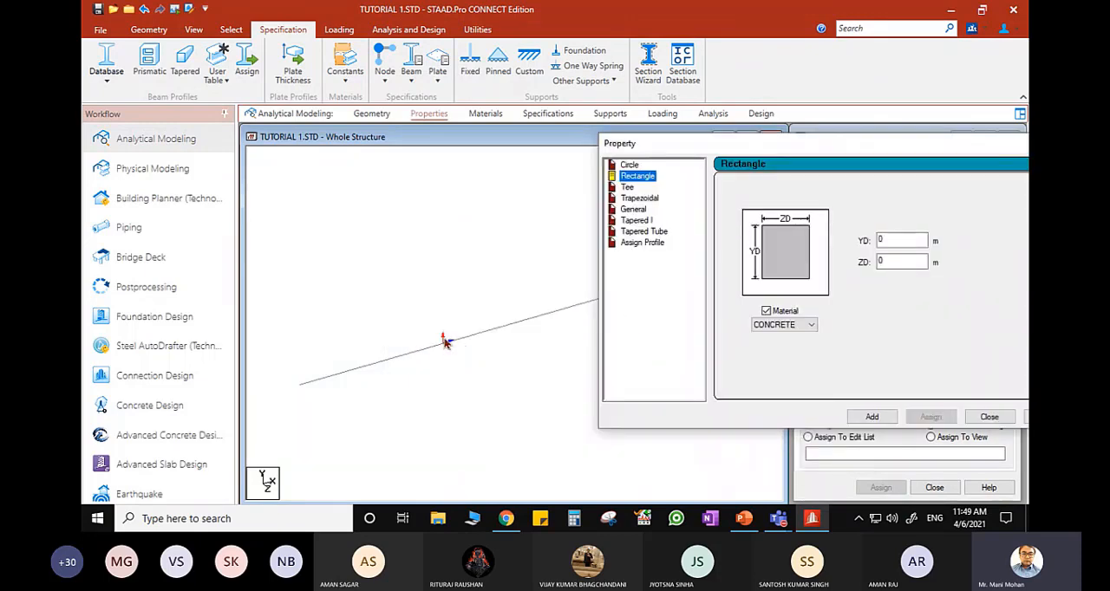
{"action": "left_click", "coordinate": [903, 240]}
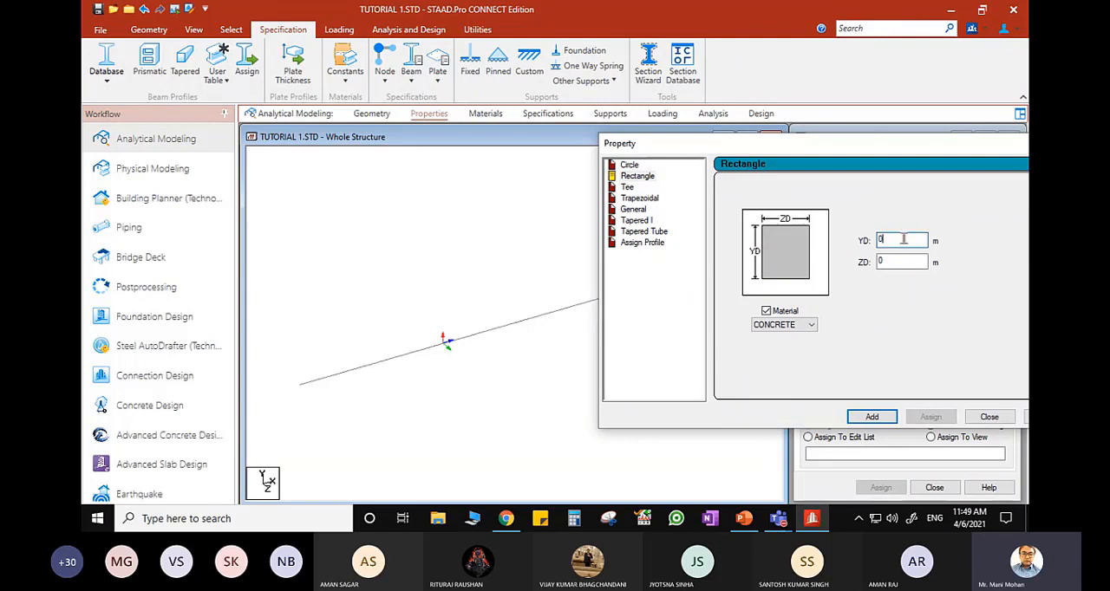
{"action": "type", "text": ".5"}
{"action": "key", "text": "Tab"}
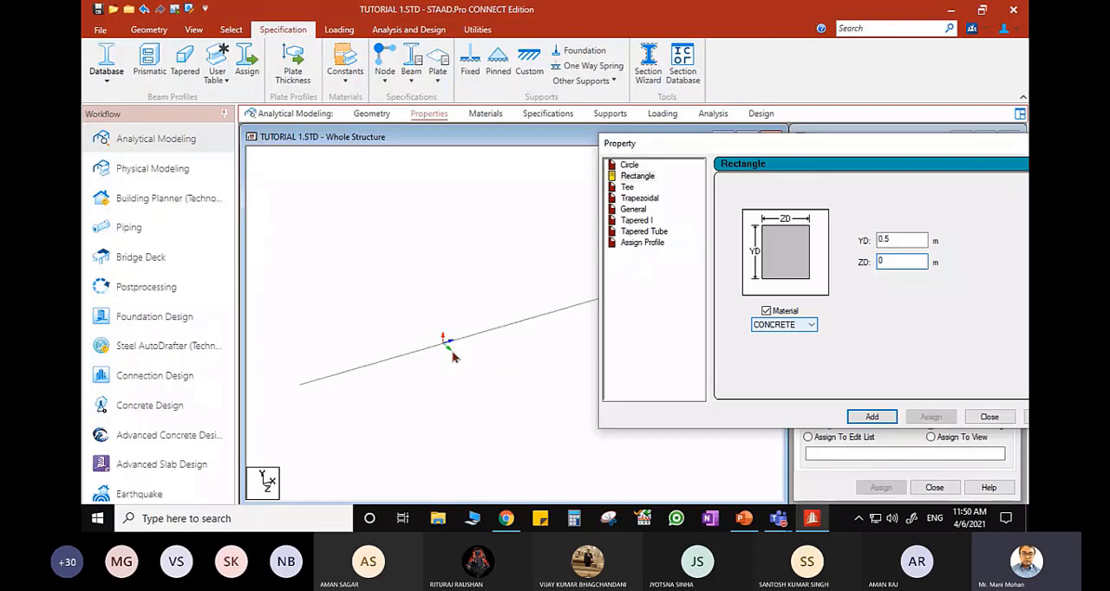
{"action": "type", "text": ".23"}
- Choose MAT1 as the rectangular section's material and add the section to the properties
{"action": "left_click_drag", "start_coordinate": [812, 147], "coordinate": [530, 133]}
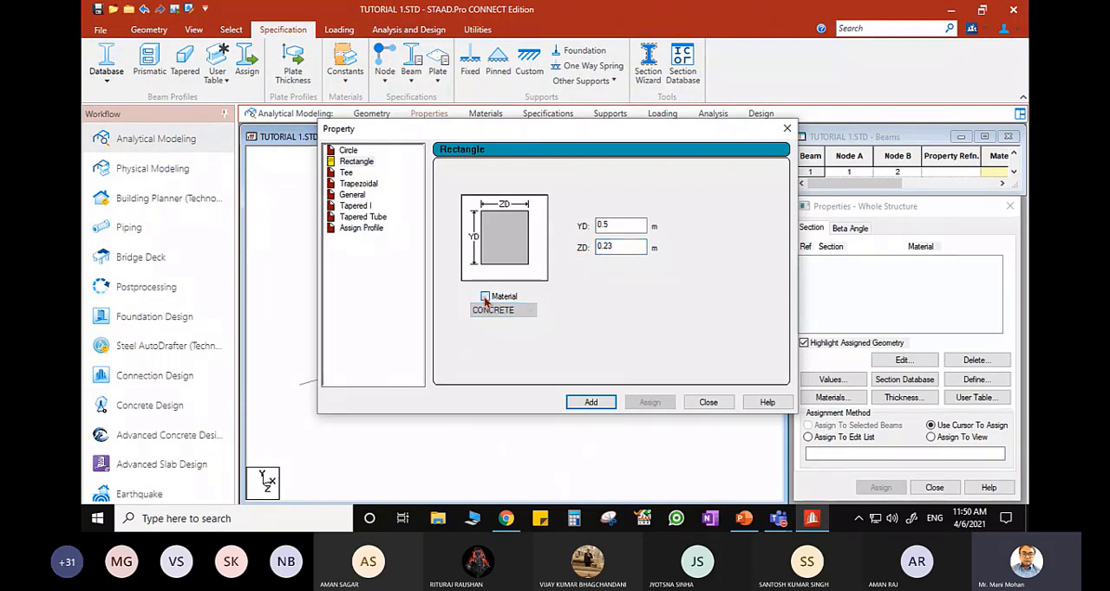
{"action": "left_click", "coordinate": [498, 312]}
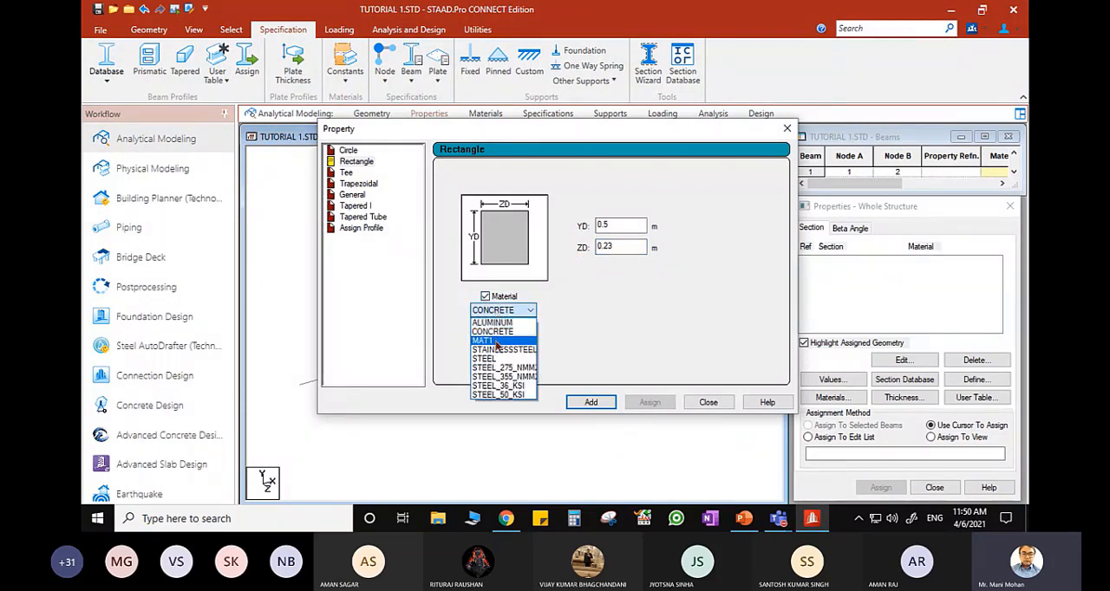
{"action": "left_click", "coordinate": [497, 342]}
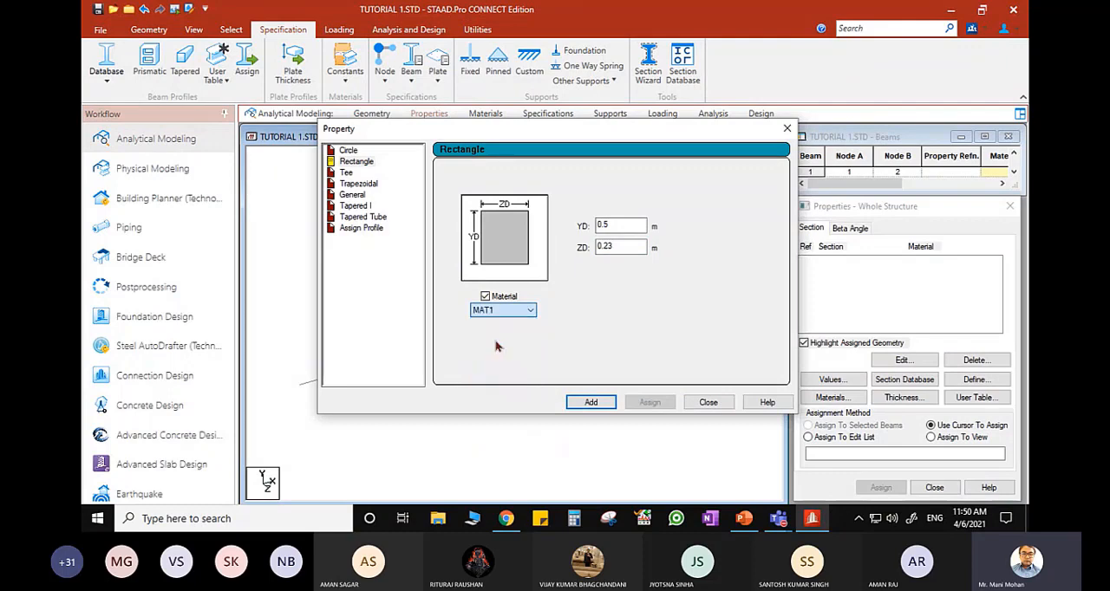
{"action": "left_click", "coordinate": [591, 403]}
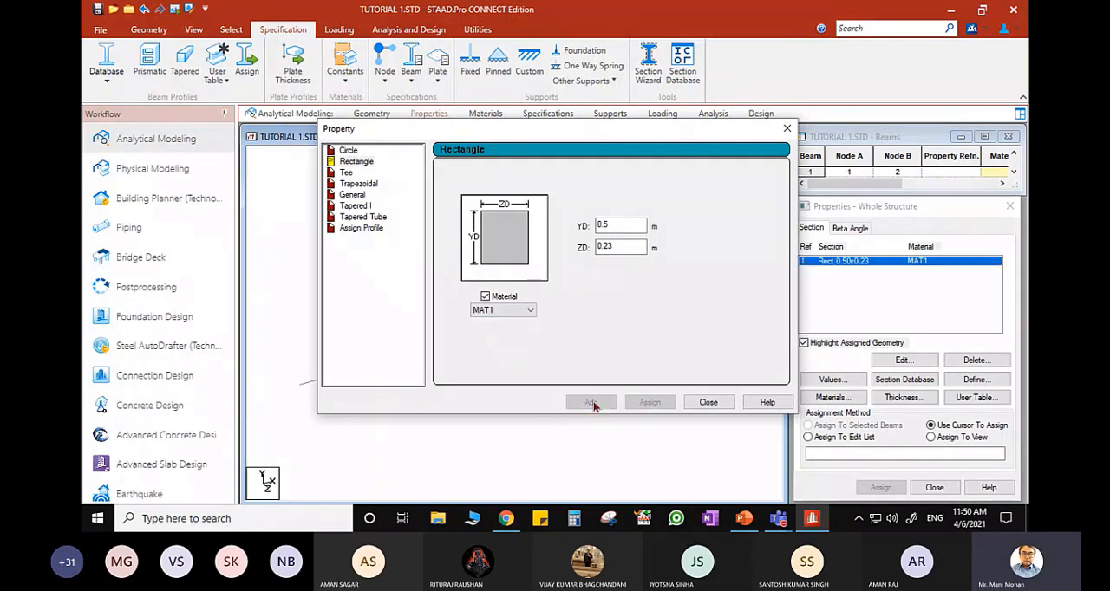
{"action": "left_click", "coordinate": [710, 403]}
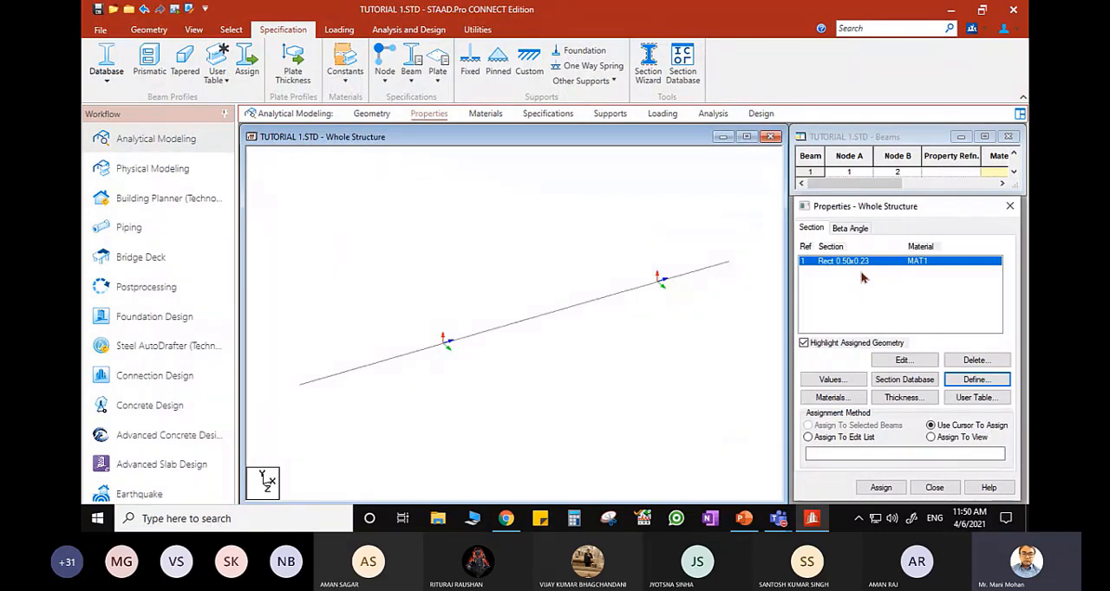
- Show the node points instead of the local axes, and highlight the two beam members in turn
{"action": "left_click", "coordinate": [518, 374]}
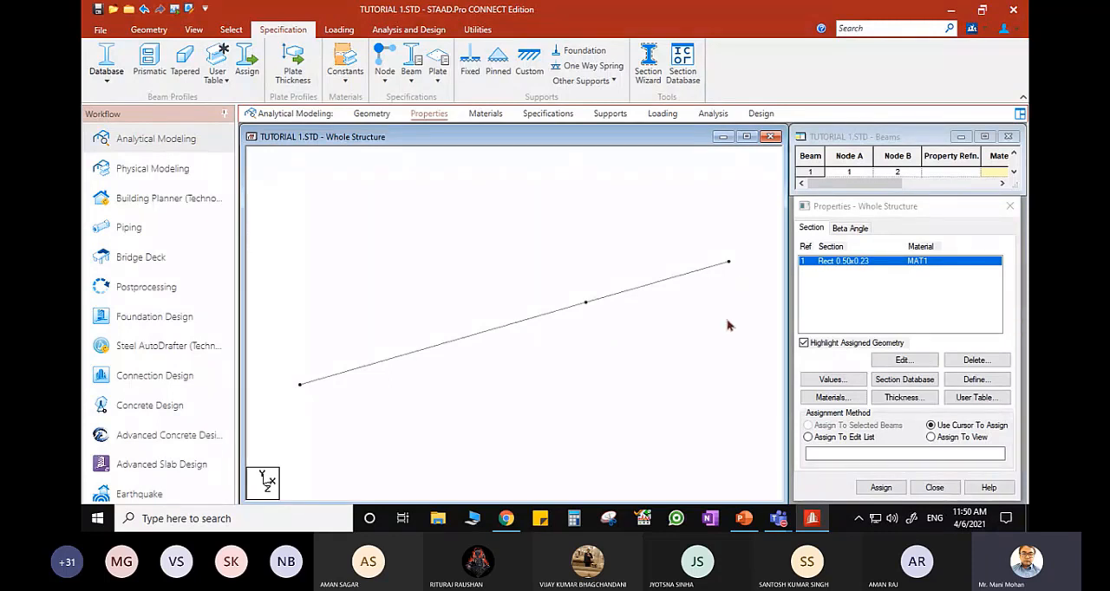
{"action": "key", "text": "shift+k"}
{"action": "left_click", "coordinate": [499, 333]}
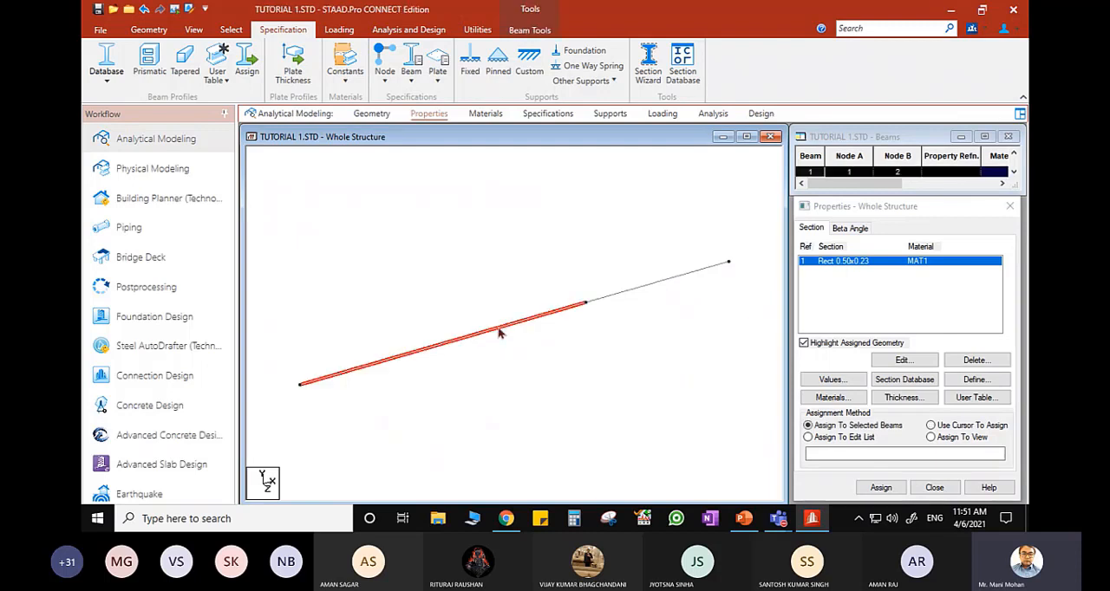
{"action": "left_click", "coordinate": [651, 290]}
{"action": "left_click", "coordinate": [637, 366]}
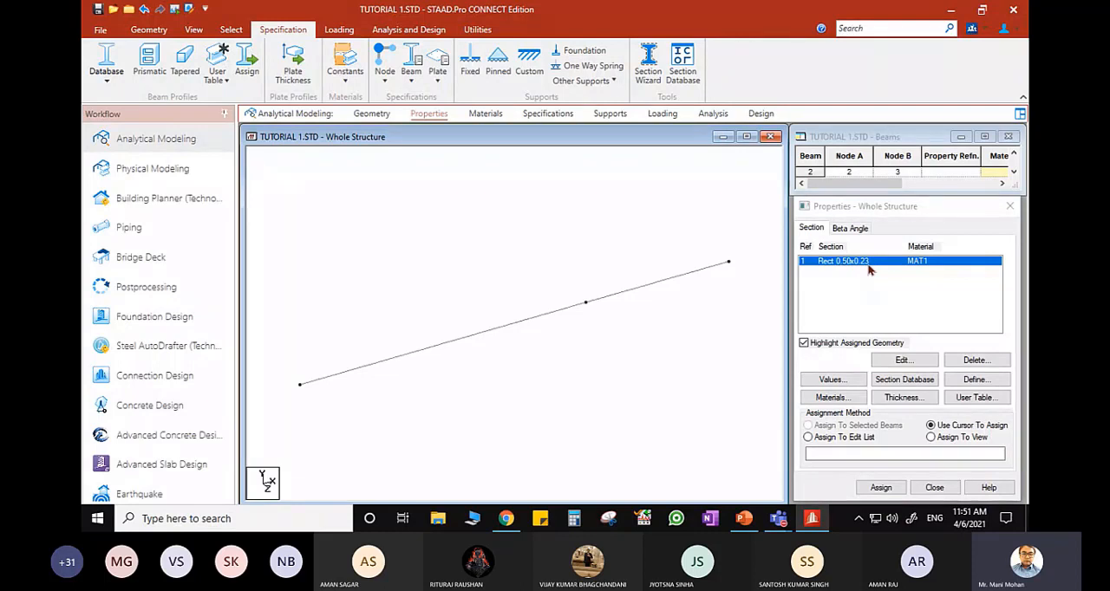
- Edit the rectangular section to a ZD of 0.5 m with MAT1 as its material, and apply the change
{"action": "left_click", "coordinate": [903, 360]}
{"action": "left_click", "coordinate": [683, 303]}
{"action": "left_click_drag", "start_coordinate": [683, 304], "coordinate": [671, 304]}
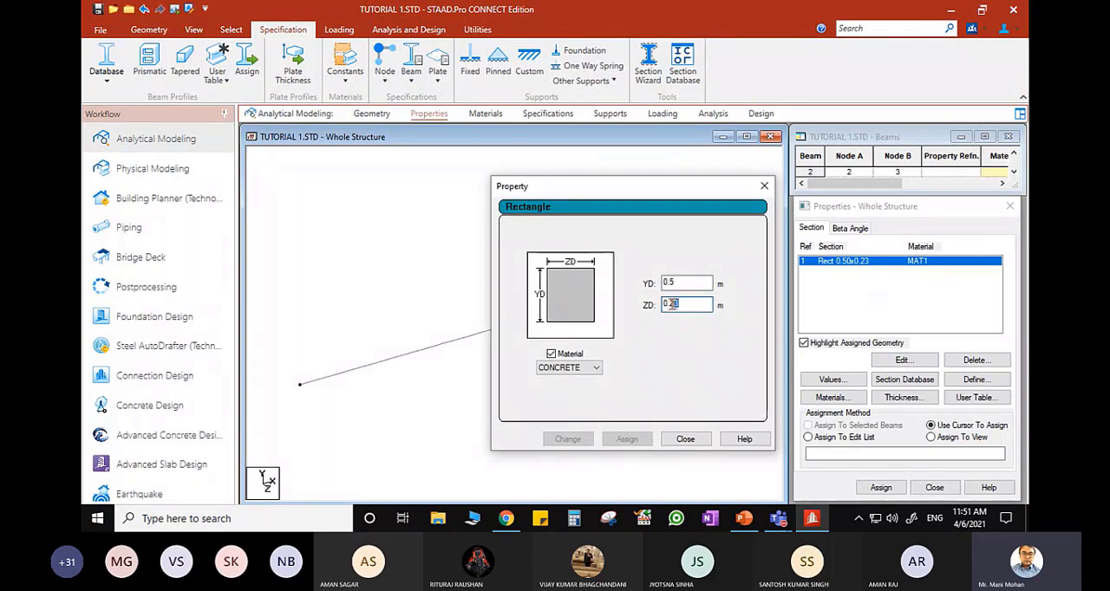
{"action": "type", "text": "0.5"}
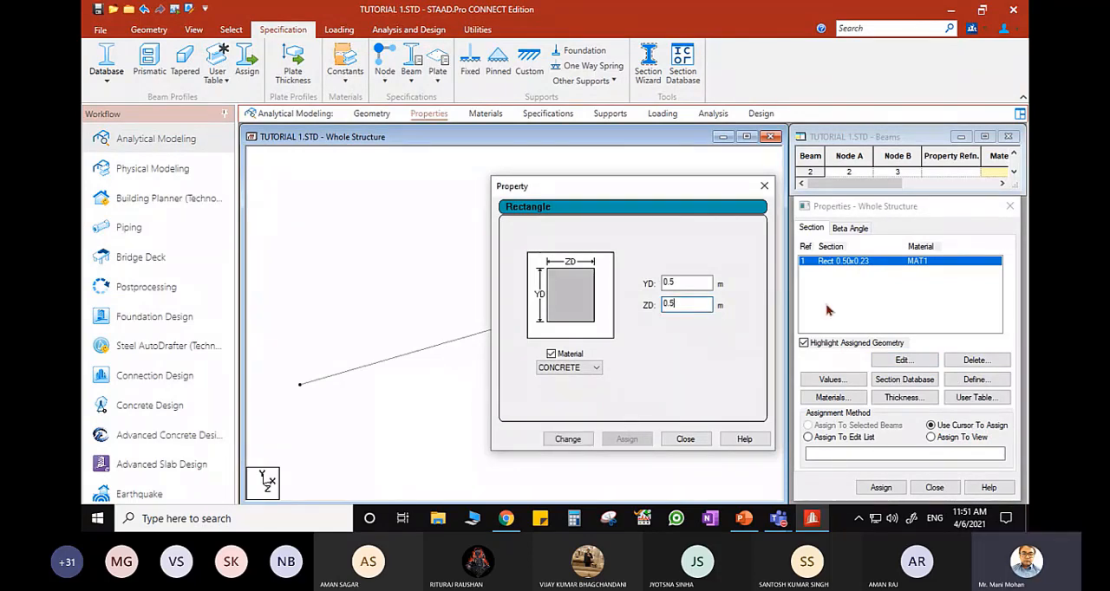
{"action": "left_click", "coordinate": [584, 368]}
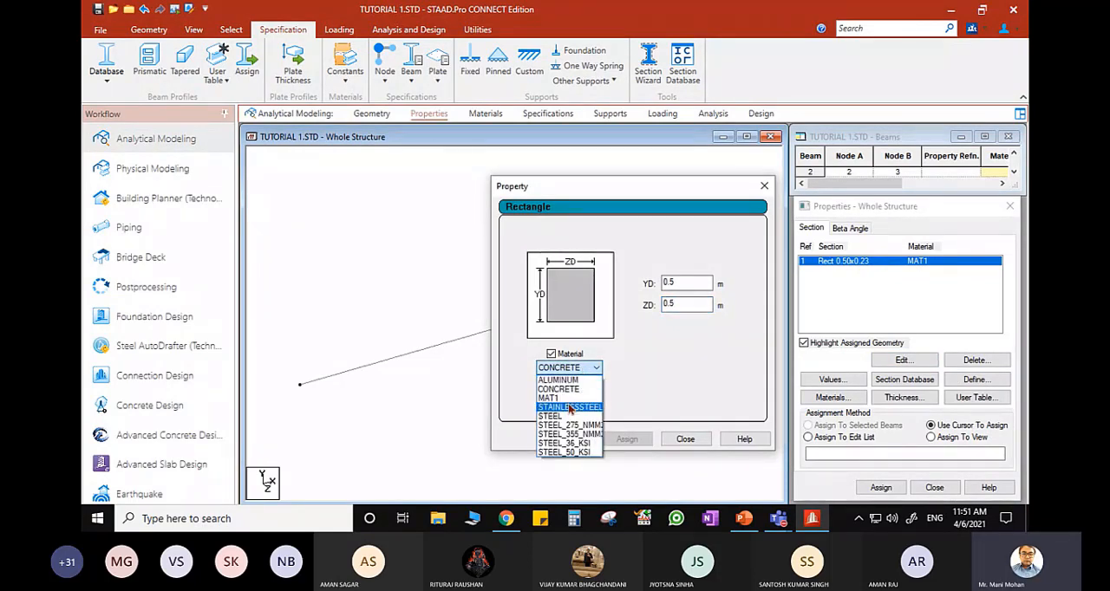
{"action": "left_click", "coordinate": [568, 399]}
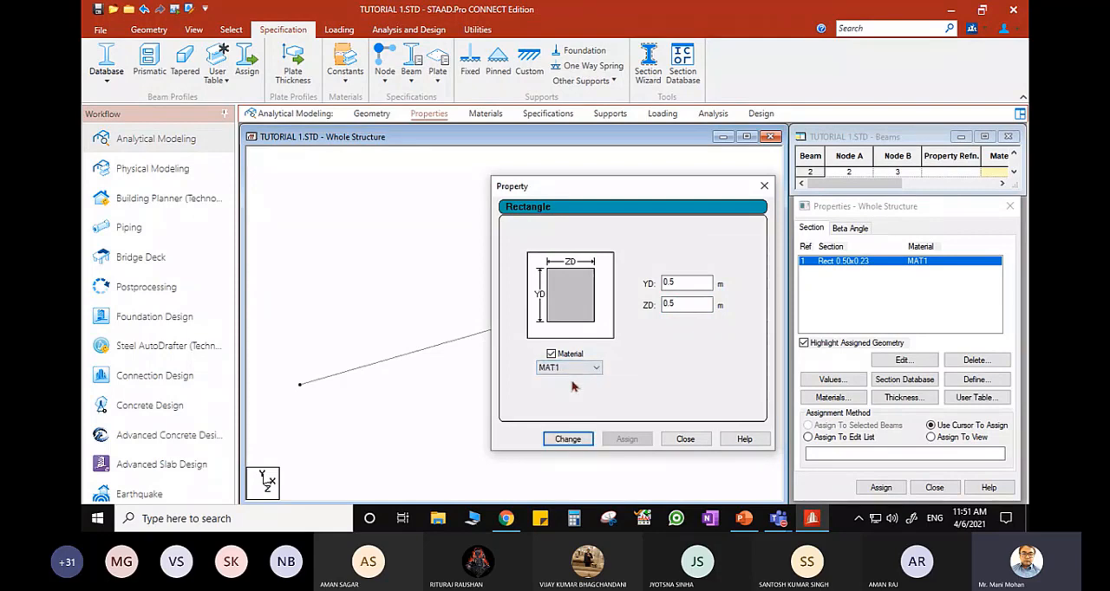
{"action": "left_click", "coordinate": [568, 438]}
{"action": "left_click", "coordinate": [685, 438]}
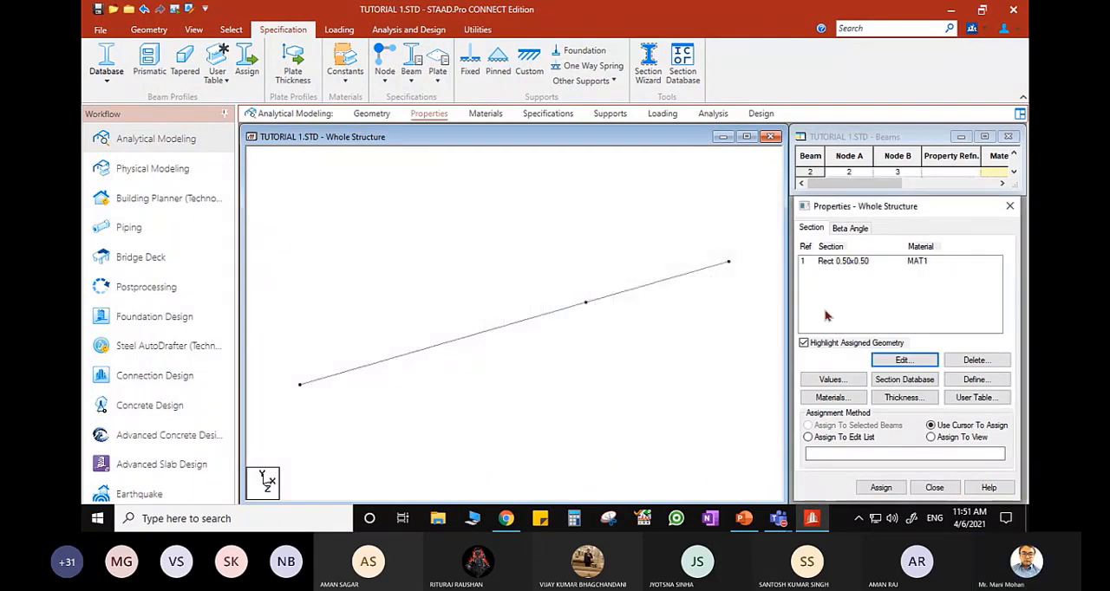
- Assign the 0.50x0.50 rectangular section to both beam members with the cursor, and view the members' material labels
{"action": "left_click", "coordinate": [841, 261]}
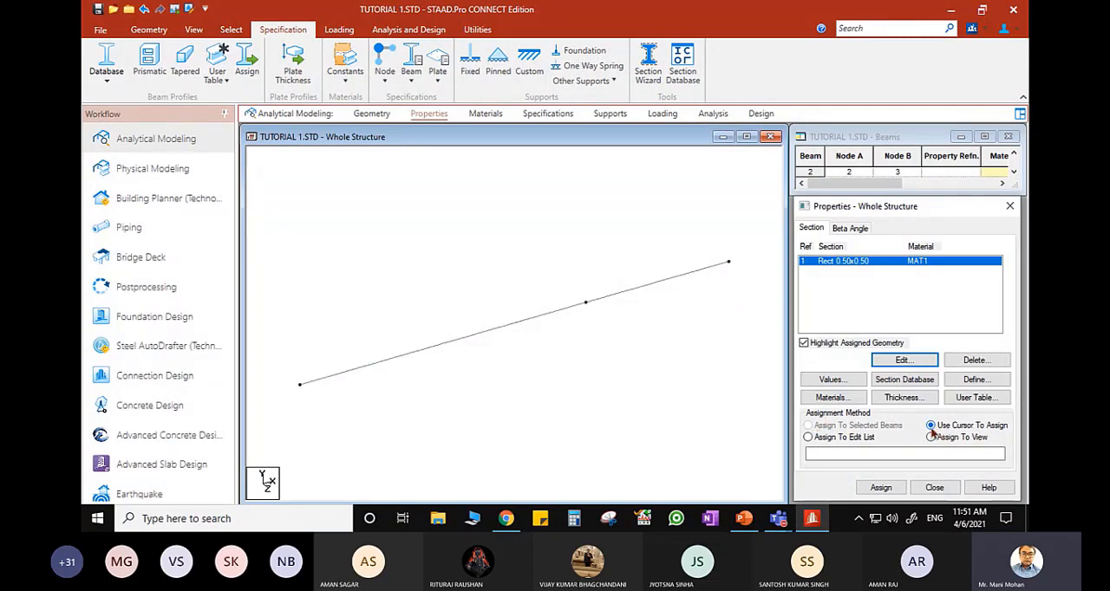
{"action": "left_click", "coordinate": [879, 487]}
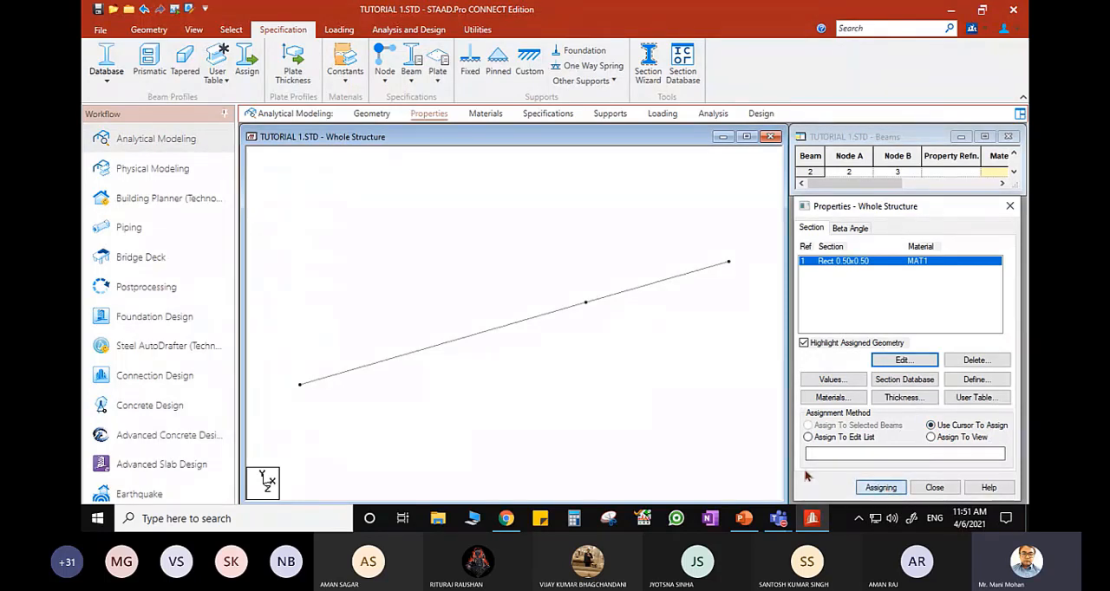
{"action": "left_click", "coordinate": [461, 348]}
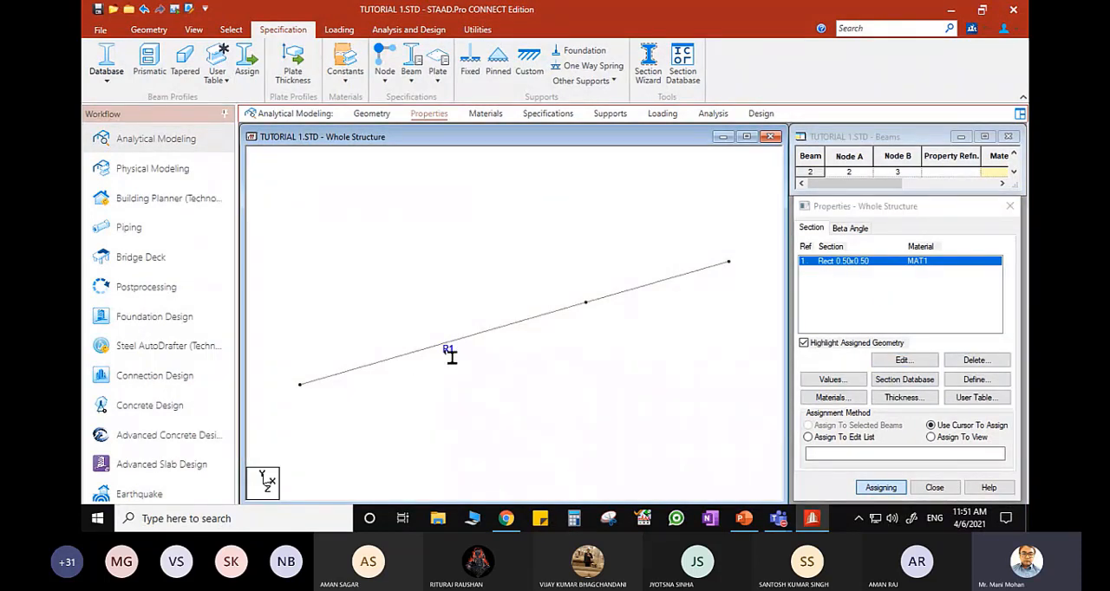
{"action": "left_click", "coordinate": [653, 293]}
{"action": "left_click", "coordinate": [485, 113]}
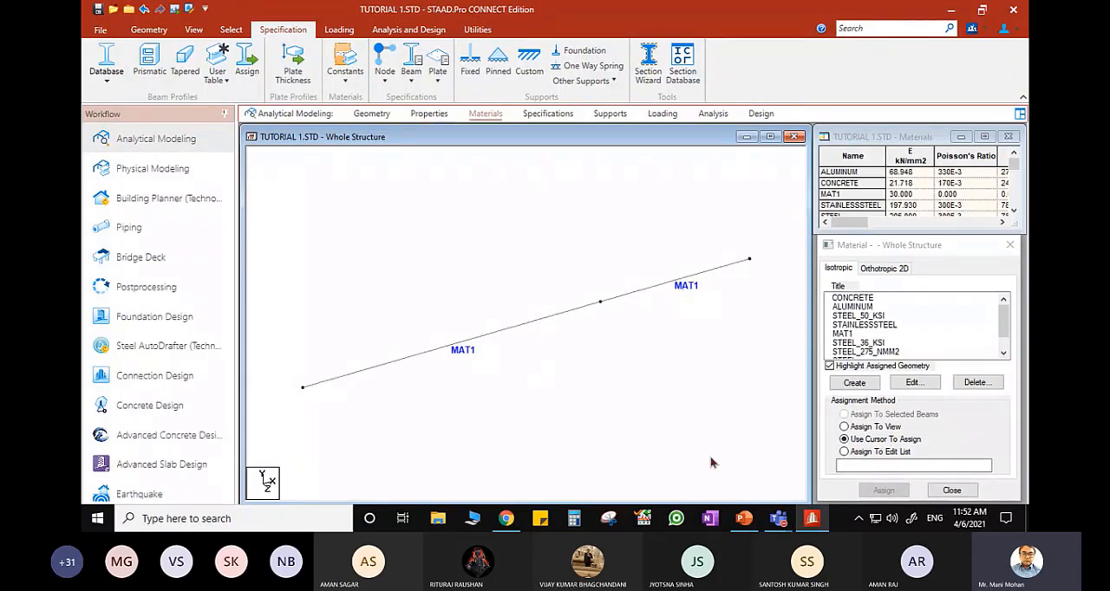
- Look through the release, truss and cable options of the beam member specifications, and close them without adding any
{"action": "left_click", "coordinate": [555, 116]}
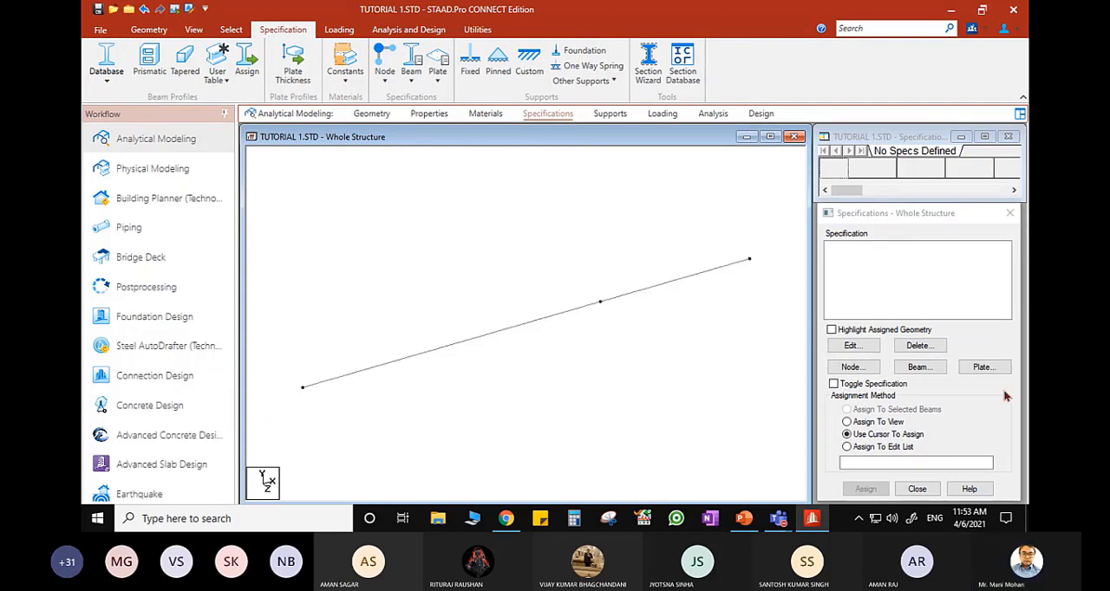
{"action": "left_click", "coordinate": [931, 369]}
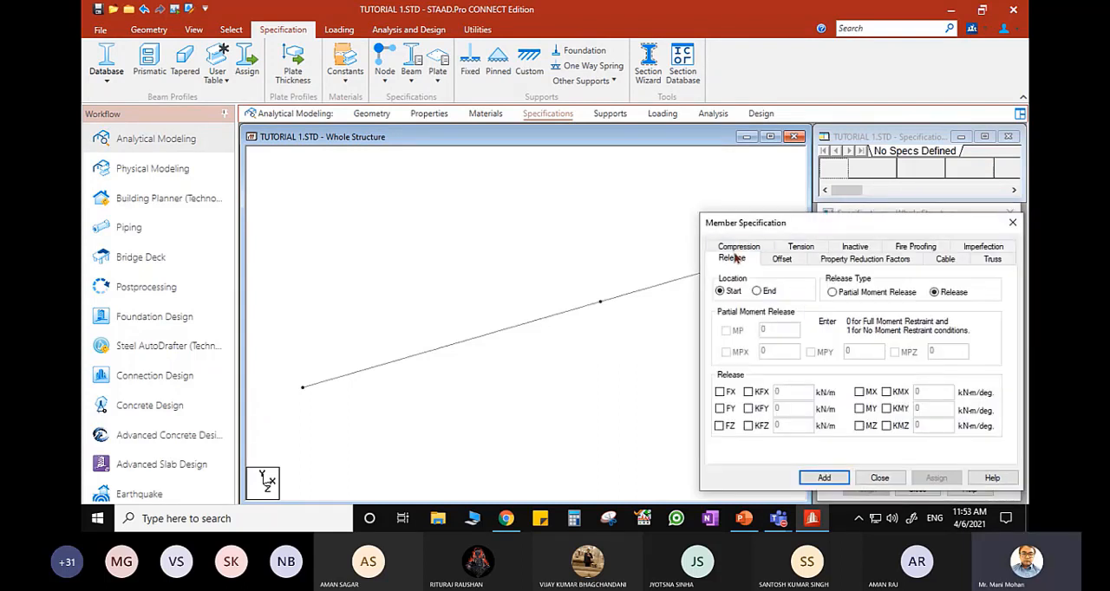
{"action": "left_click", "coordinate": [992, 260]}
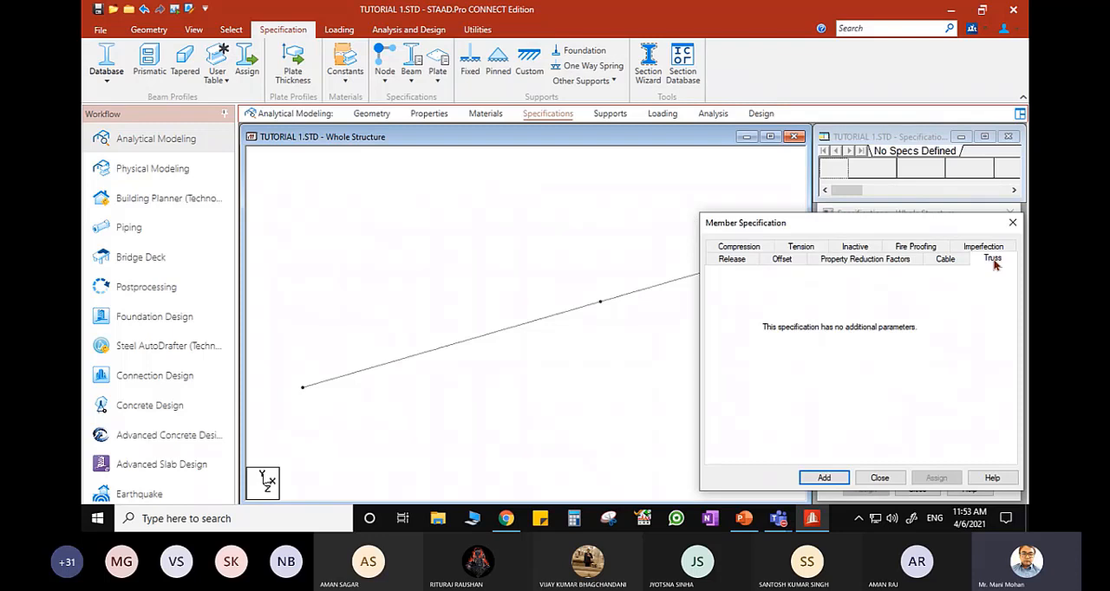
{"action": "left_click", "coordinate": [950, 265]}
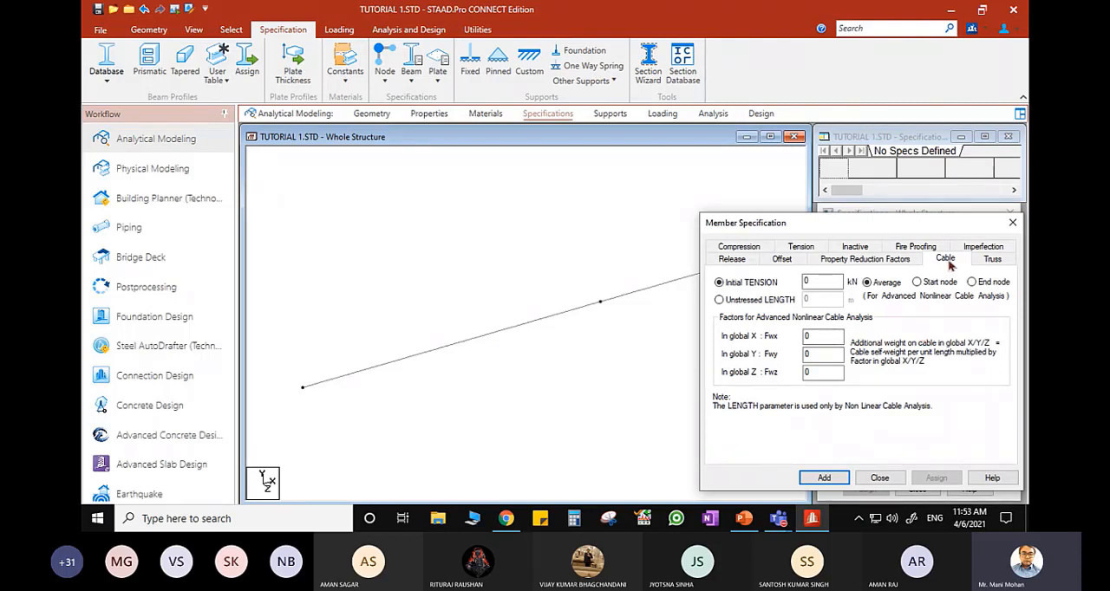
{"action": "left_click", "coordinate": [1012, 223]}
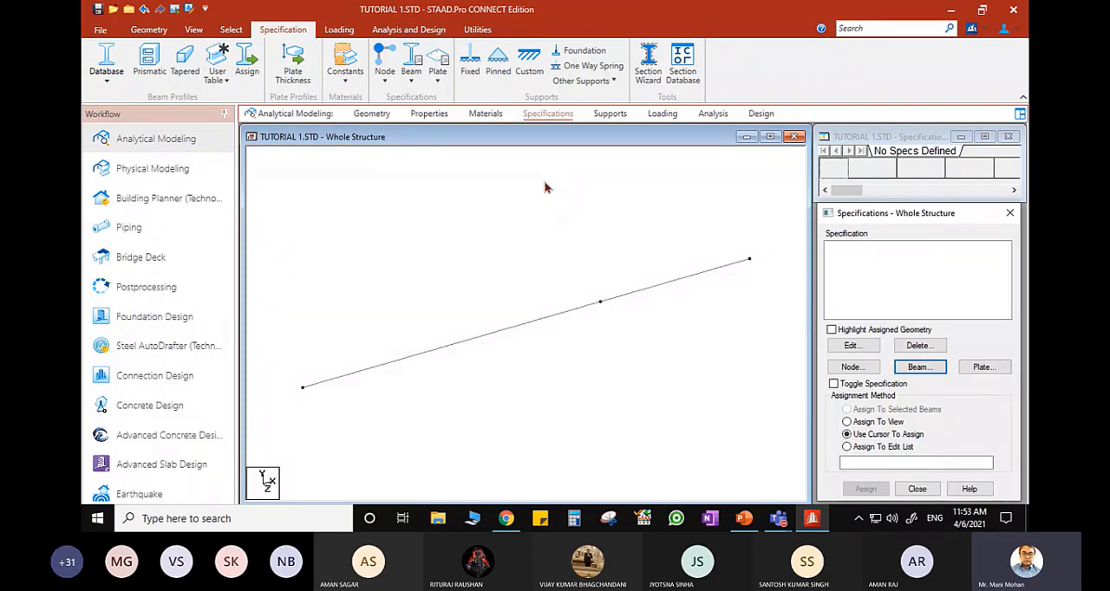
- Bring up the support definitions and check the beam's support types on the problem slide in PowerPoint
{"action": "left_click", "coordinate": [611, 117]}
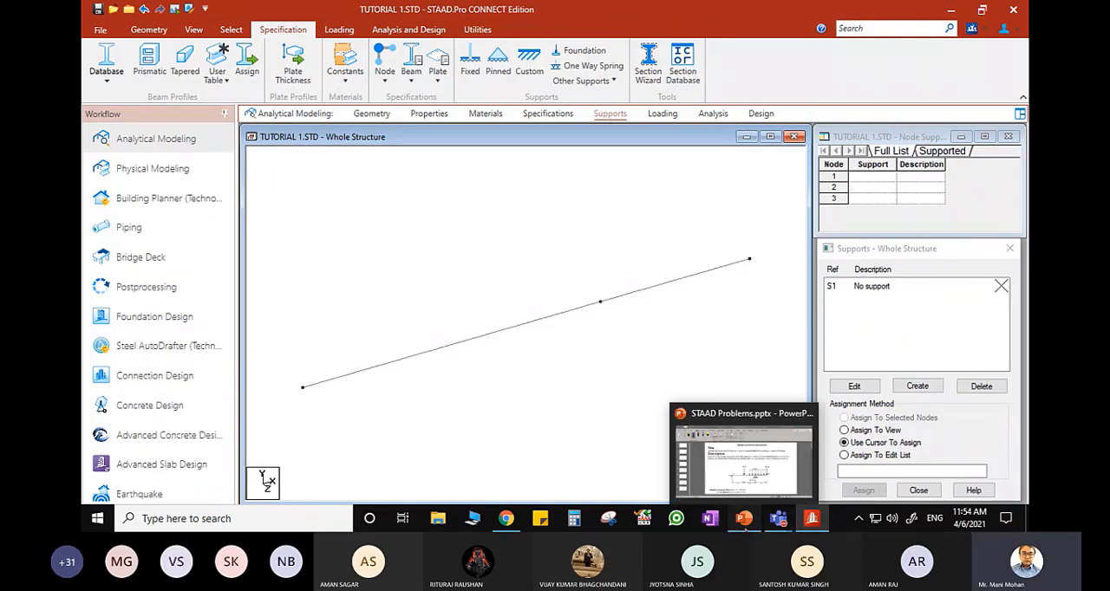
{"action": "left_click", "coordinate": [744, 518]}
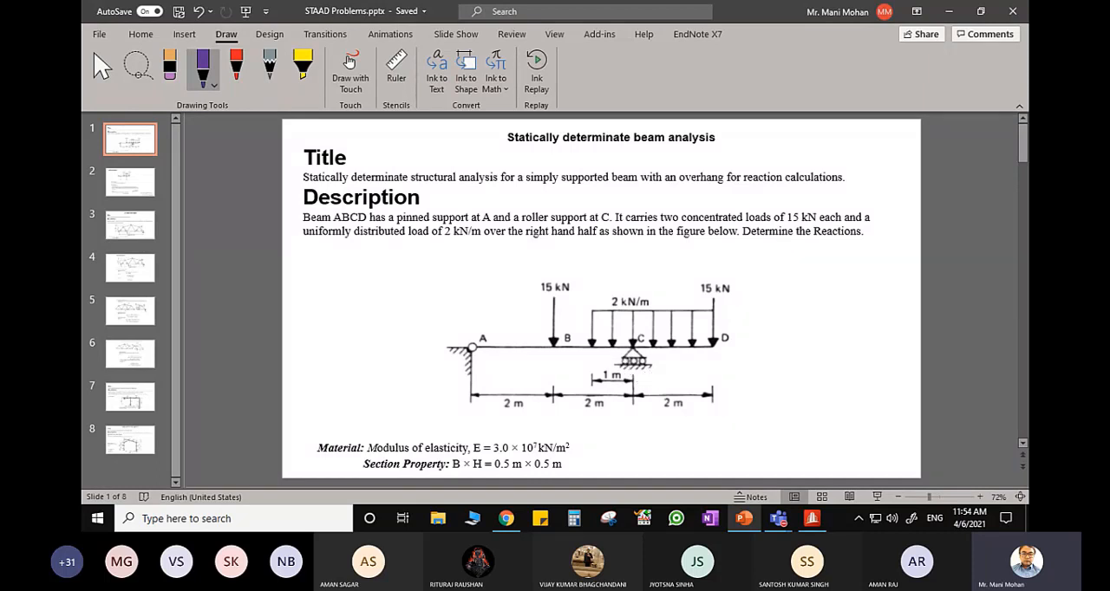
{"action": "left_click", "coordinate": [811, 519]}
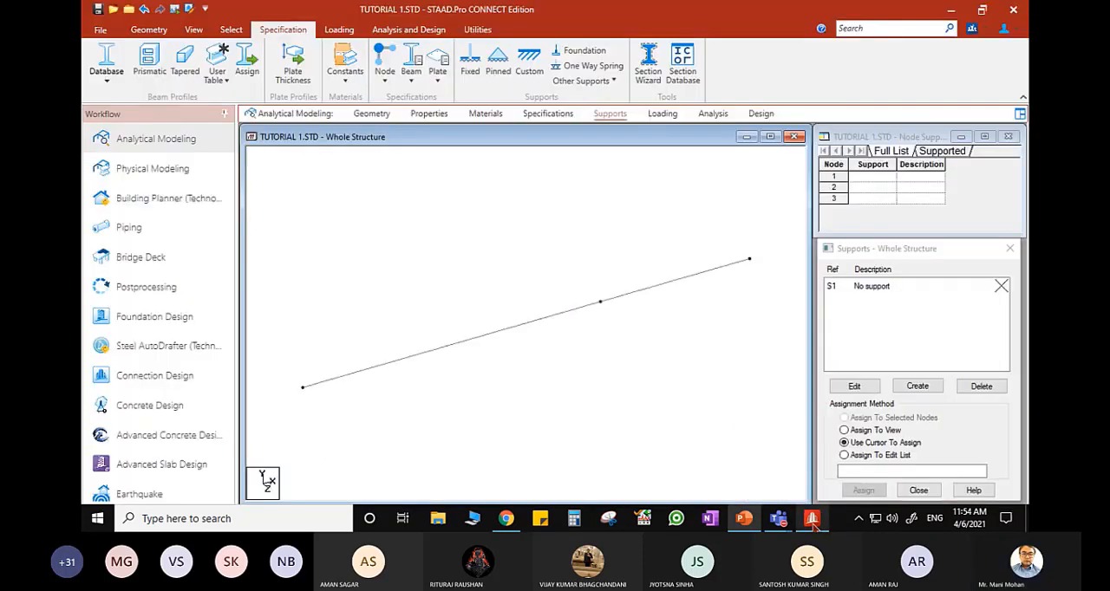
{"action": "left_click", "coordinate": [903, 344]}
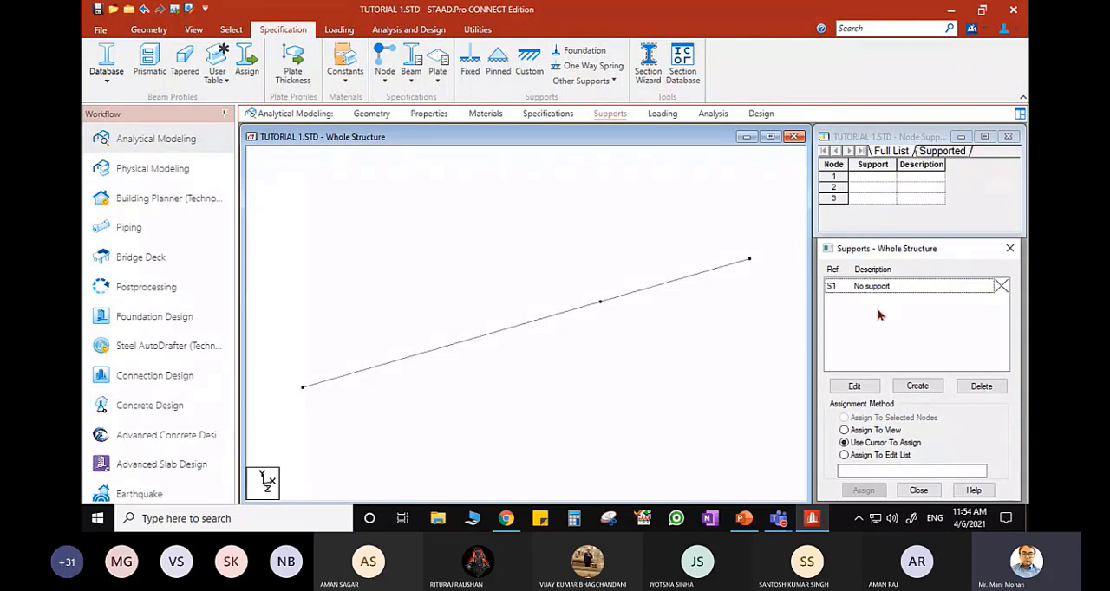
{"action": "left_click", "coordinate": [602, 113]}
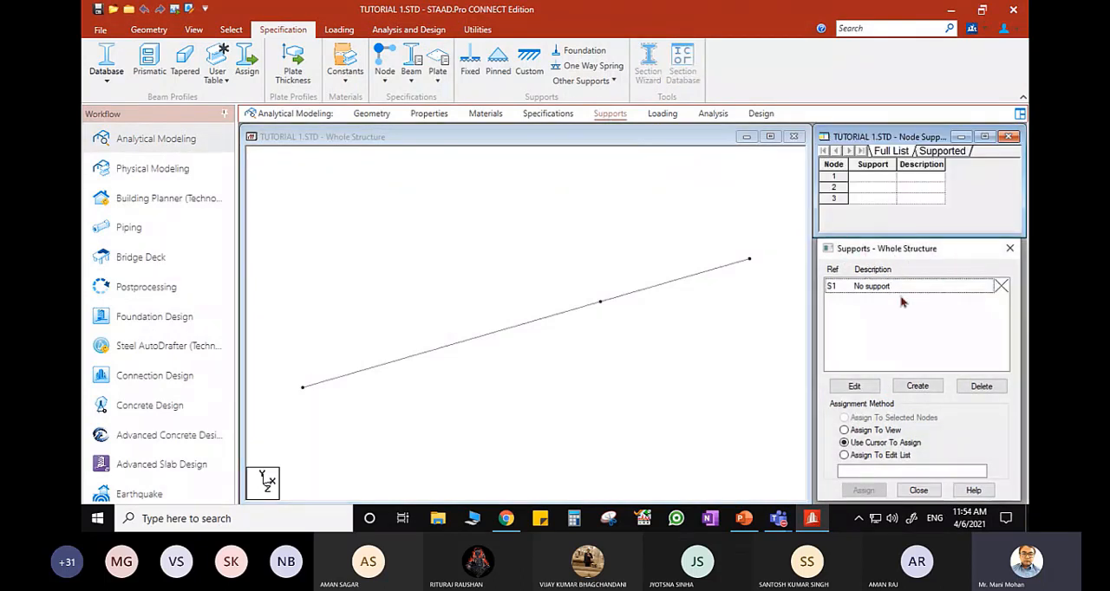
- Create a pinned support restraining FX, FY and FZ
{"action": "left_click", "coordinate": [920, 387]}
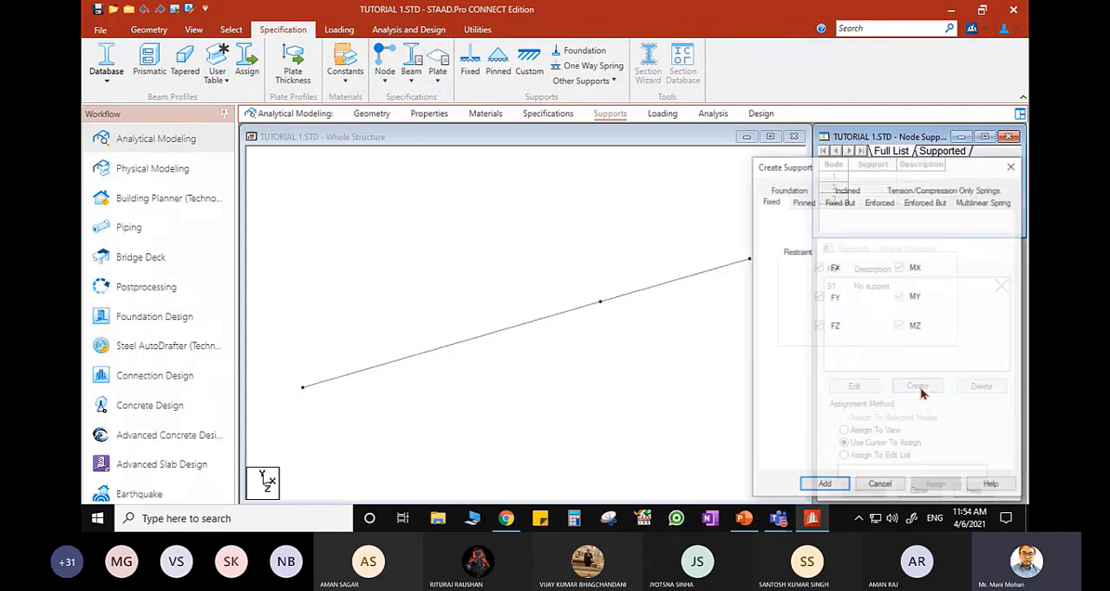
{"action": "left_click", "coordinate": [804, 205]}
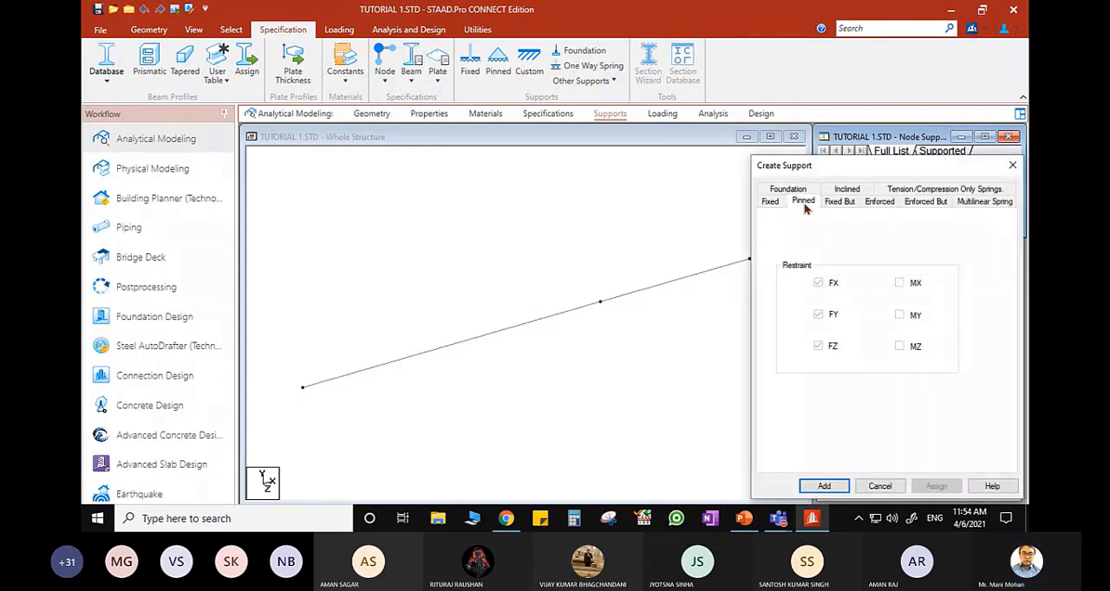
{"action": "left_click", "coordinate": [829, 487]}
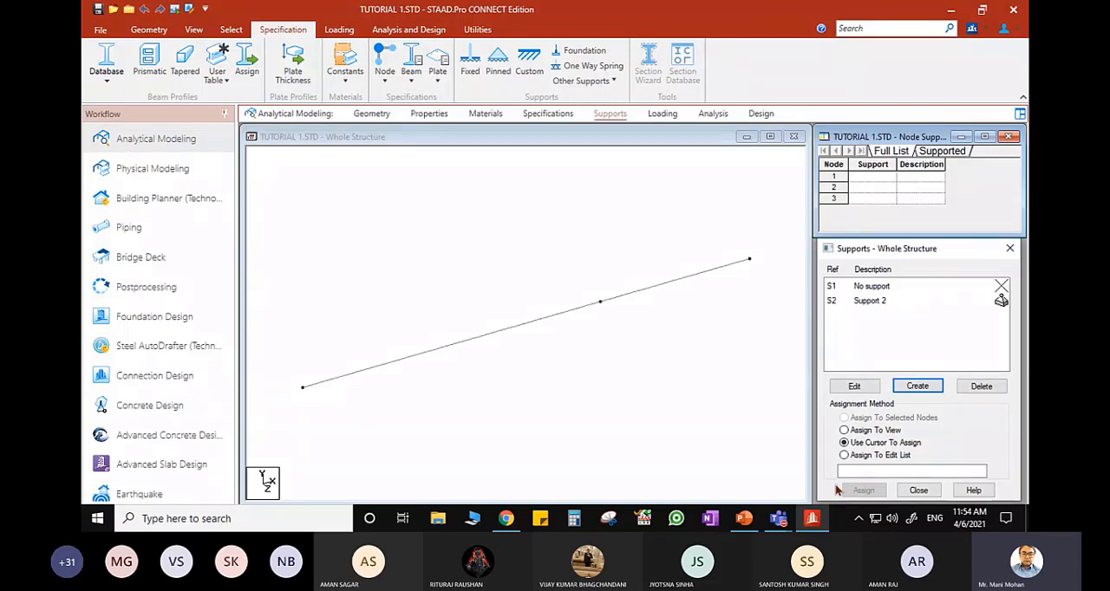
- Switch to PowerPoint and sketch a red vertical hatched wall beside the beam figure, erasing the stray horizontal line
{"action": "left_click", "coordinate": [744, 519]}
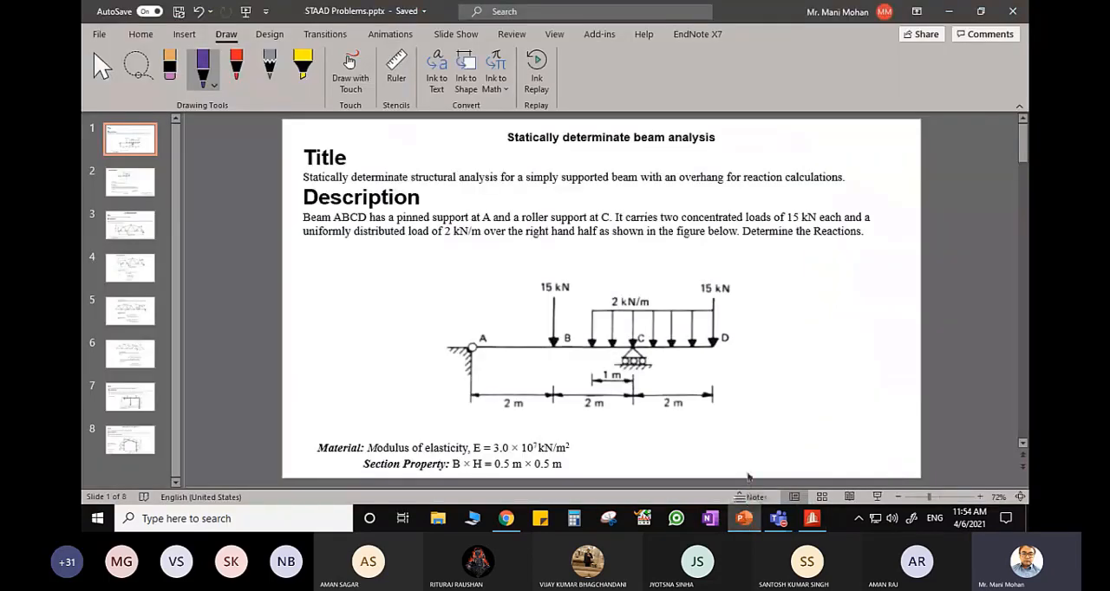
{"action": "left_click", "coordinate": [236, 66]}
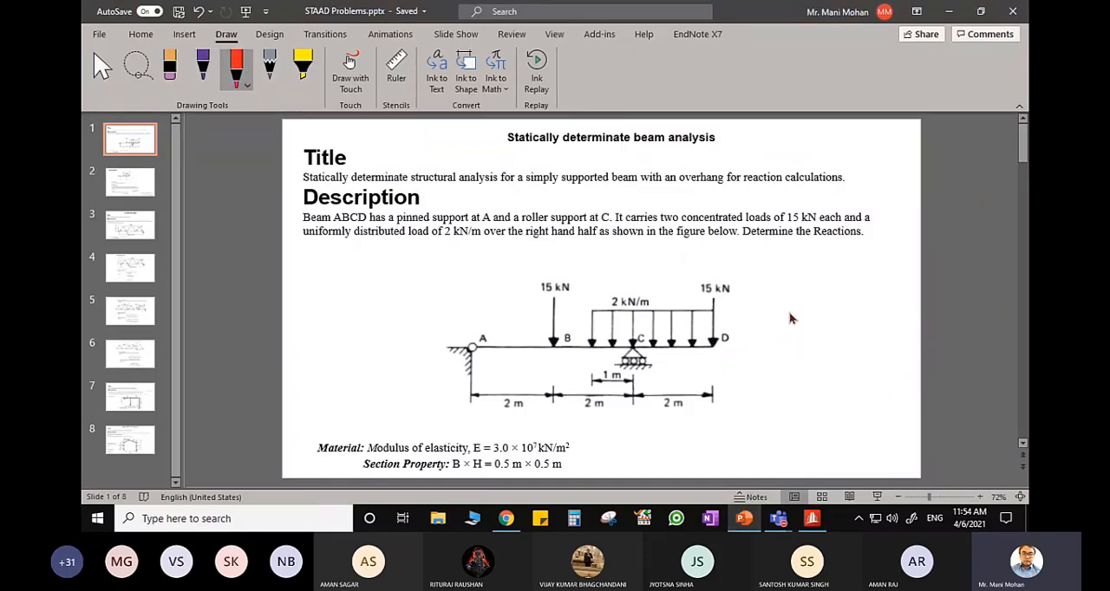
{"action": "left_click_drag", "start_coordinate": [775, 346], "coordinate": [850, 345]}
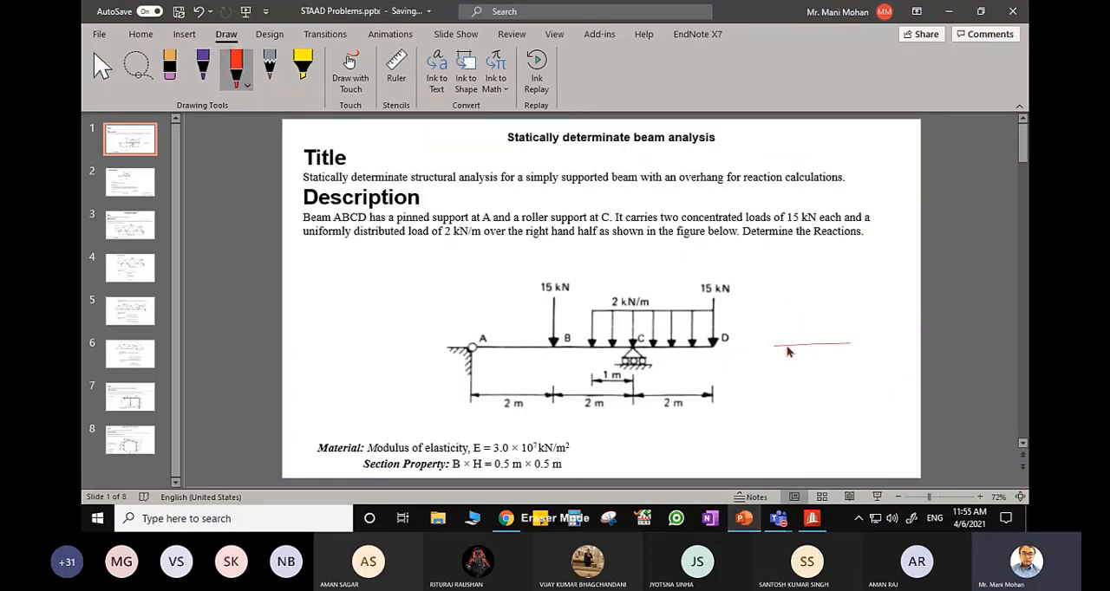
{"action": "left_click", "coordinate": [789, 346]}
{"action": "left_click_drag", "start_coordinate": [790, 318], "coordinate": [789, 387]}
- Switch back to STAAD.Pro, try to edit the pinned Support 2, and delete it
{"action": "left_click", "coordinate": [815, 524]}
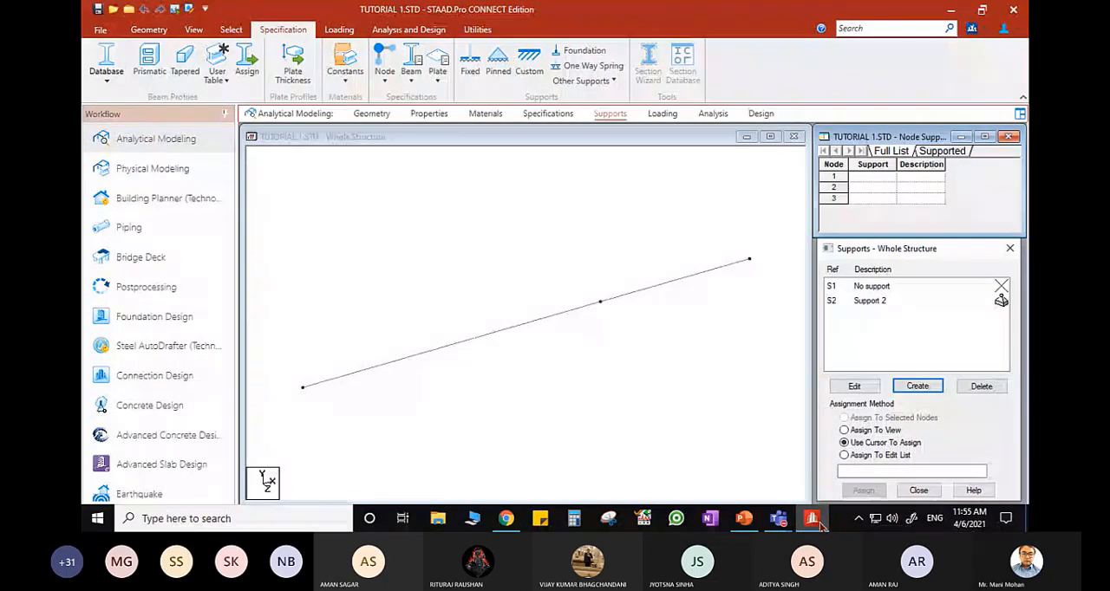
{"action": "left_click", "coordinate": [874, 301]}
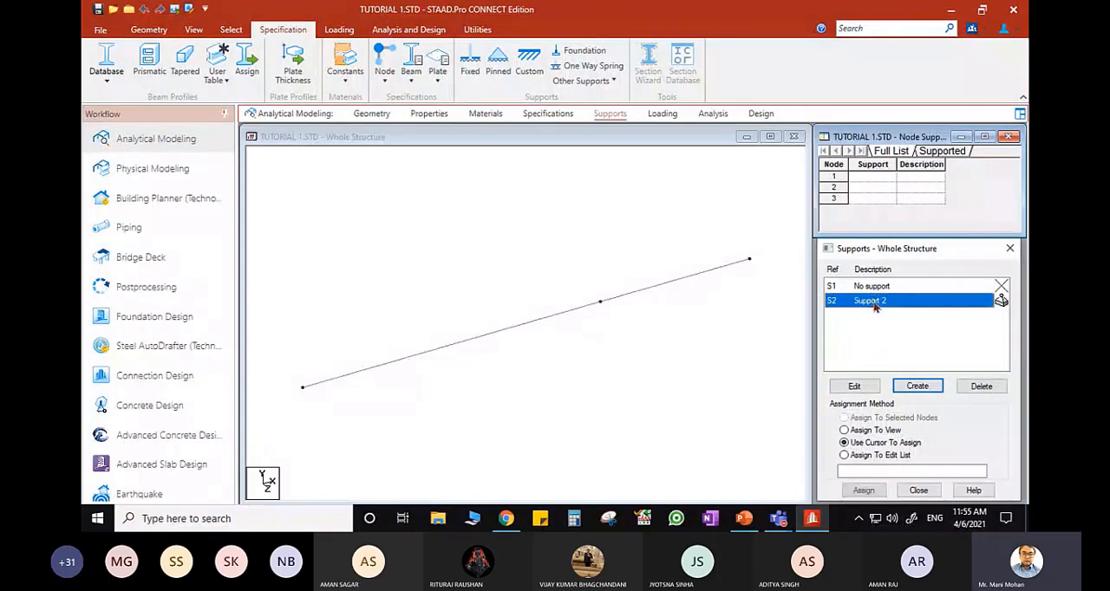
{"action": "double_click", "coordinate": [876, 301]}
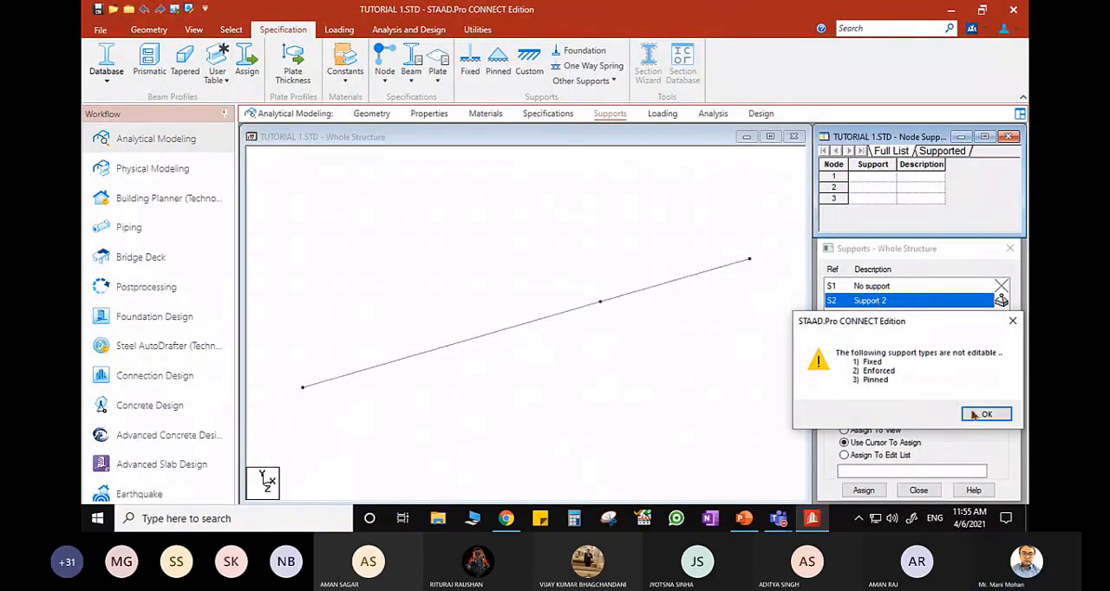
{"action": "left_click", "coordinate": [978, 415]}
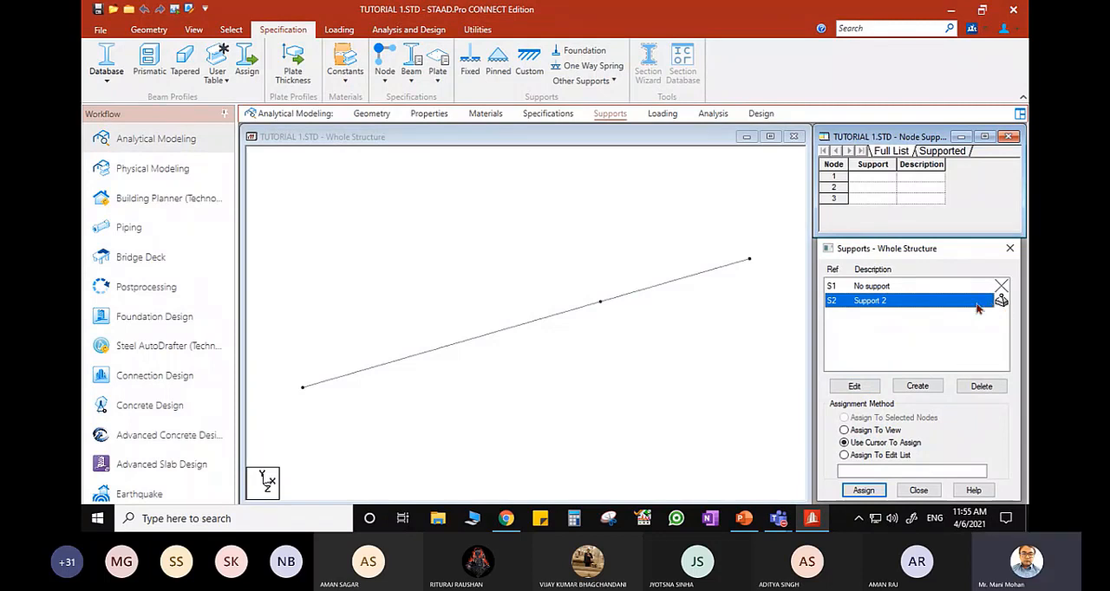
{"action": "left_click", "coordinate": [1001, 287]}
{"action": "left_click", "coordinate": [919, 416]}
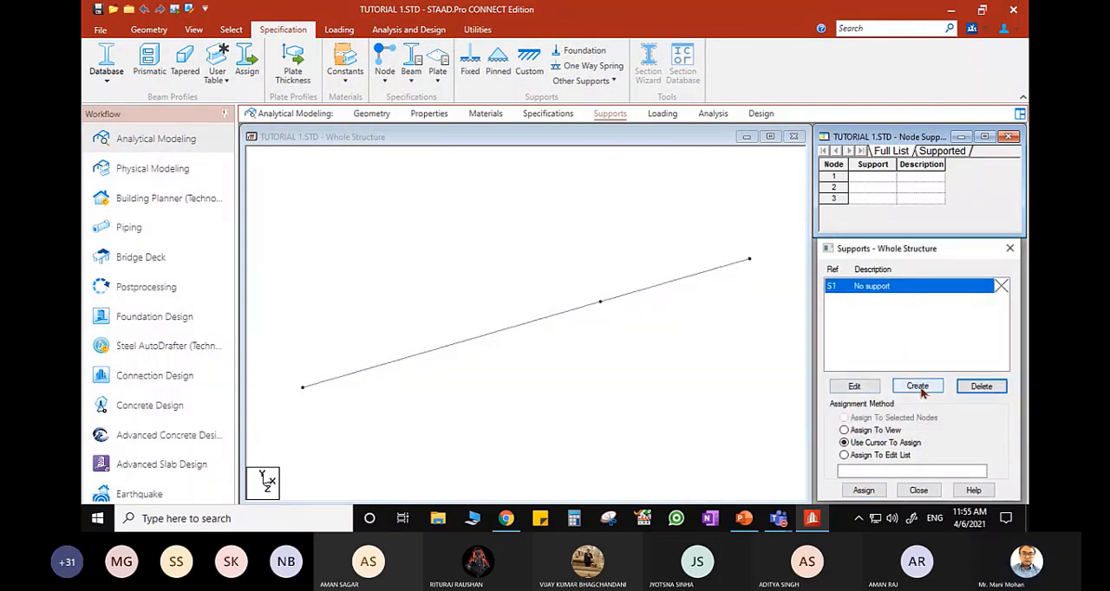
- Add a pinned support to the support definitions again and select it for assignment
{"action": "left_click", "coordinate": [919, 387]}
{"action": "left_click", "coordinate": [803, 202]}
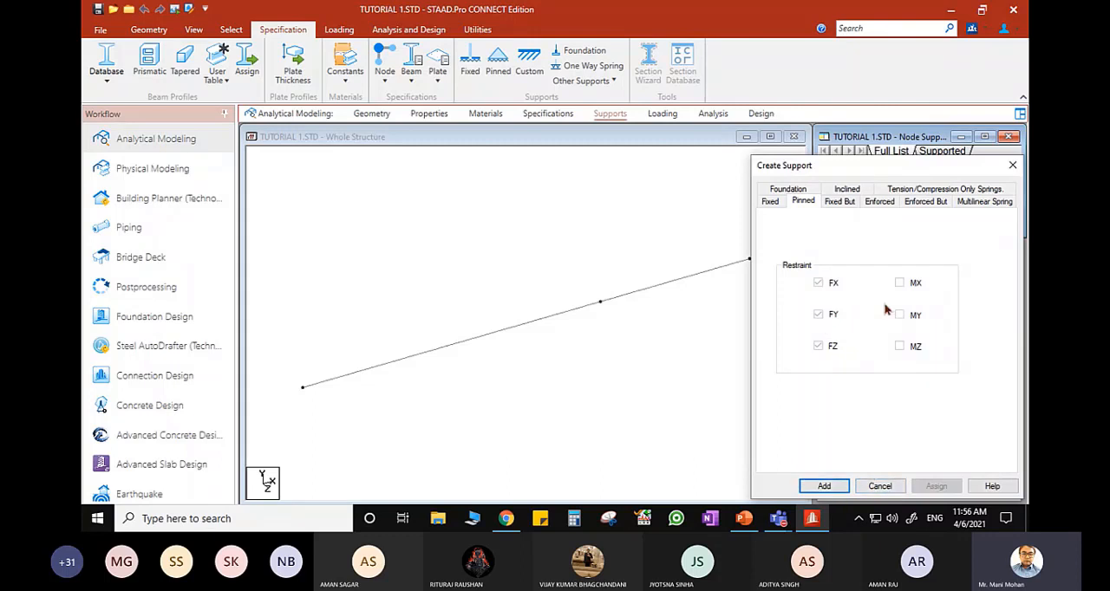
{"action": "left_click", "coordinate": [824, 487]}
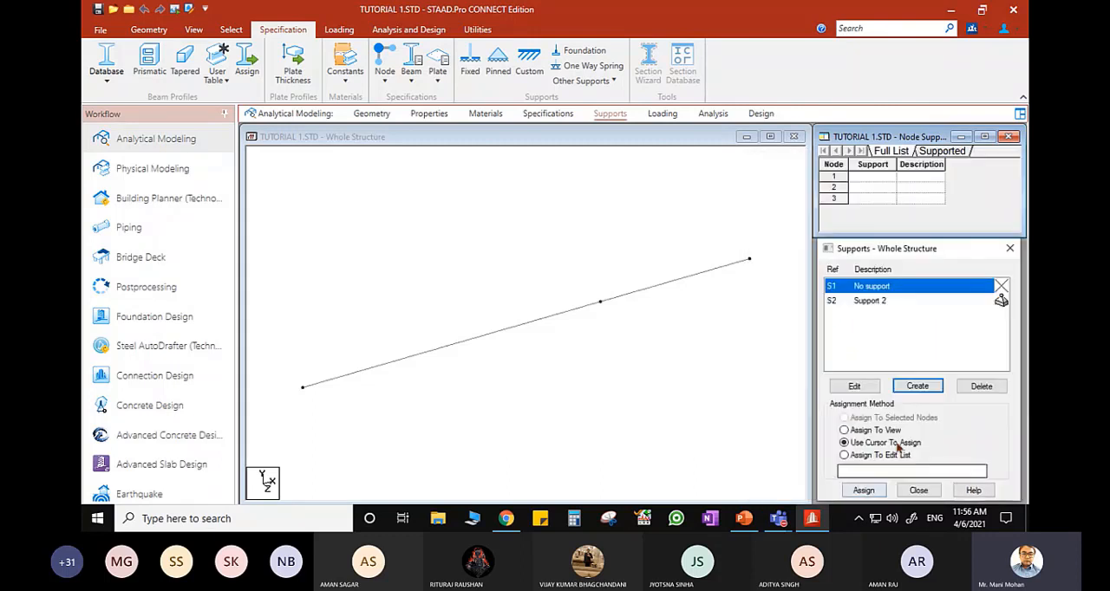
{"action": "left_click", "coordinate": [871, 301]}
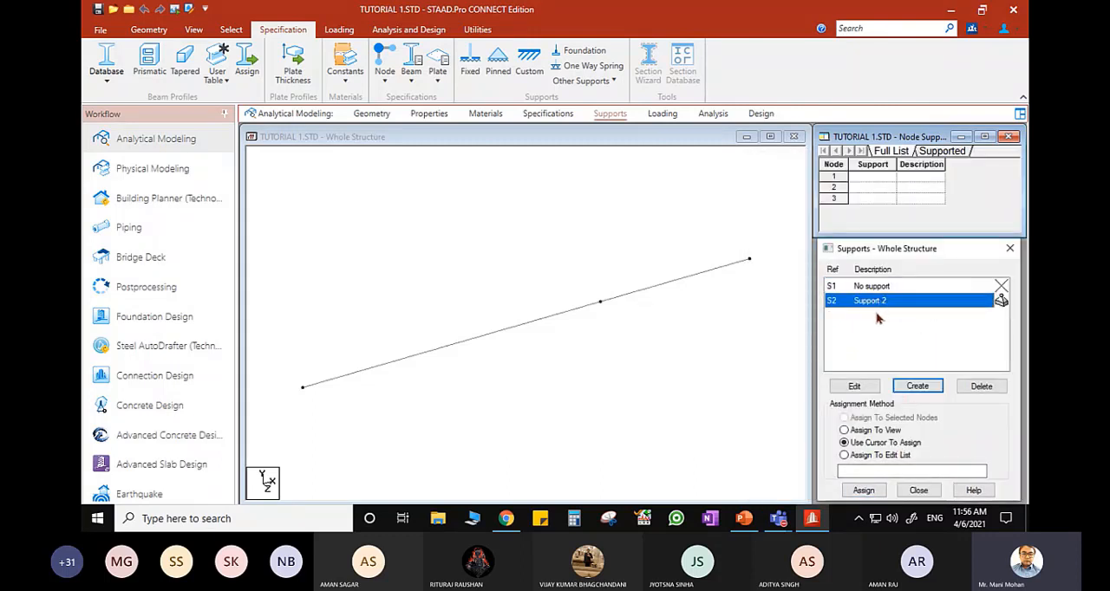
- Switch to PowerPoint to review the support conditions in the beam figure
{"action": "left_click", "coordinate": [751, 523]}
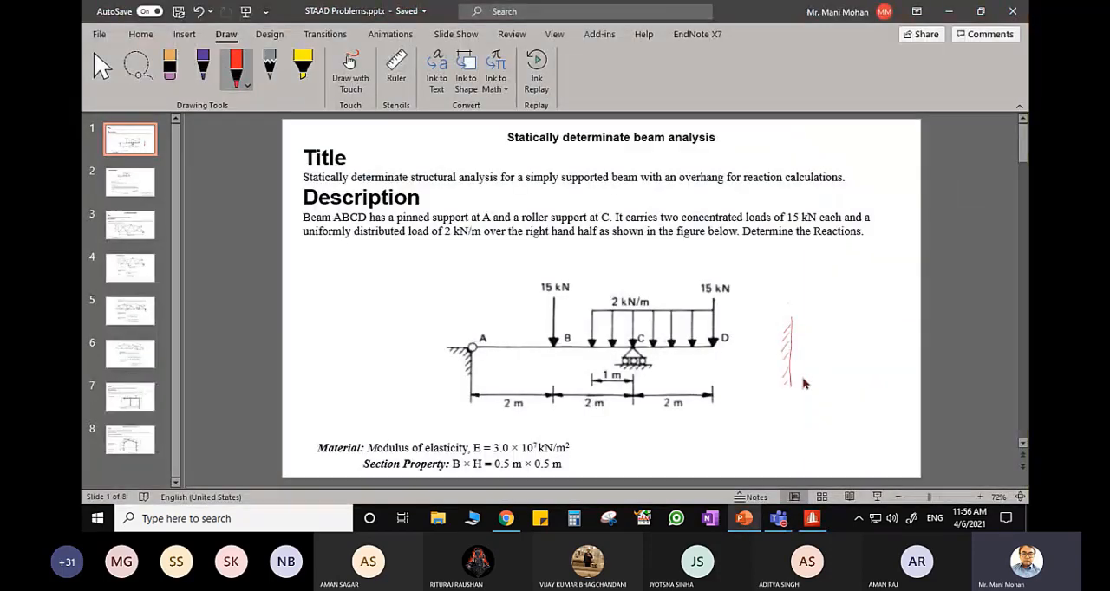
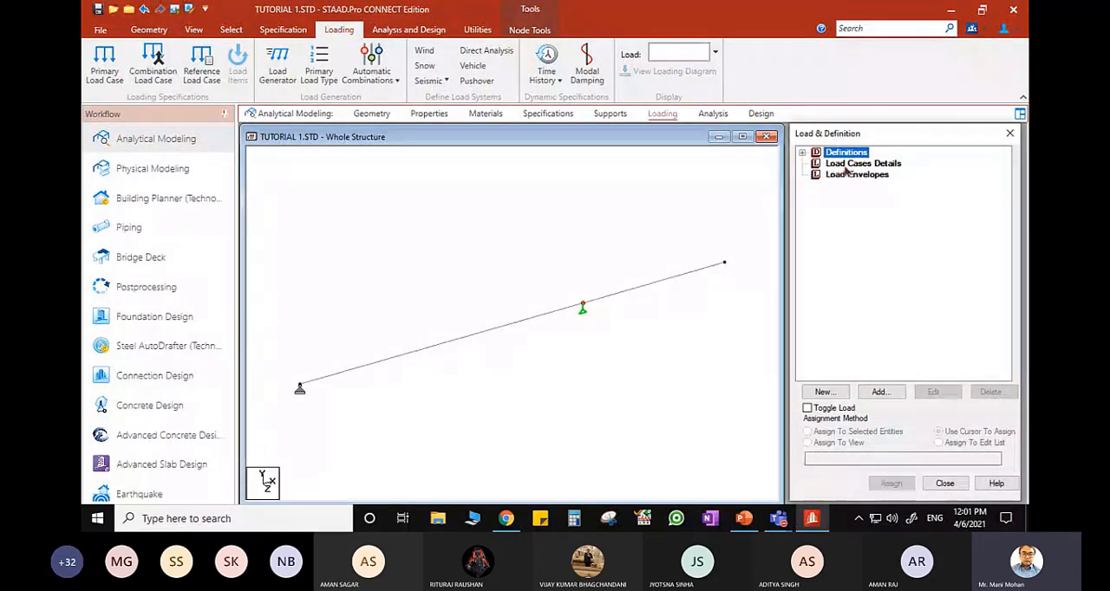
- Add a primary load case number 1 titled LOAD 1 under the load cases details
{"action": "left_click", "coordinate": [840, 165]}
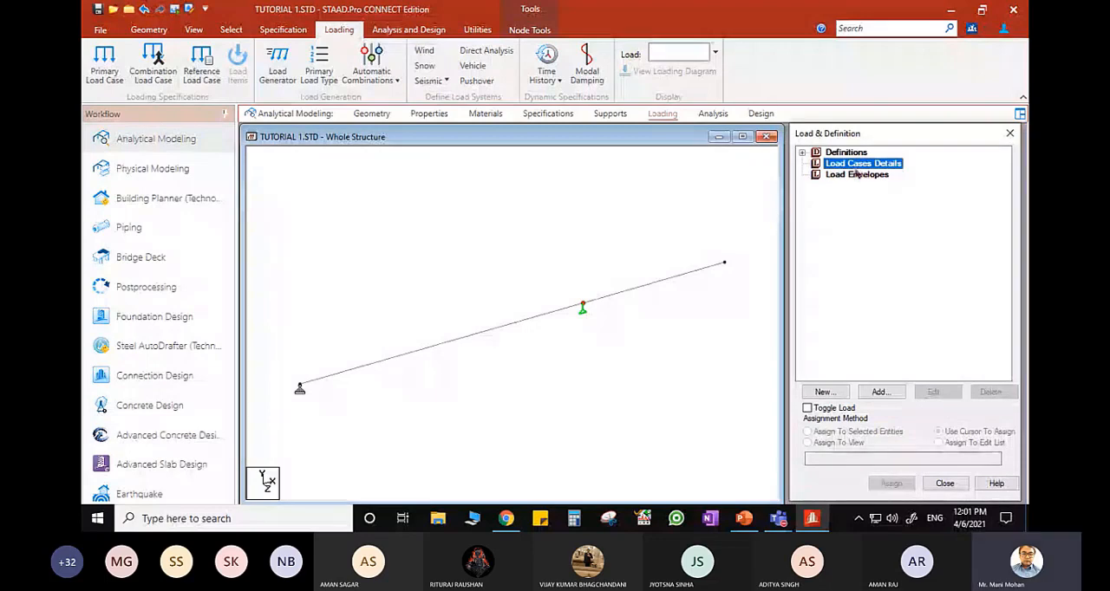
{"action": "left_click", "coordinate": [880, 392]}
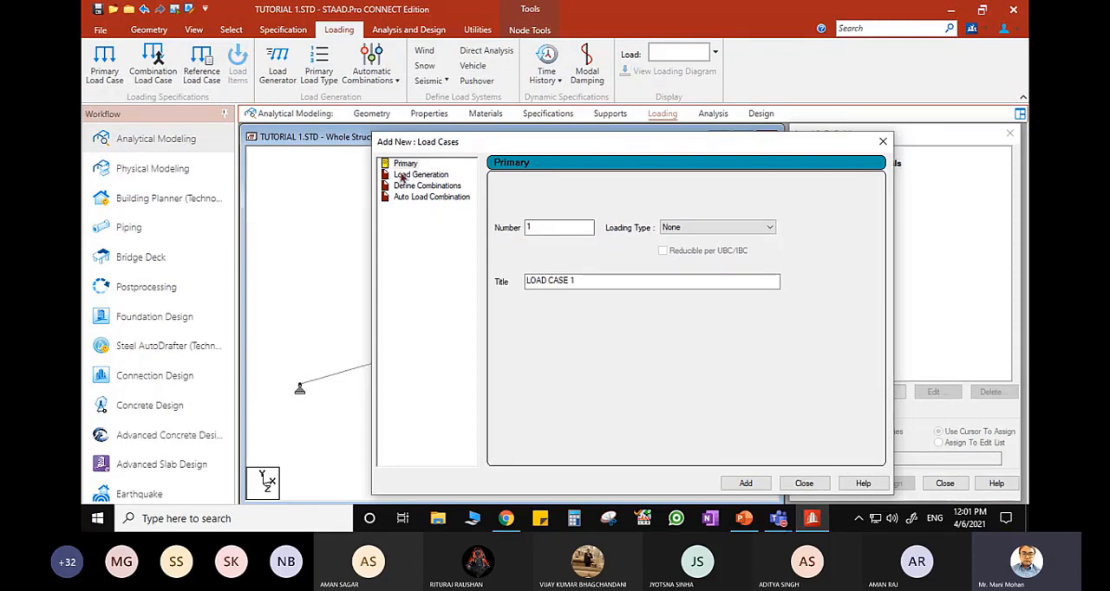
{"action": "left_click", "coordinate": [586, 281]}
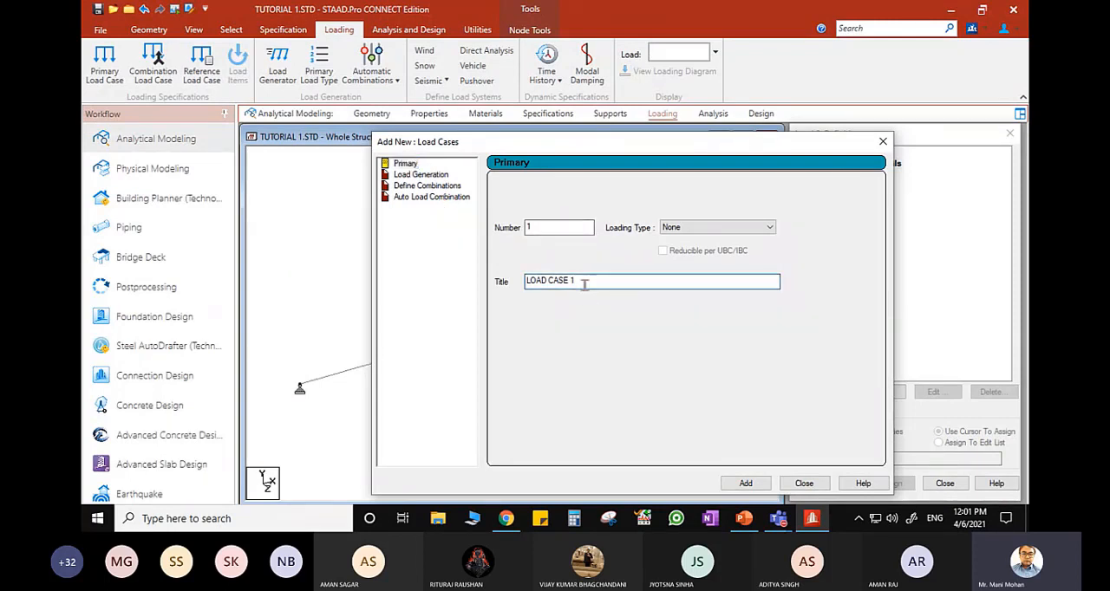
{"action": "left_click_drag", "start_coordinate": [585, 281], "coordinate": [515, 295]}
{"action": "type", "text": "LOAD 1"}
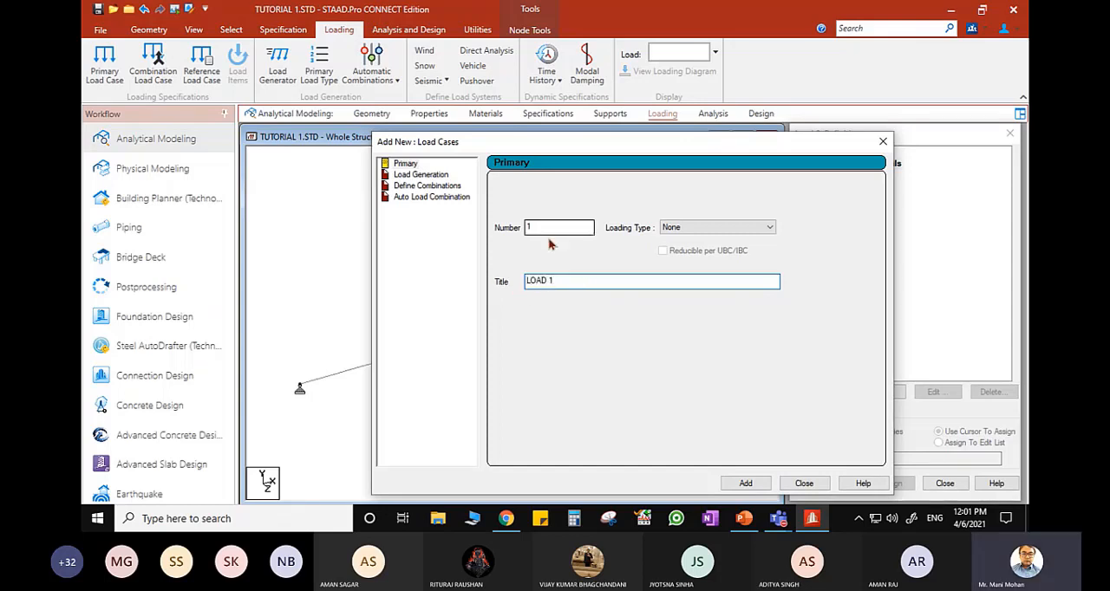
{"action": "left_click", "coordinate": [747, 484]}
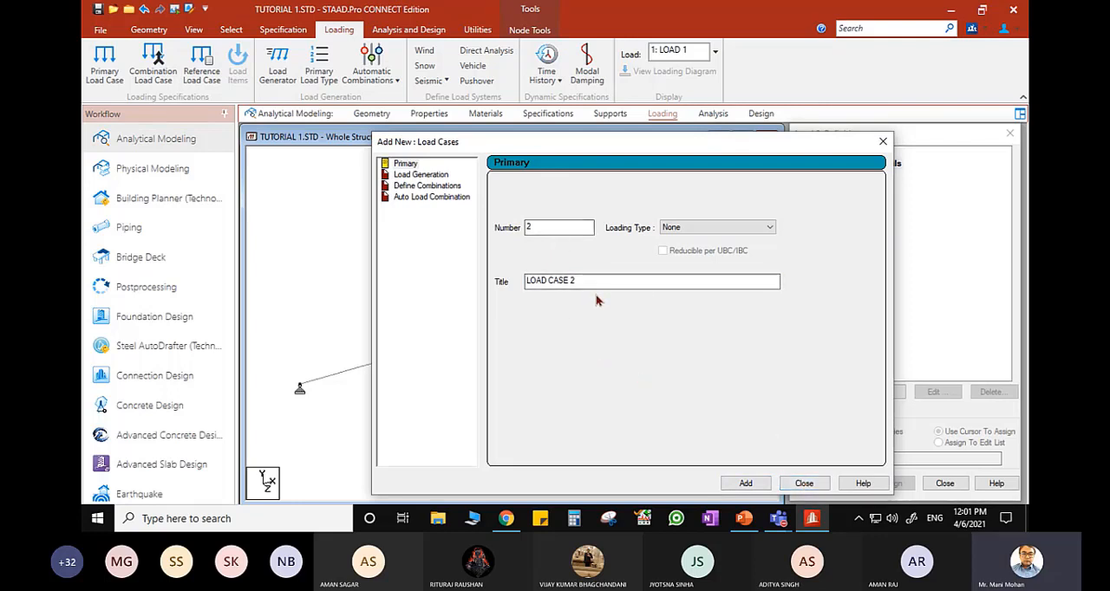
{"action": "left_click", "coordinate": [817, 486]}
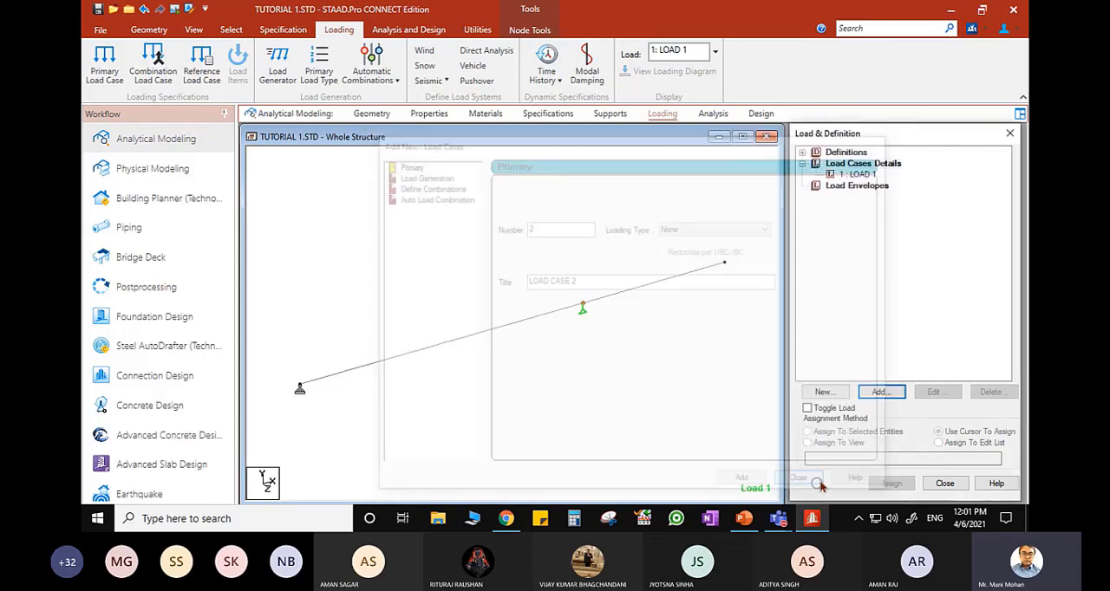
- Select LOAD 1, review the loads on the beam figure in PowerPoint, and return to STAAD.Pro
{"action": "left_click", "coordinate": [863, 176]}
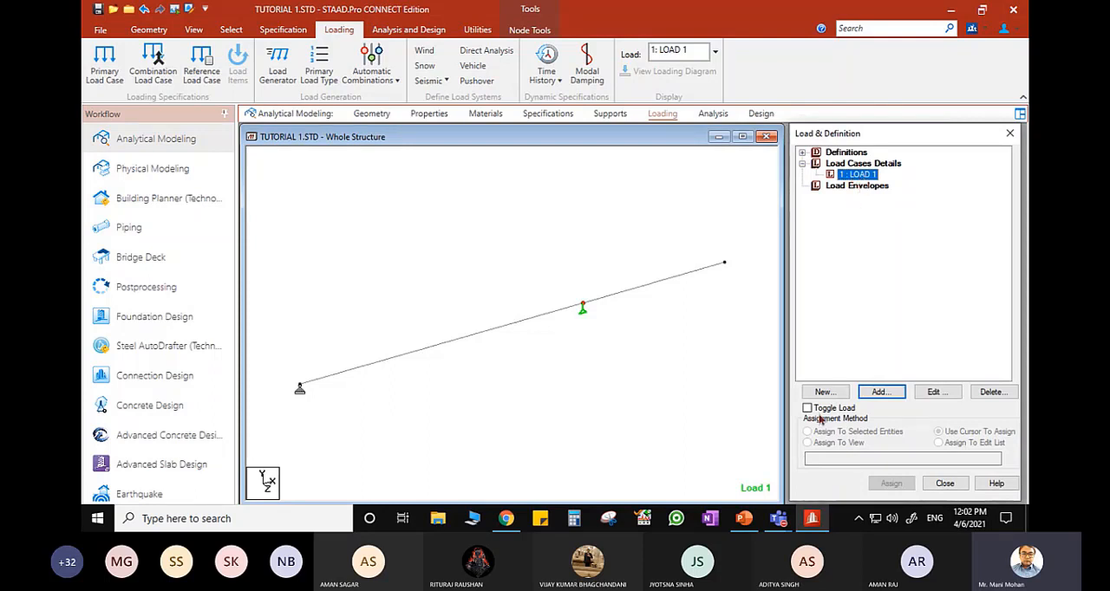
{"action": "left_click", "coordinate": [744, 518]}
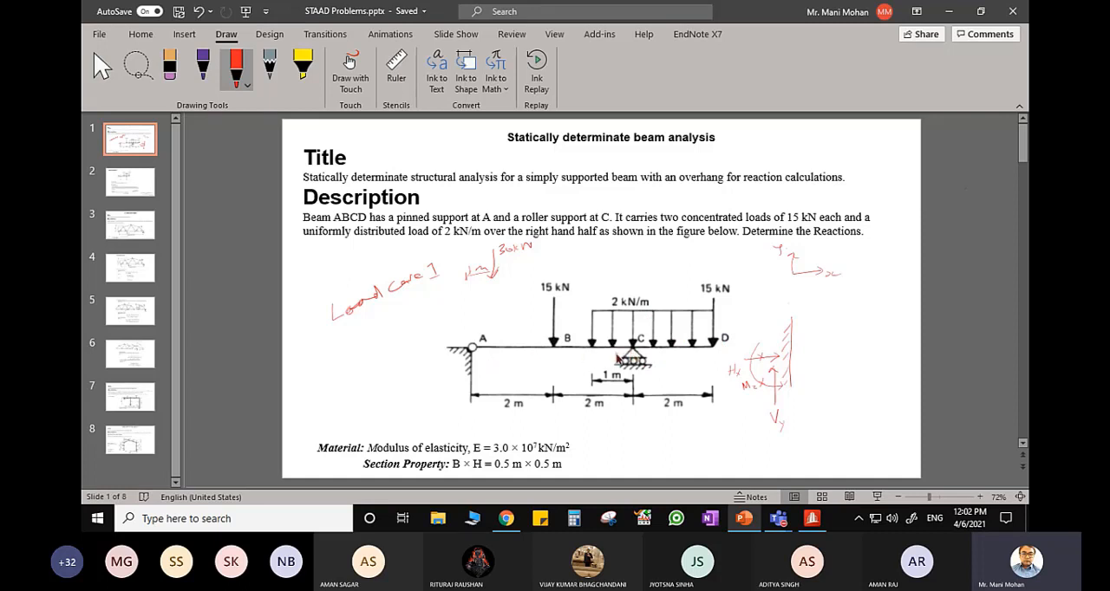
{"action": "left_click", "coordinate": [812, 519]}
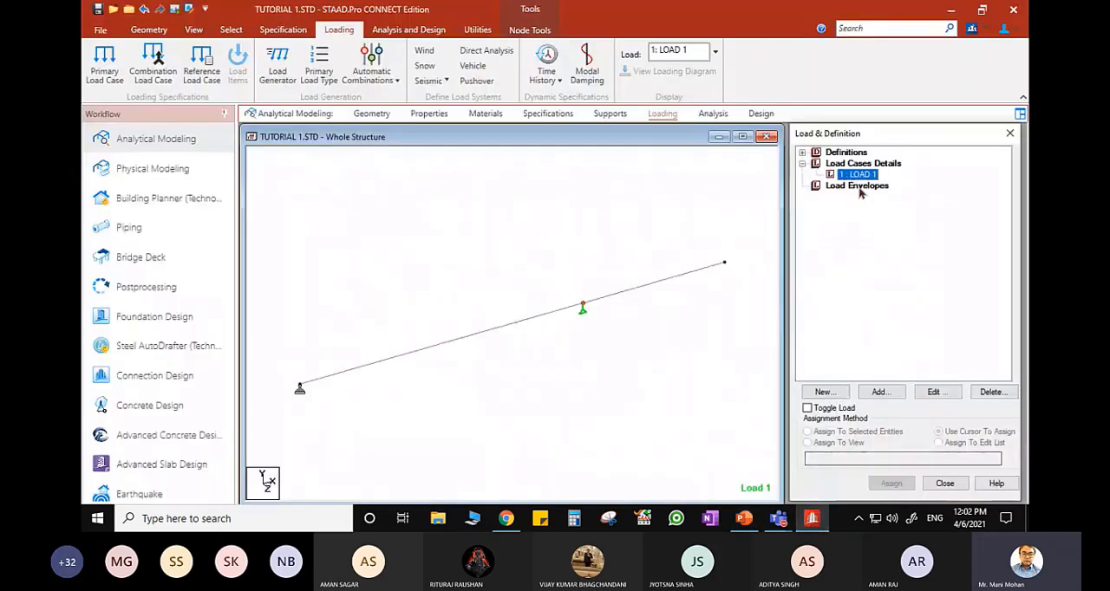
- Open the nodal load settings for LOAD 1 and switch to PowerPoint to check the 15 kN load at D, returning to STAAD.Pro
{"action": "left_click", "coordinate": [899, 389]}
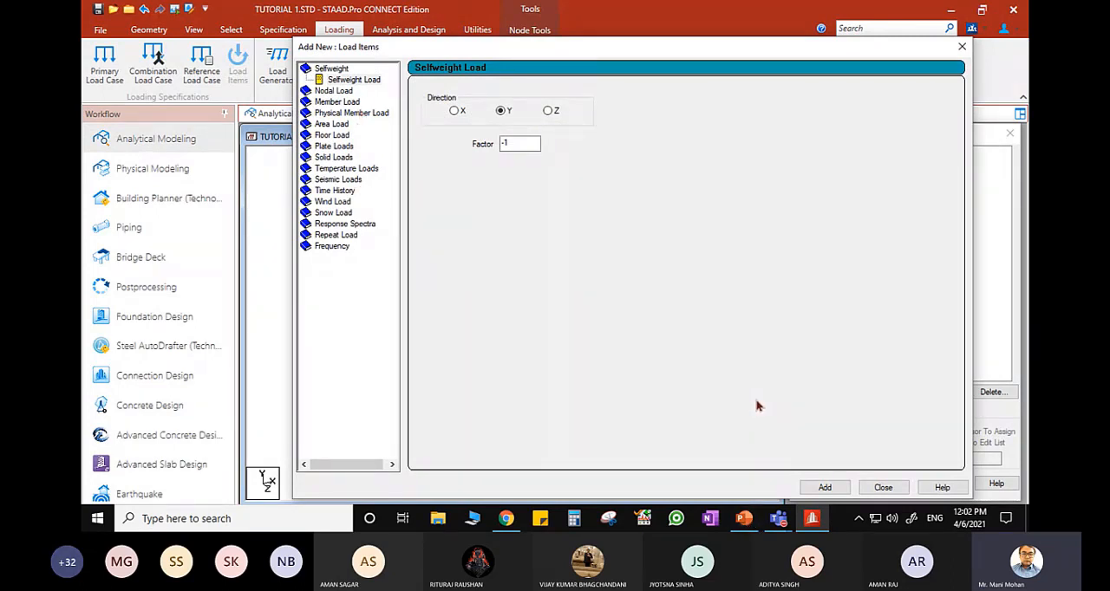
{"action": "left_click", "coordinate": [743, 519]}
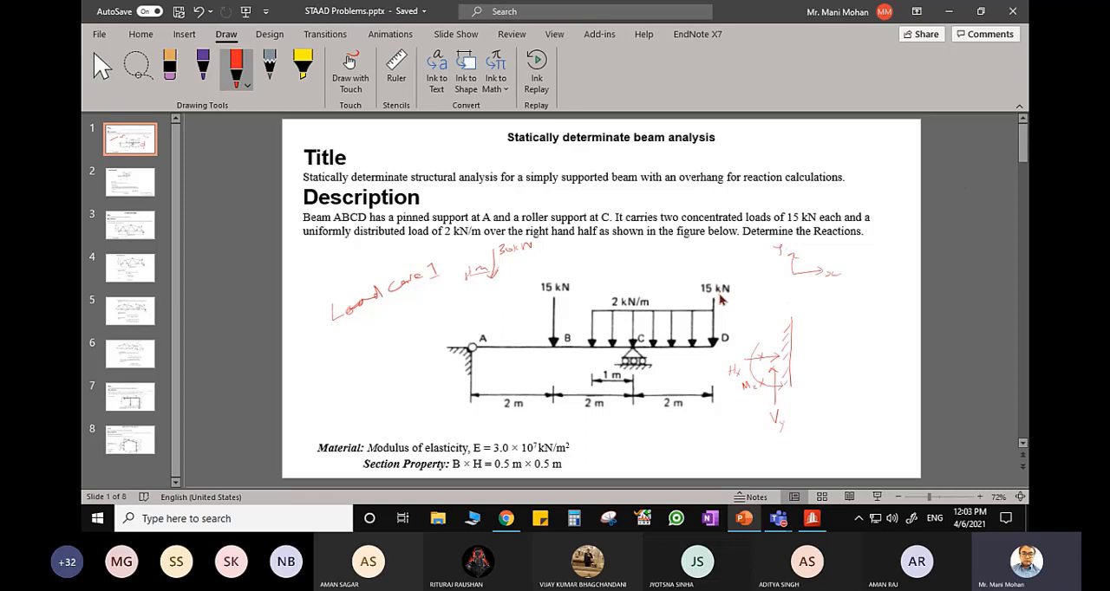
{"action": "left_click", "coordinate": [811, 518]}
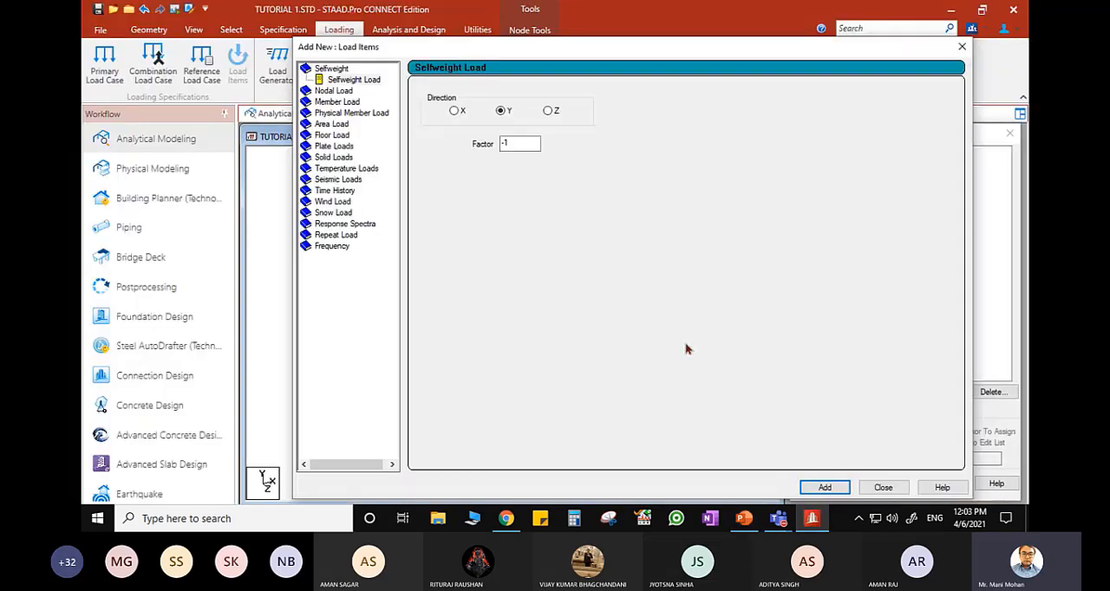
{"action": "left_click", "coordinate": [335, 91]}
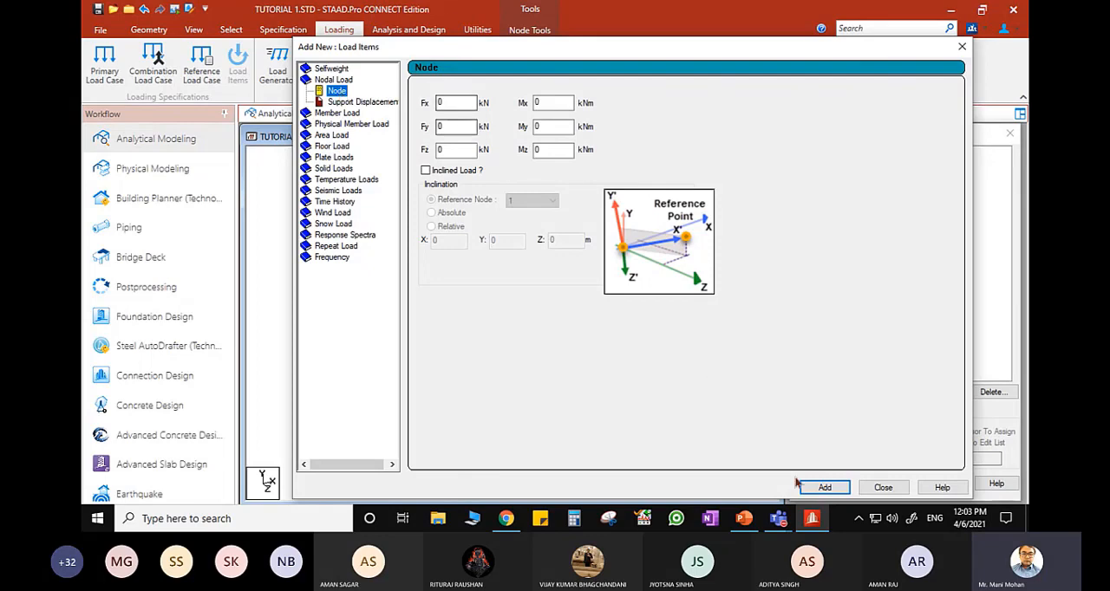
{"action": "left_click", "coordinate": [813, 521]}
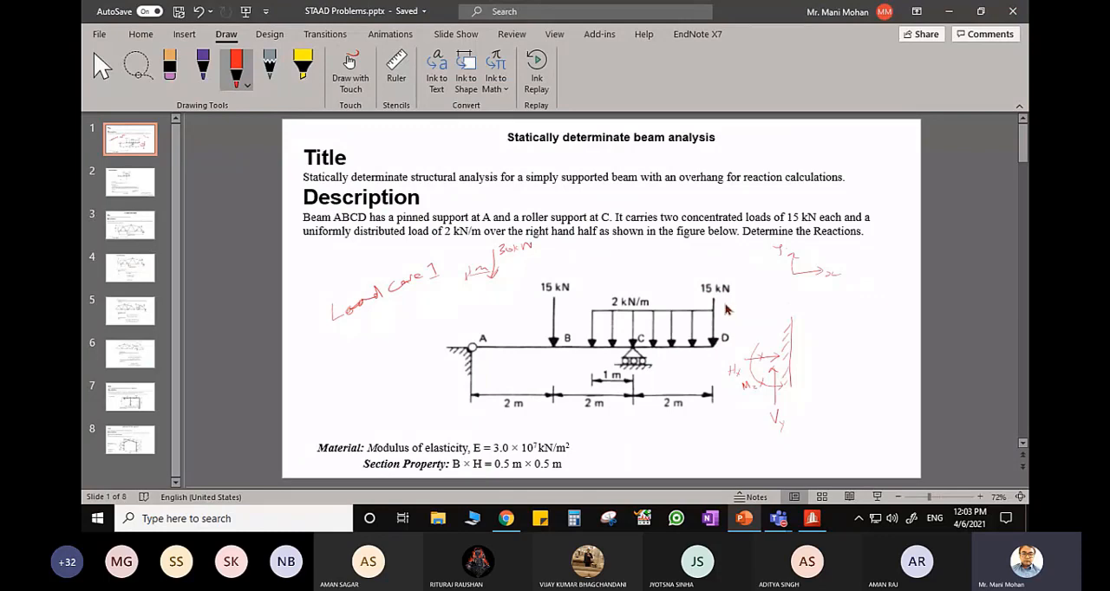
{"action": "left_click", "coordinate": [812, 520]}
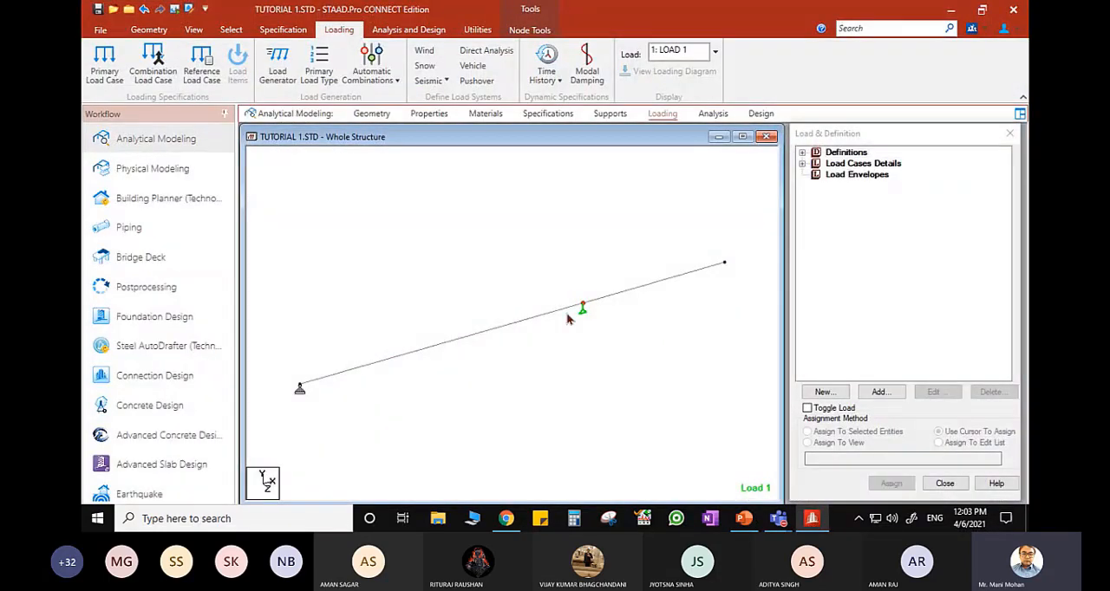
- Add a nodal load with Fy of -15 kN to LOAD 1 and move the load items dialog clear of the load tree
{"action": "left_click", "coordinate": [802, 163]}
{"action": "left_click", "coordinate": [881, 392]}
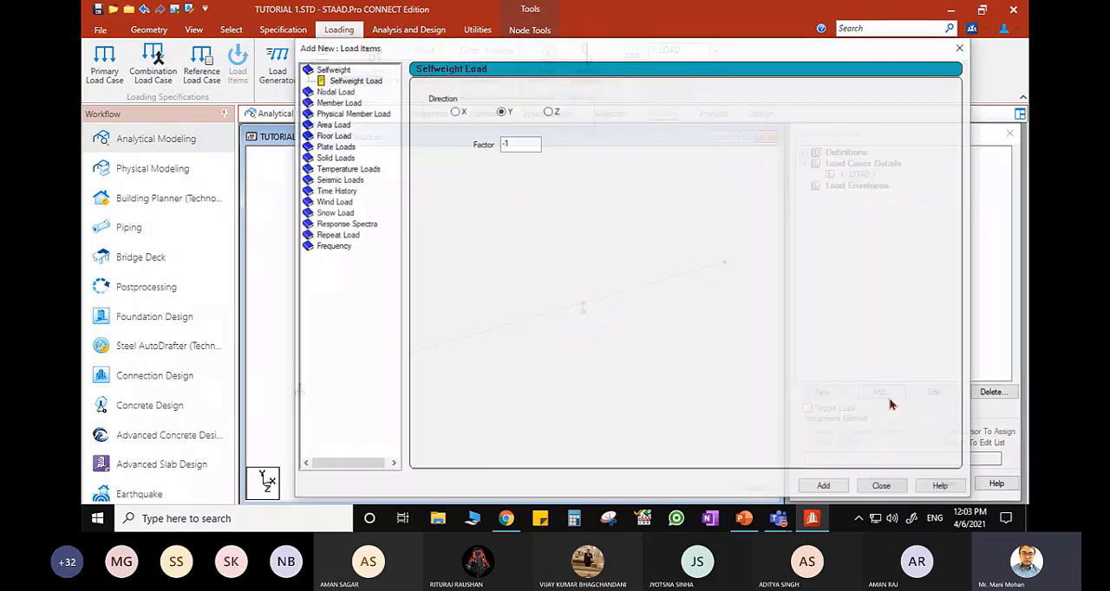
{"action": "left_click", "coordinate": [338, 93]}
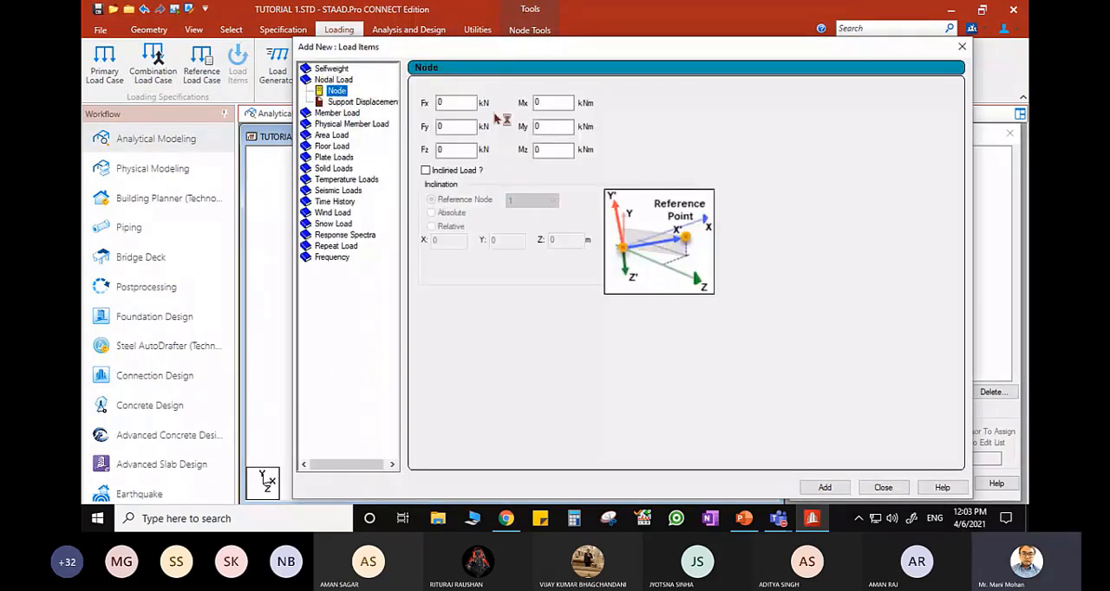
{"action": "left_click", "coordinate": [452, 126]}
{"action": "double_click", "coordinate": [436, 127]}
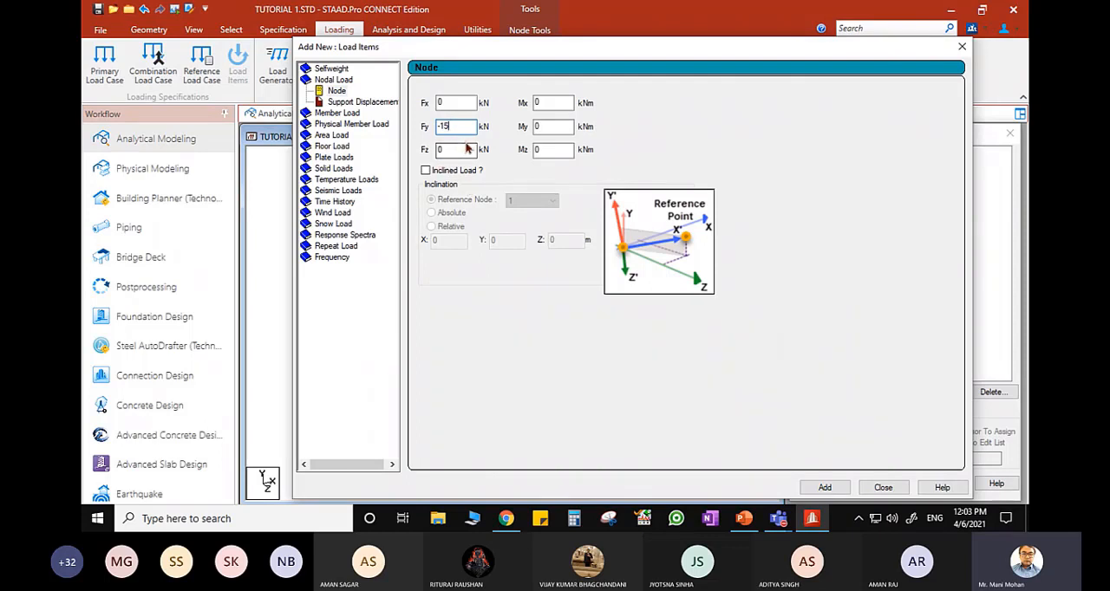
{"action": "left_click", "coordinate": [832, 489]}
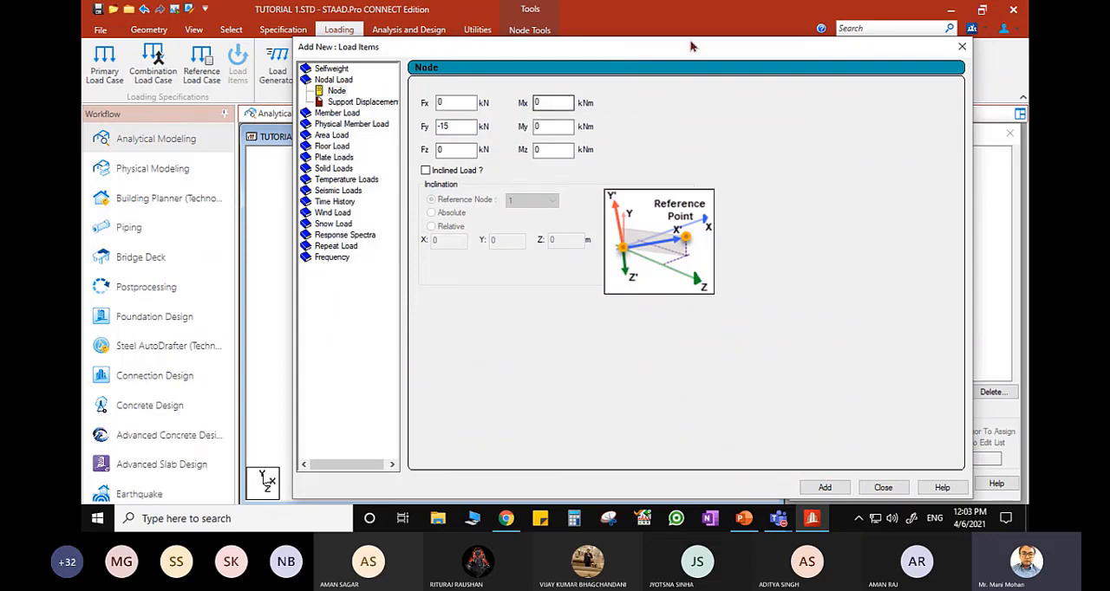
{"action": "left_click_drag", "start_coordinate": [646, 49], "coordinate": [527, 46]}
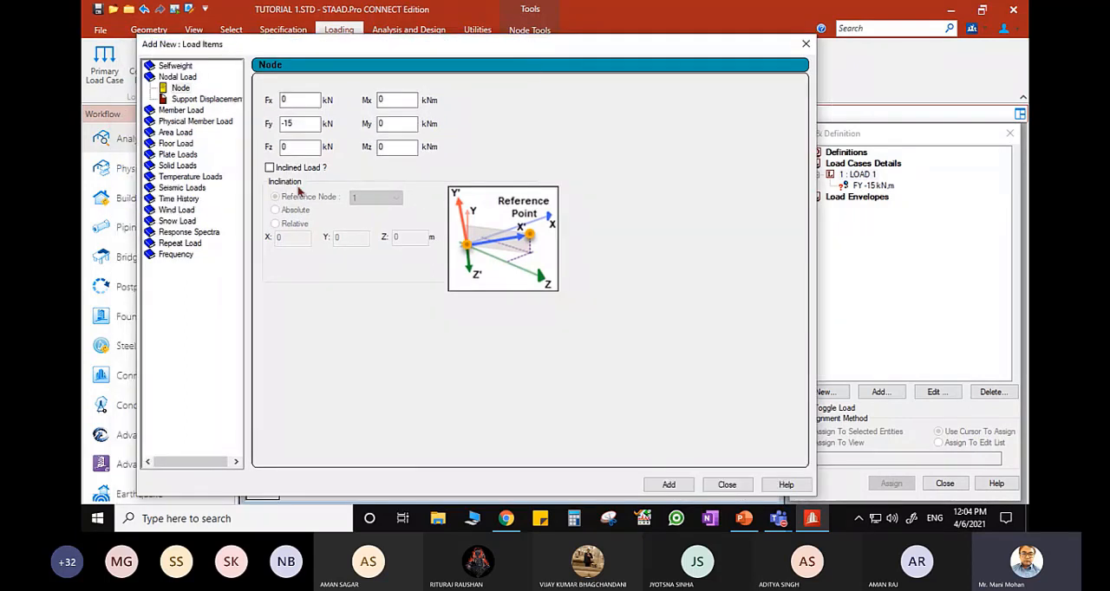
- Open the Concentrated Force settings among the member loads for LOAD 1
{"action": "left_click", "coordinate": [189, 113]}
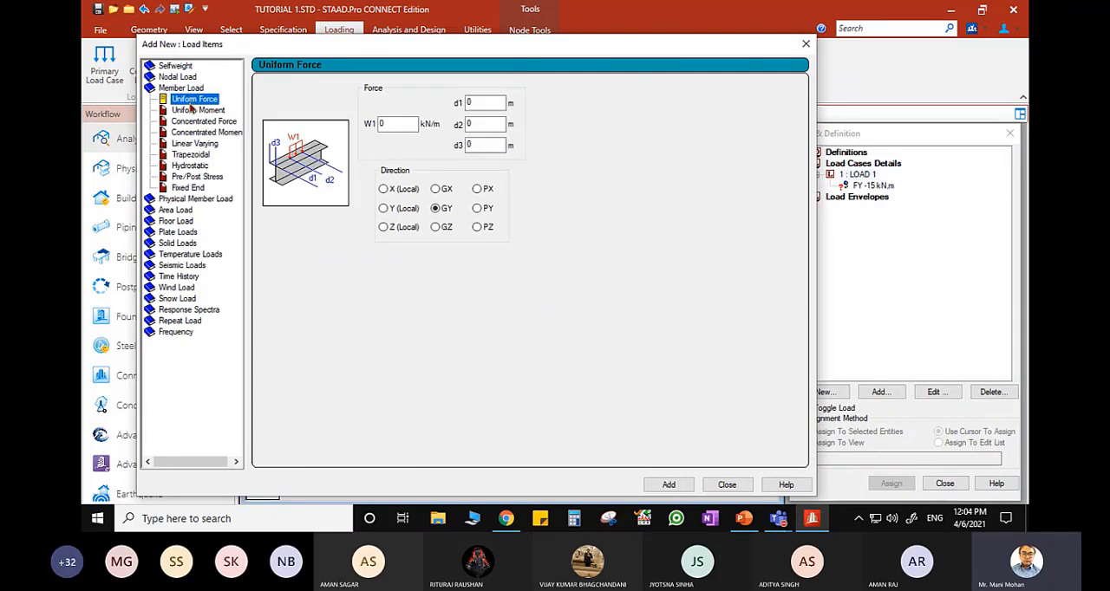
{"action": "left_click", "coordinate": [198, 122]}
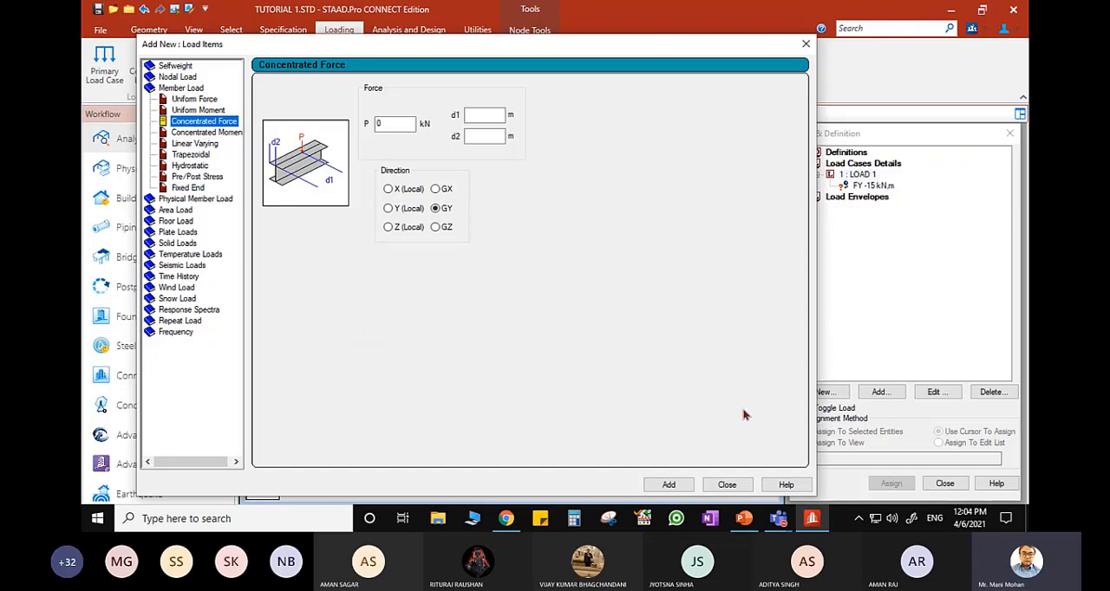
- Switch to PowerPoint and sketch a purple member line beside the beam figure, with red end points labelled S and E
{"action": "left_click", "coordinate": [744, 519]}
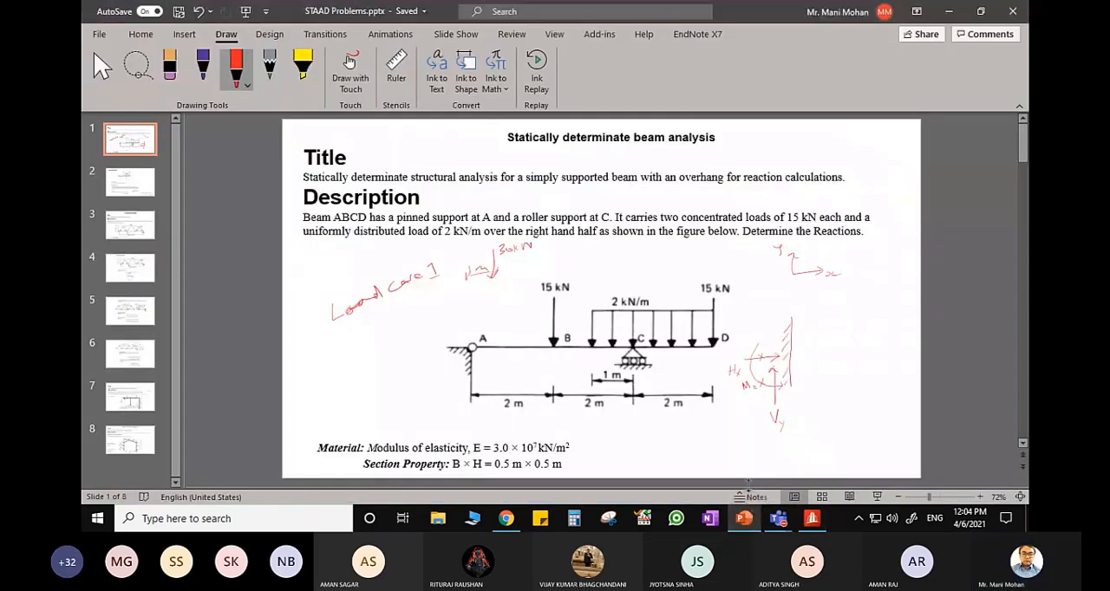
{"action": "left_click", "coordinate": [202, 63]}
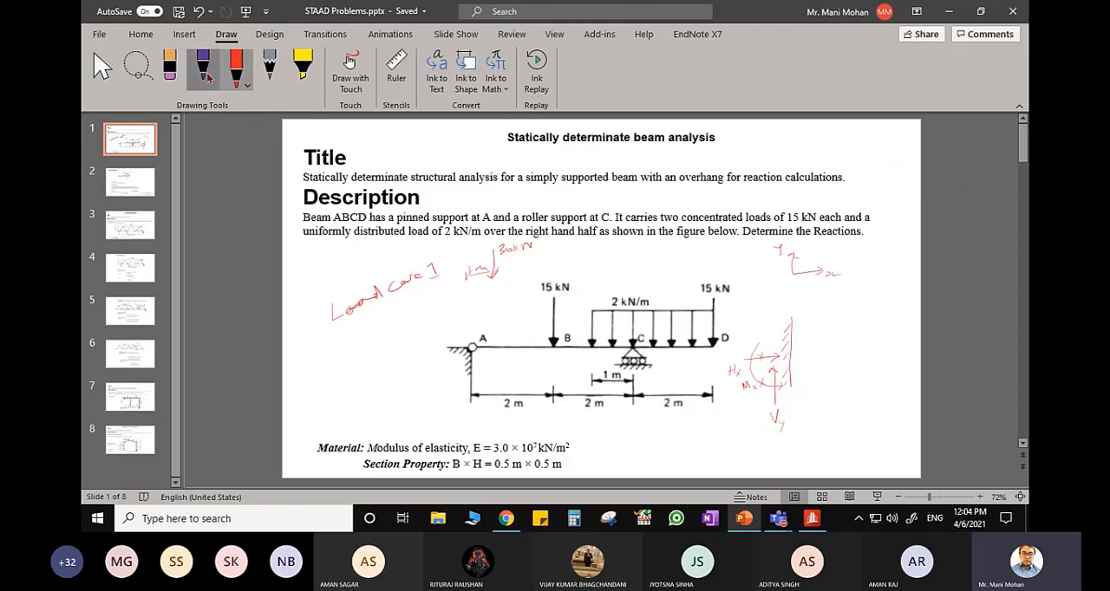
{"action": "left_click_drag", "start_coordinate": [349, 384], "coordinate": [435, 369]}
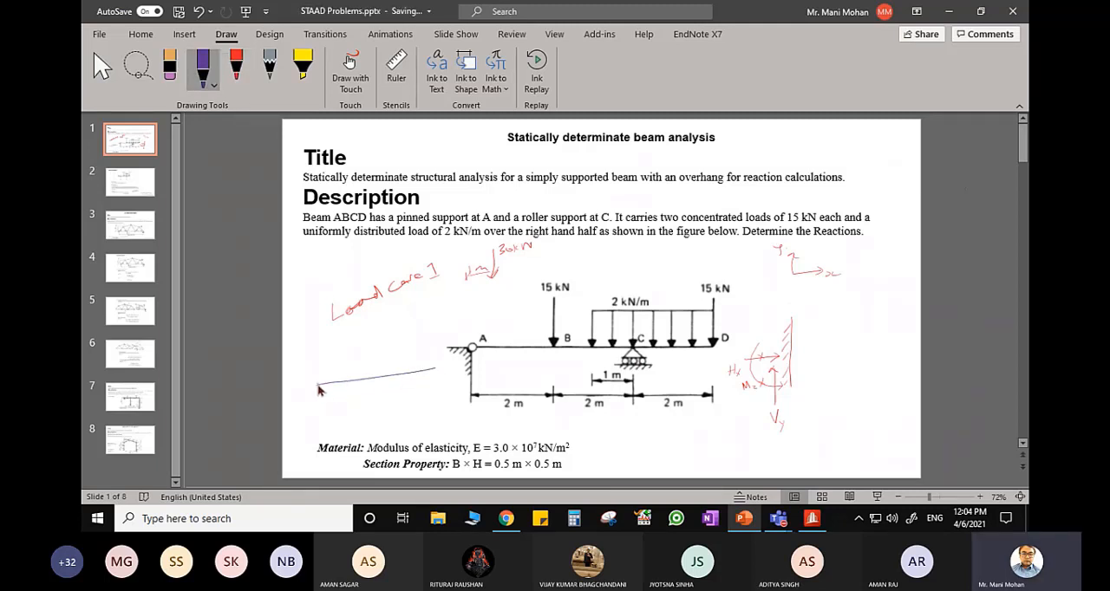
{"action": "left_click", "coordinate": [236, 65]}
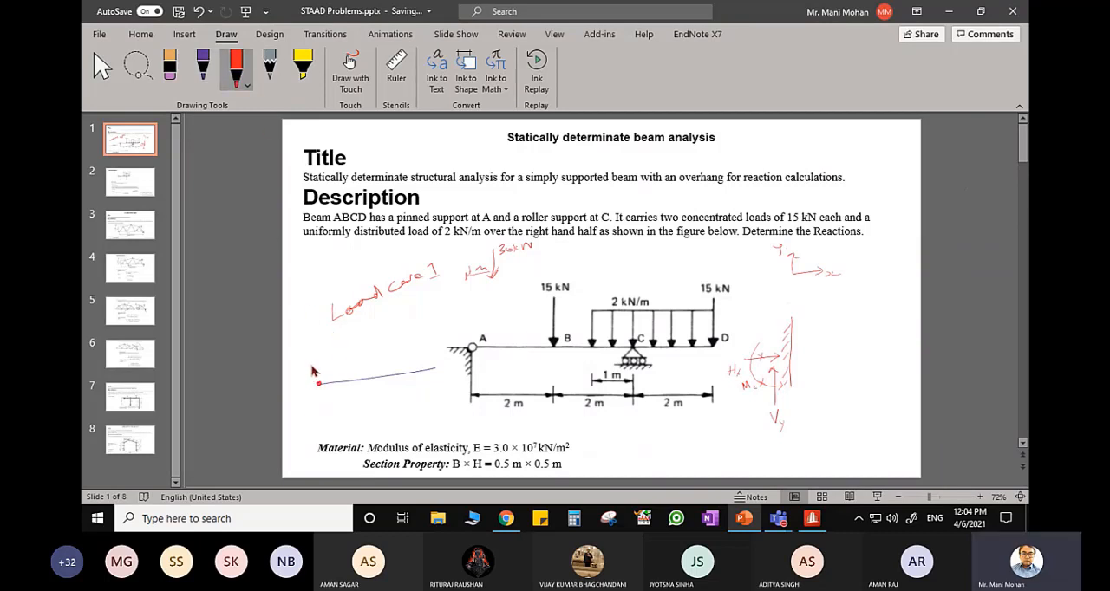
{"action": "left_click_drag", "start_coordinate": [309, 369], "coordinate": [304, 372]}
{"action": "left_click_drag", "start_coordinate": [439, 340], "coordinate": [439, 352]}
- Draw a purple load arrow P onto the sketched member and mark its distance x from the start point S
{"action": "left_click", "coordinate": [203, 68]}
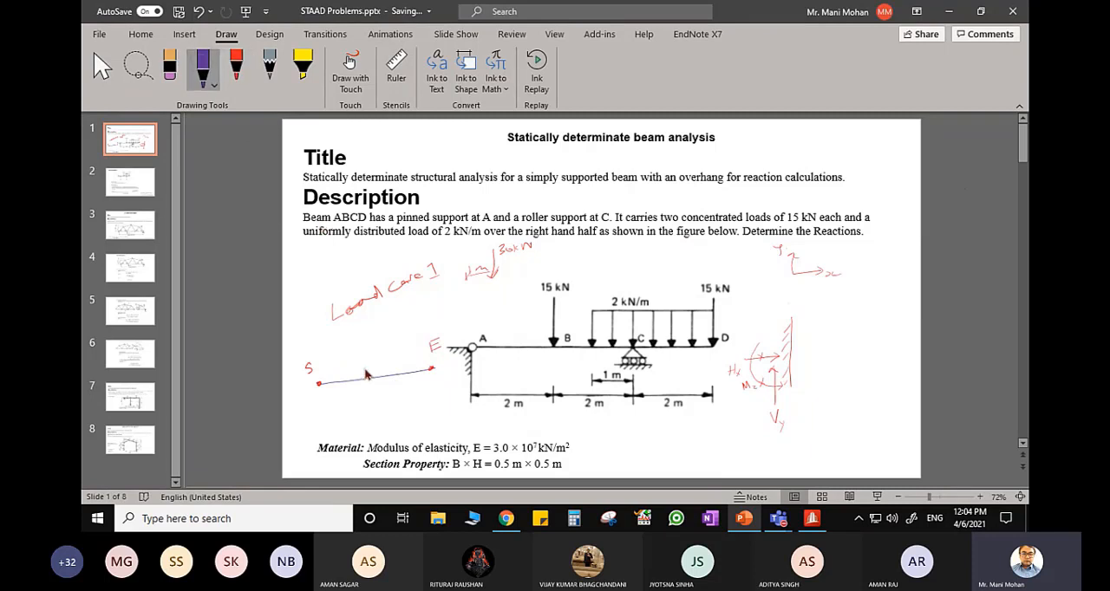
{"action": "mouse_move", "coordinate": [345, 345]}
{"action": "left_mouse_down"}
{"action": "mouse_move", "coordinate": [350, 380]}
{"action": "mouse_move", "coordinate": [350, 335]}
{"action": "mouse_move", "coordinate": [318, 368]}
{"action": "mouse_move", "coordinate": [346, 354]}
{"action": "left_mouse_up"}
{"action": "left_click_drag", "start_coordinate": [346, 355], "coordinate": [321, 362]}
{"action": "left_click_drag", "start_coordinate": [324, 351], "coordinate": [332, 353]}
- Switch back to STAAD.Pro, close the load items dialog, inspect Beam 1, and display the start and end colours of the beams
{"action": "left_click", "coordinate": [812, 517]}
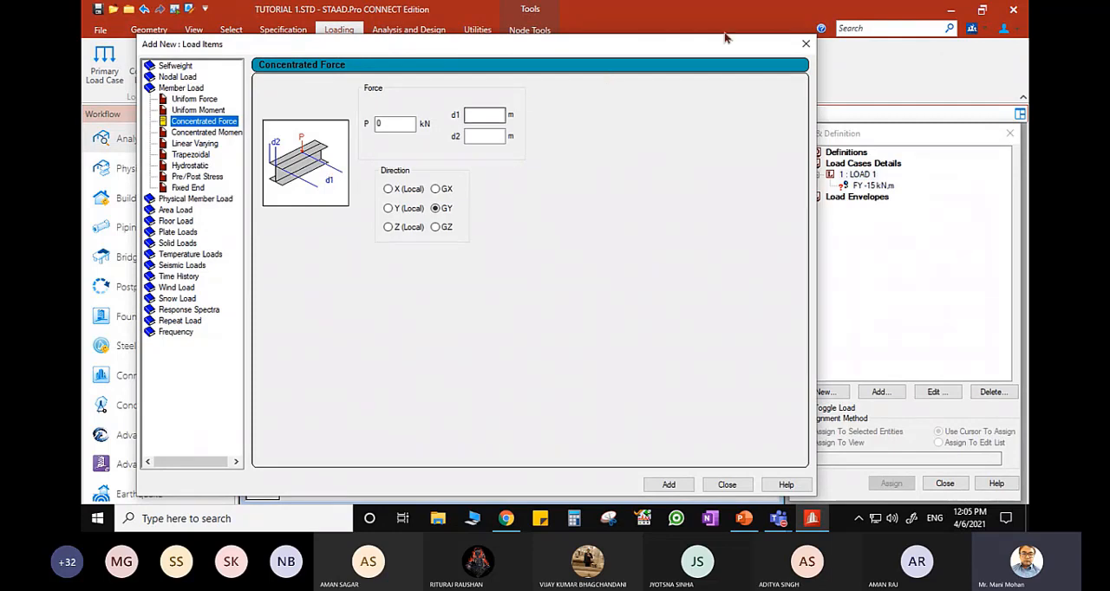
{"action": "left_click", "coordinate": [805, 44]}
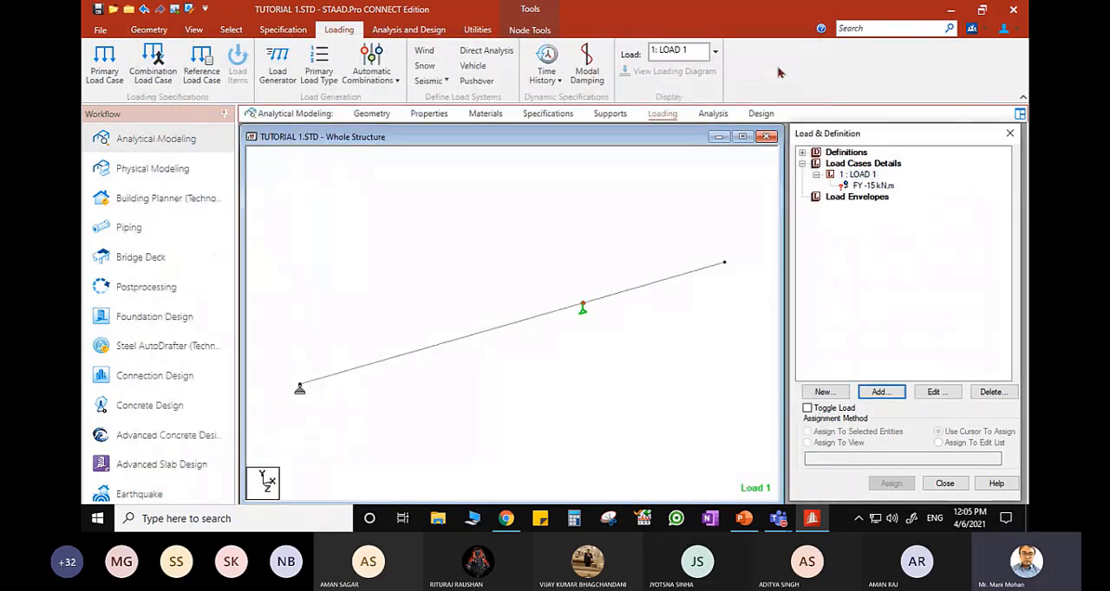
{"action": "left_click", "coordinate": [476, 404]}
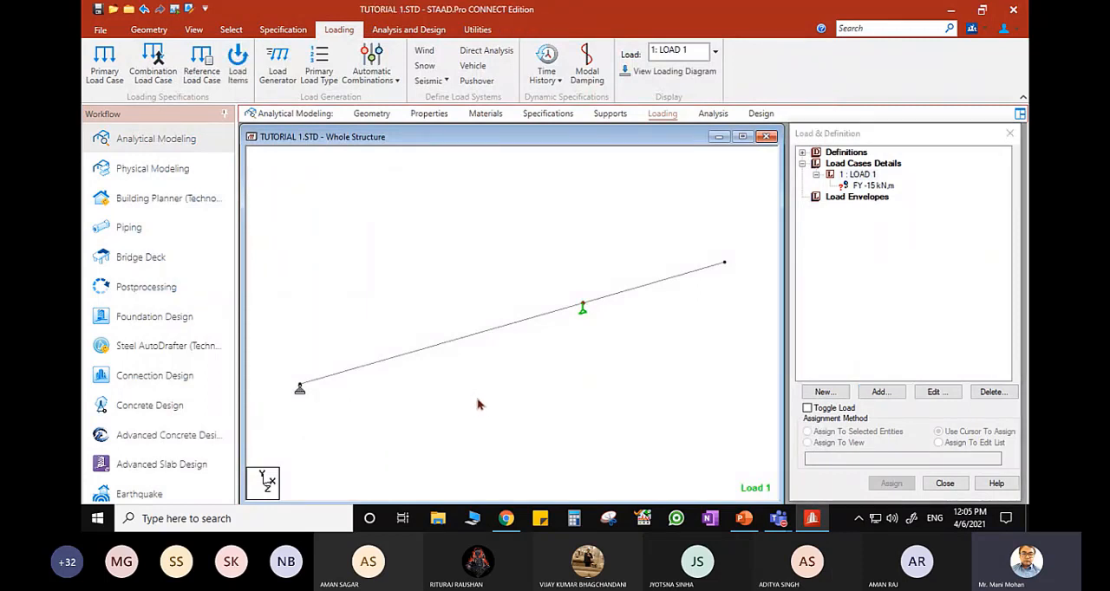
{"action": "left_click", "coordinate": [447, 348]}
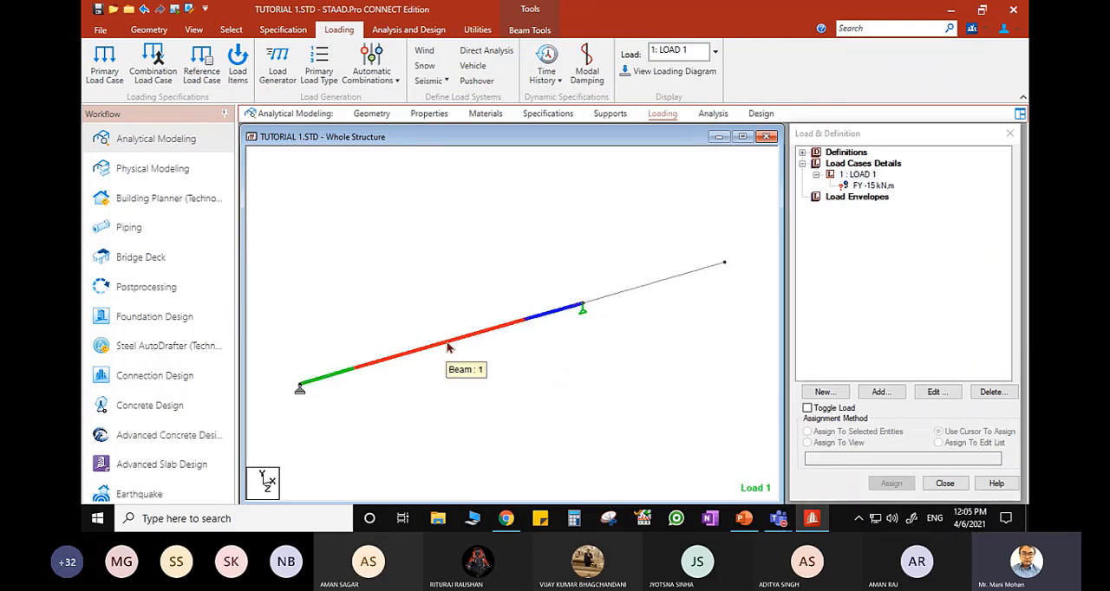
{"action": "left_click", "coordinate": [463, 386]}
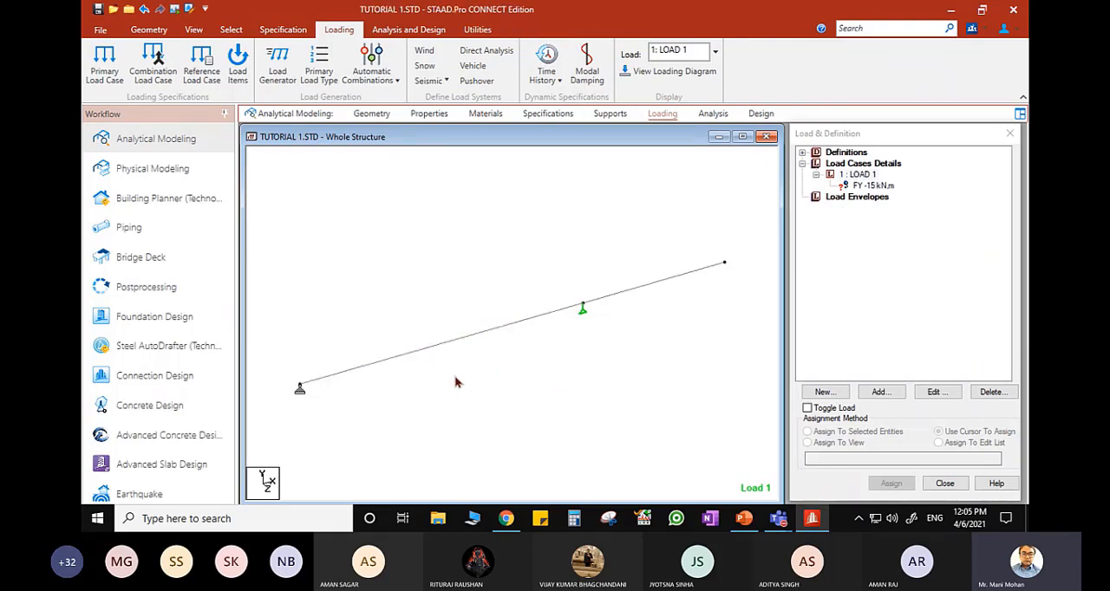
{"action": "key", "text": "shift+e"}
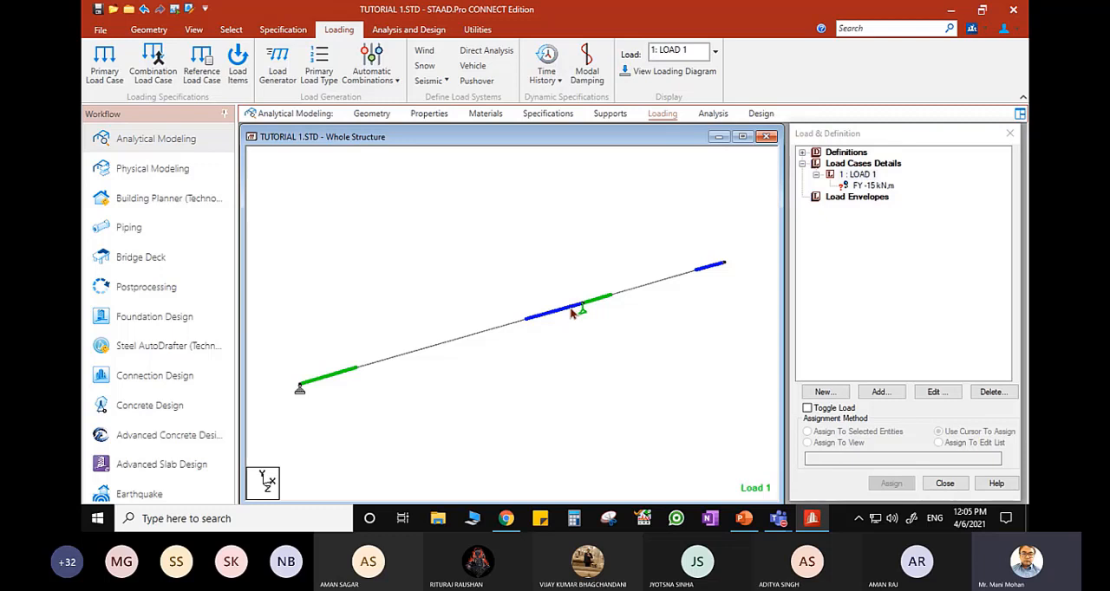
- Switch back to STAAD.Pro and open the Concentrated Force settings among the member loads for LOAD 1
{"action": "left_click", "coordinate": [812, 519]}
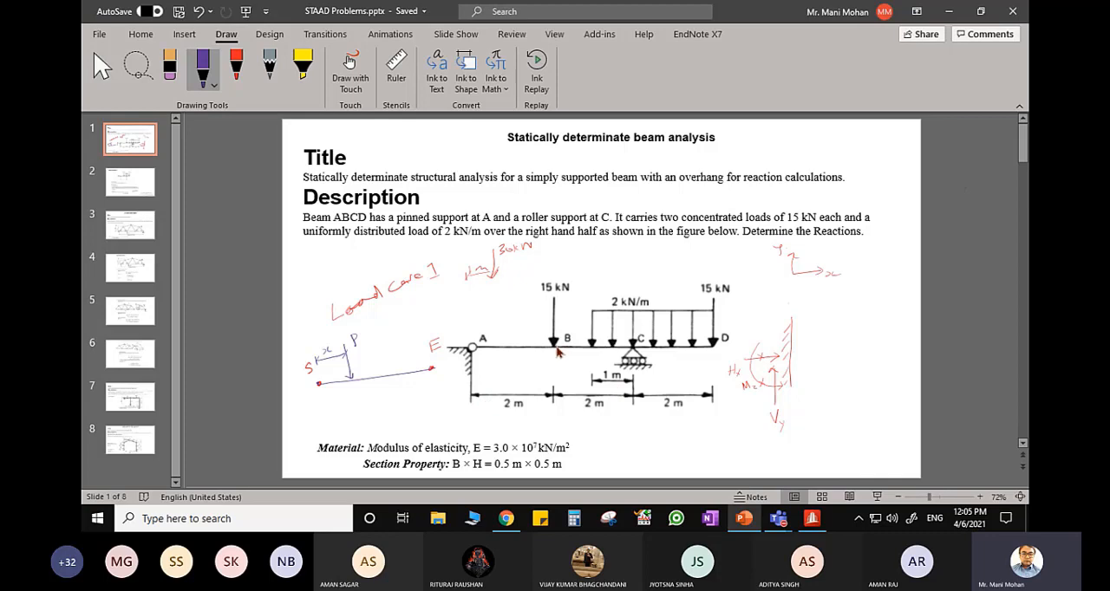
{"action": "left_click", "coordinate": [812, 520]}
{"action": "left_click", "coordinate": [802, 164]}
{"action": "double_click", "coordinate": [845, 175]}
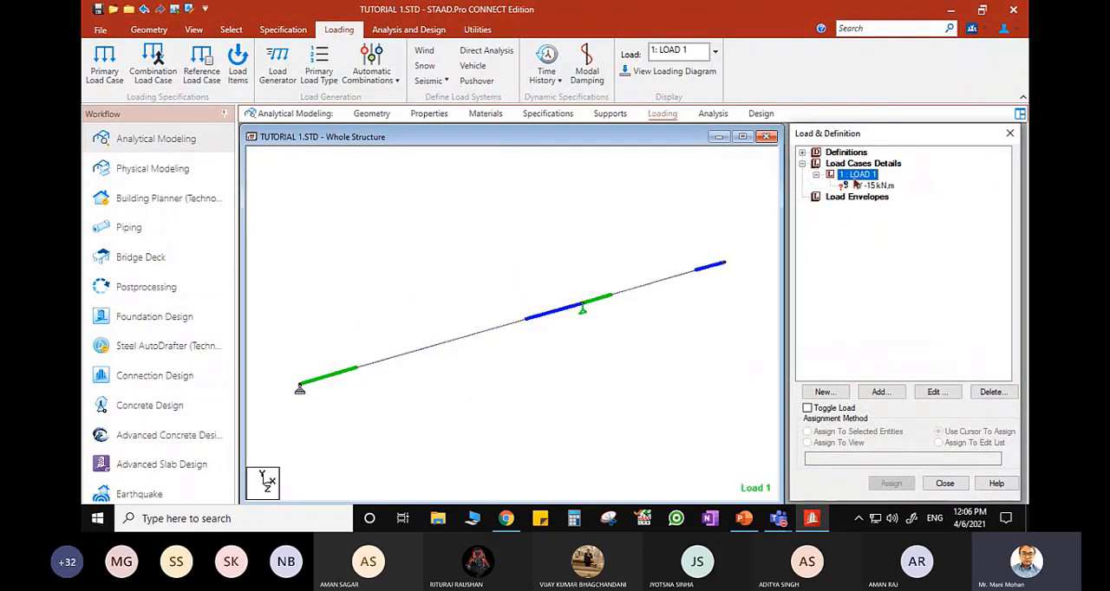
{"action": "left_click", "coordinate": [881, 392]}
{"action": "left_click", "coordinate": [341, 100]}
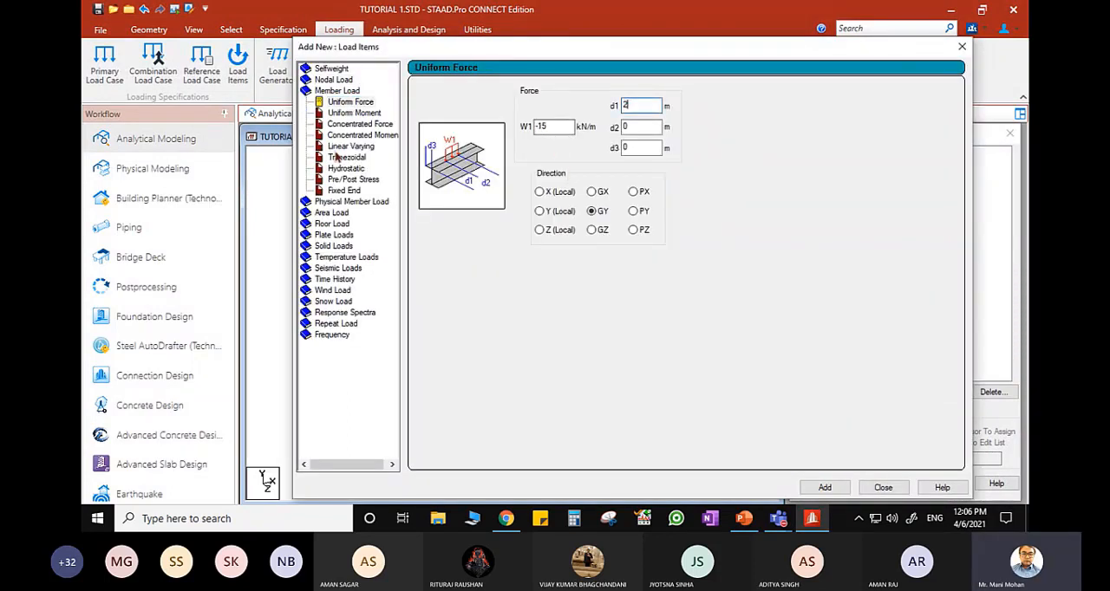
{"action": "left_click", "coordinate": [360, 125]}
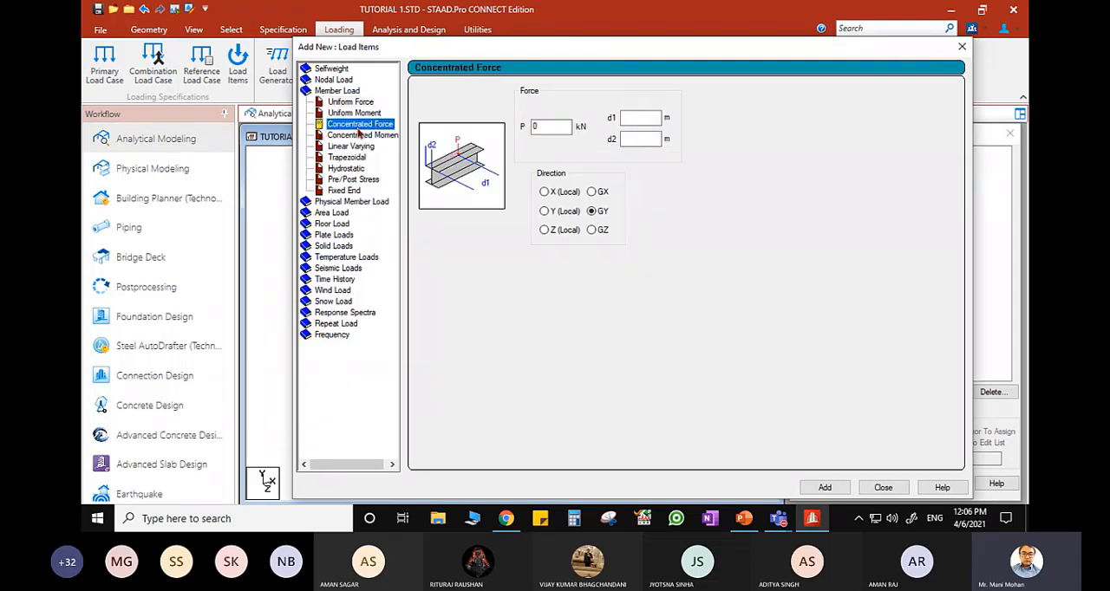
- Add a concentrated member force to LOAD 1 with P -15 kN, d1 2 m and direction GY, and close the load items
{"action": "double_click", "coordinate": [536, 128]}
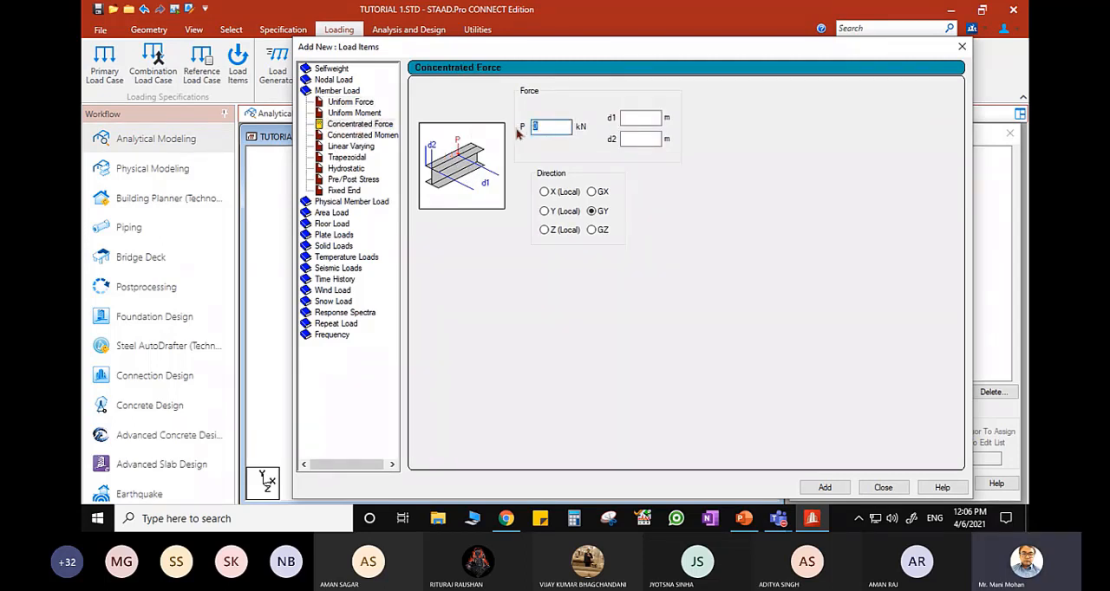
{"action": "type", "text": "-15"}
{"action": "left_click", "coordinate": [637, 117]}
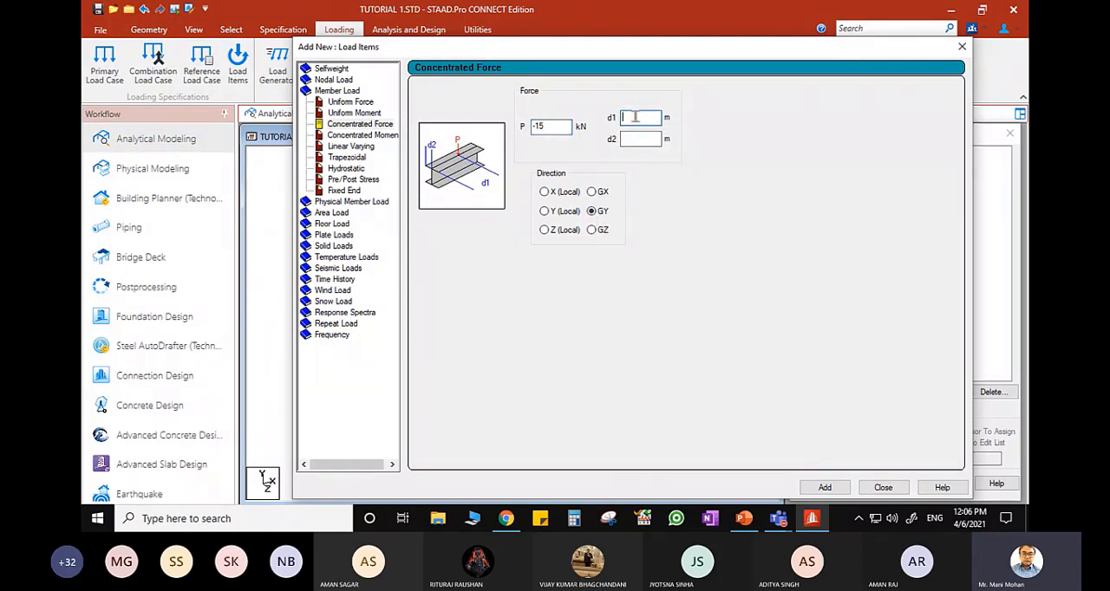
{"action": "type", "text": "2"}
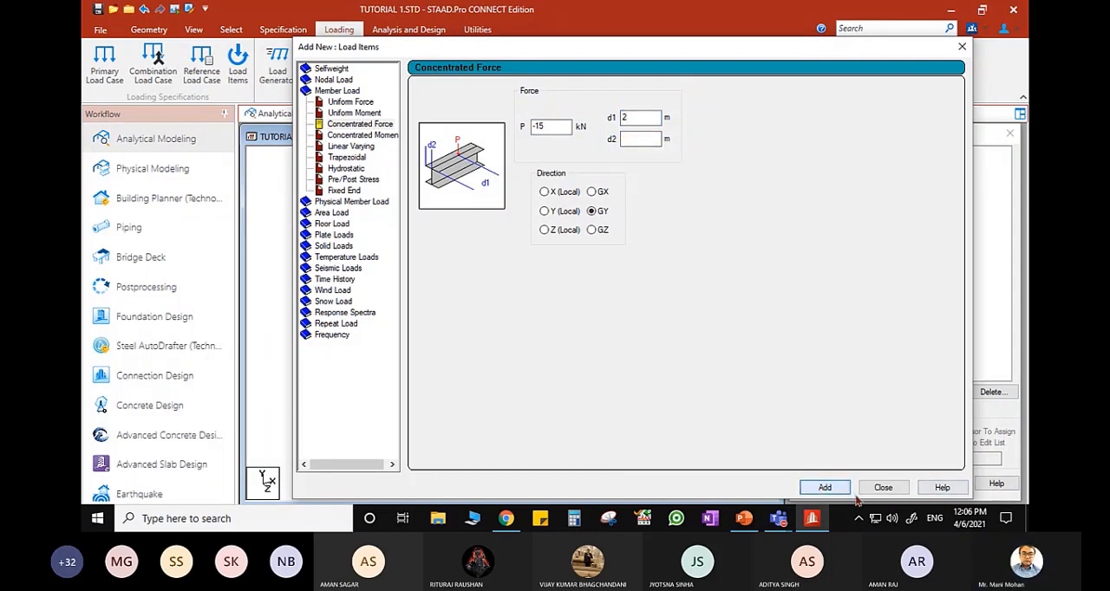
{"action": "left_click", "coordinate": [883, 487]}
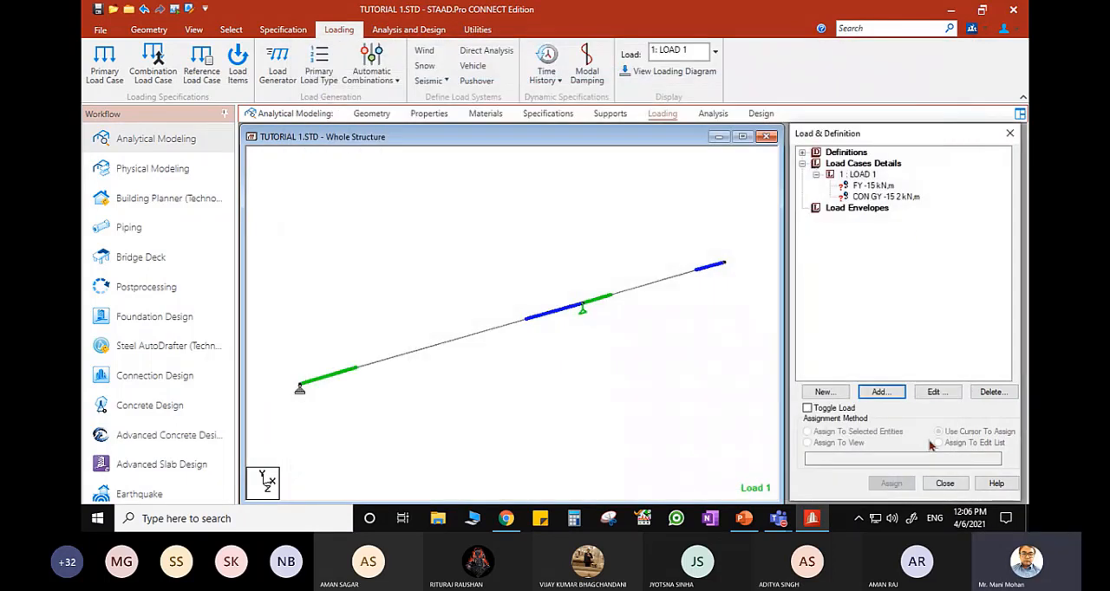
- Assign the FY -15 kN nodal load to the overhang's free end node and the concentrated force to Beam 1
{"action": "left_click", "coordinate": [869, 190]}
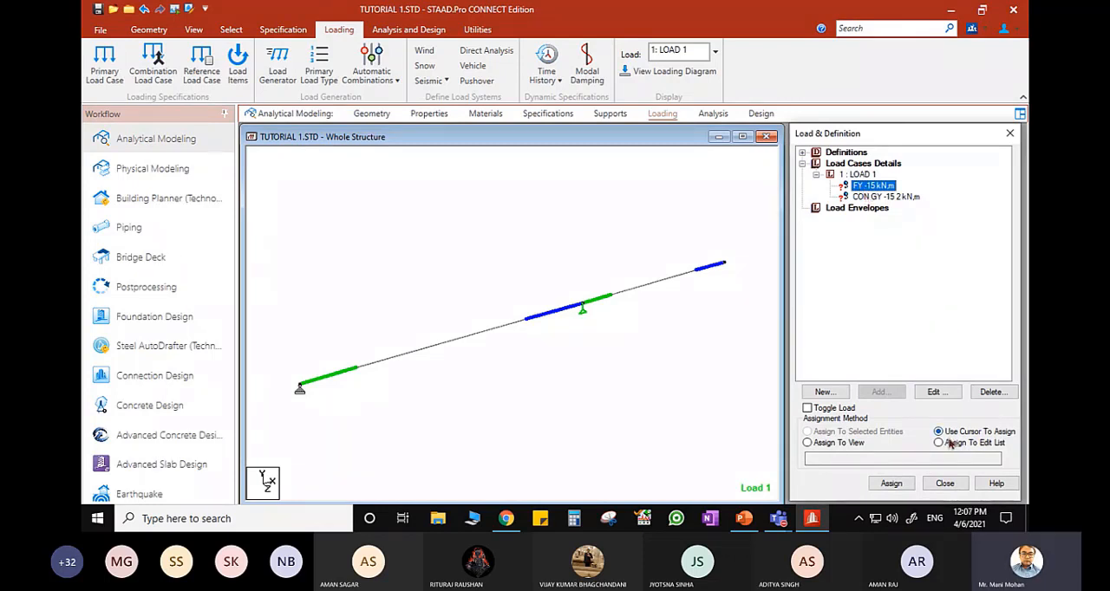
{"action": "left_click", "coordinate": [891, 483]}
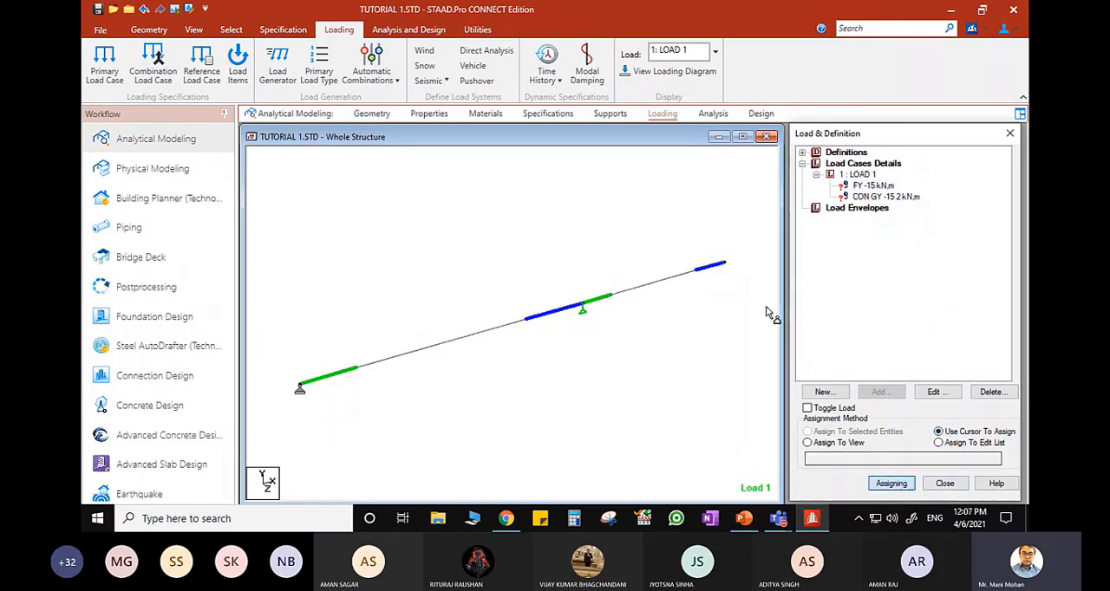
{"action": "left_click", "coordinate": [732, 275]}
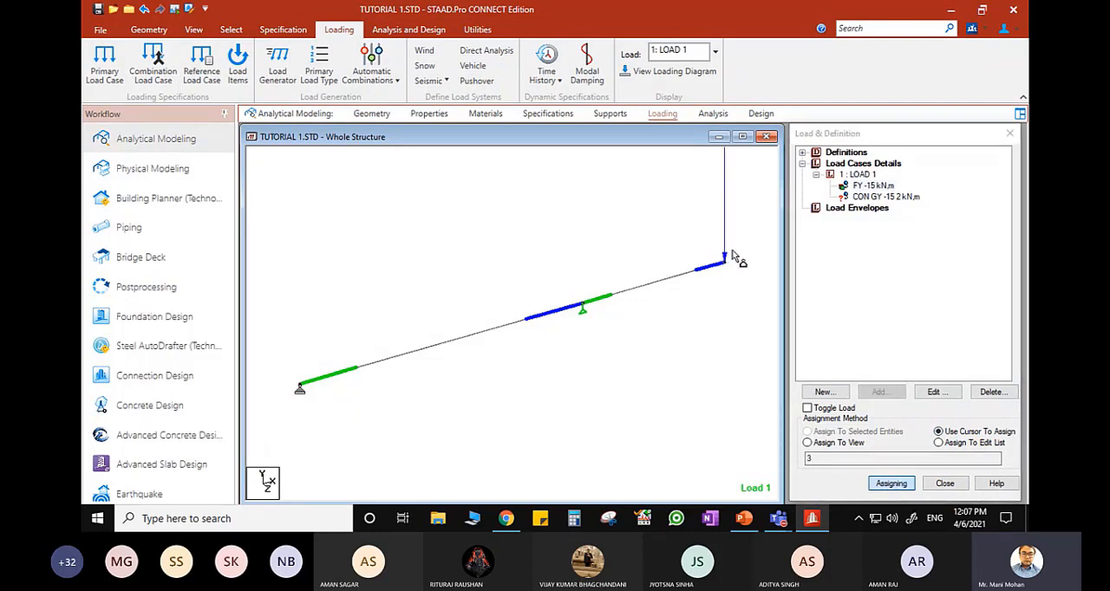
{"action": "left_click", "coordinate": [857, 198]}
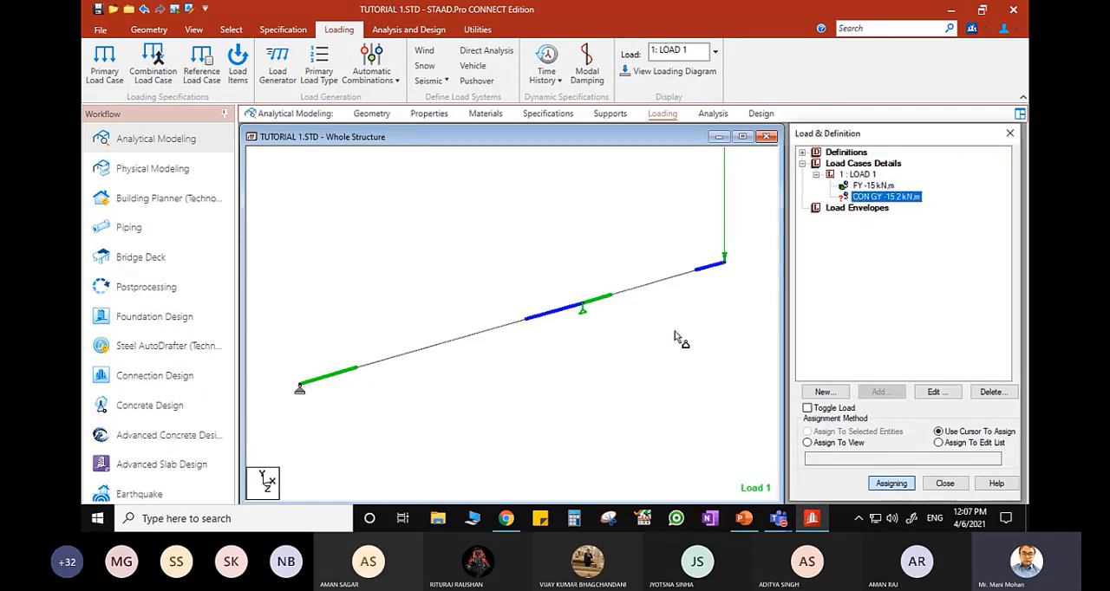
{"action": "left_click", "coordinate": [436, 348]}
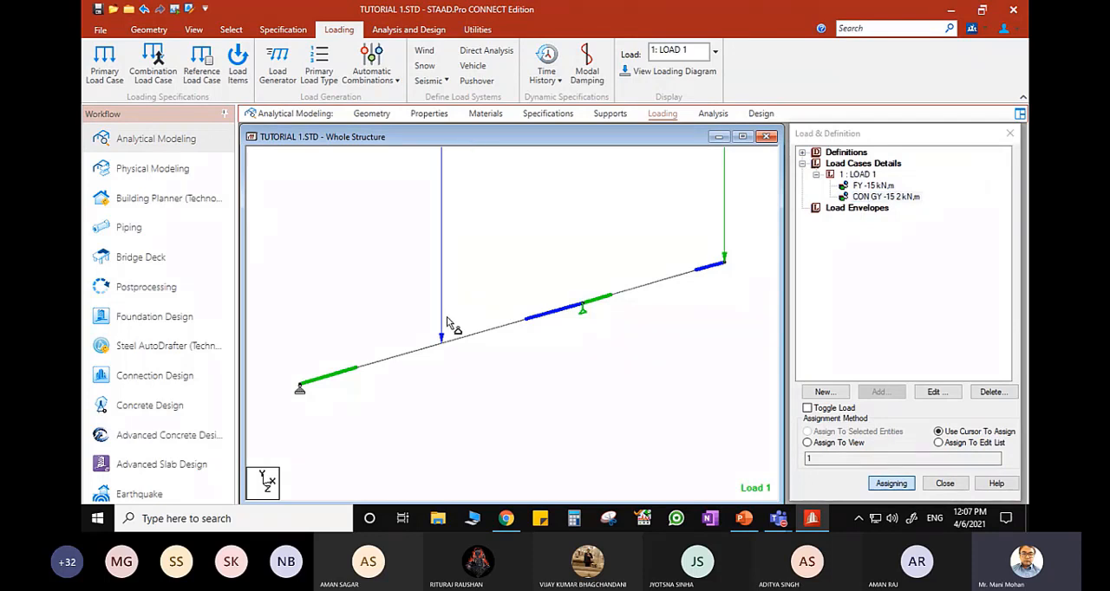
- Edit the concentrated force on Beam 1 to leave its d1 distance blank and apply the change
{"action": "double_click", "coordinate": [881, 197]}
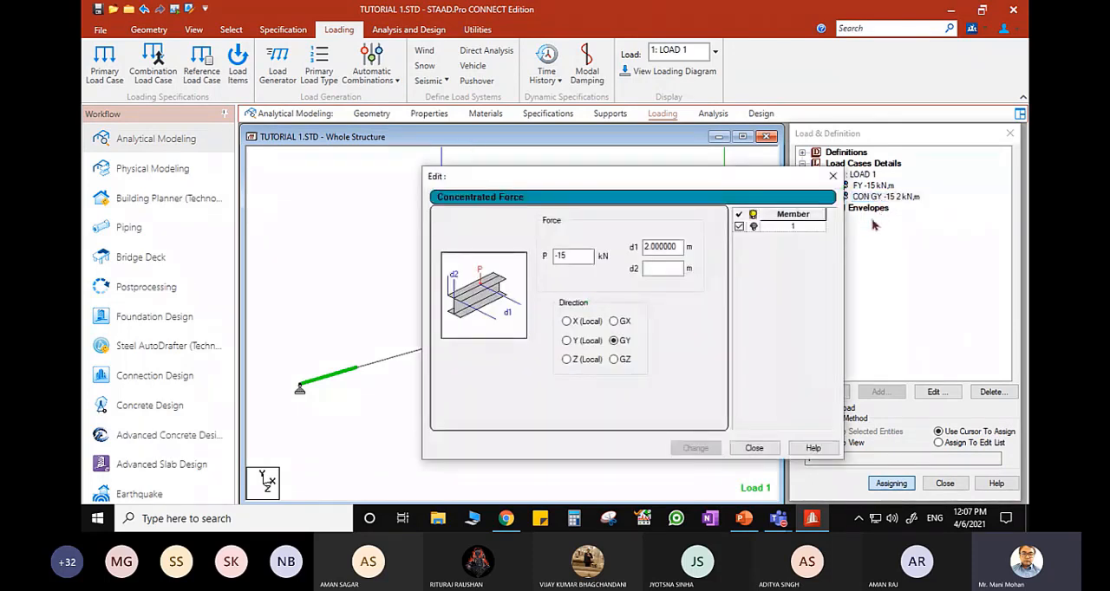
{"action": "key", "text": "shift+Tab"}
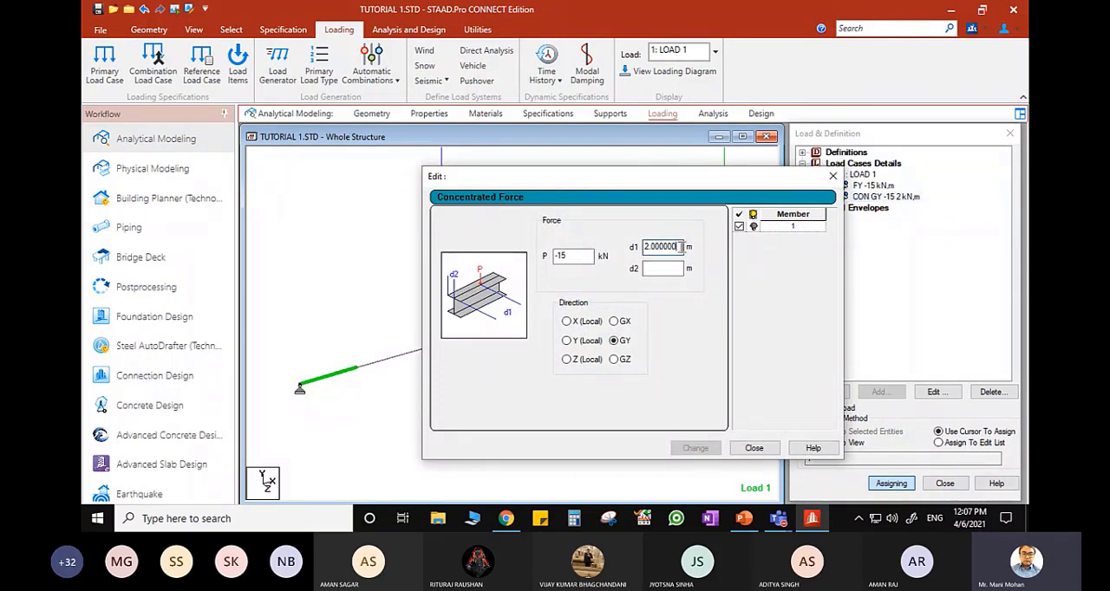
{"action": "key", "text": "BackSpace"}
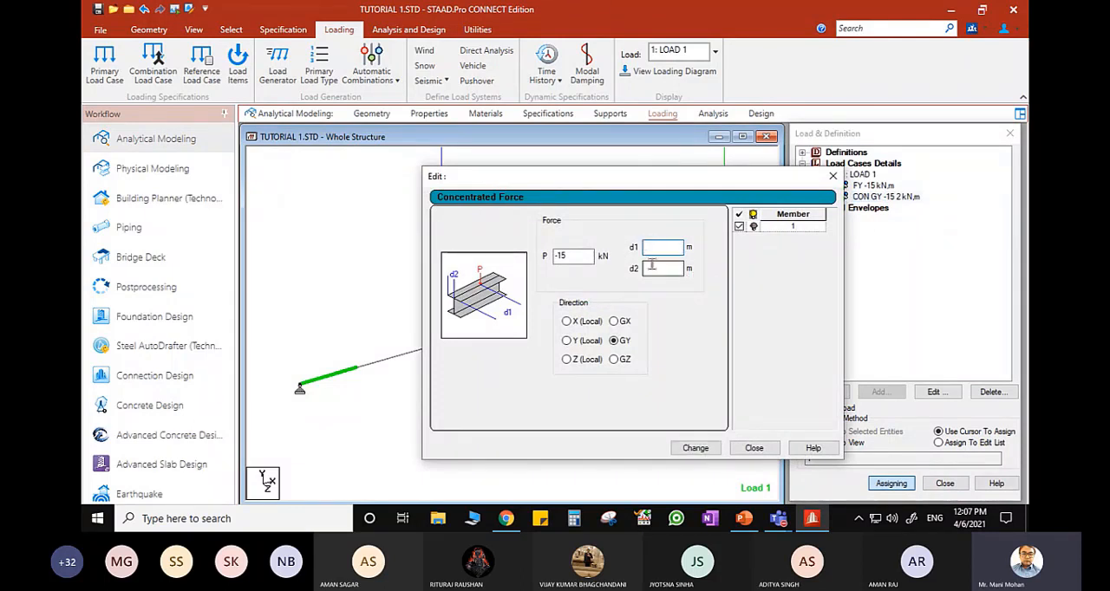
{"action": "left_click", "coordinate": [697, 449]}
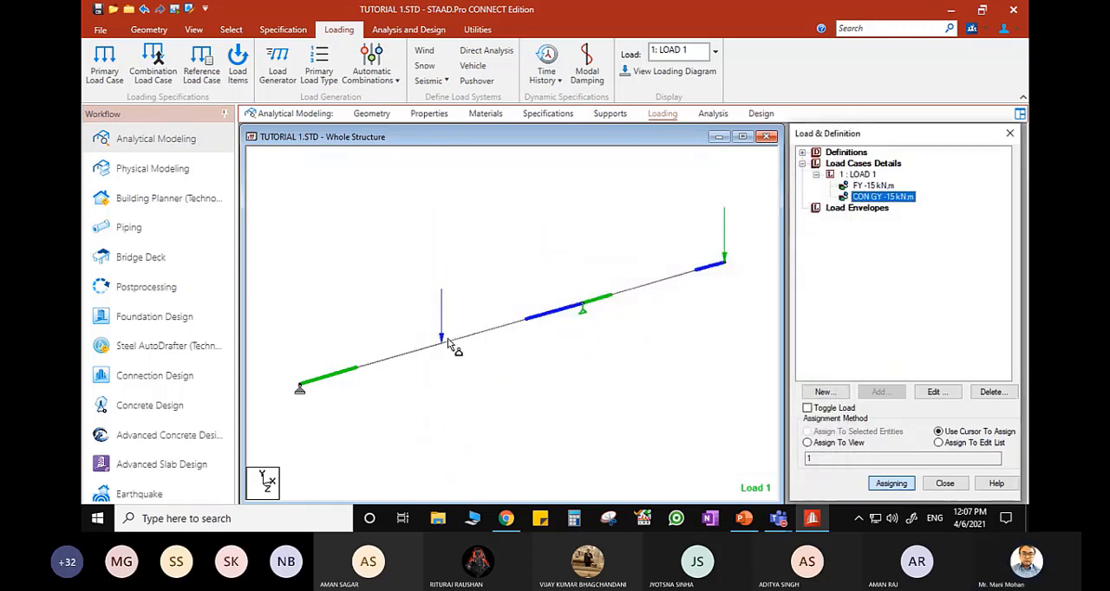
- Reopen the concentrated force on Beam 1 to review its force, distance and direction settings, and close it unchanged
{"action": "double_click", "coordinate": [892, 198]}
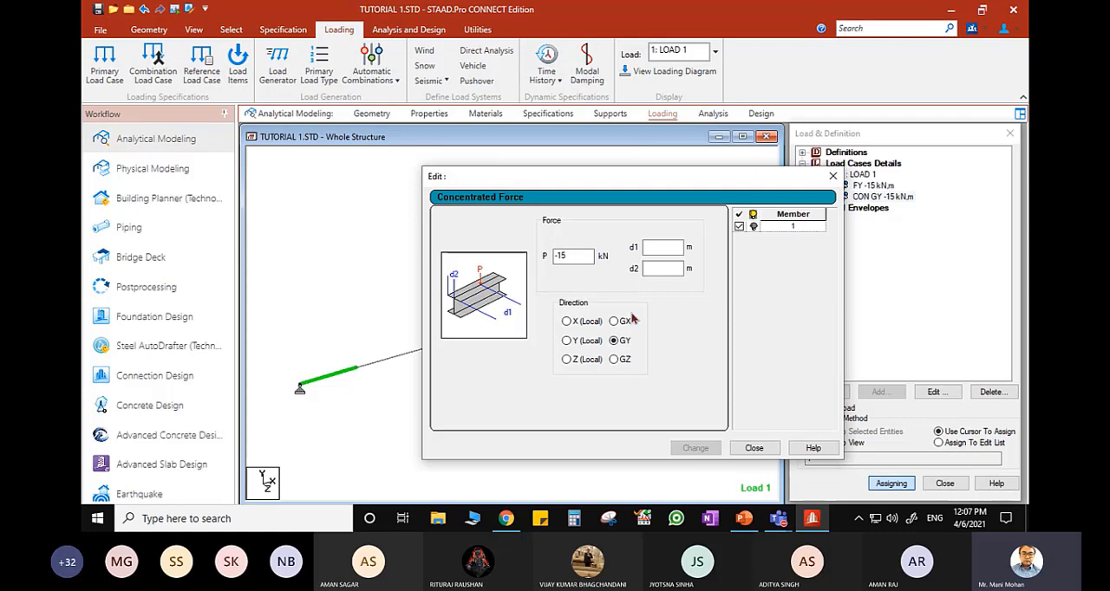
{"action": "left_click", "coordinate": [664, 247]}
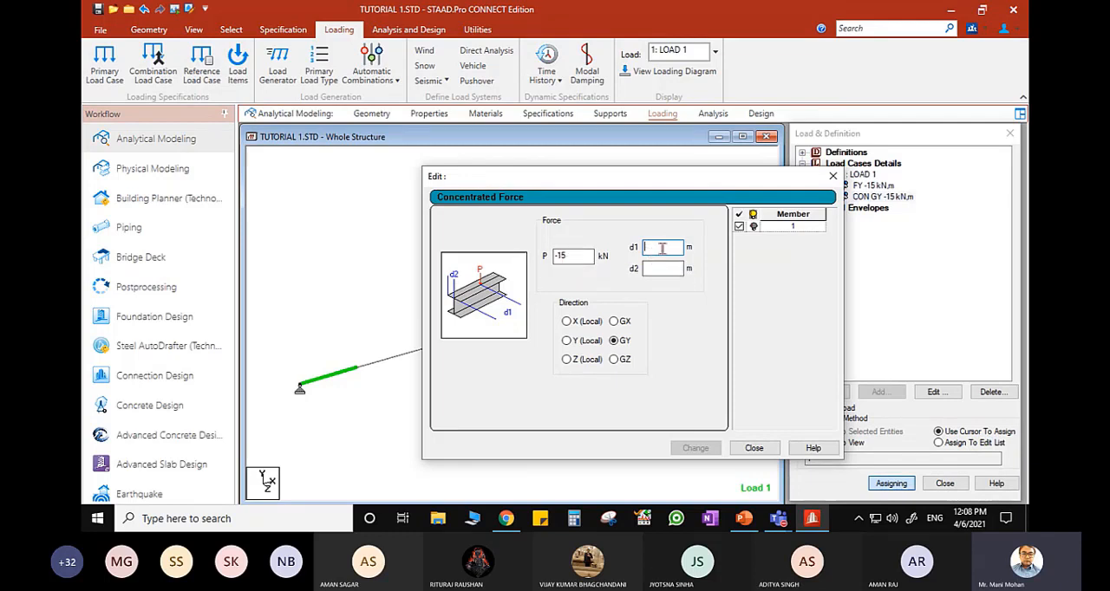
{"action": "left_click", "coordinate": [754, 447]}
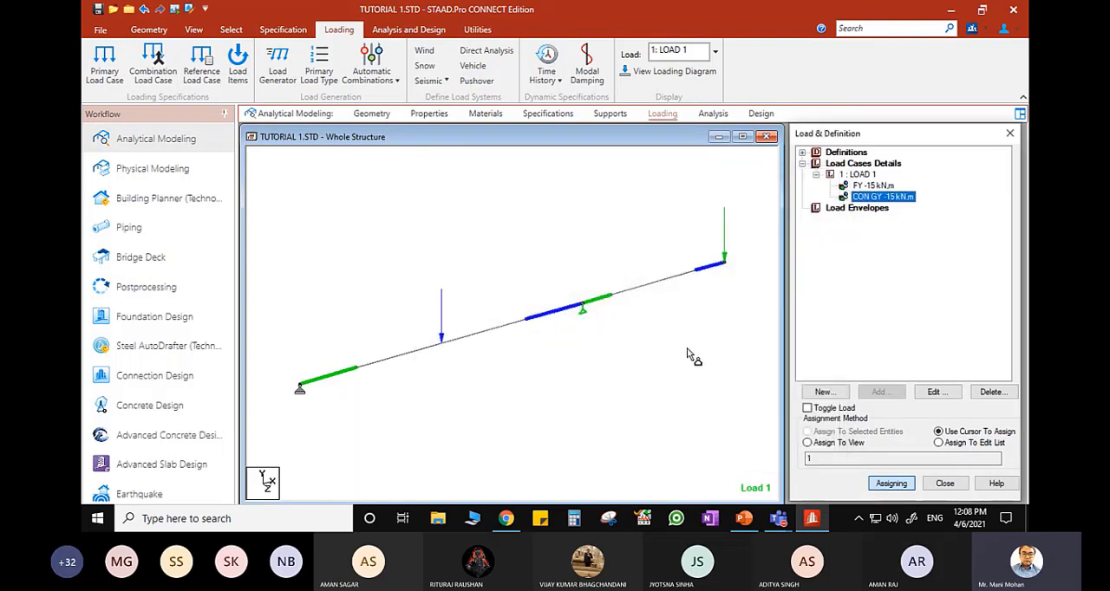
- Hide the start and end colours of the beams and end the load assignment mode
{"action": "left_click", "coordinate": [692, 355]}
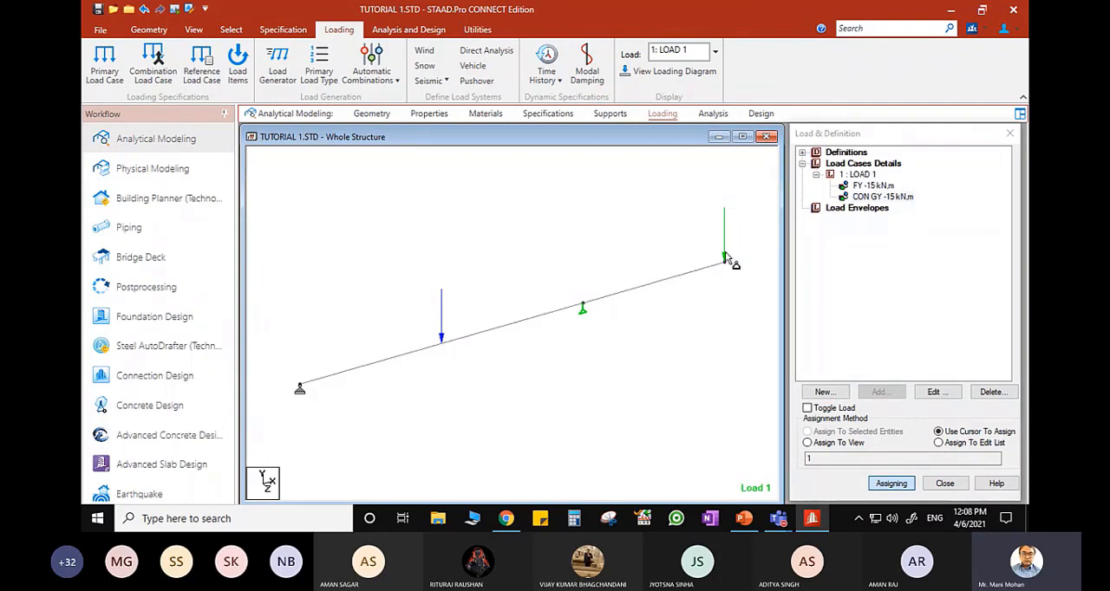
{"action": "key", "text": "Escape"}
{"action": "right_click", "coordinate": [501, 222]}
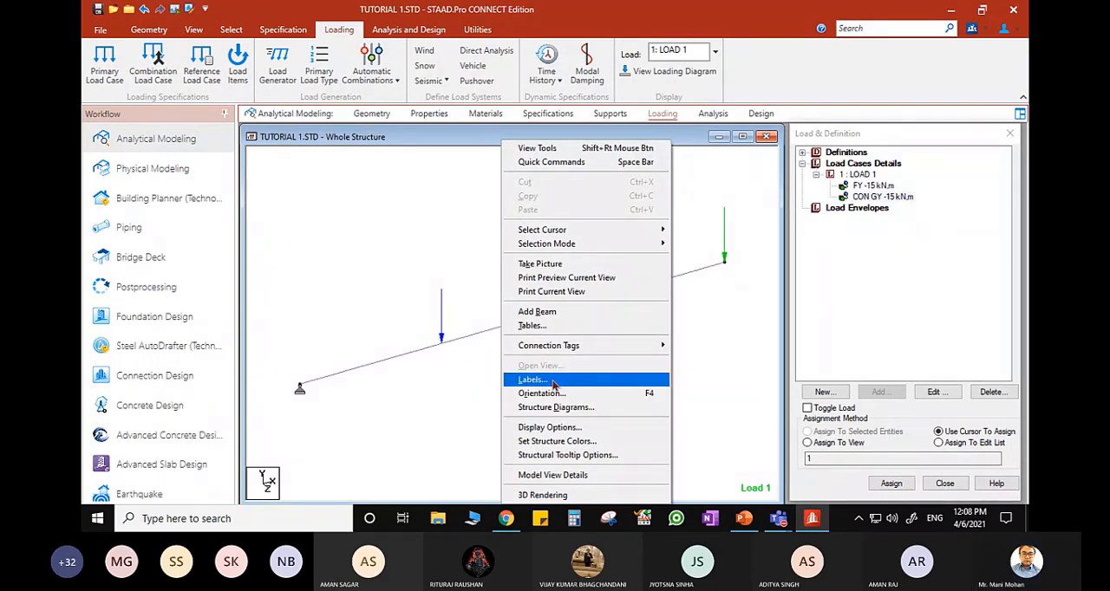
{"action": "left_click", "coordinate": [405, 237]}
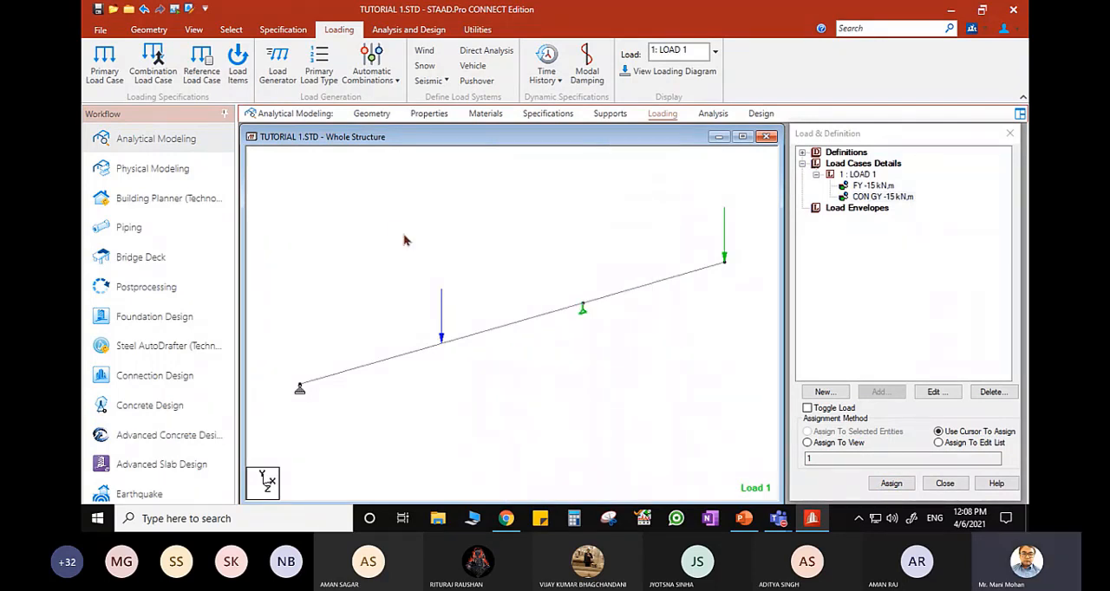
- Adjust the Point Force load scale in the diagram settings, trying values such as 30 and 7 kN per m, to resize the load arrows
{"action": "left_click", "coordinate": [196, 30]}
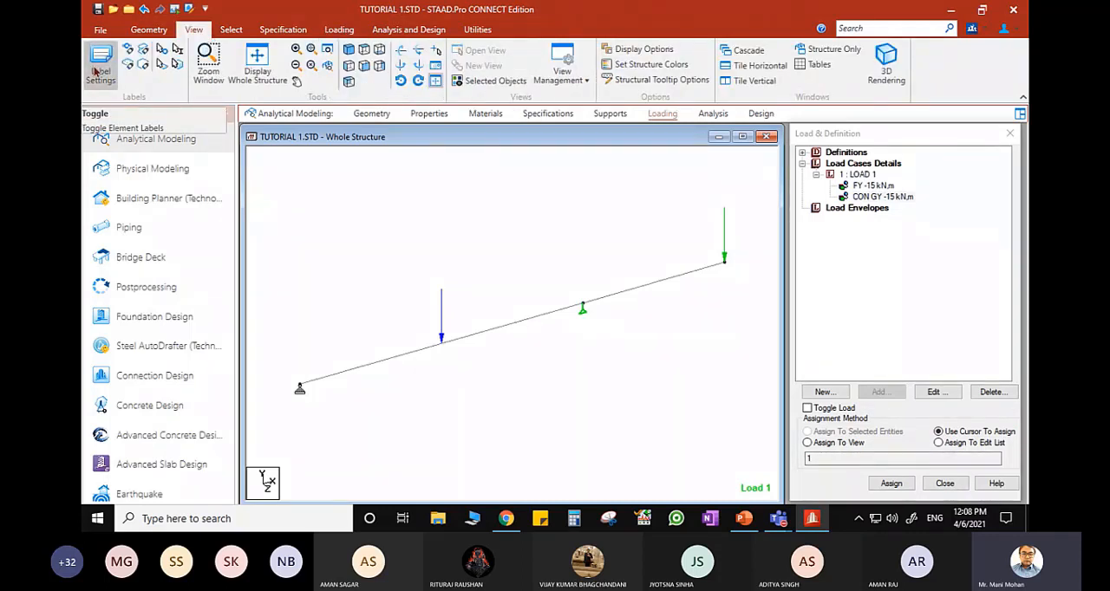
{"action": "right_click", "coordinate": [547, 224]}
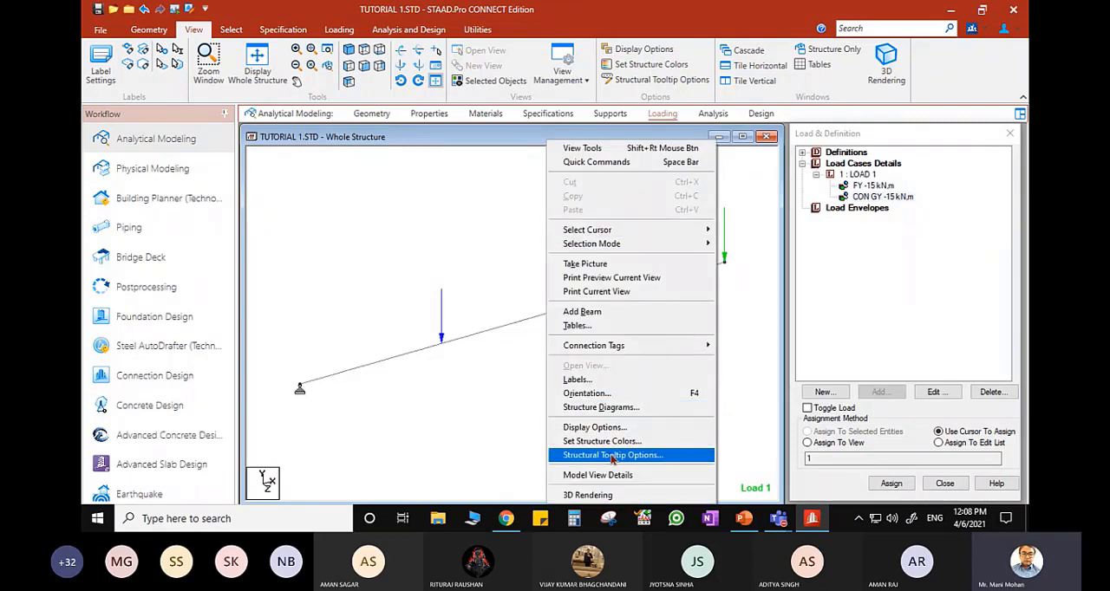
{"action": "left_click", "coordinate": [602, 381]}
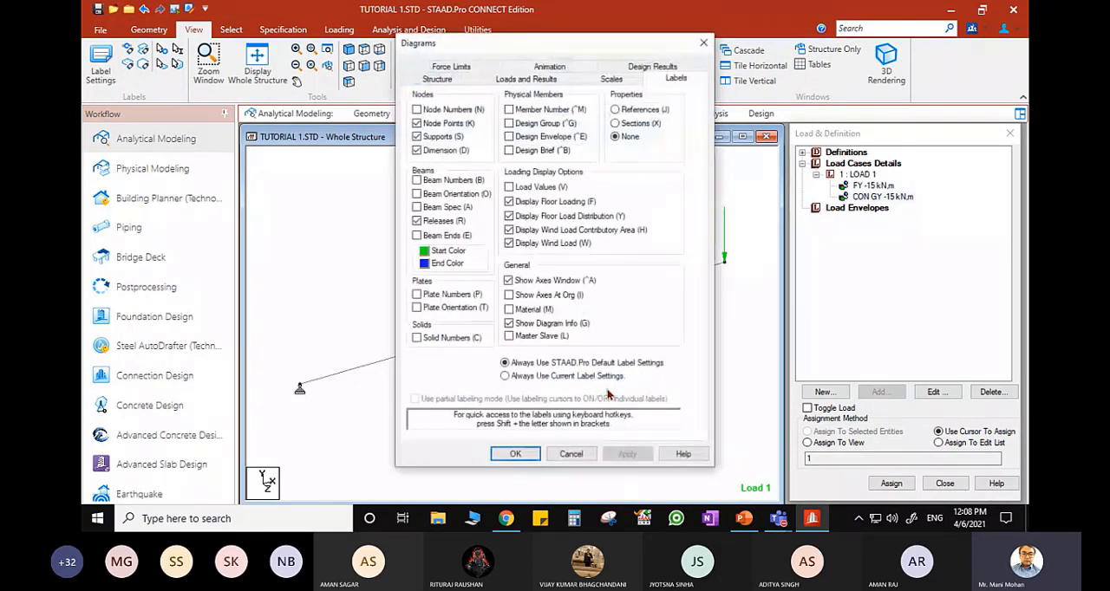
{"action": "left_click", "coordinate": [611, 79]}
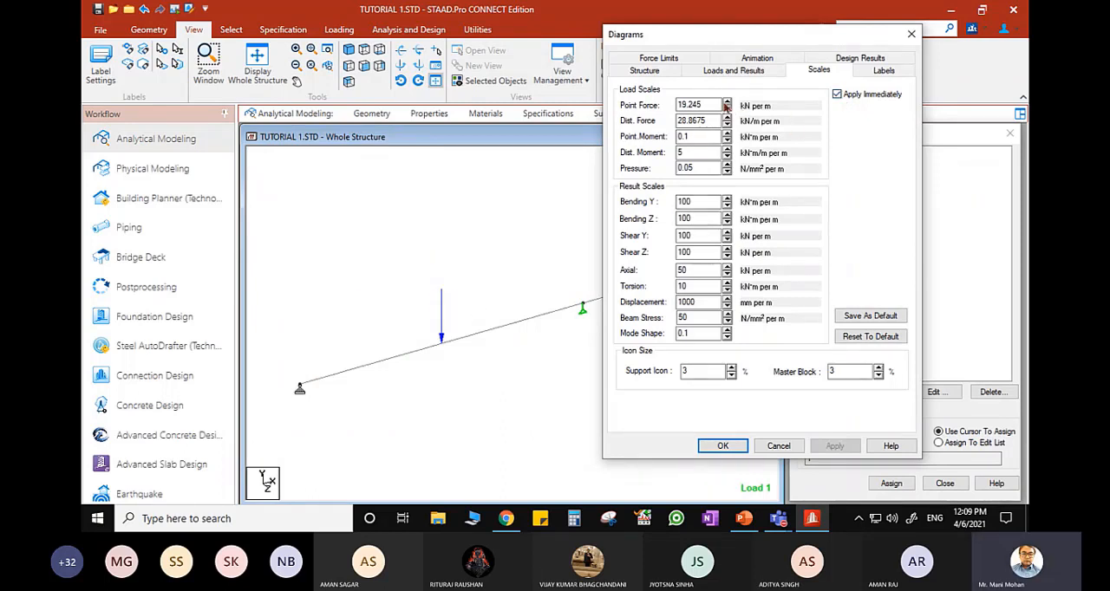
{"action": "left_click", "coordinate": [726, 101]}
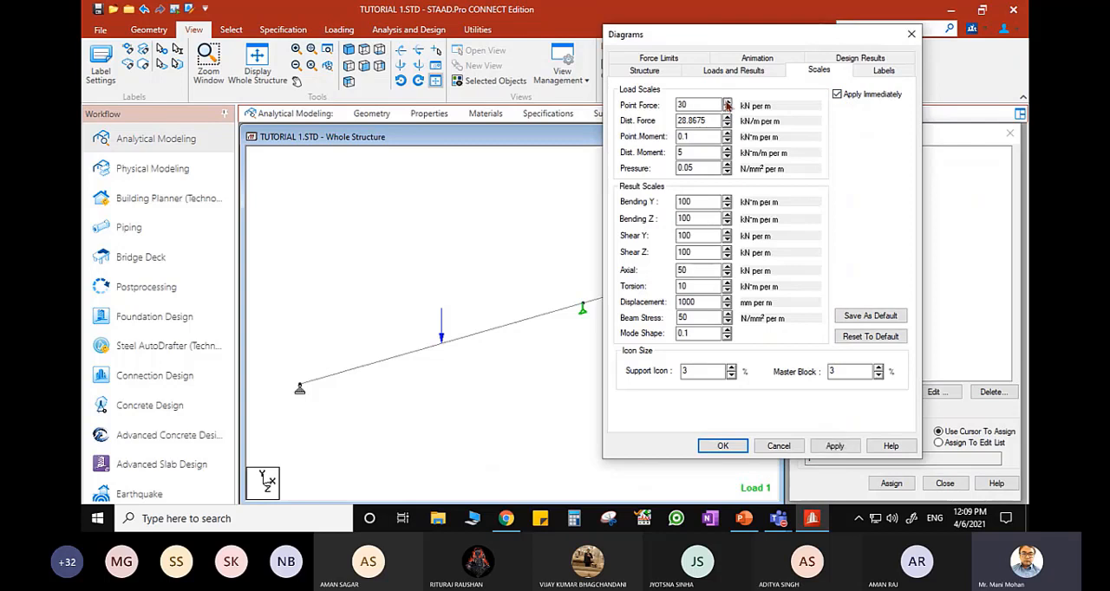
{"action": "left_click", "coordinate": [726, 102]}
{"action": "left_click", "coordinate": [728, 110]}
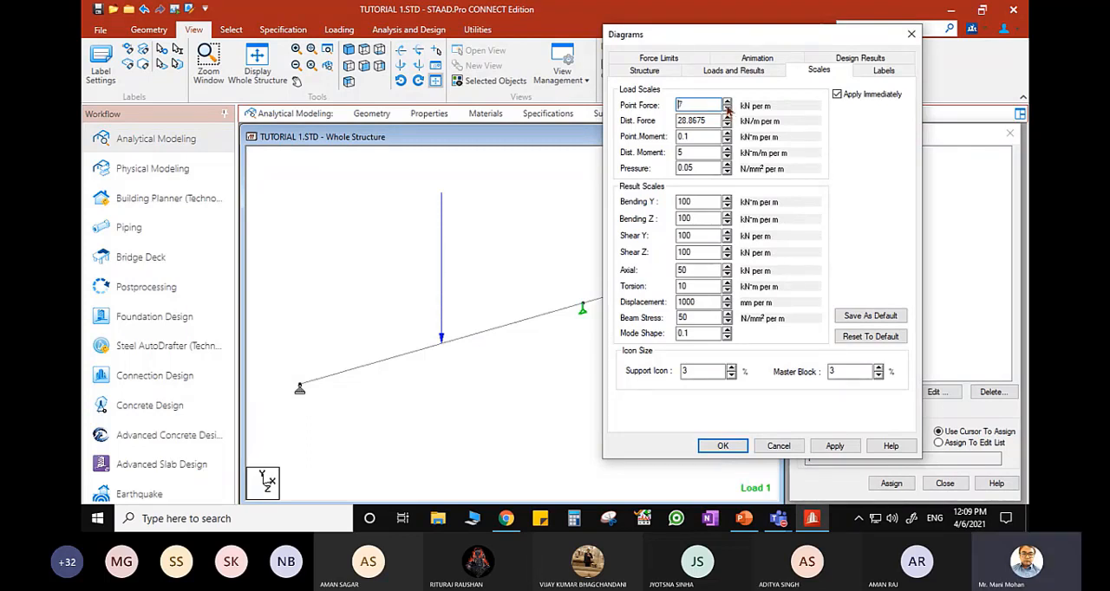
{"action": "left_click", "coordinate": [729, 104]}
{"action": "left_click", "coordinate": [729, 103]}
{"action": "left_click", "coordinate": [728, 103]}
{"action": "left_click", "coordinate": [778, 446]}
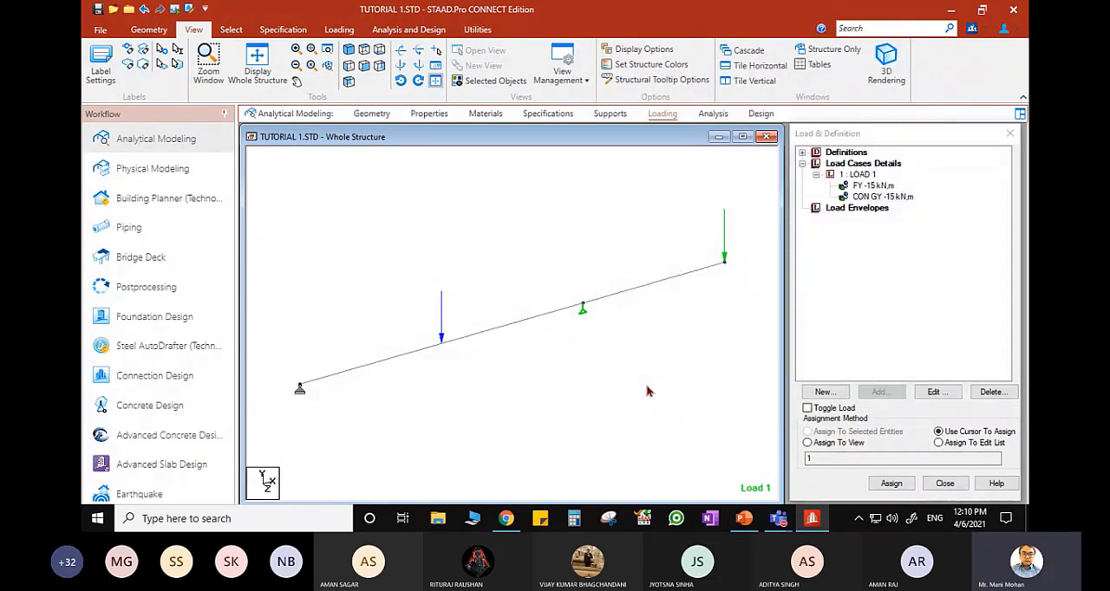
- Display the load values beside the arrows and check the beam figure in PowerPoint before returning to STAAD.Pro
{"action": "key", "text": "shift+v"}
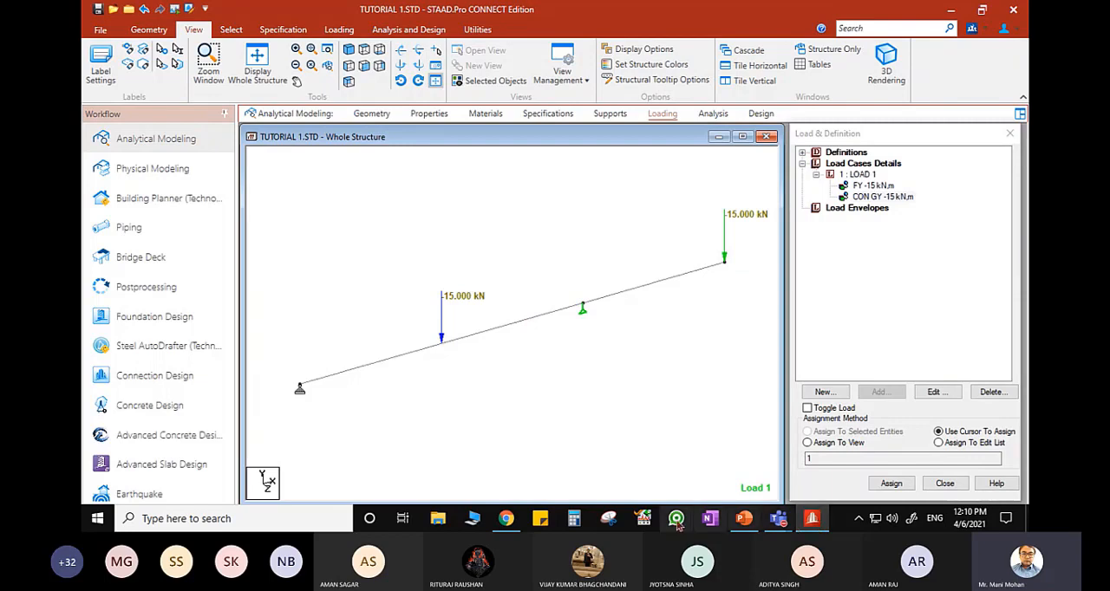
{"action": "left_click", "coordinate": [744, 518]}
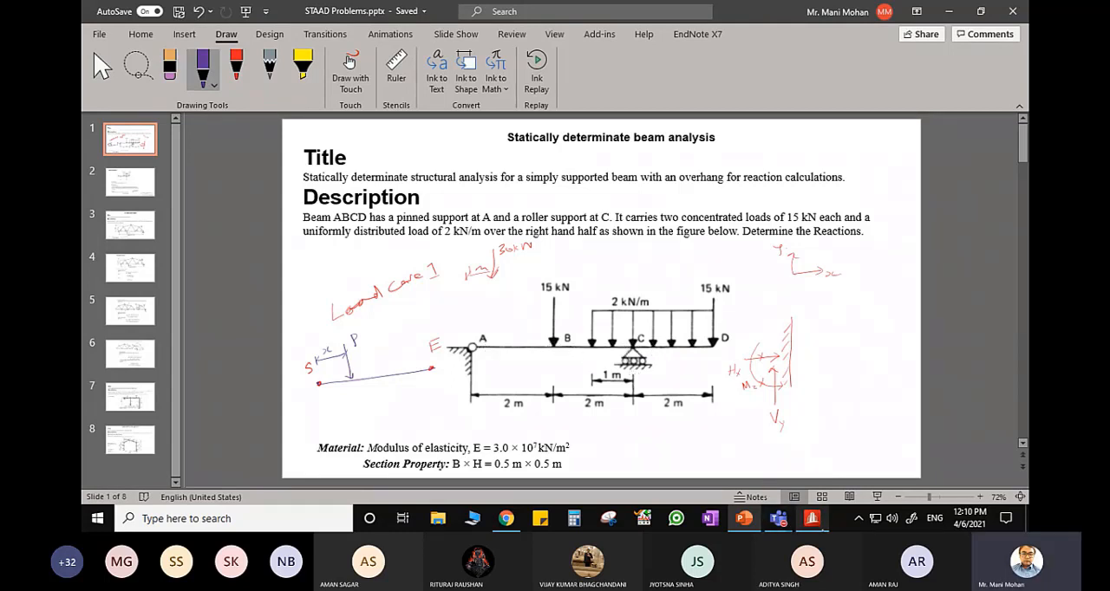
{"action": "left_click", "coordinate": [812, 519]}
- Add a uniform member force of -2 kN/m in the GY direction to LOAD 1
{"action": "left_click", "coordinate": [864, 176]}
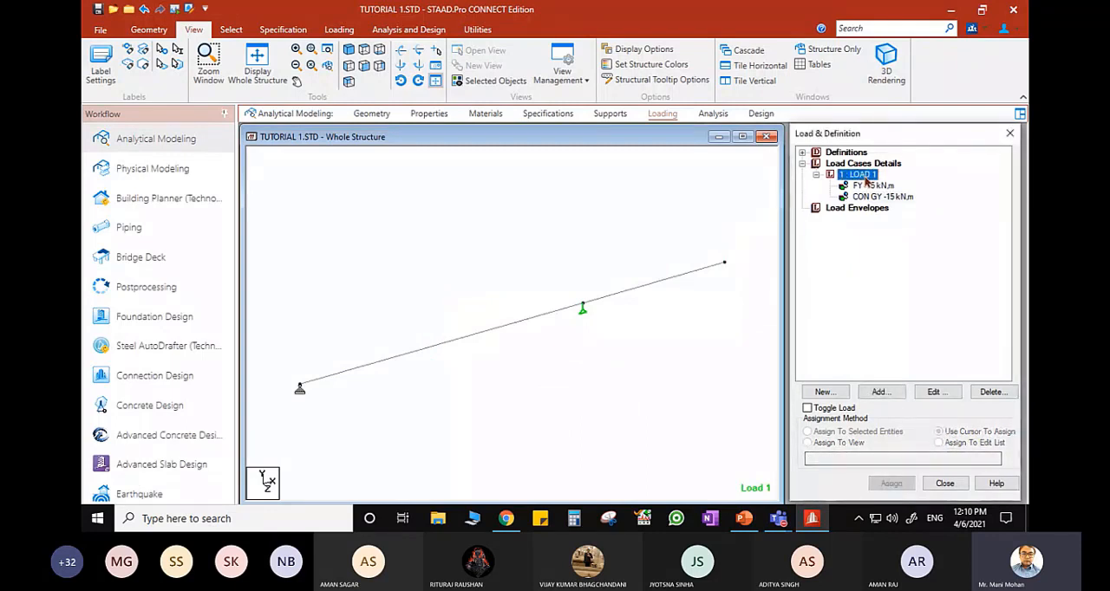
{"action": "left_click", "coordinate": [892, 393]}
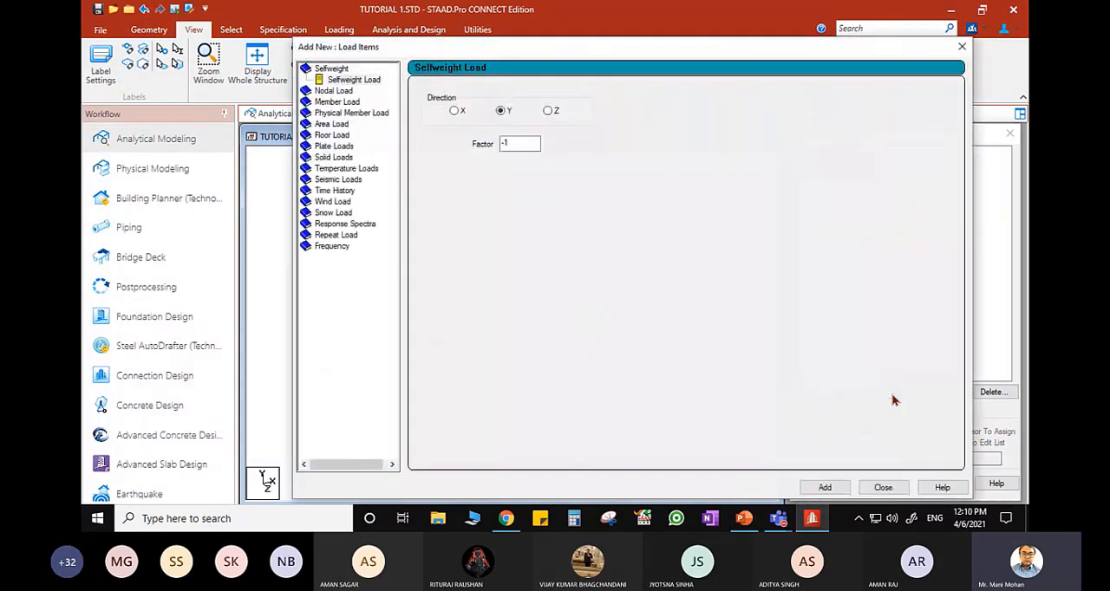
{"action": "left_click", "coordinate": [333, 103]}
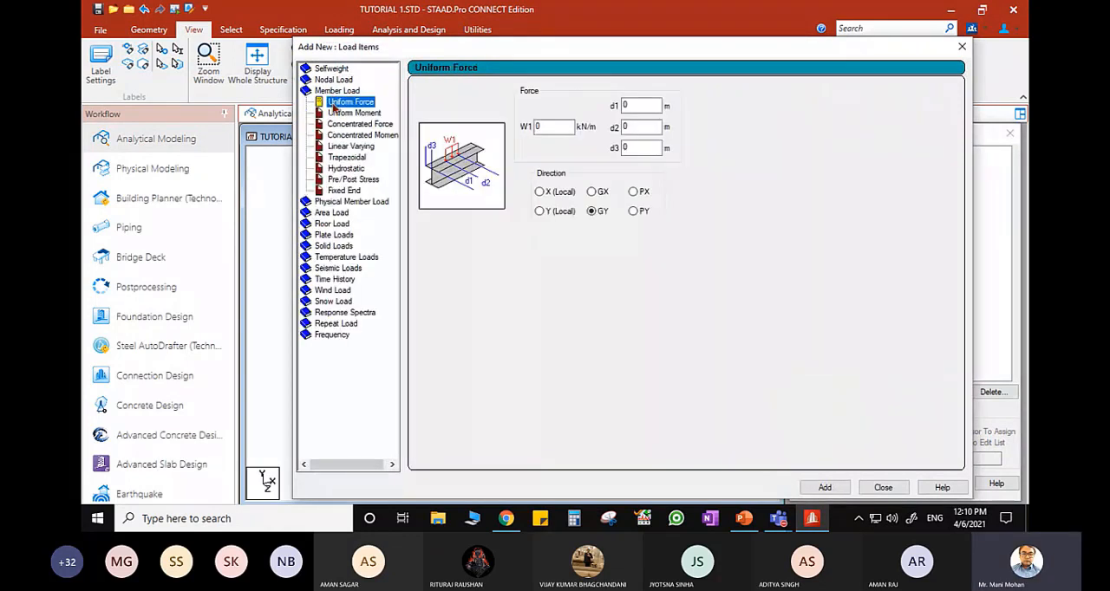
{"action": "left_click_drag", "start_coordinate": [570, 127], "coordinate": [485, 124]}
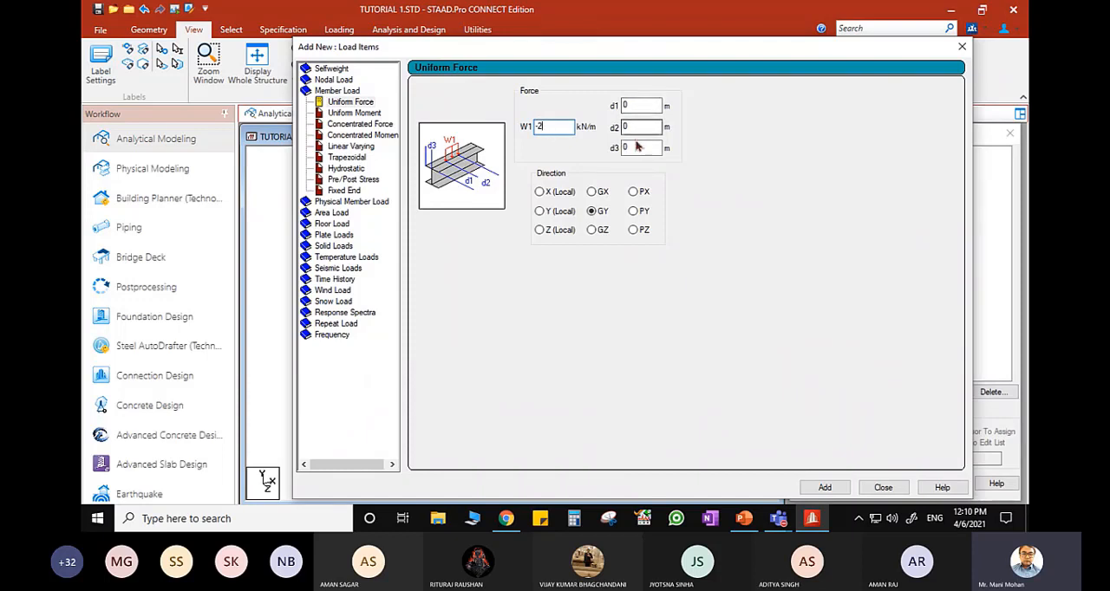
{"action": "left_click", "coordinate": [593, 216]}
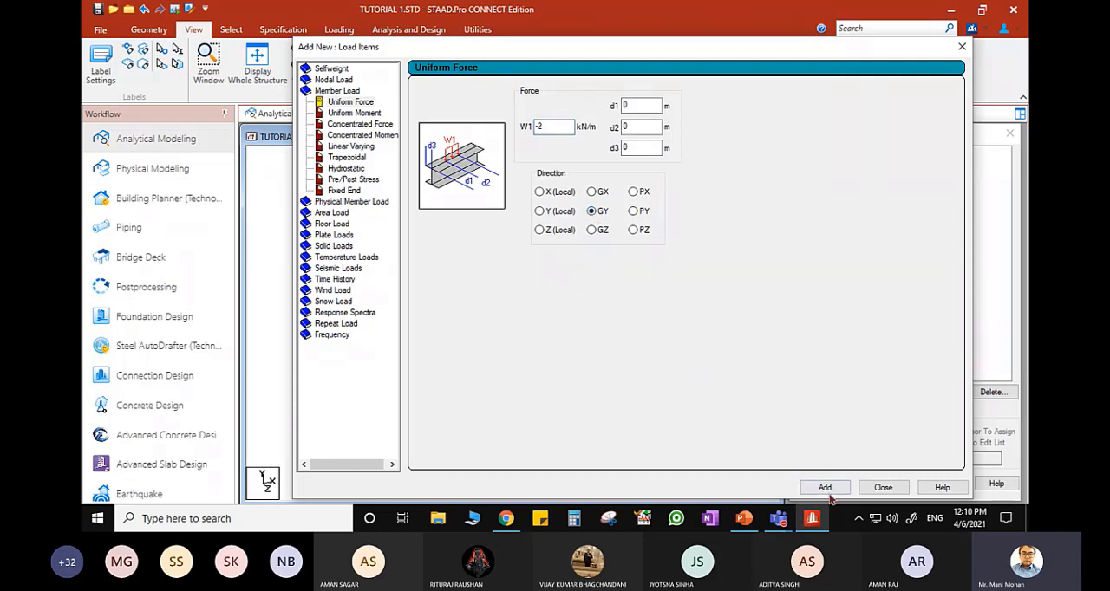
{"action": "left_click", "coordinate": [884, 488]}
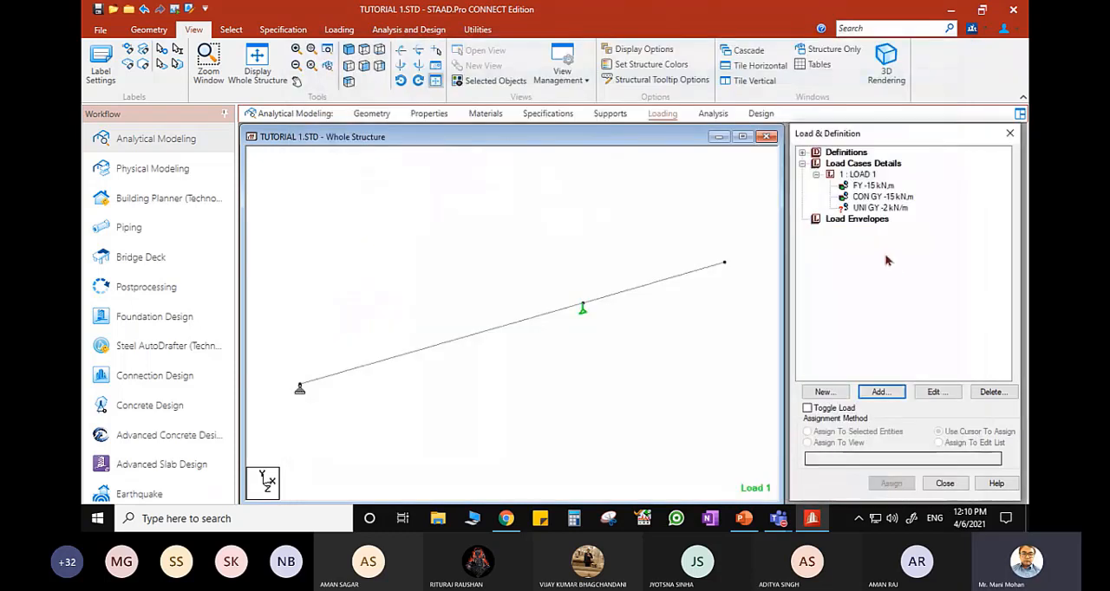
- Assign the -2 kN/m uniform load to the overhanging beam beyond the roller support, using the cursor
{"action": "left_click", "coordinate": [880, 209]}
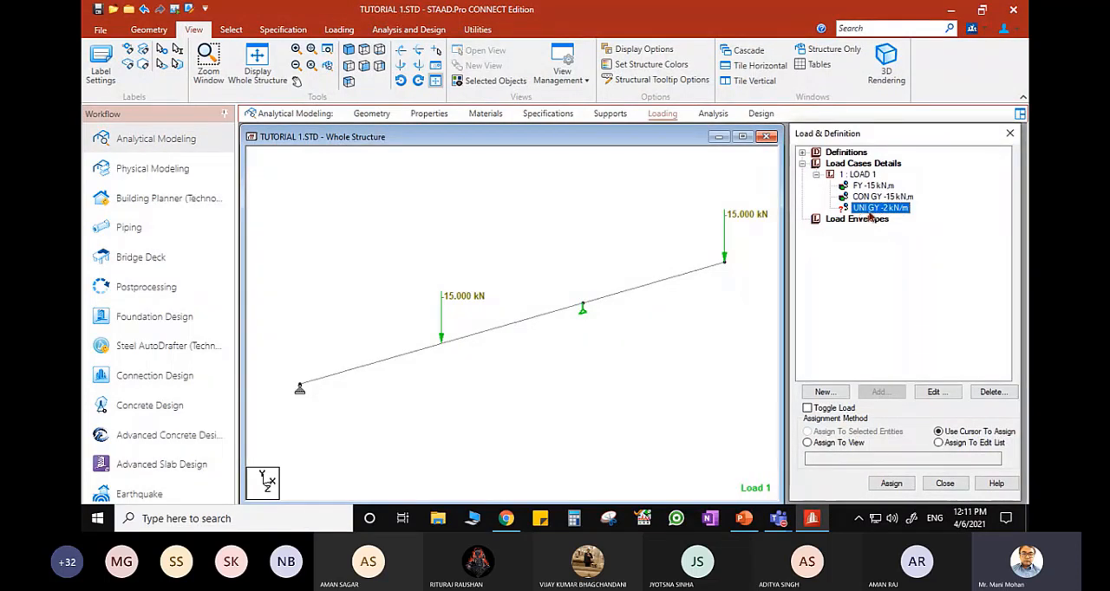
{"action": "left_click", "coordinate": [894, 484]}
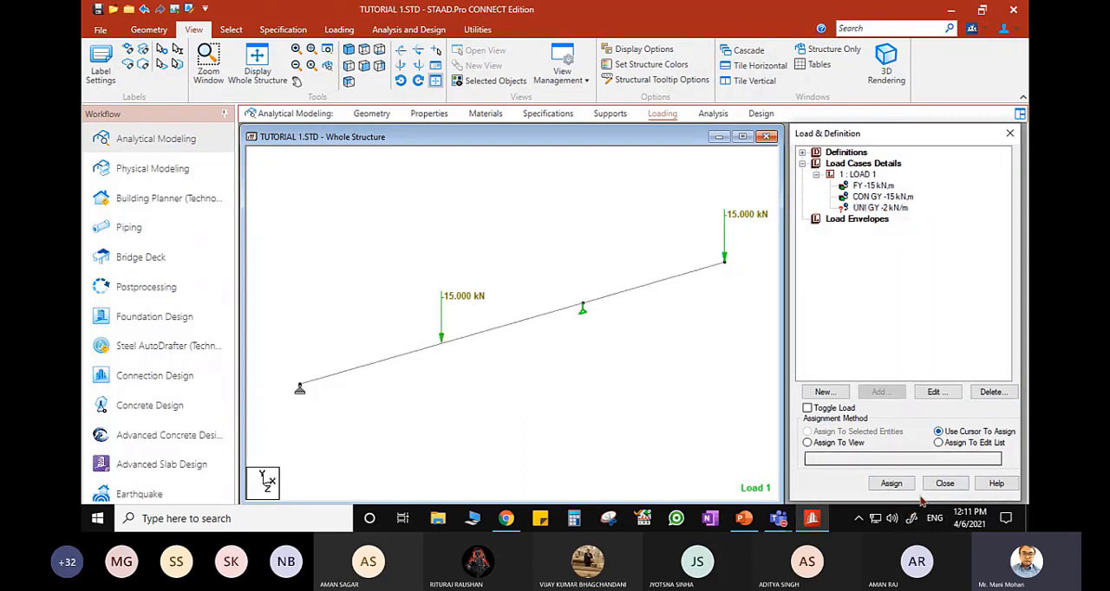
{"action": "left_click", "coordinate": [648, 287]}
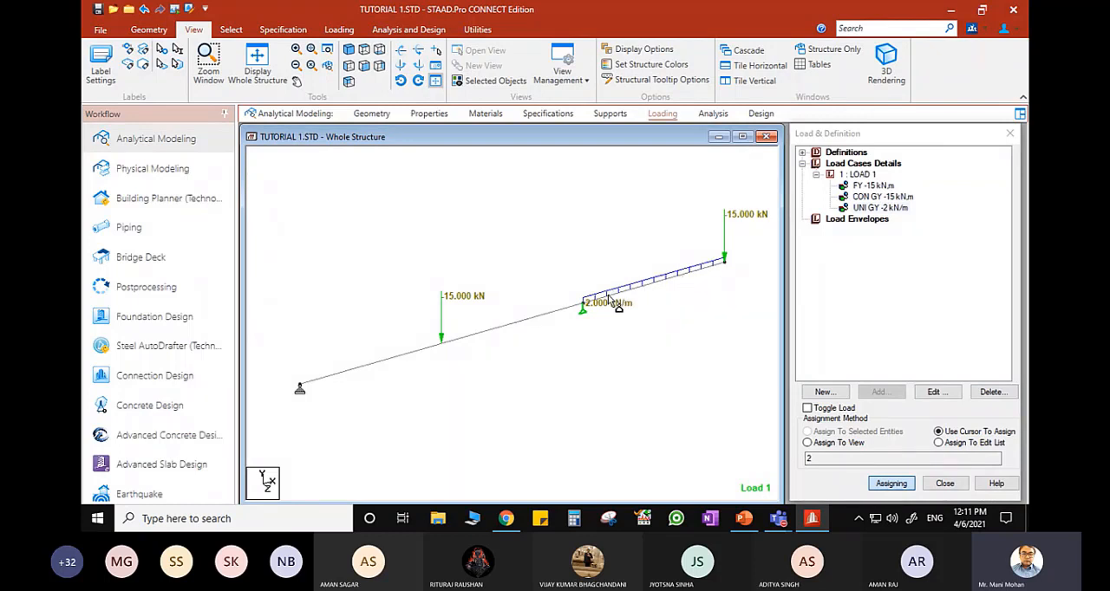
- Add Beam 1 to the uniform load's assignment, then reduce the assignment edit list to member 2 and reassign
{"action": "left_click", "coordinate": [498, 334]}
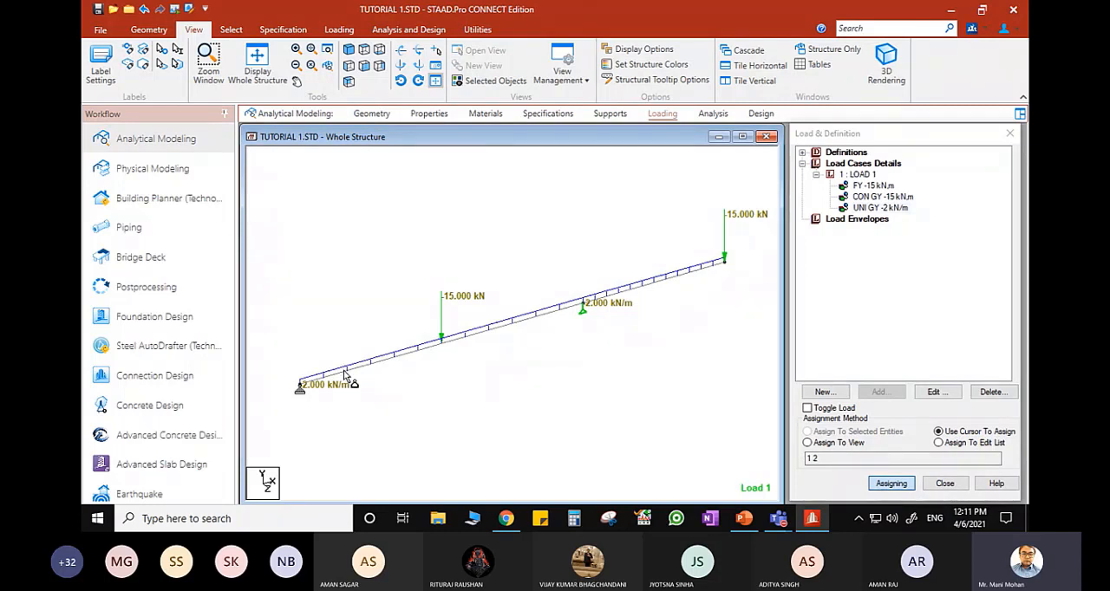
{"action": "left_click", "coordinate": [938, 442]}
{"action": "left_click", "coordinate": [824, 459]}
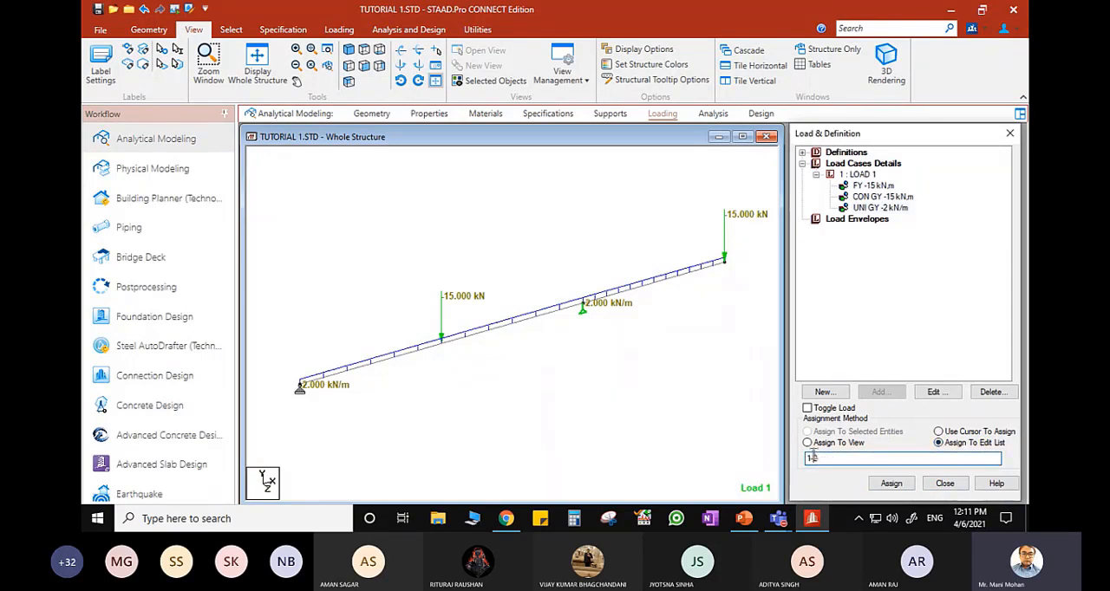
{"action": "key", "text": "BackSpace"}
{"action": "key", "text": "BackSpace"}
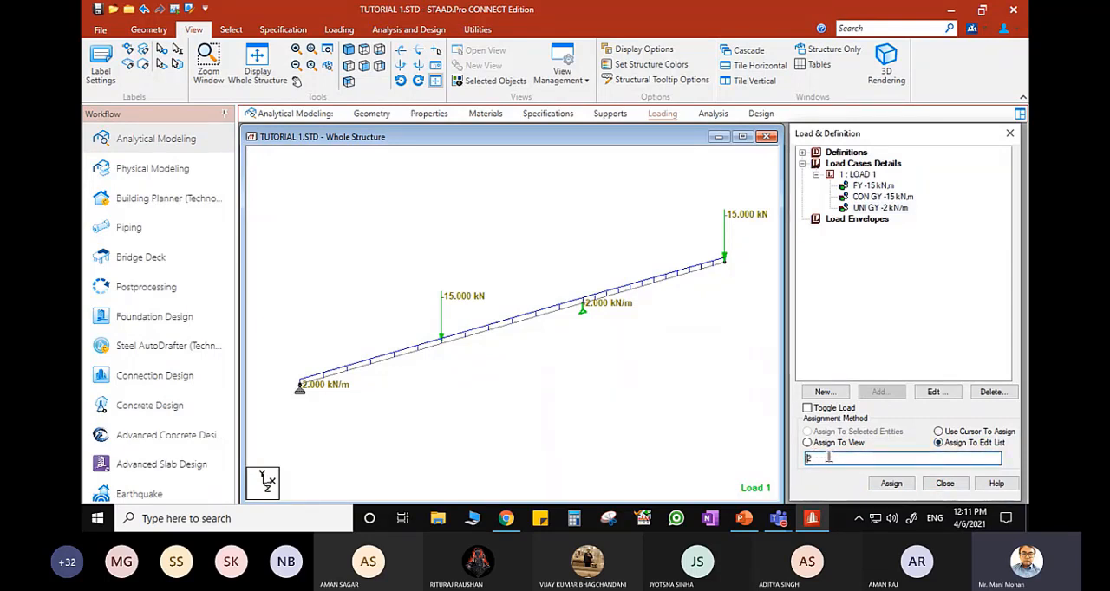
{"action": "left_click", "coordinate": [888, 488]}
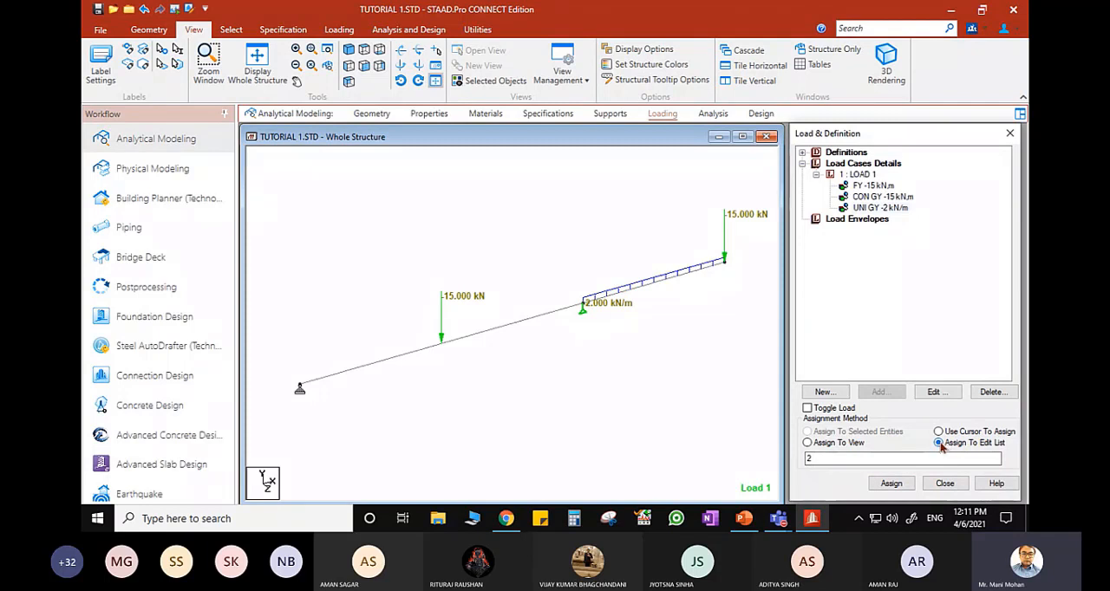
{"action": "left_click", "coordinate": [832, 459]}
- Show the beam in front view and set the distributed force diagram scale to 5 kN/m per m, applying changes immediately
{"action": "left_click", "coordinate": [363, 68]}
{"action": "right_click", "coordinate": [572, 367]}
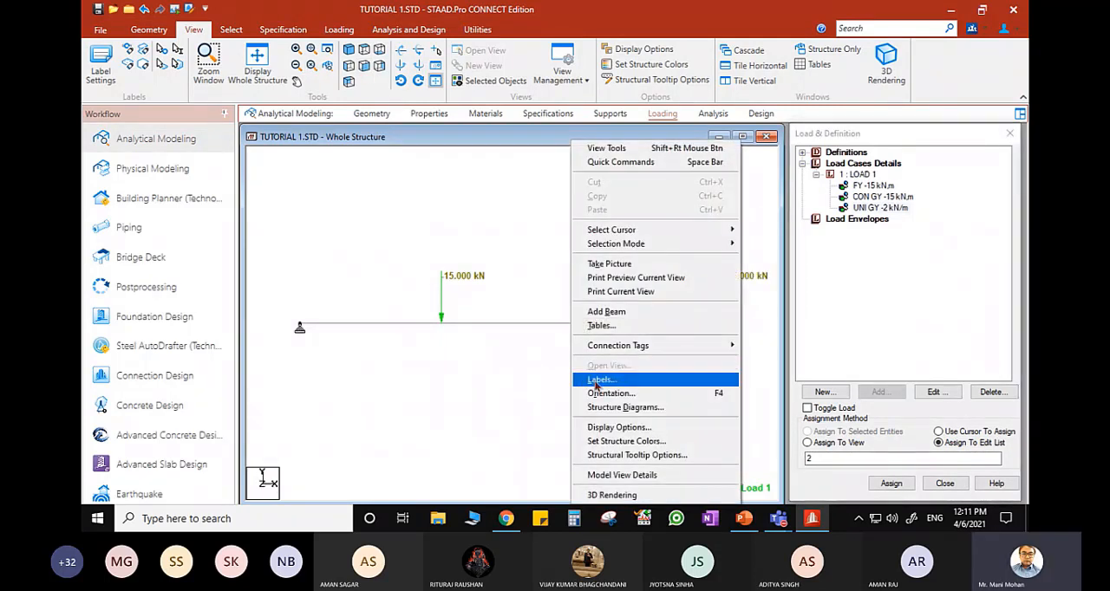
{"action": "left_click", "coordinate": [598, 379]}
{"action": "left_click", "coordinate": [611, 78]}
{"action": "left_click_drag", "start_coordinate": [590, 45], "coordinate": [385, 34]}
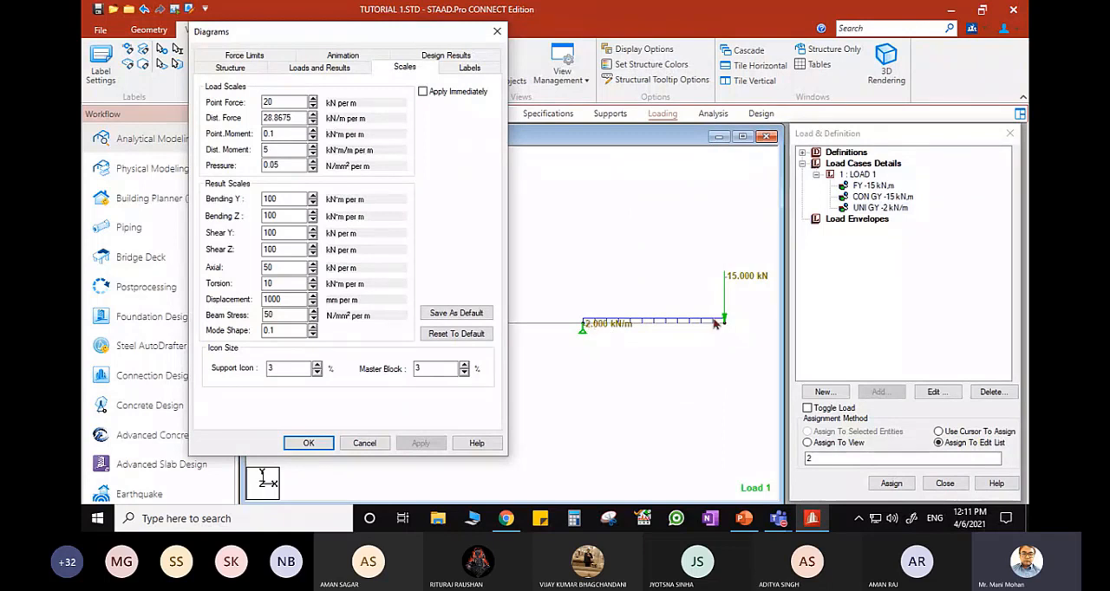
{"action": "left_click", "coordinate": [422, 91]}
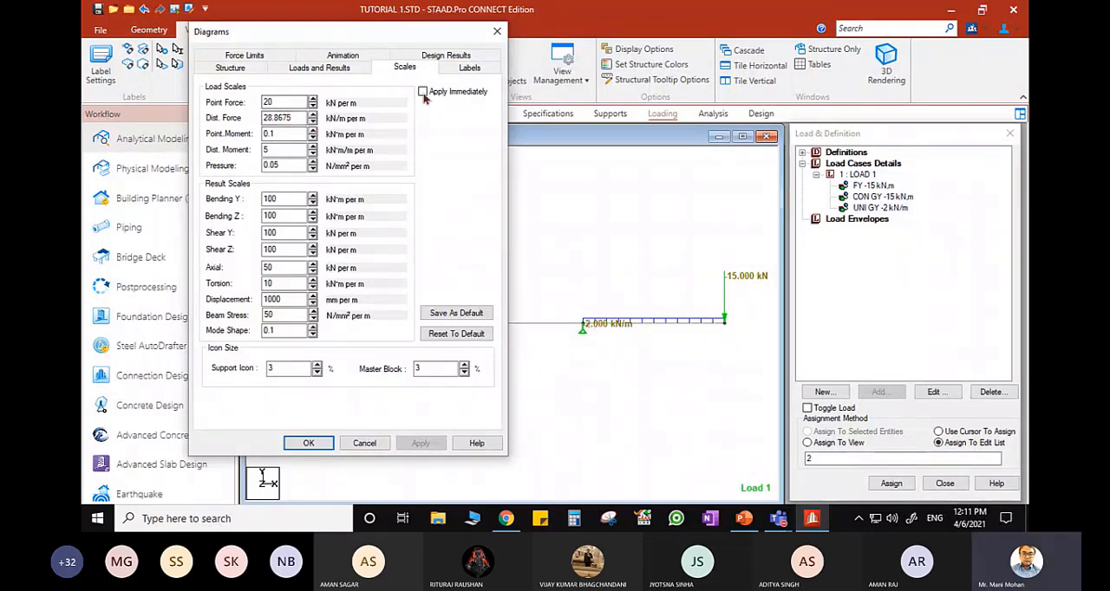
{"action": "left_click", "coordinate": [314, 116]}
{"action": "left_click", "coordinate": [315, 116]}
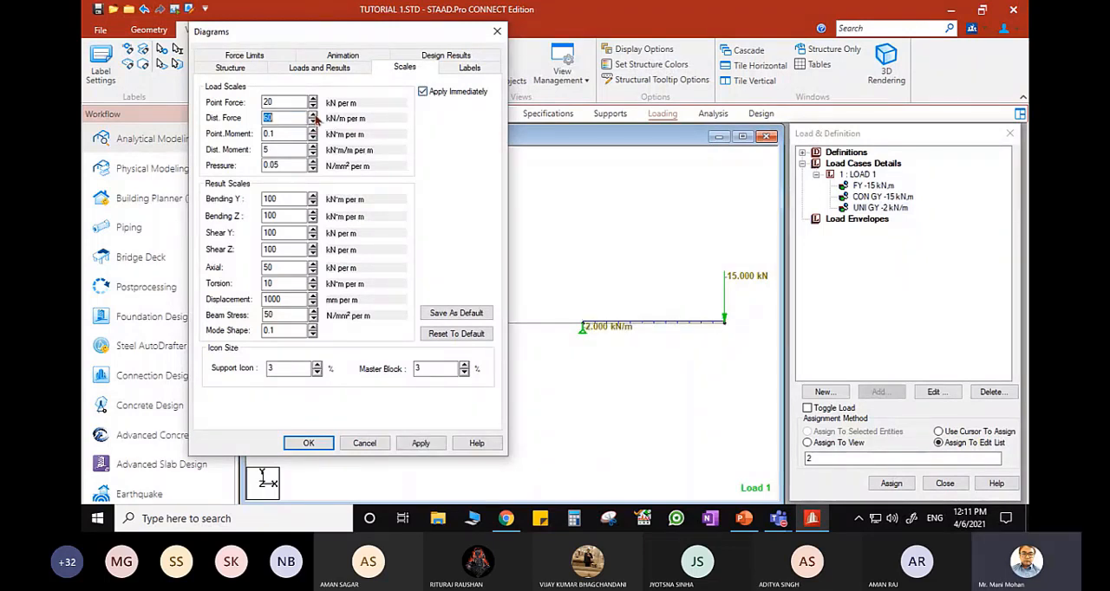
{"action": "left_click", "coordinate": [315, 121]}
{"action": "left_click", "coordinate": [315, 122]}
{"action": "left_click", "coordinate": [315, 122]}
{"action": "left_click", "coordinate": [315, 122]}
{"action": "left_click", "coordinate": [315, 122]}
{"action": "left_click", "coordinate": [314, 121]}
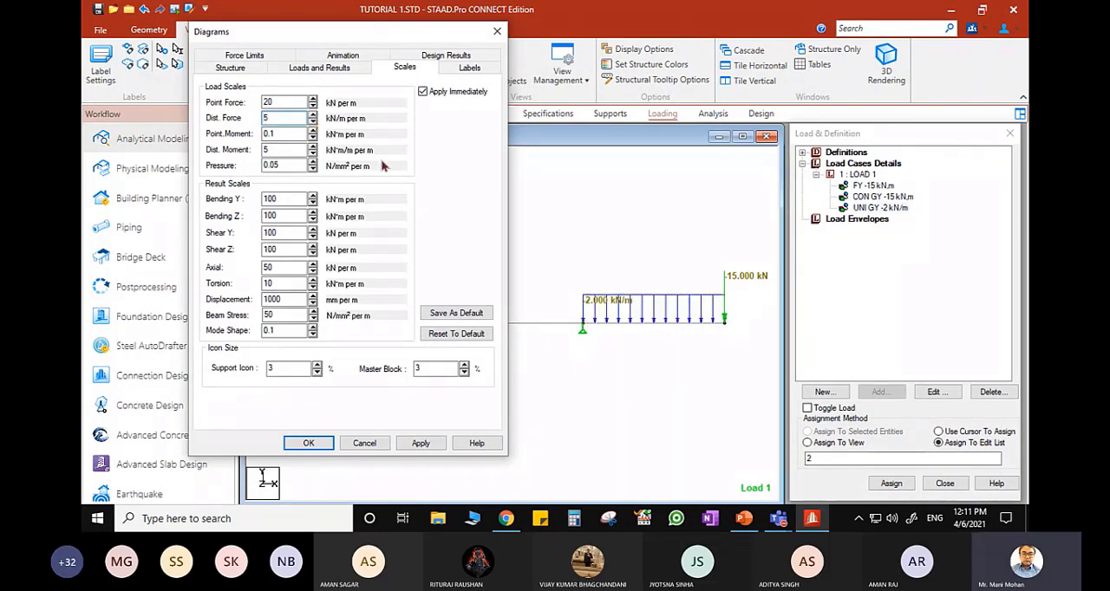
{"action": "left_click", "coordinate": [309, 443]}
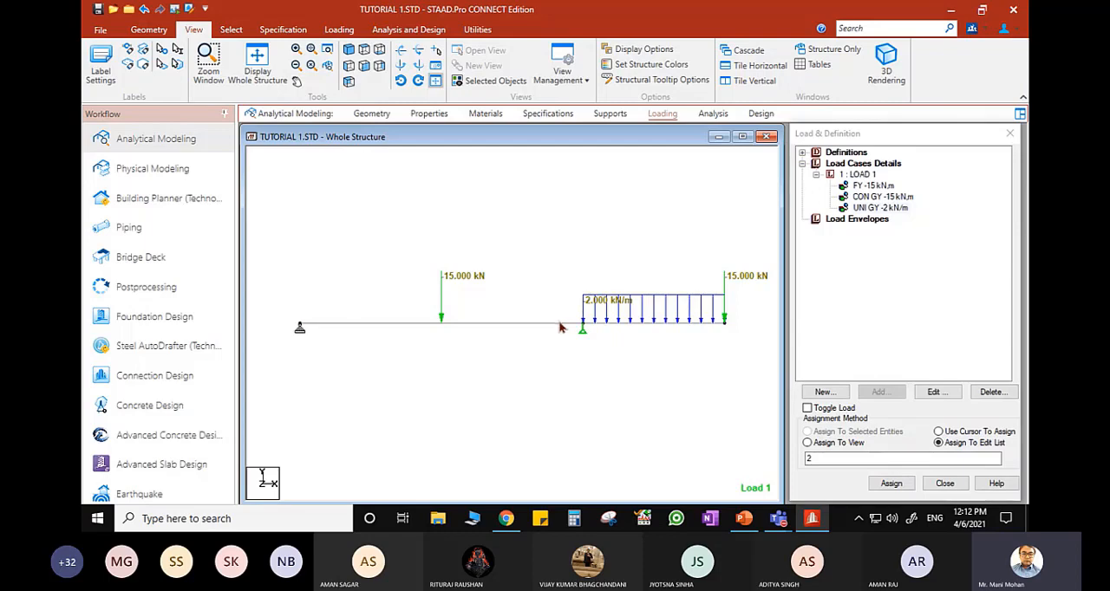
- Switch to PowerPoint, mark the distance from support A to the start of the distributed load in pen, and return to STAAD.Pro
{"action": "left_click", "coordinate": [744, 519]}
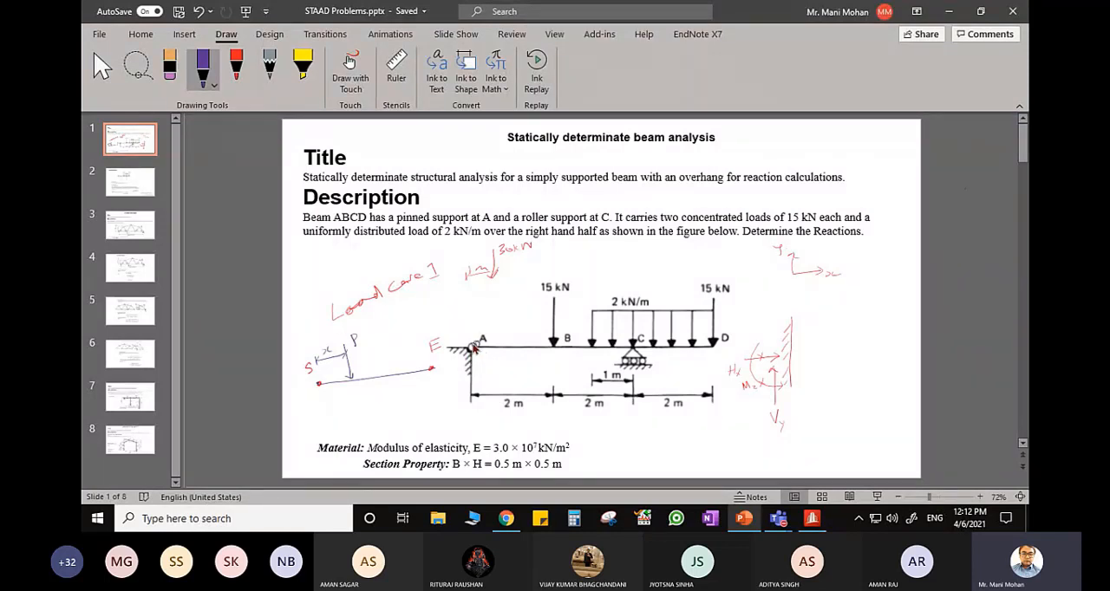
{"action": "mouse_move", "coordinate": [468, 332]}
{"action": "left_mouse_down"}
{"action": "mouse_move", "coordinate": [479, 317]}
{"action": "mouse_move", "coordinate": [595, 318]}
{"action": "left_mouse_up"}
{"action": "left_click_drag", "start_coordinate": [463, 319], "coordinate": [474, 331]}
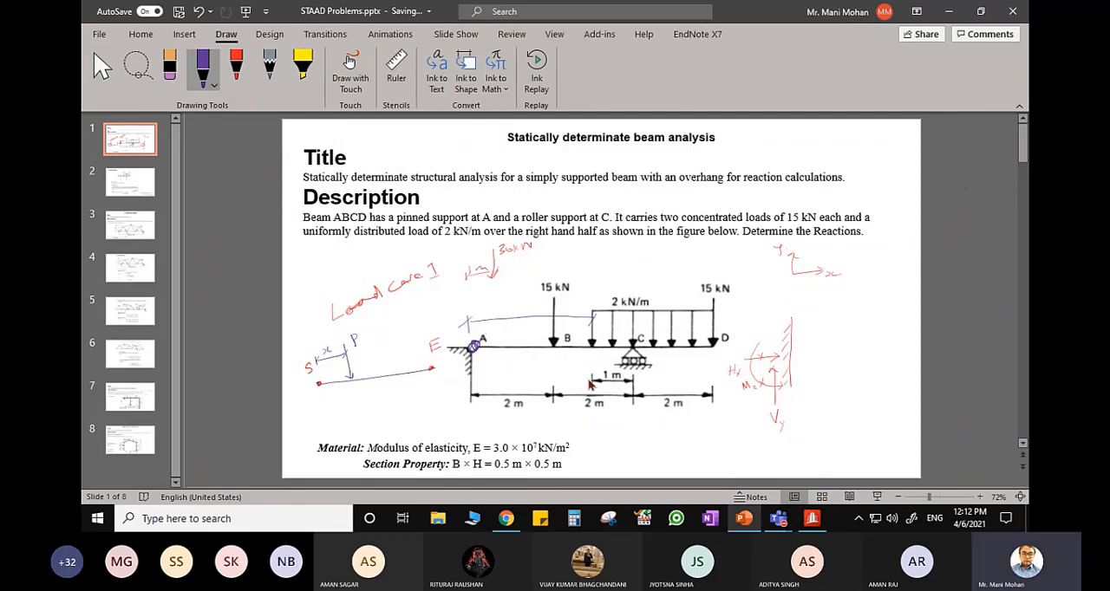
{"action": "mouse_move", "coordinate": [502, 303]}
{"action": "left_mouse_down"}
{"action": "mouse_move", "coordinate": [504, 317]}
{"action": "mouse_move", "coordinate": [522, 313]}
{"action": "left_mouse_up"}
{"action": "left_click", "coordinate": [812, 519]}
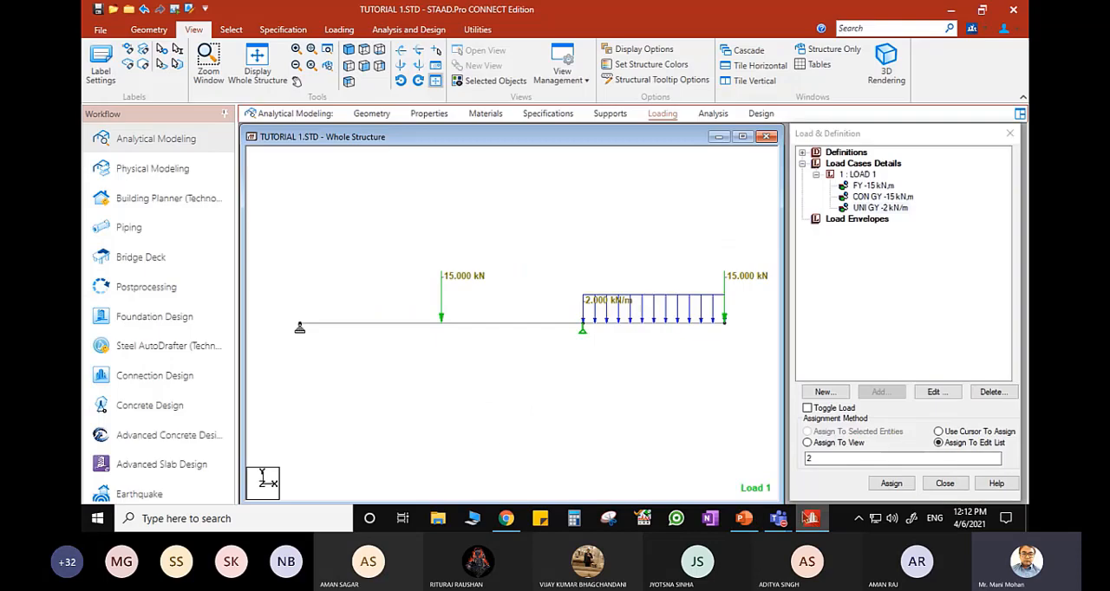
- Add a second uniform member force of -2 kN/m in GY to LOAD 1, with d1 set to 3 m
{"action": "left_click", "coordinate": [858, 175]}
{"action": "left_click", "coordinate": [878, 392]}
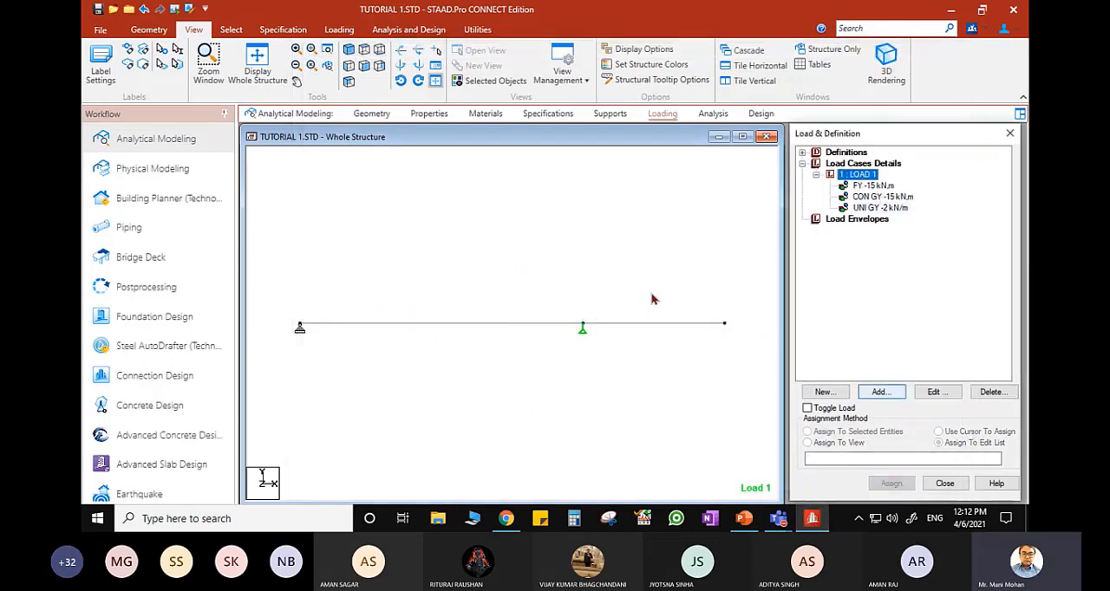
{"action": "left_click", "coordinate": [337, 102]}
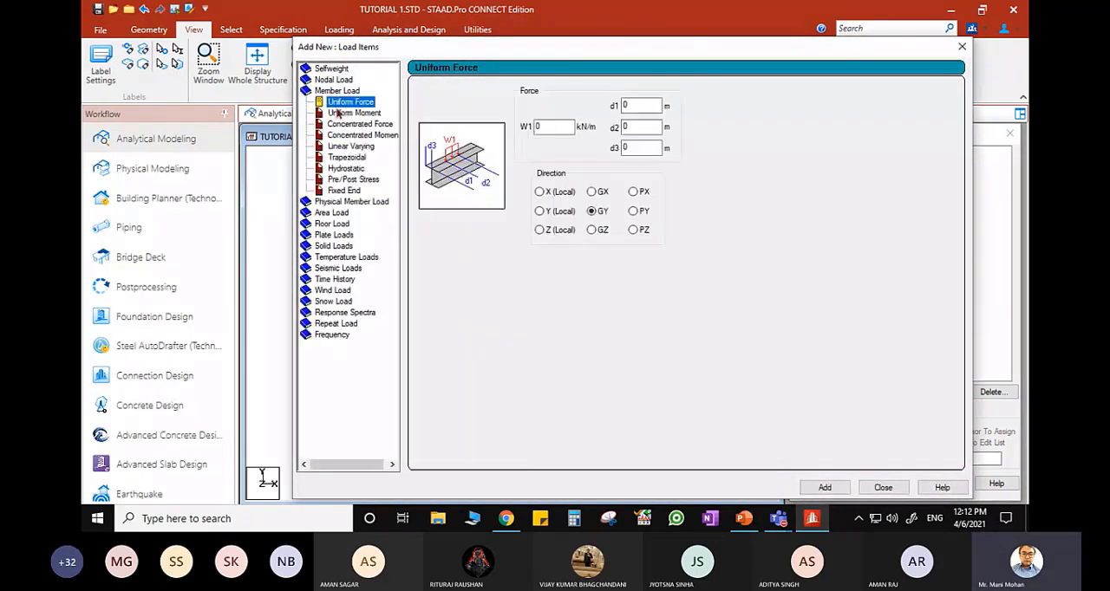
{"action": "left_click", "coordinate": [548, 127]}
{"action": "type", "text": "-2"}
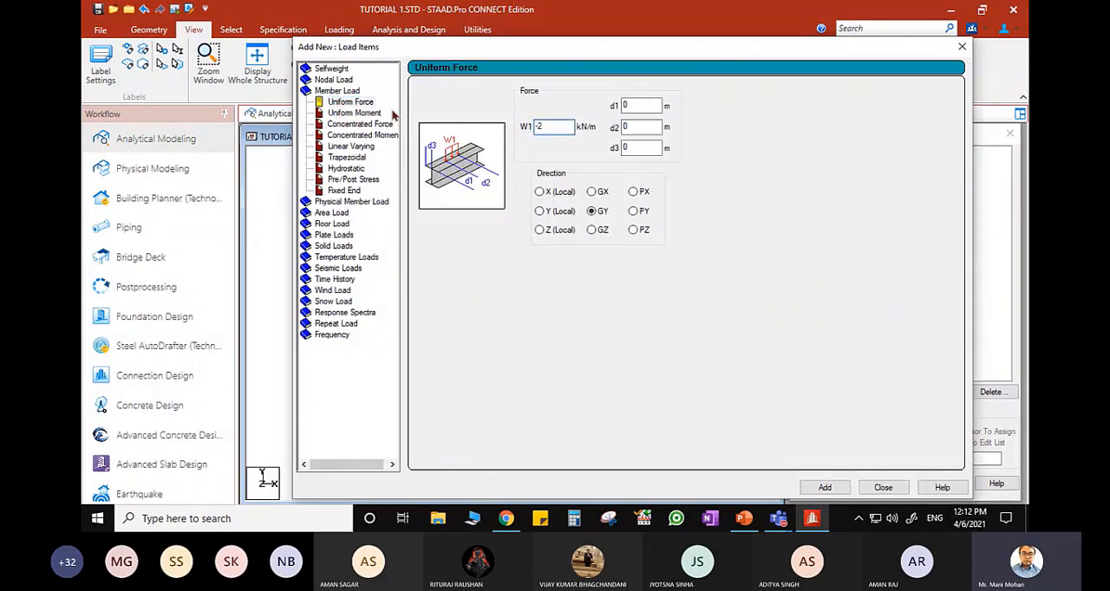
{"action": "left_click", "coordinate": [625, 105]}
{"action": "left_click", "coordinate": [883, 488]}
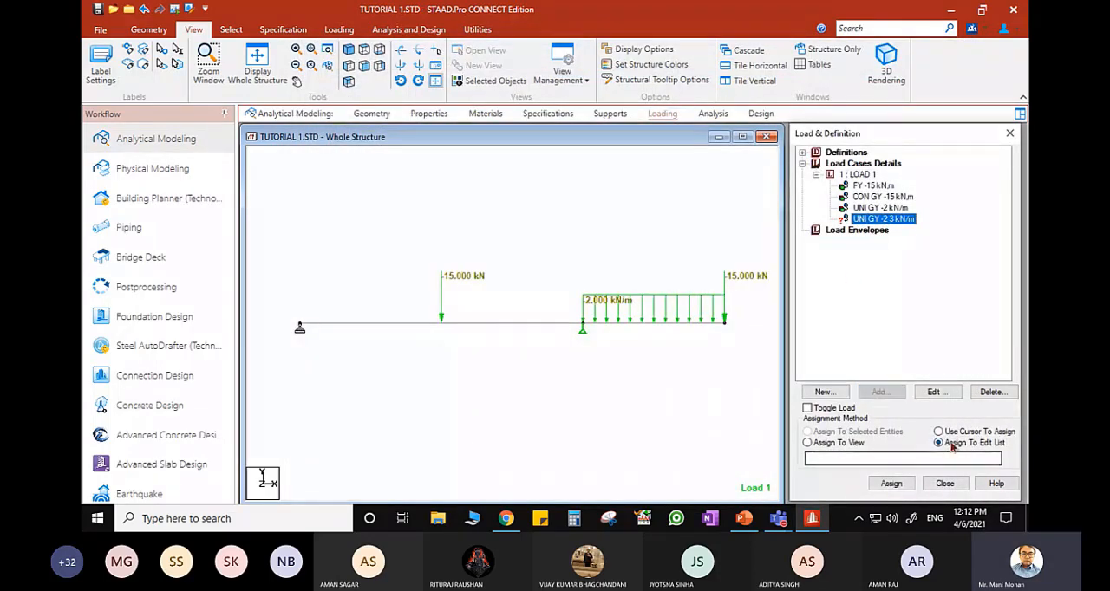
- Assign the partial -2 kN/m uniform load to Beam 1 between the two supports, using the cursor
{"action": "left_click", "coordinate": [939, 431]}
{"action": "left_click", "coordinate": [891, 483]}
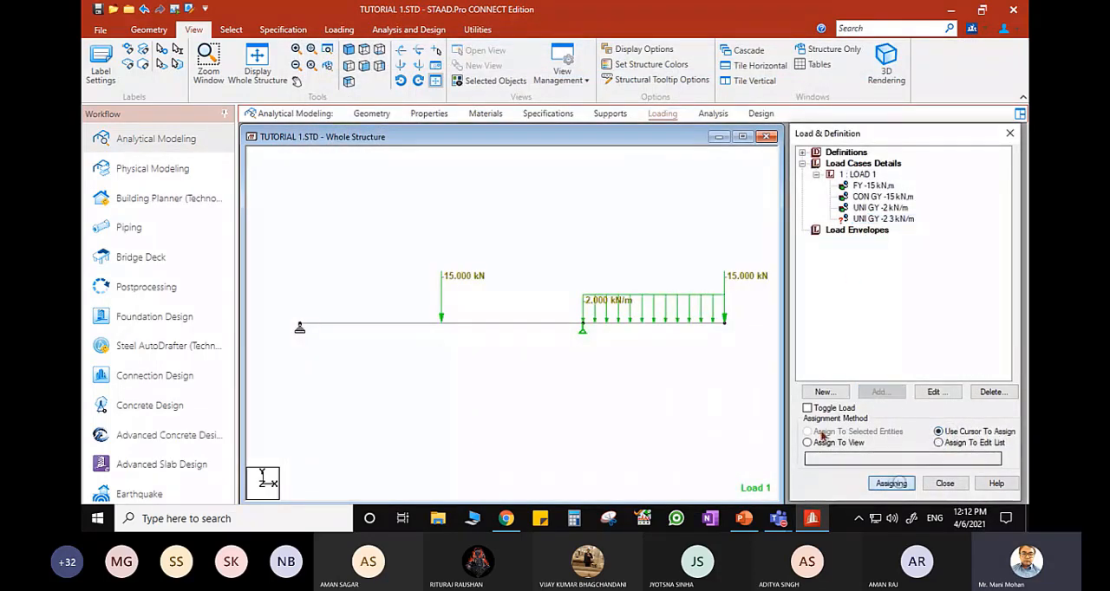
{"action": "left_click", "coordinate": [520, 326]}
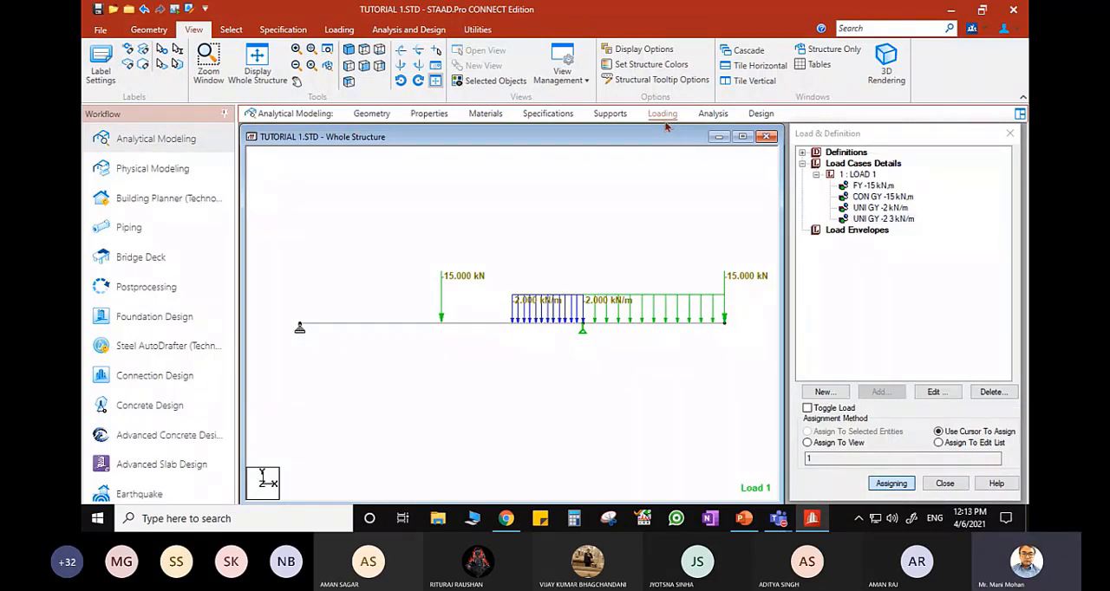
- Add a Perform Analysis command with the No Print option to the model
{"action": "left_click", "coordinate": [713, 114]}
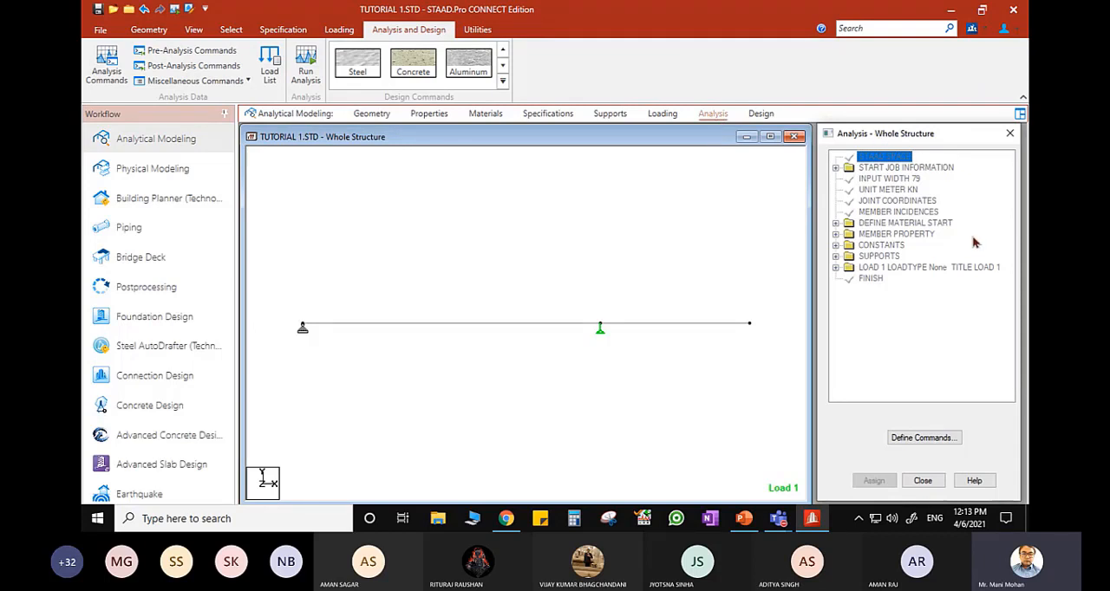
{"action": "left_click", "coordinate": [932, 444]}
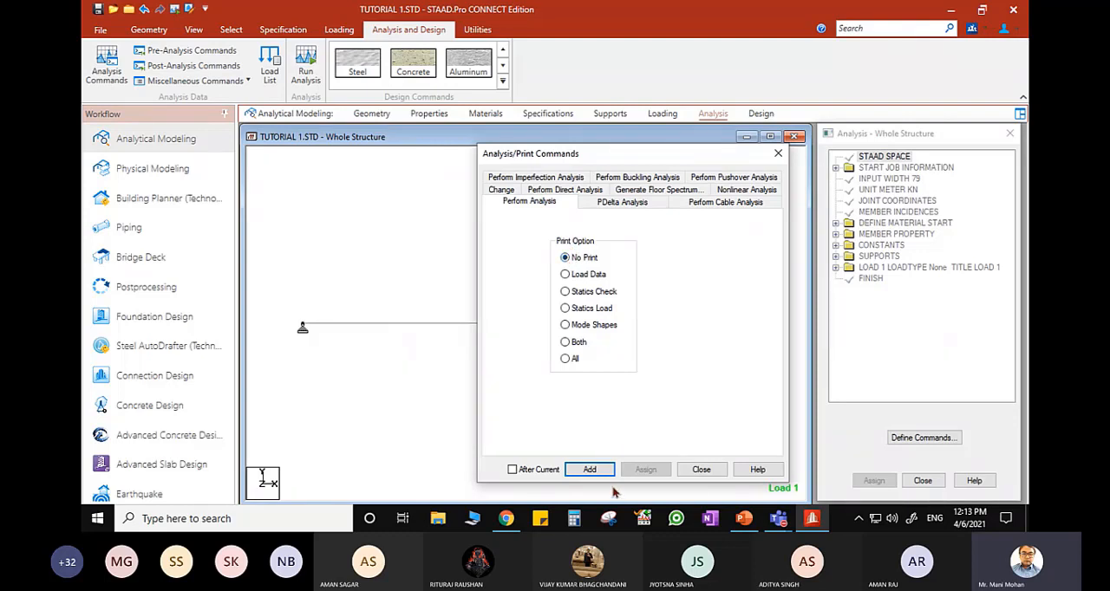
{"action": "left_click", "coordinate": [590, 469]}
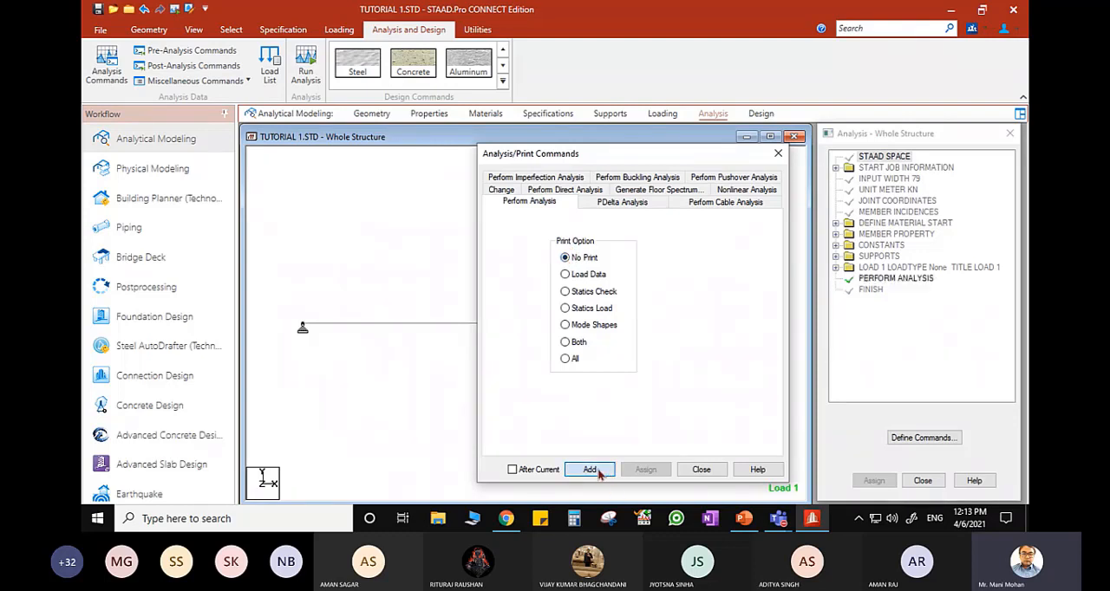
{"action": "left_click", "coordinate": [701, 470]}
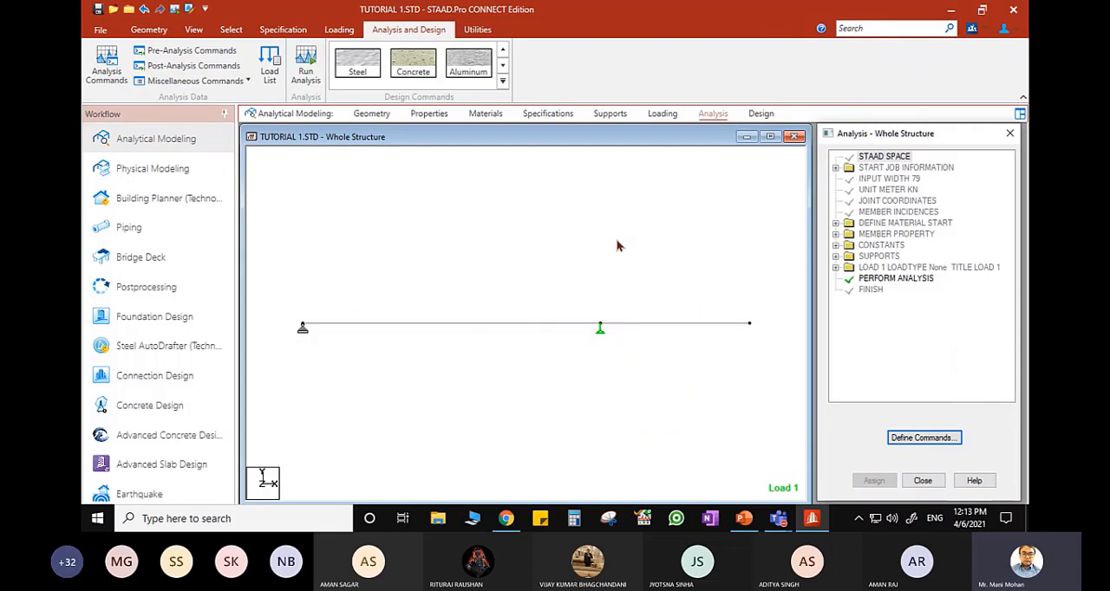
- Run the analysis of the beam model and finish with the option to view the output file
{"action": "left_click", "coordinate": [305, 69]}
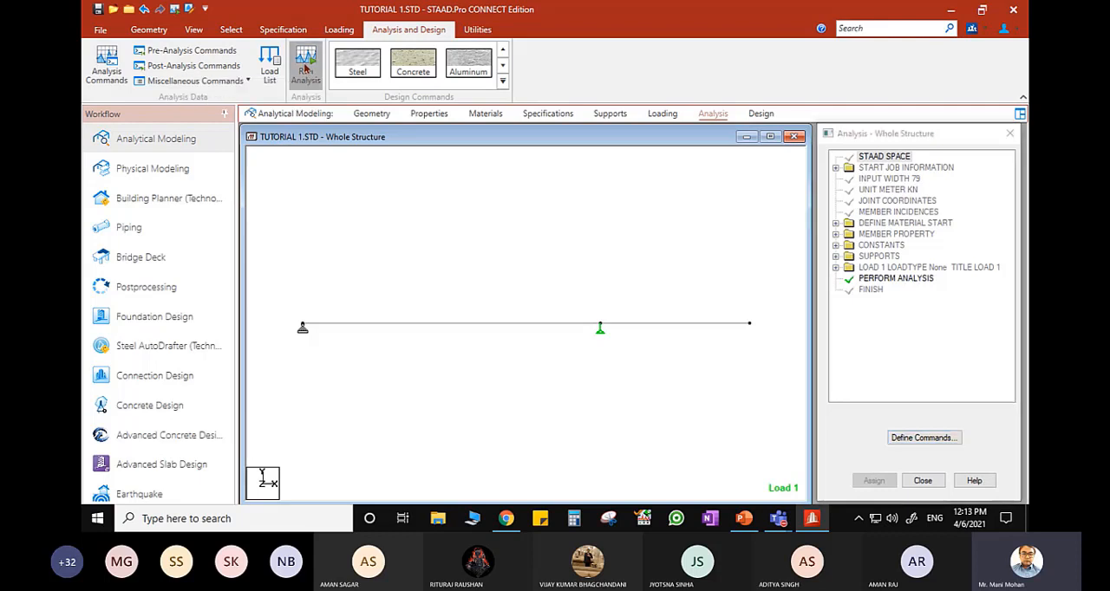
{"action": "left_click", "coordinate": [548, 339]}
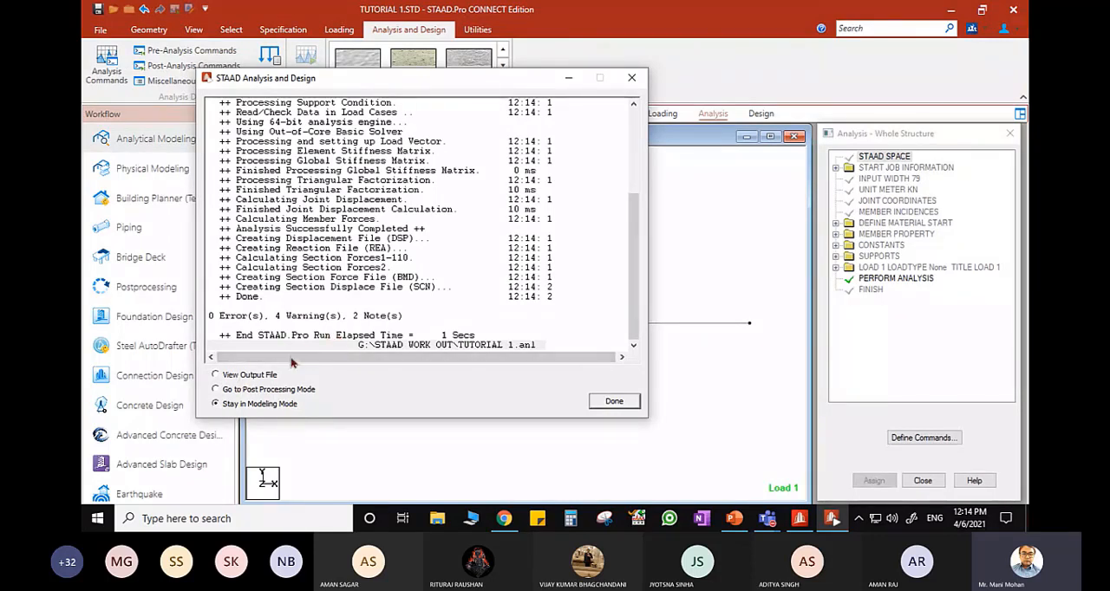
{"action": "left_click", "coordinate": [216, 376]}
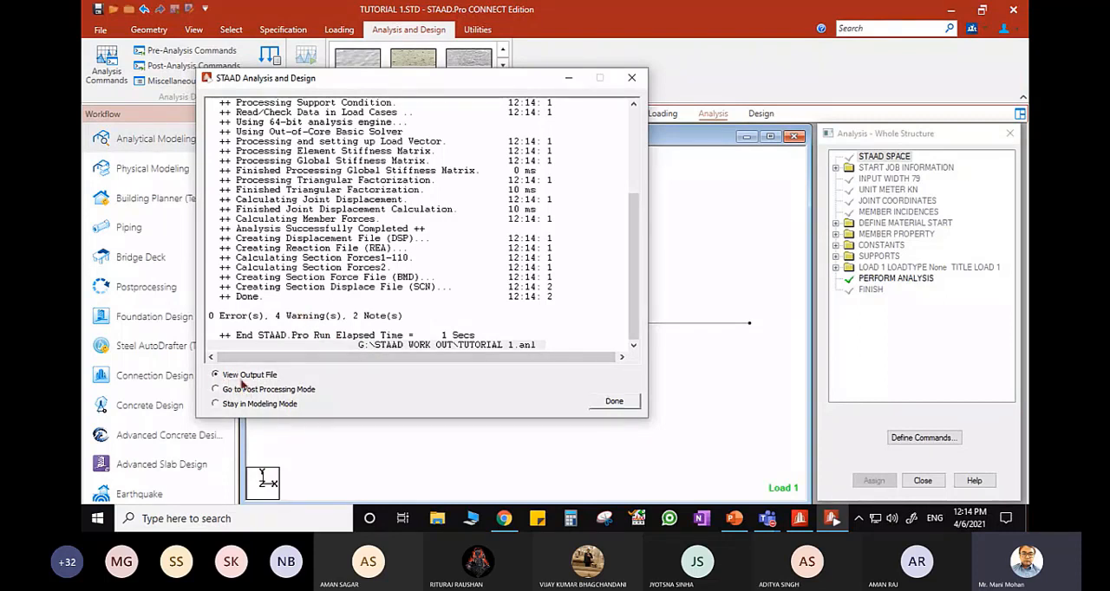
{"action": "left_click", "coordinate": [631, 403]}
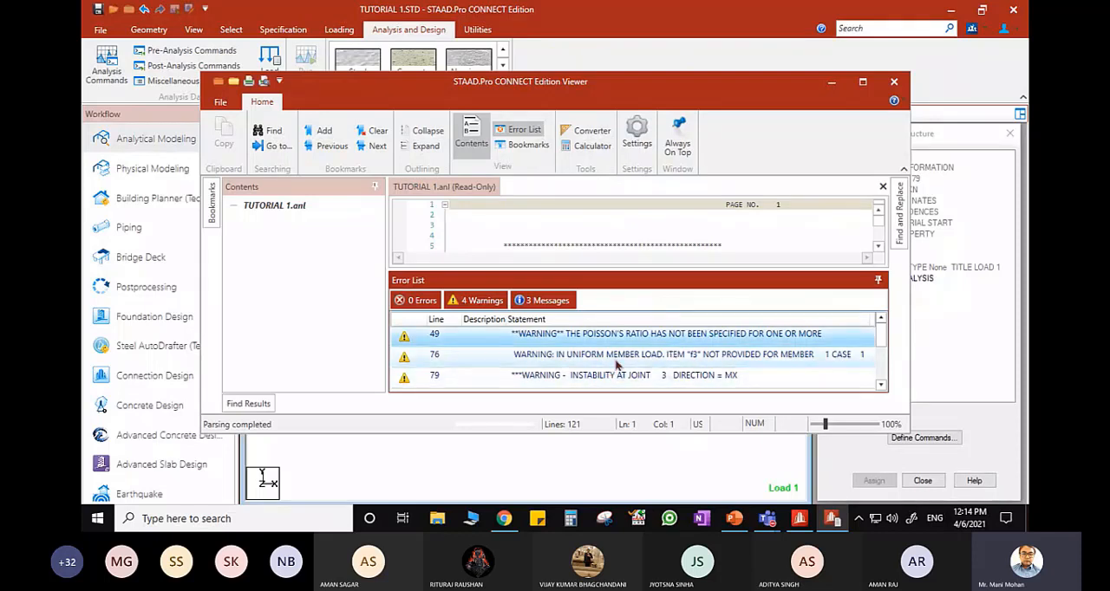
- Review the warnings and notes in the output file's error list, and close the output viewer
{"action": "scroll", "coordinate": [620, 364], "scroll_direction": "down", "scroll_amount": 4}
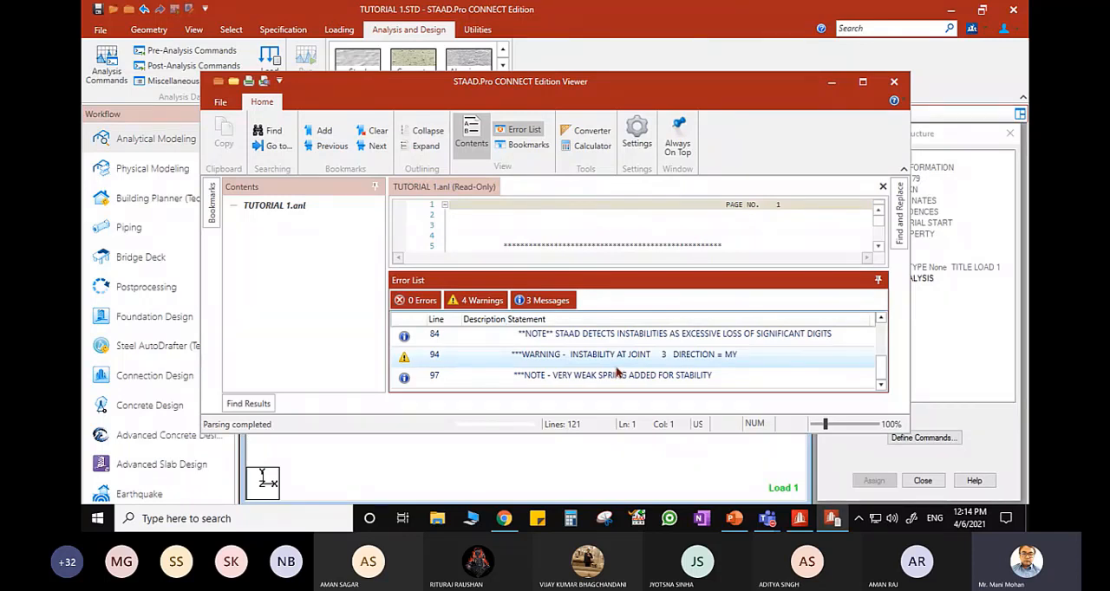
{"action": "scroll", "coordinate": [618, 372], "scroll_direction": "up", "scroll_amount": 4}
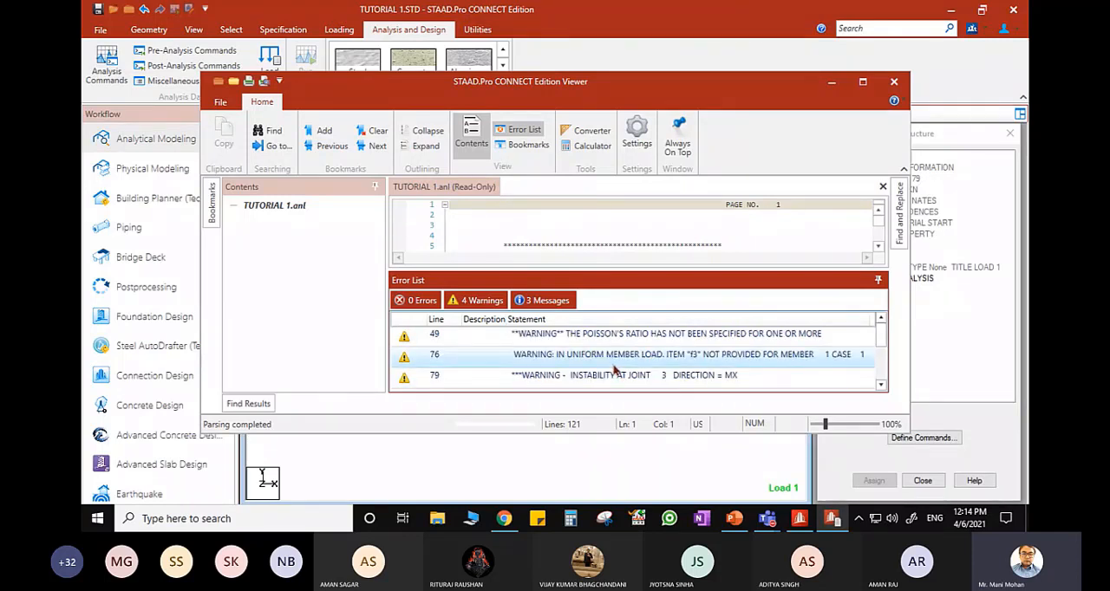
{"action": "left_click", "coordinate": [613, 365]}
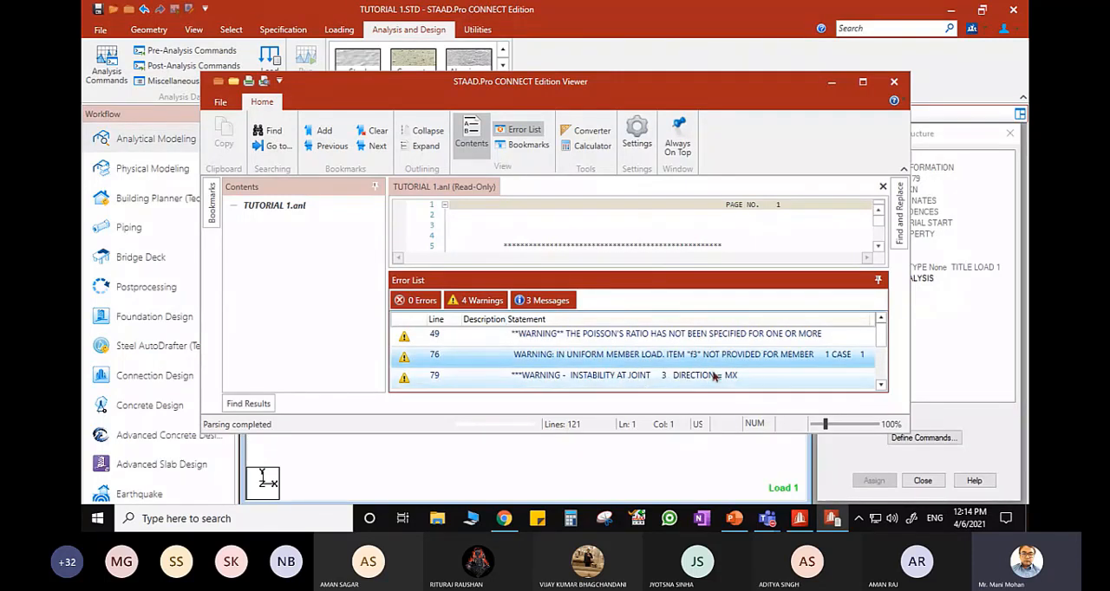
{"action": "left_click", "coordinate": [894, 82]}
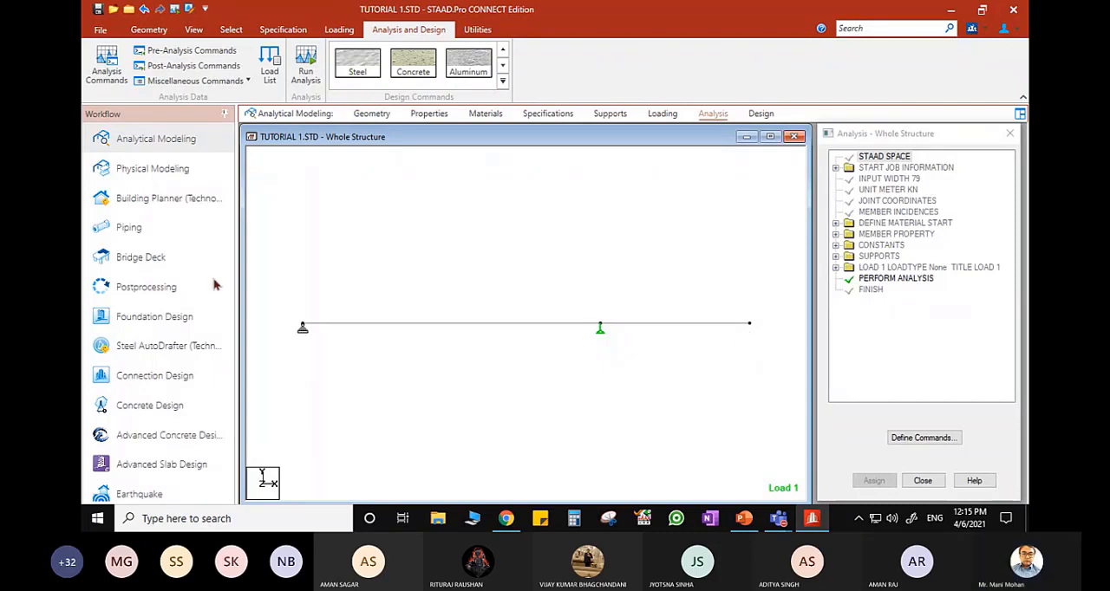
- Enter Postprocessing with load case LOAD 1 selected and maximise the structure's displacement view
{"action": "left_click", "coordinate": [144, 290]}
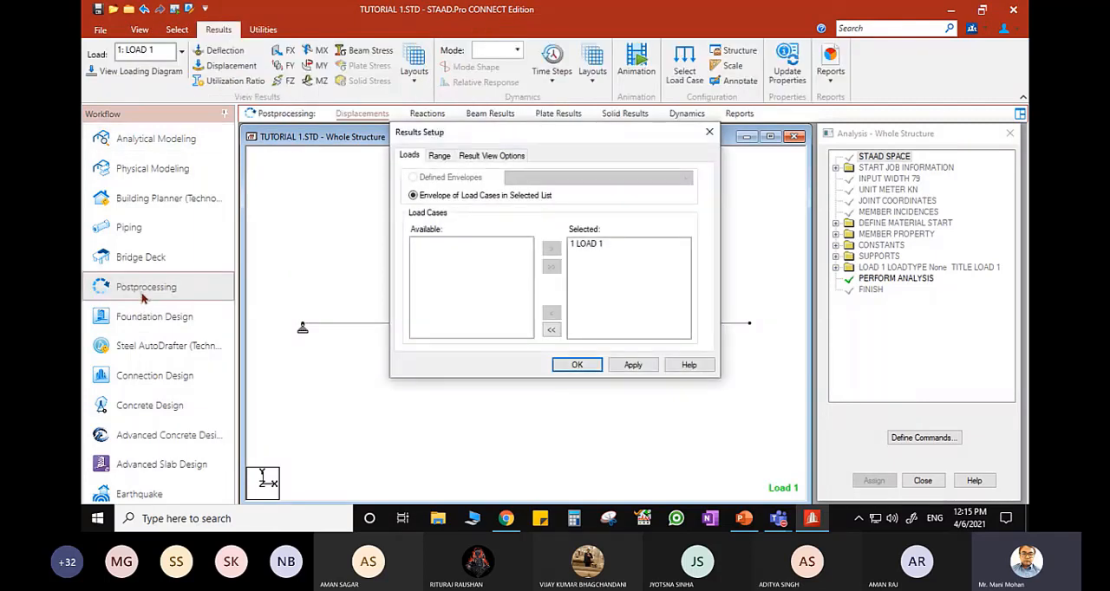
{"action": "left_click", "coordinate": [597, 246]}
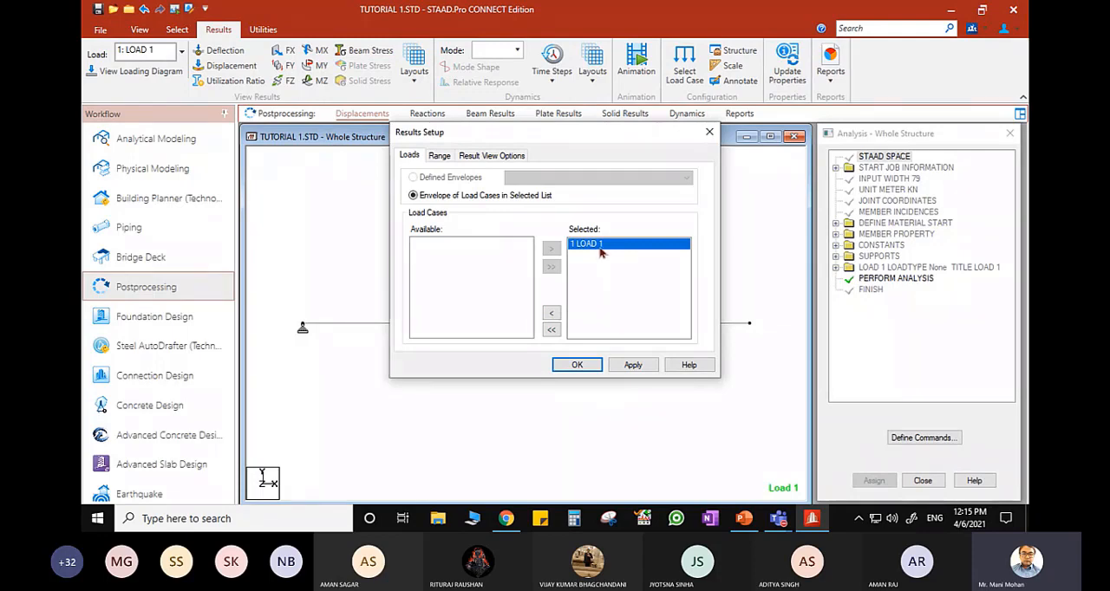
{"action": "left_click", "coordinate": [577, 365]}
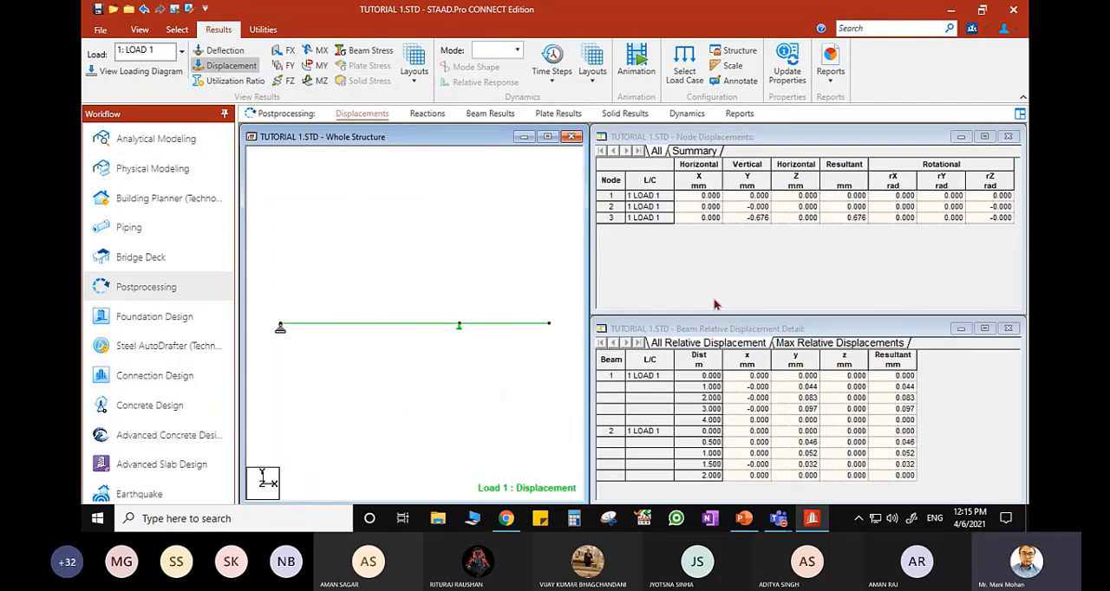
{"action": "left_click", "coordinate": [548, 137]}
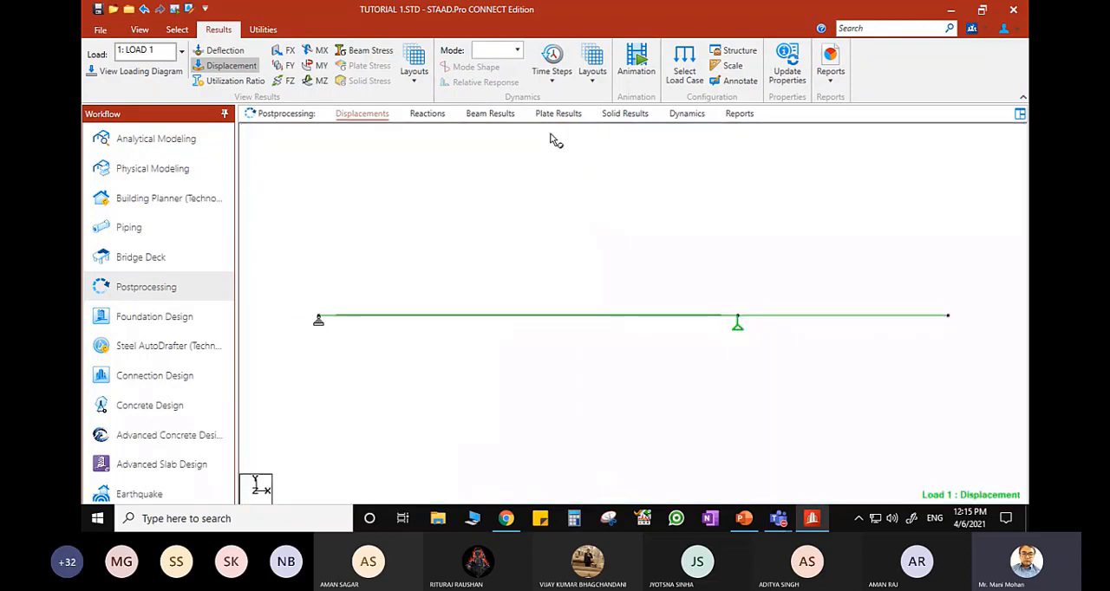
- Display the support reactions in a maximised view and move both reaction labels below their supports with the text cursor
{"action": "left_click", "coordinate": [427, 113]}
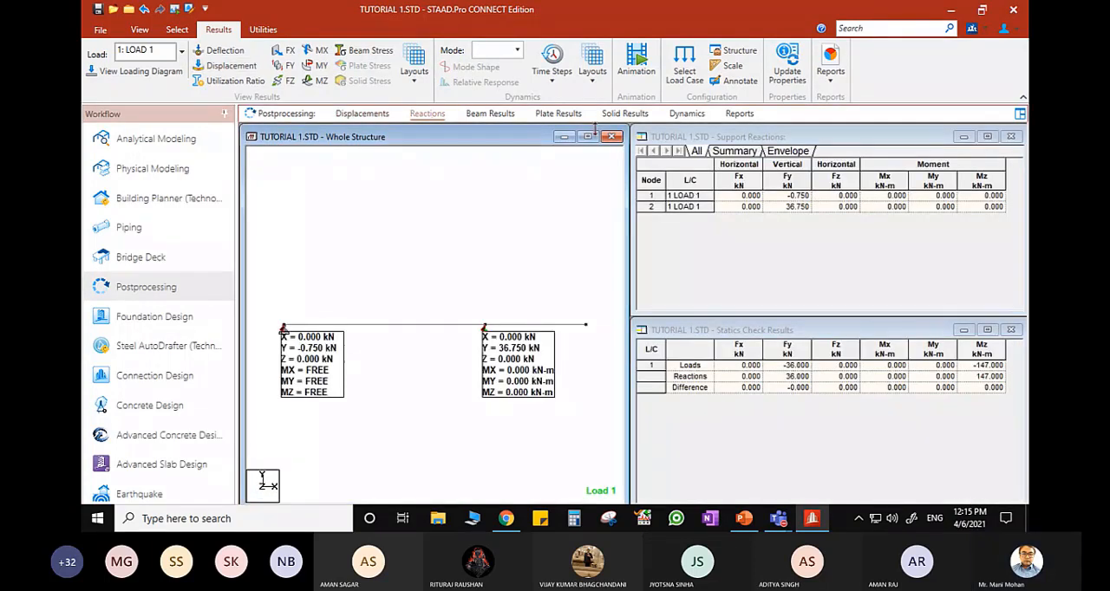
{"action": "left_click", "coordinate": [593, 136]}
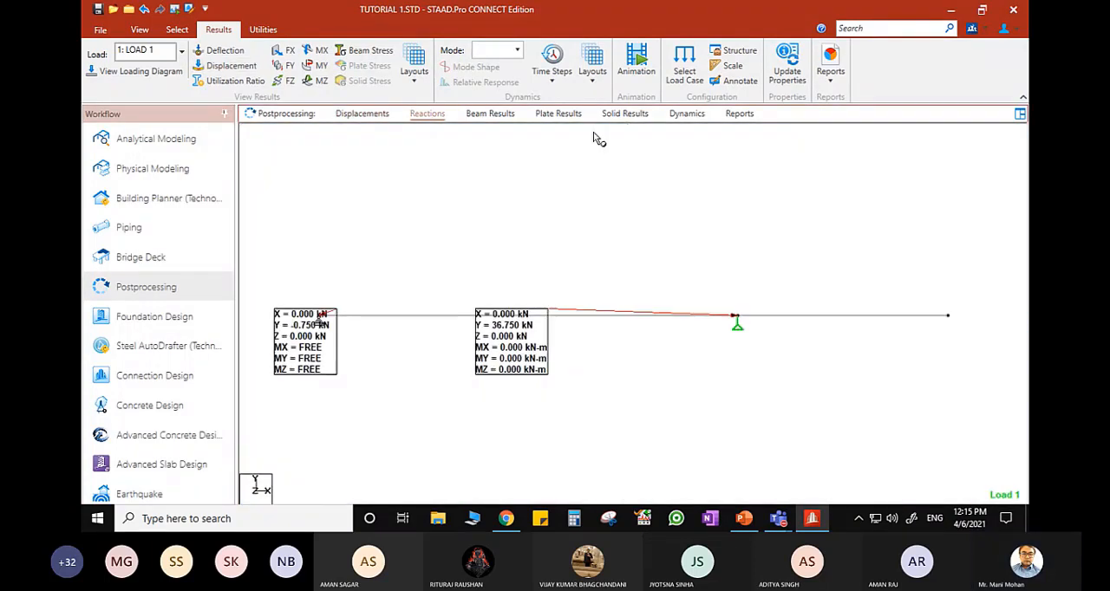
{"action": "left_click", "coordinate": [140, 30]}
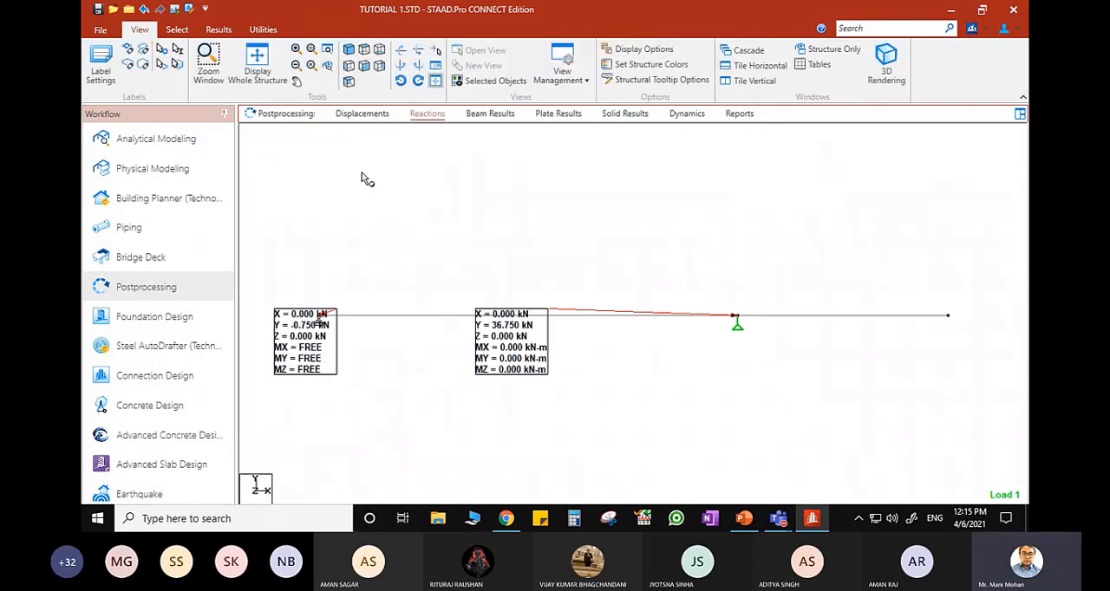
{"action": "left_click", "coordinate": [178, 32]}
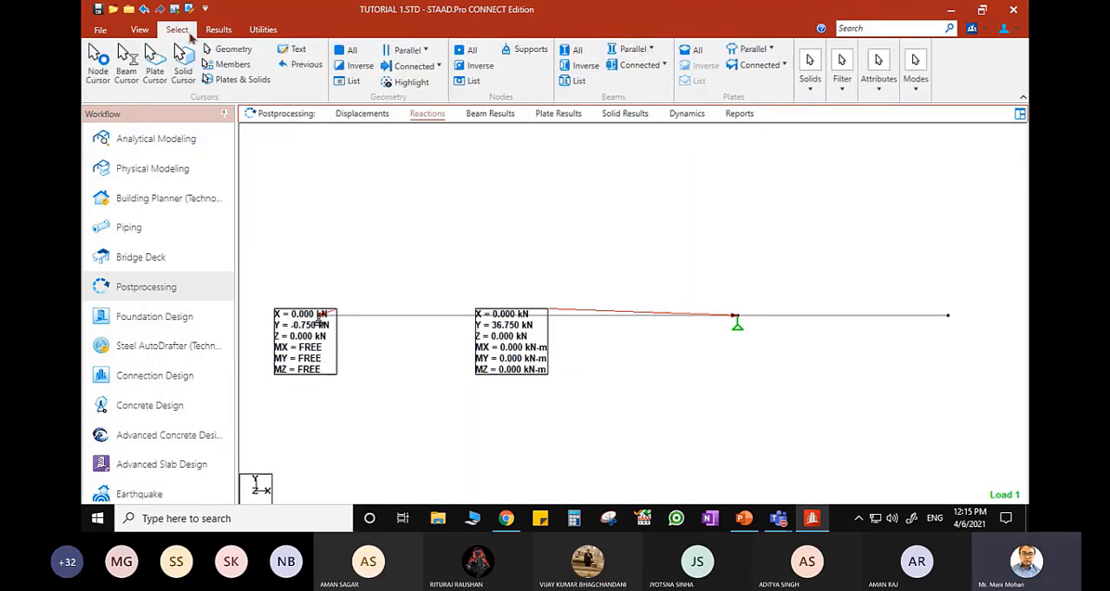
{"action": "left_click", "coordinate": [296, 53]}
{"action": "left_click_drag", "start_coordinate": [307, 352], "coordinate": [307, 389]}
{"action": "left_click_drag", "start_coordinate": [522, 354], "coordinate": [795, 397]}
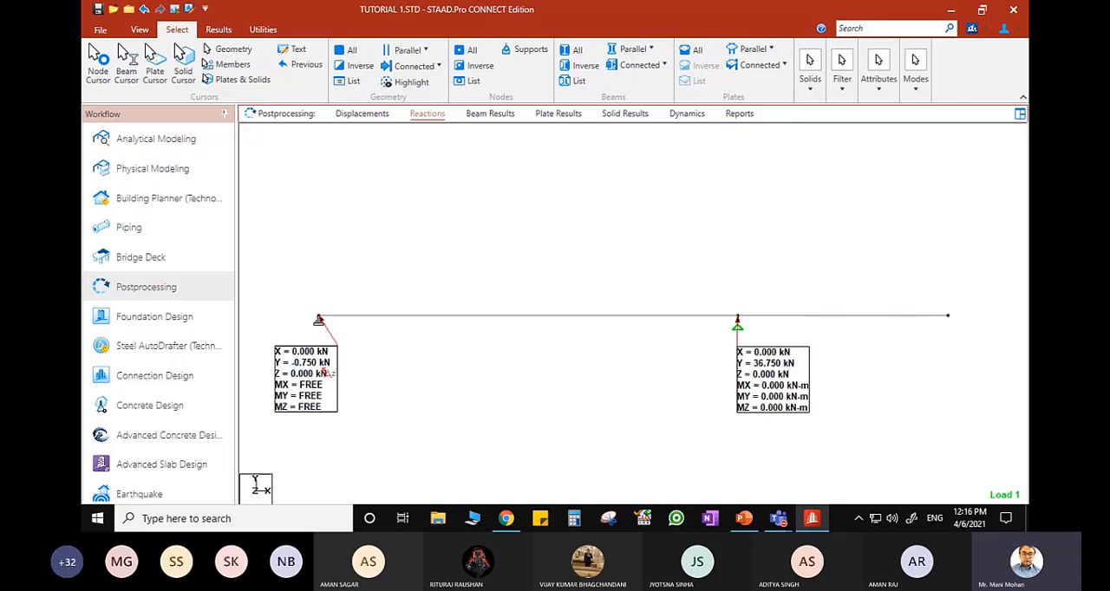
- Switch to PowerPoint, check the hand calculations on slide 2, and return to the maximised reactions view in STAAD.Pro
{"action": "left_click", "coordinate": [744, 519]}
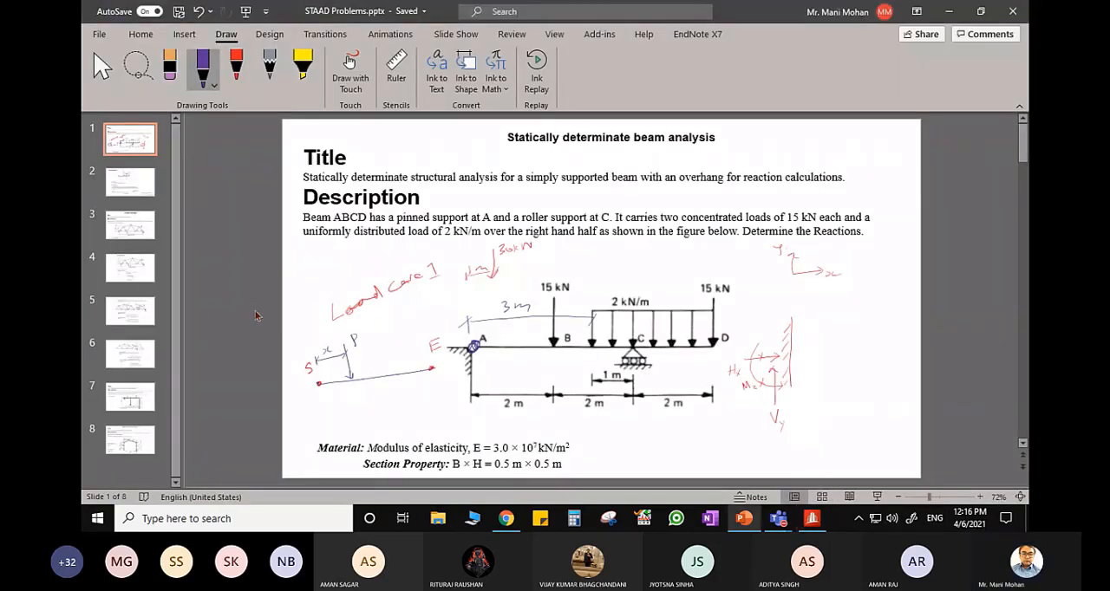
{"action": "scroll", "coordinate": [260, 319], "scroll_direction": "down", "scroll_amount": 1}
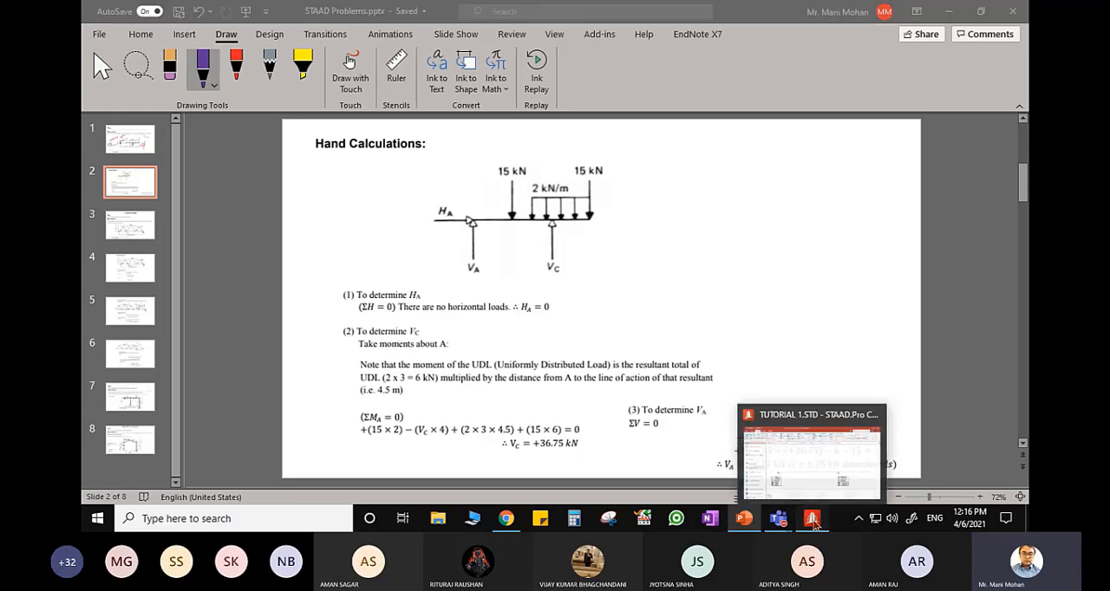
{"action": "left_click", "coordinate": [812, 520]}
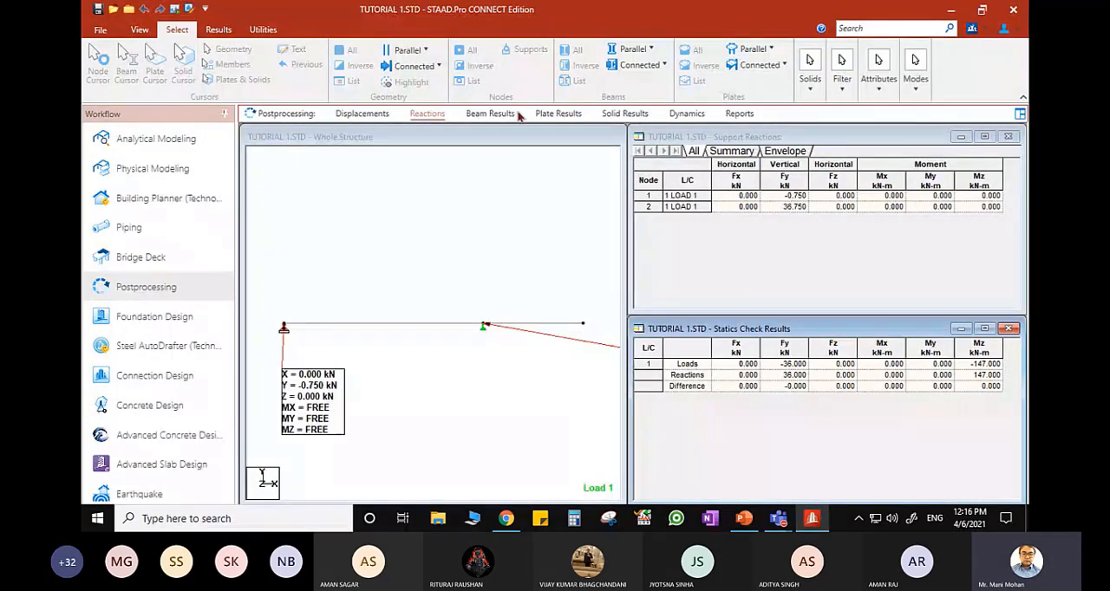
{"action": "double_click", "coordinate": [517, 137]}
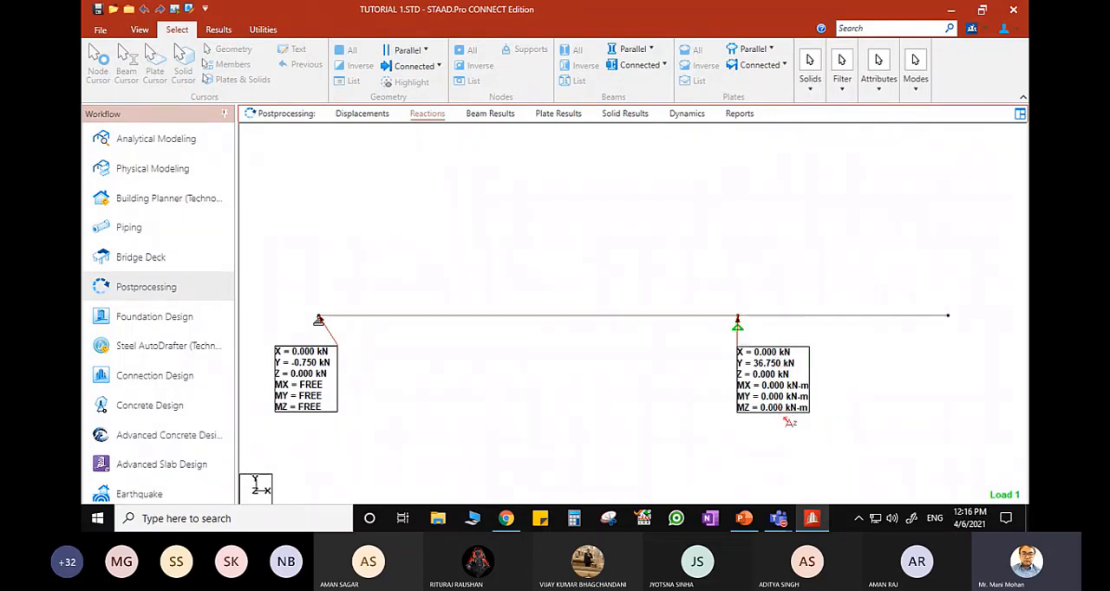
- Visit Analytical Modeling, return to the Postprocessing displacements, and enable immediate application of changes in the diagram scales
{"action": "left_click", "coordinate": [196, 142]}
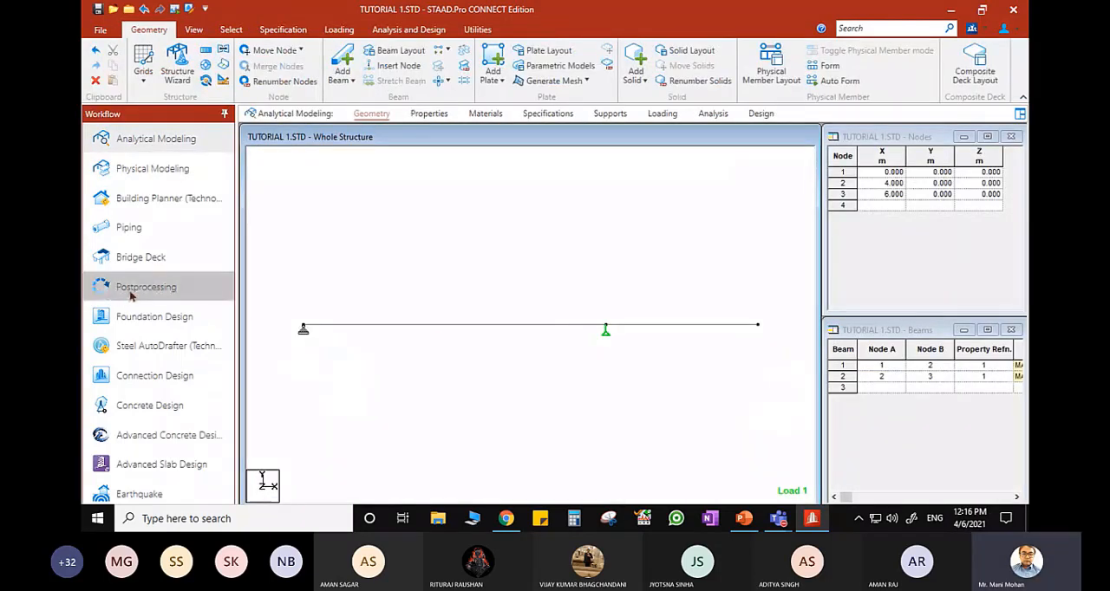
{"action": "left_click", "coordinate": [169, 295]}
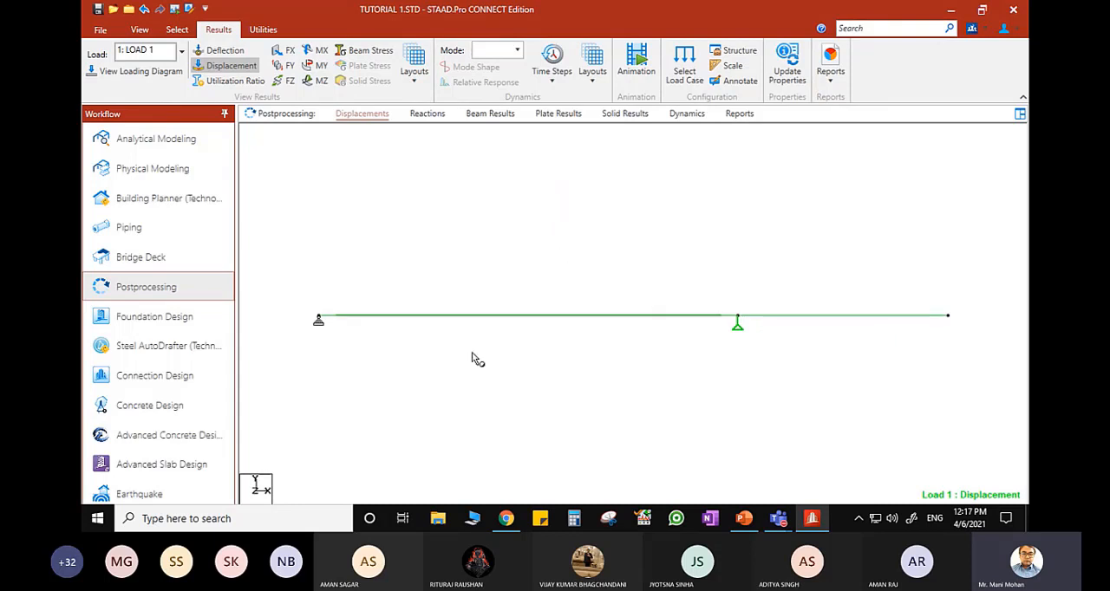
{"action": "right_click", "coordinate": [477, 220]}
{"action": "left_click", "coordinate": [536, 381]}
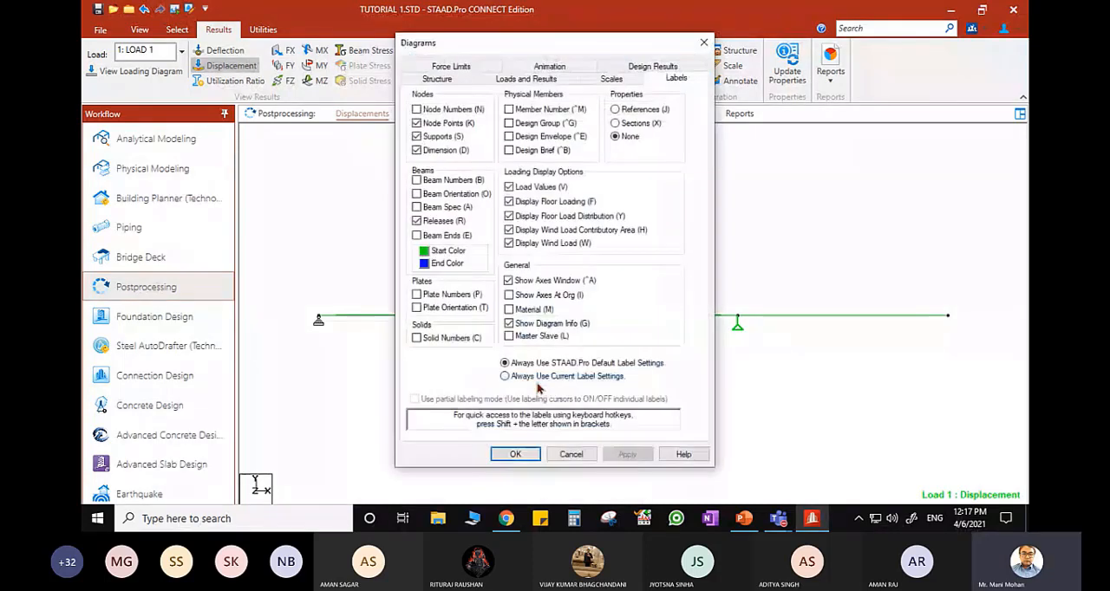
{"action": "left_click", "coordinate": [613, 78]}
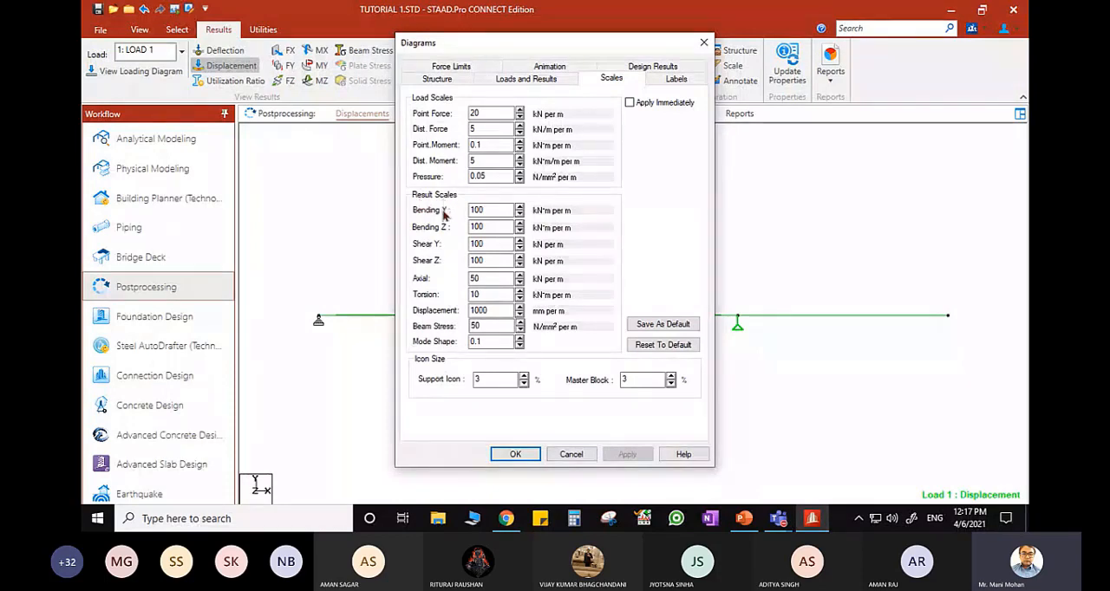
{"action": "left_click", "coordinate": [494, 310]}
{"action": "left_click_drag", "start_coordinate": [582, 37], "coordinate": [411, 32]}
{"action": "left_click", "coordinate": [464, 98]}
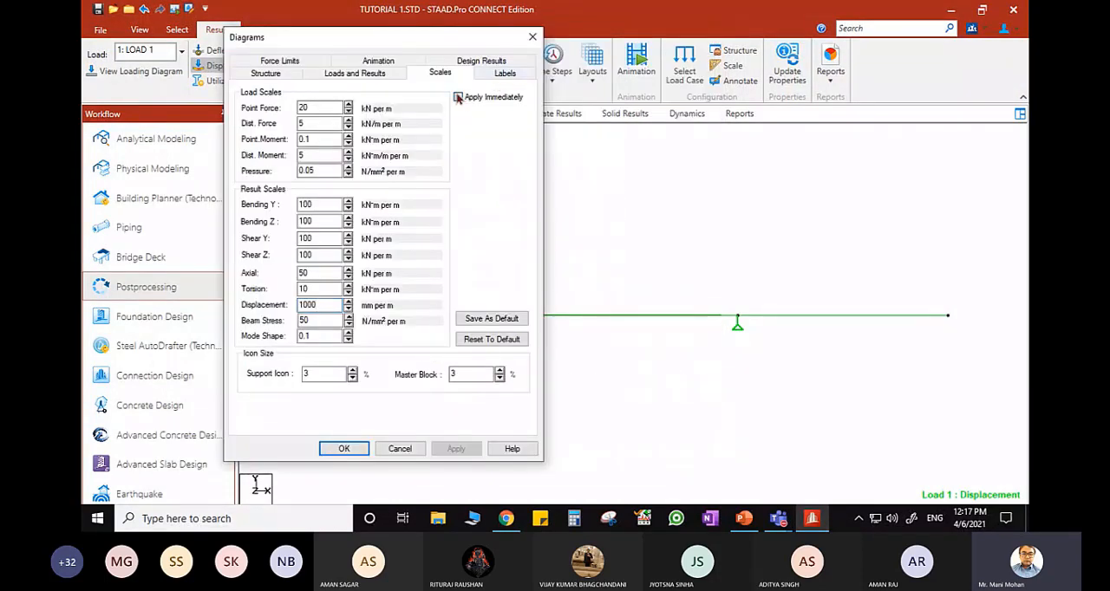
- Set the displacement diagram scale to 0.9 mm per m and accept the diagram settings
{"action": "left_click", "coordinate": [348, 310]}
{"action": "left_click", "coordinate": [348, 309]}
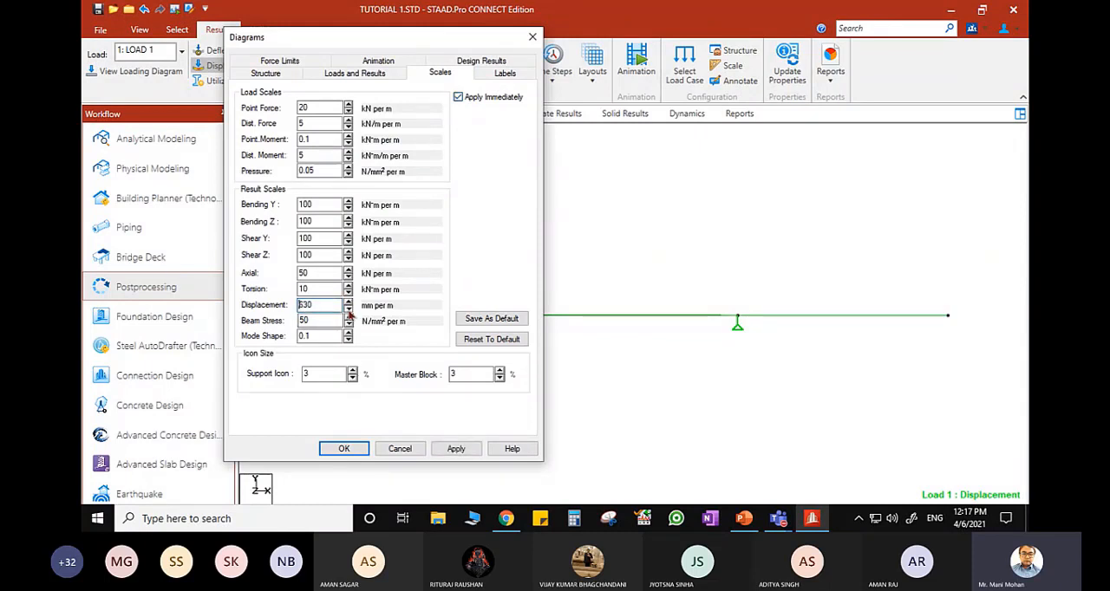
{"action": "left_click", "coordinate": [348, 310]}
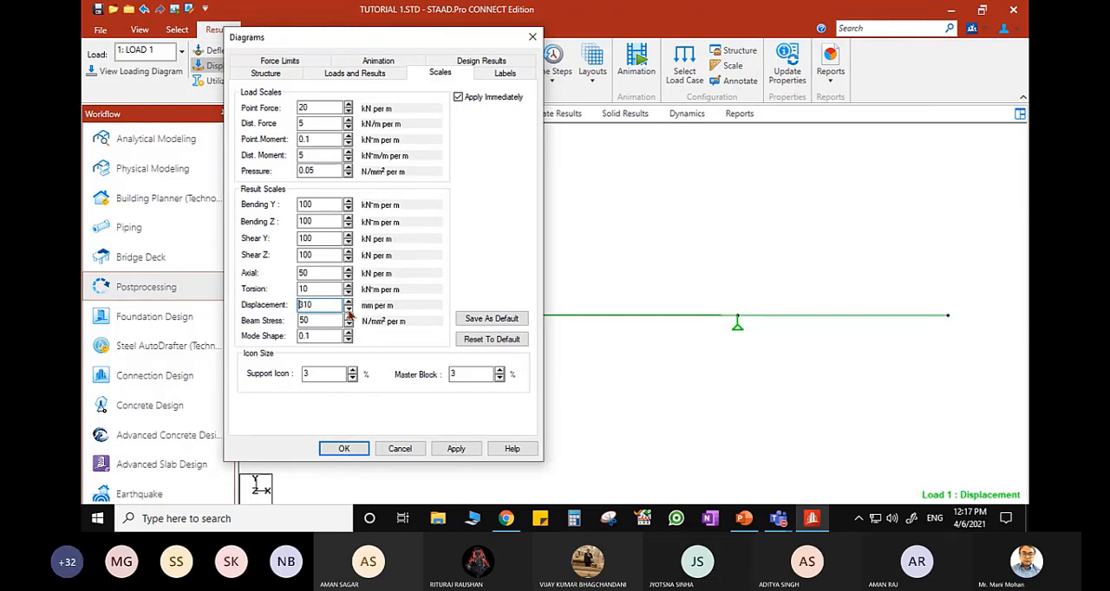
{"action": "left_click", "coordinate": [347, 309]}
{"action": "left_click", "coordinate": [349, 310]}
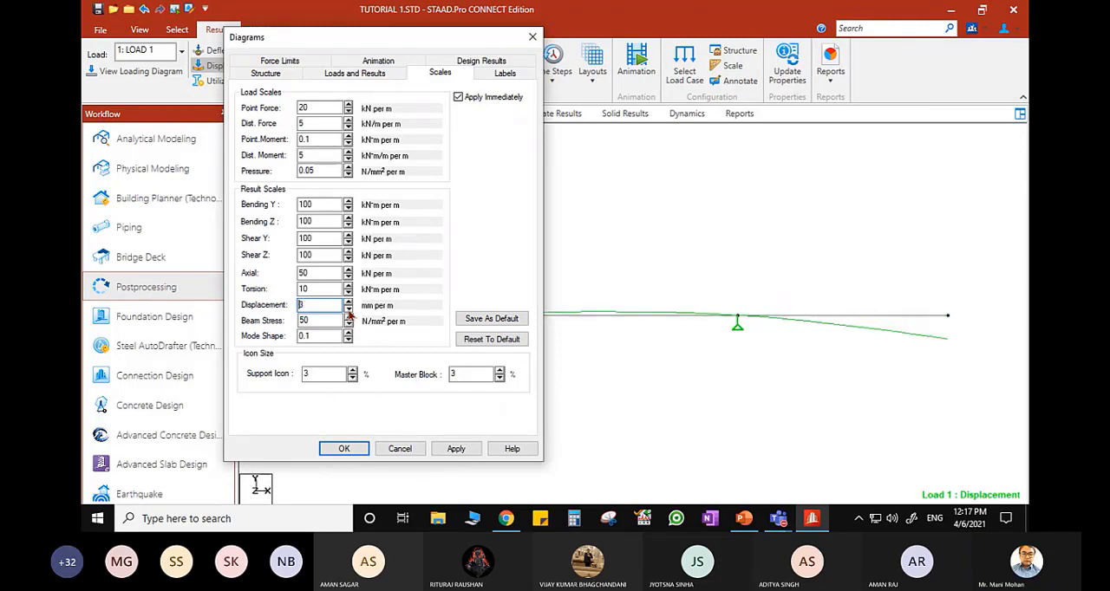
{"action": "left_click", "coordinate": [345, 448]}
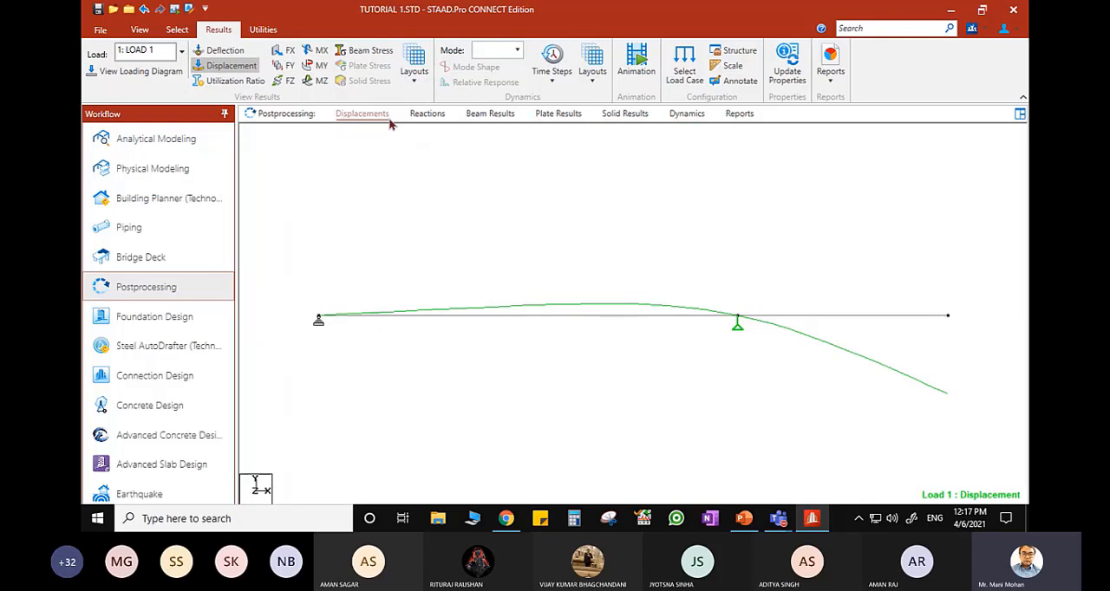
- Display the support reactions again and maximise the whole structure view
{"action": "left_click", "coordinate": [431, 115]}
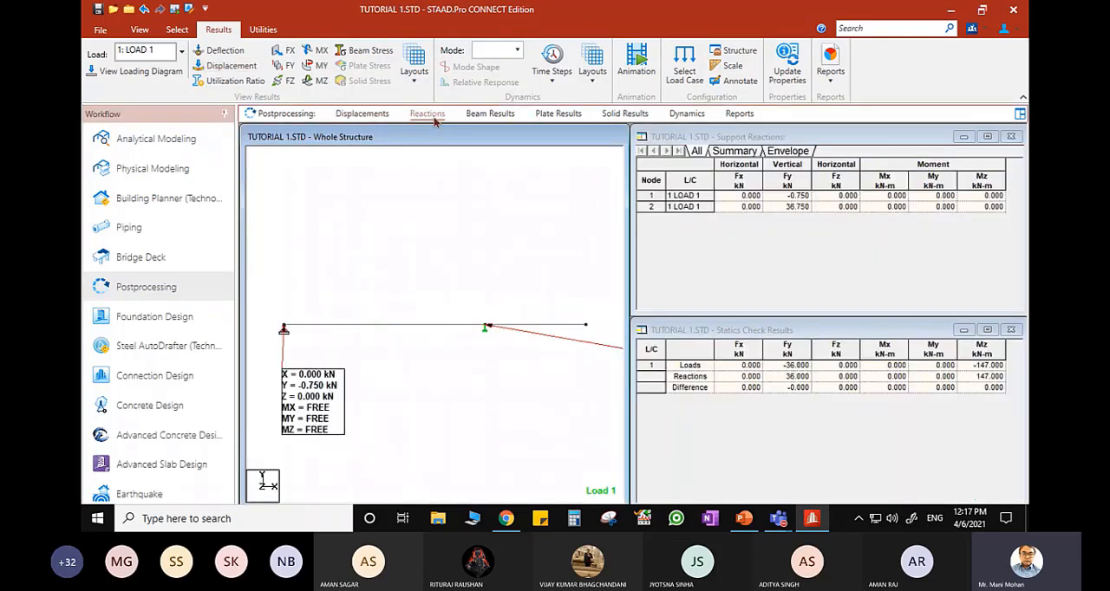
{"action": "double_click", "coordinate": [592, 140]}
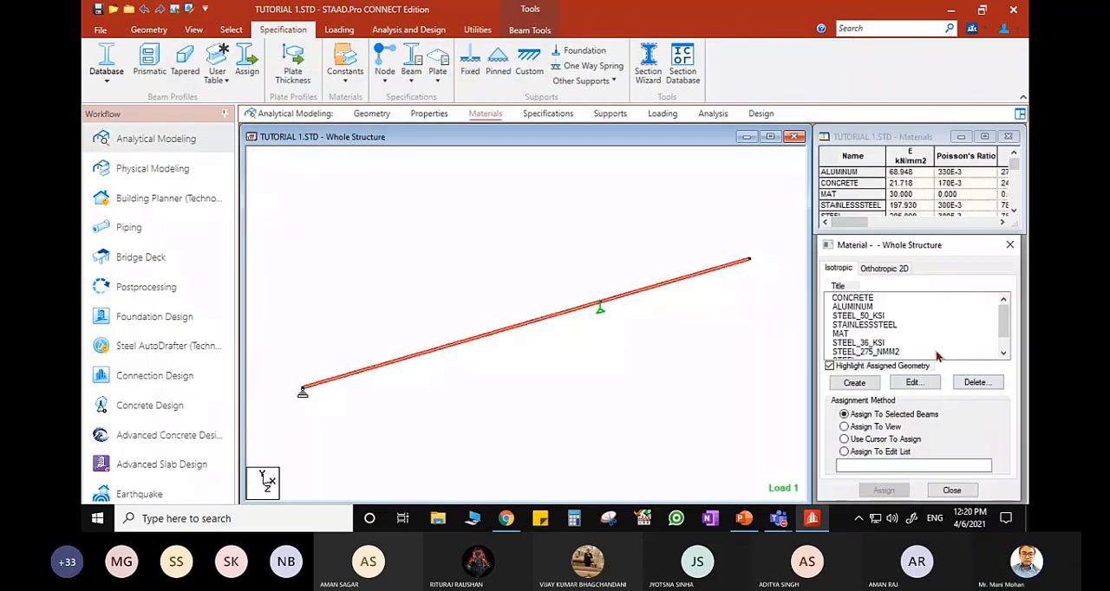
{"action": "left_click", "coordinate": [867, 348]}
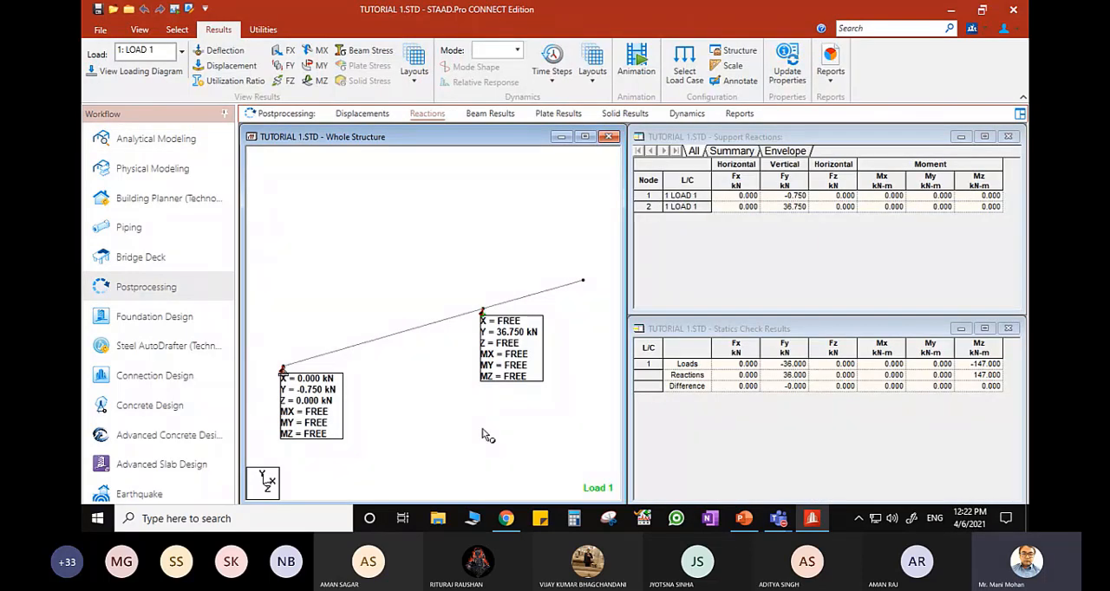
- Switch to PowerPoint and open slide 3 with the Pin Jointed Truss Analysis problem
{"action": "left_click", "coordinate": [818, 525]}
{"action": "left_click", "coordinate": [819, 525]}
{"action": "left_click", "coordinate": [747, 522]}
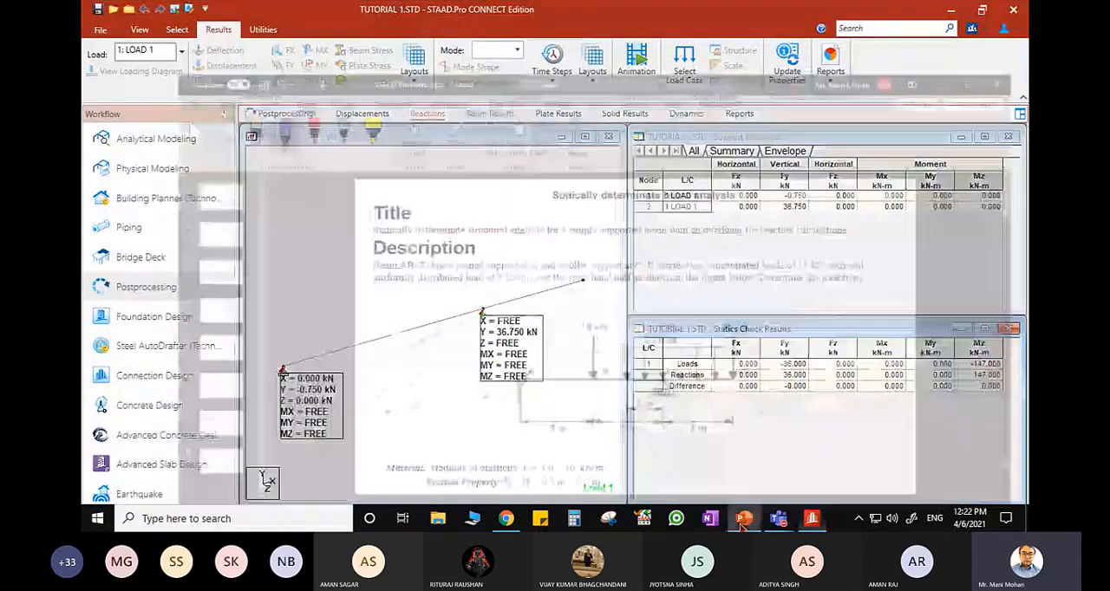
{"action": "left_click", "coordinate": [140, 228]}
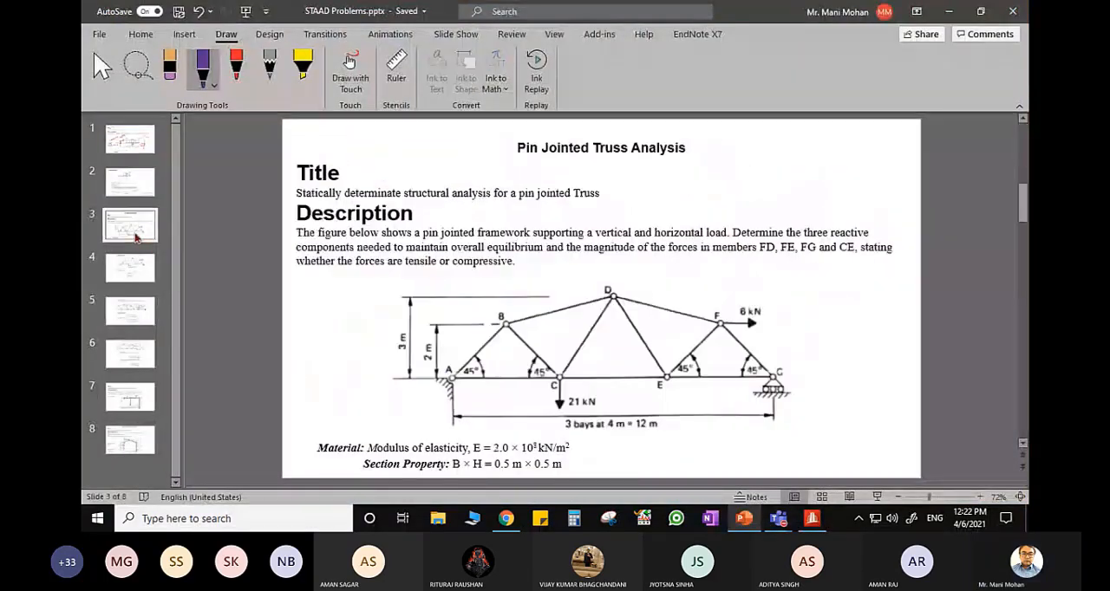
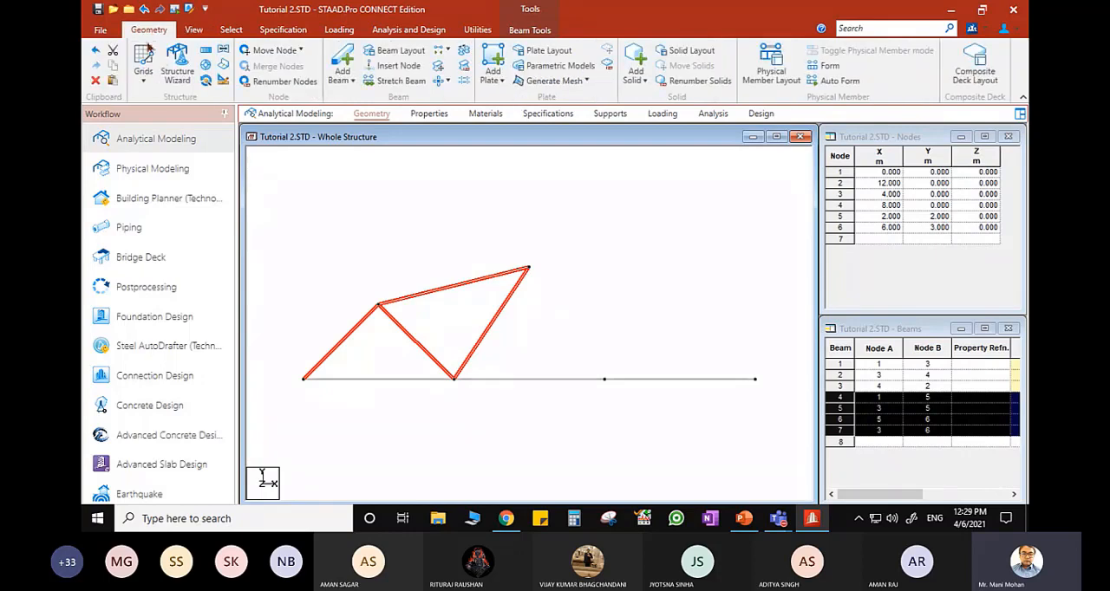
- Mirror the selected truss members as a copy about the Y-Z plane through apex node 6, at X = 6 m
{"action": "left_click", "coordinate": [222, 53]}
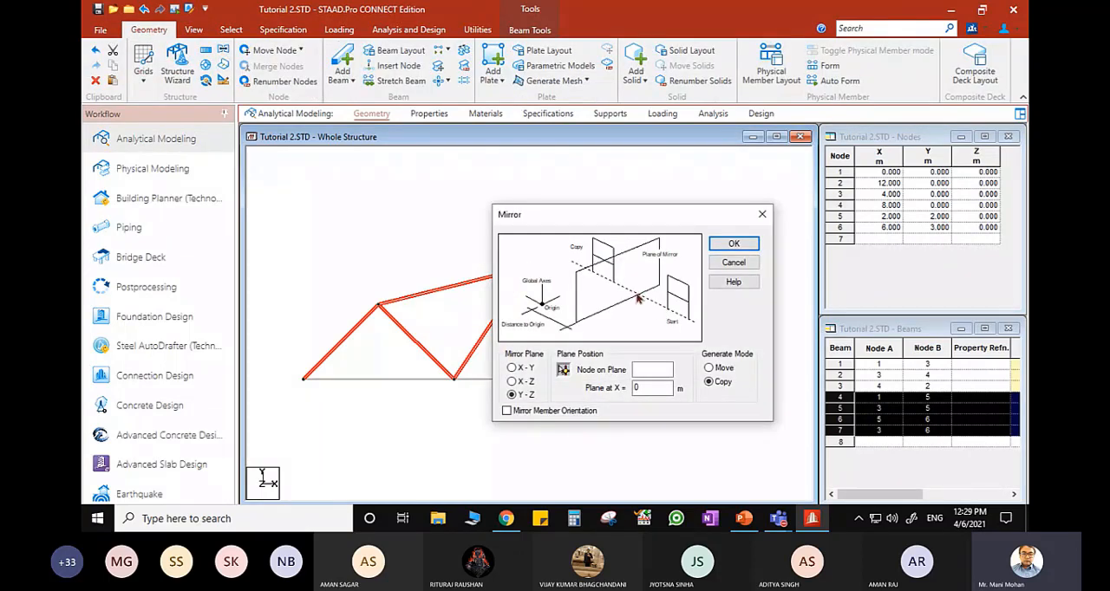
{"action": "left_click_drag", "start_coordinate": [609, 221], "coordinate": [642, 121]}
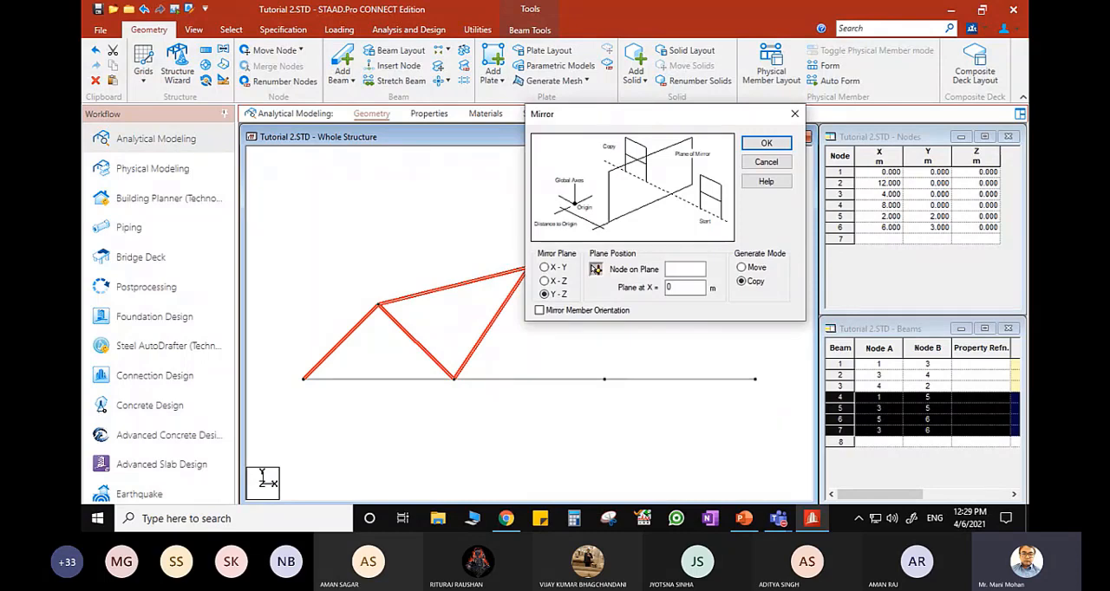
{"action": "left_click_drag", "start_coordinate": [573, 114], "coordinate": [253, 79]}
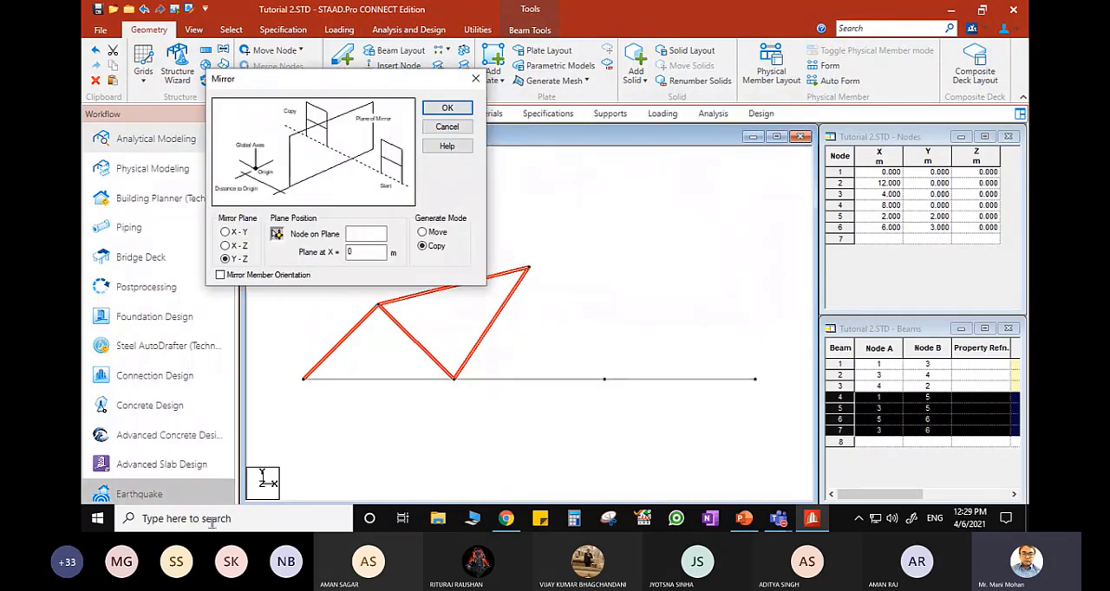
{"action": "left_click", "coordinate": [277, 234]}
{"action": "left_click", "coordinate": [528, 271]}
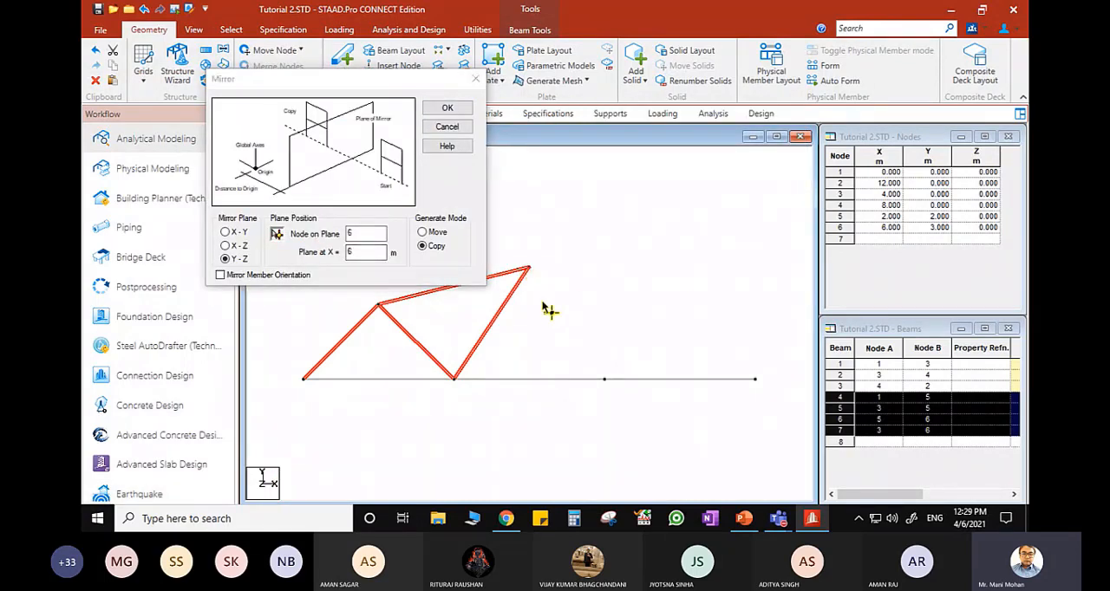
{"action": "left_click", "coordinate": [447, 108]}
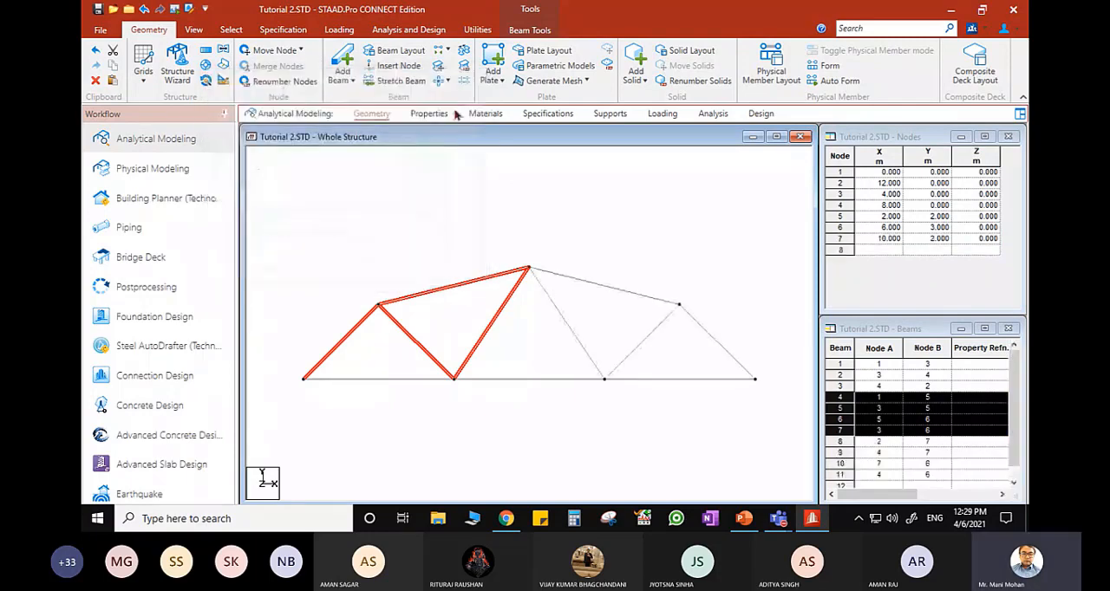
{"action": "left_click", "coordinate": [564, 294]}
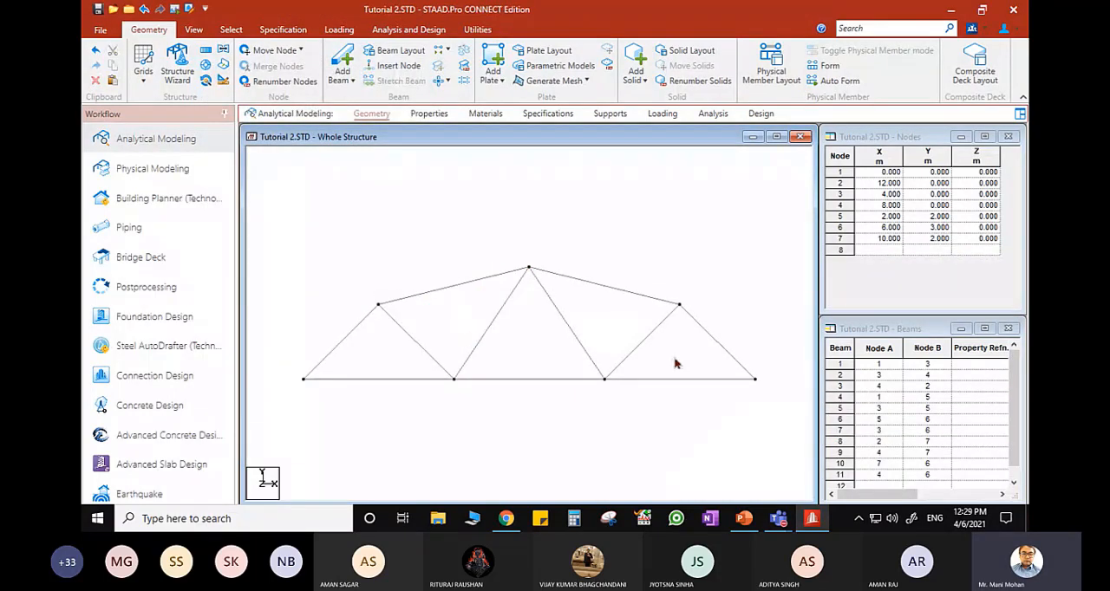
{"action": "middle_click_drag", "start_coordinate": [588, 401], "coordinate": [605, 361]}
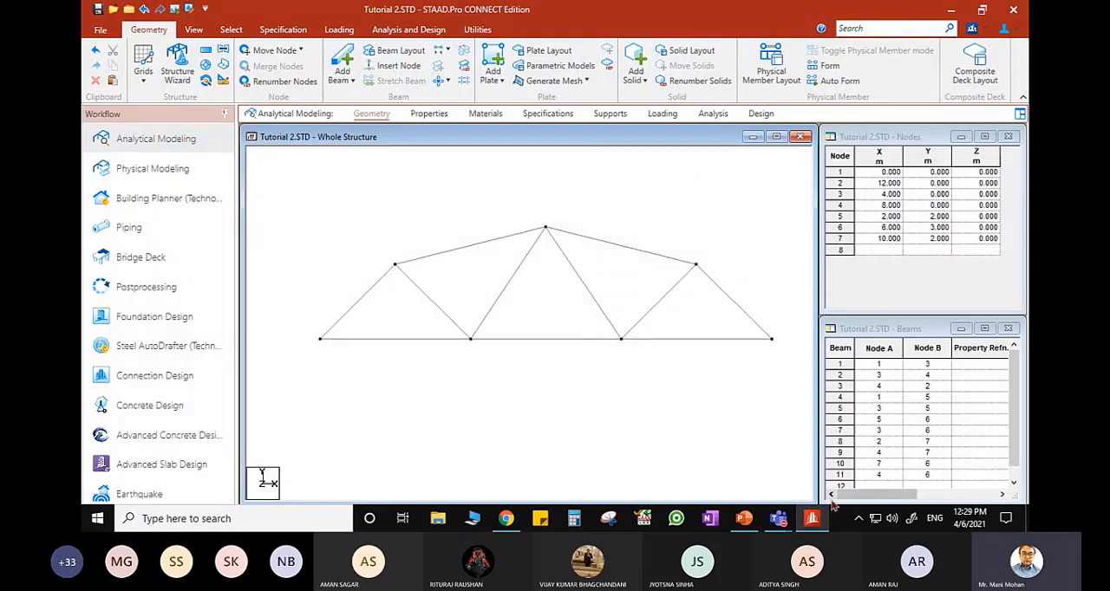
- Switch to PowerPoint, check the truss material and section data on slide 3, and return to STAAD.Pro
{"action": "left_click", "coordinate": [812, 520]}
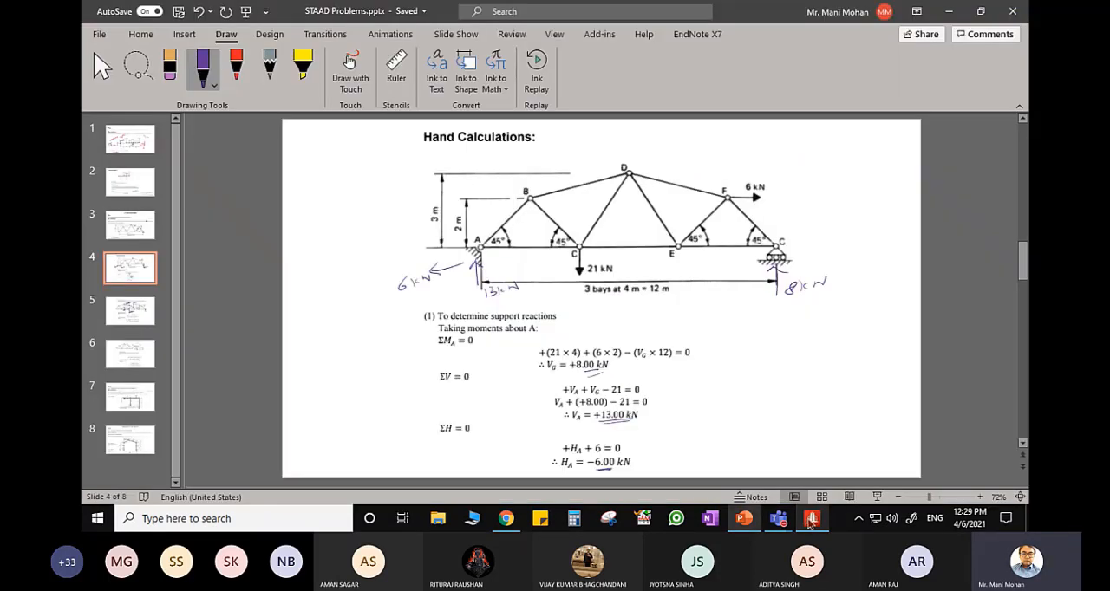
{"action": "scroll", "coordinate": [479, 329], "scroll_direction": "up", "scroll_amount": 1}
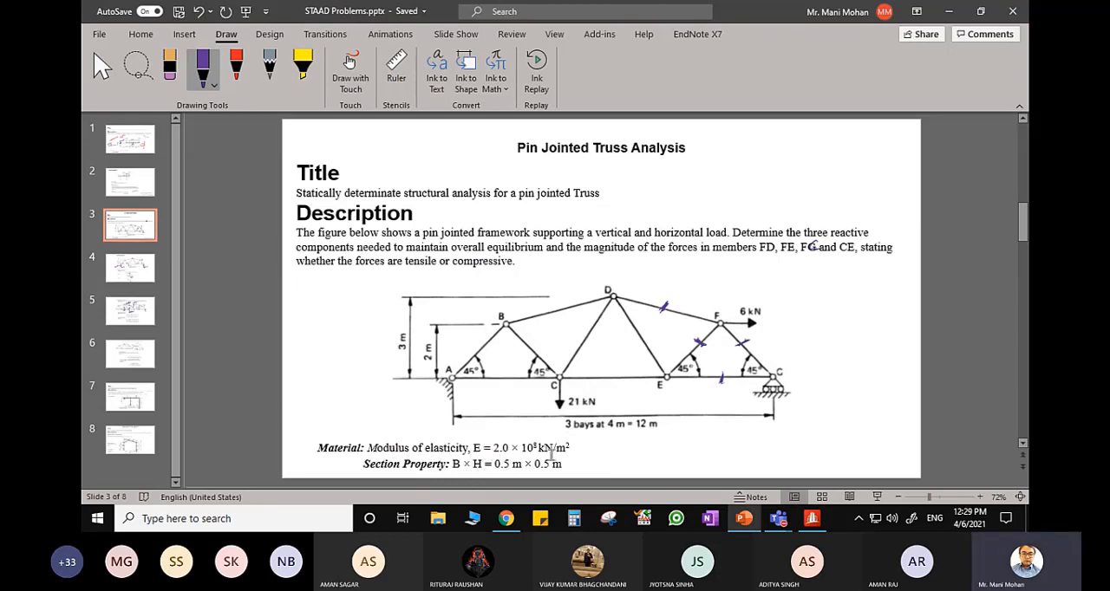
{"action": "left_click", "coordinate": [813, 520]}
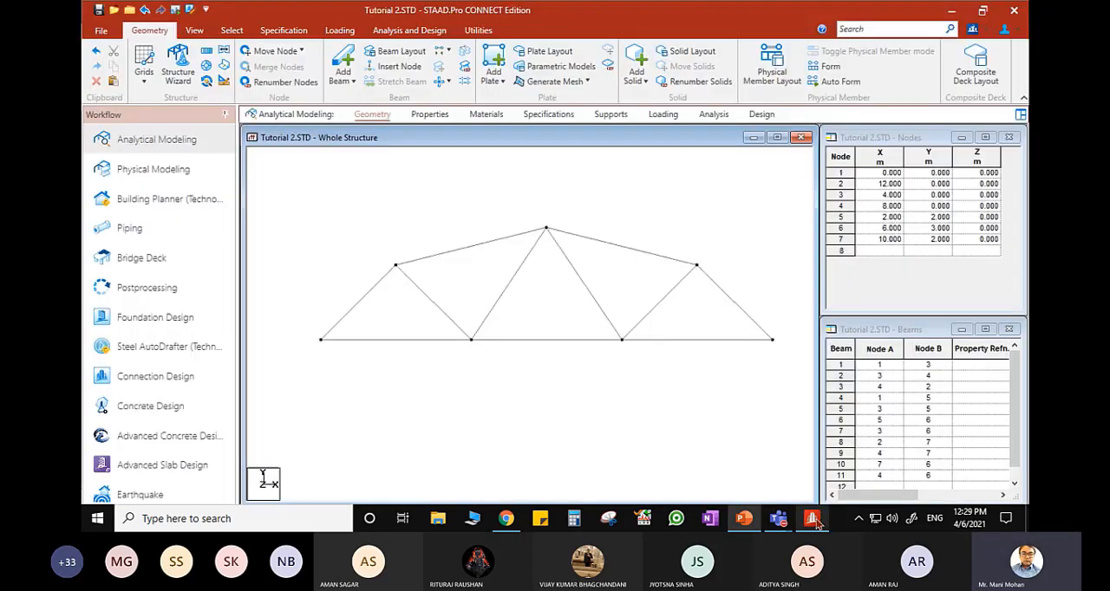
- Create an isotropic material titled MAT1 with a Young's modulus of 2e8 kN/m2, checking the value on the PowerPoint slide
{"action": "left_click", "coordinate": [484, 115]}
{"action": "scroll", "coordinate": [872, 346], "scroll_direction": "down", "scroll_amount": 1}
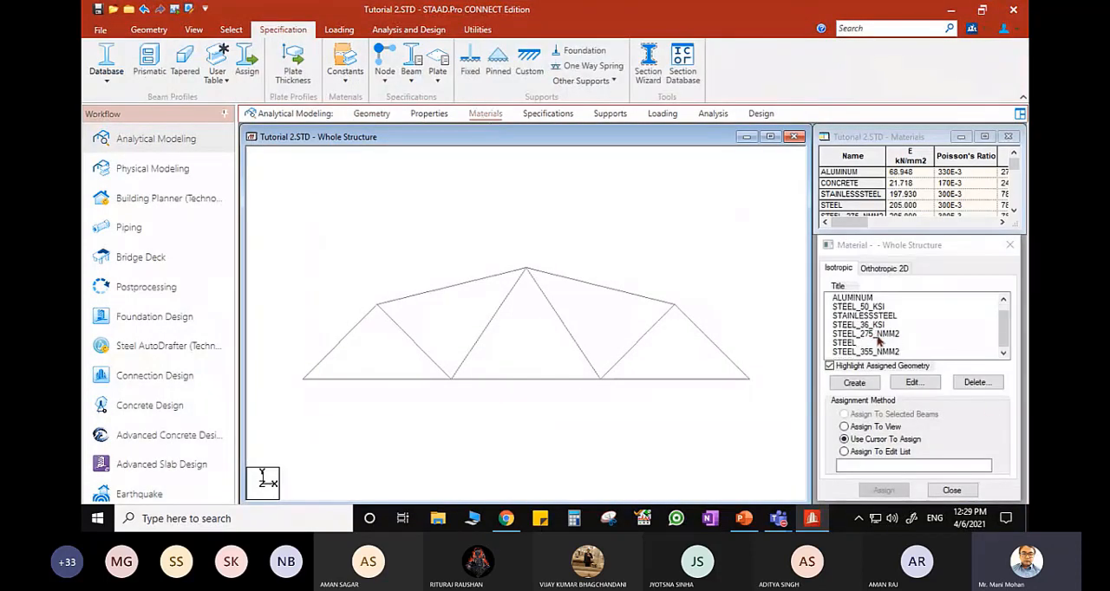
{"action": "left_click", "coordinate": [854, 383]}
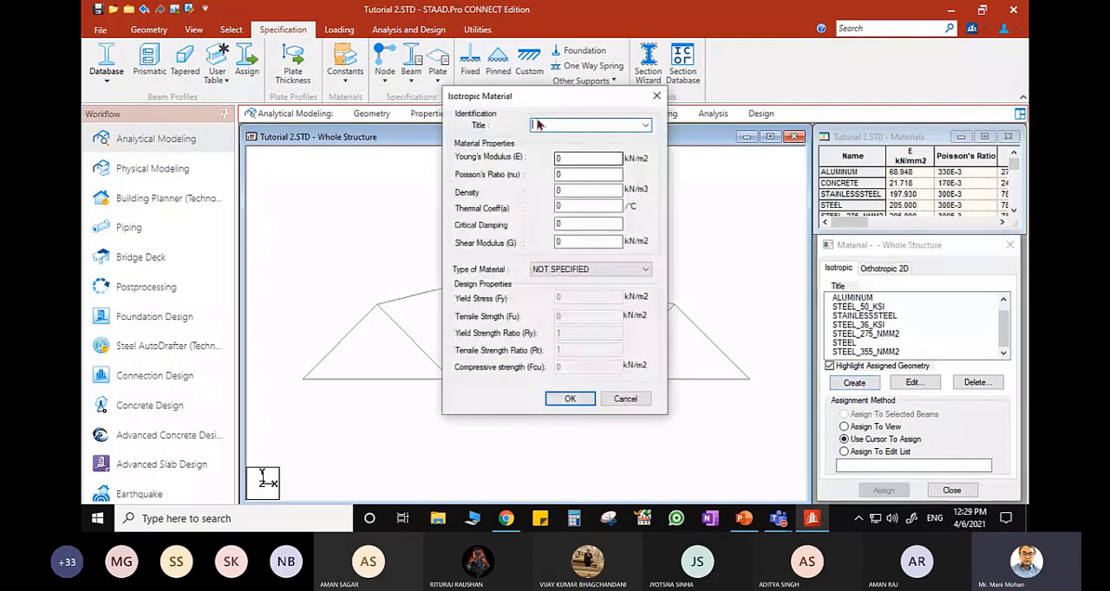
{"action": "type", "text": "MAT1"}
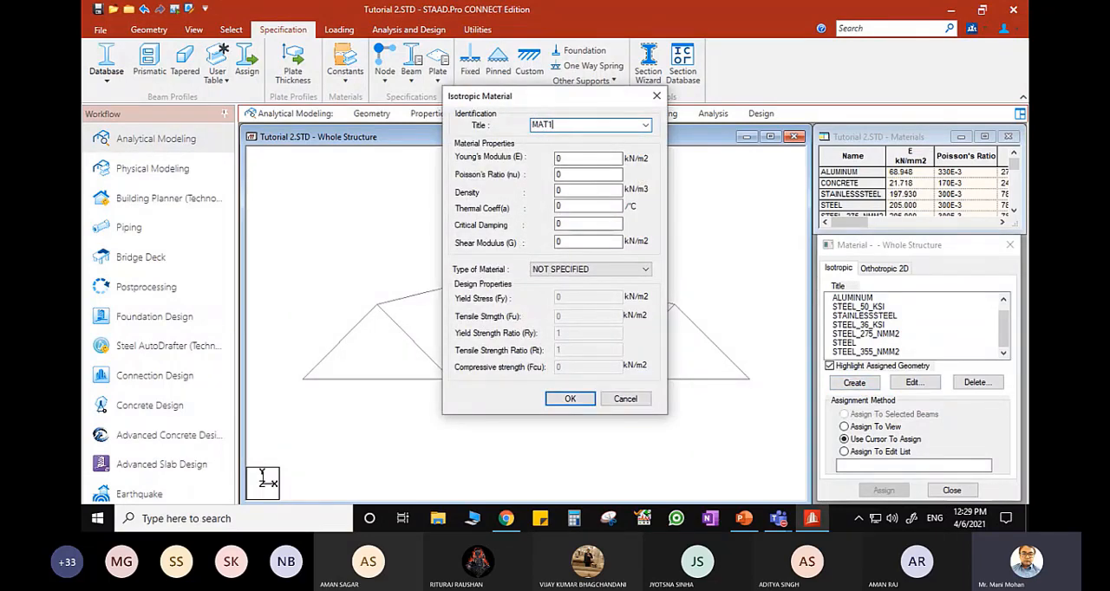
{"action": "left_click", "coordinate": [585, 157]}
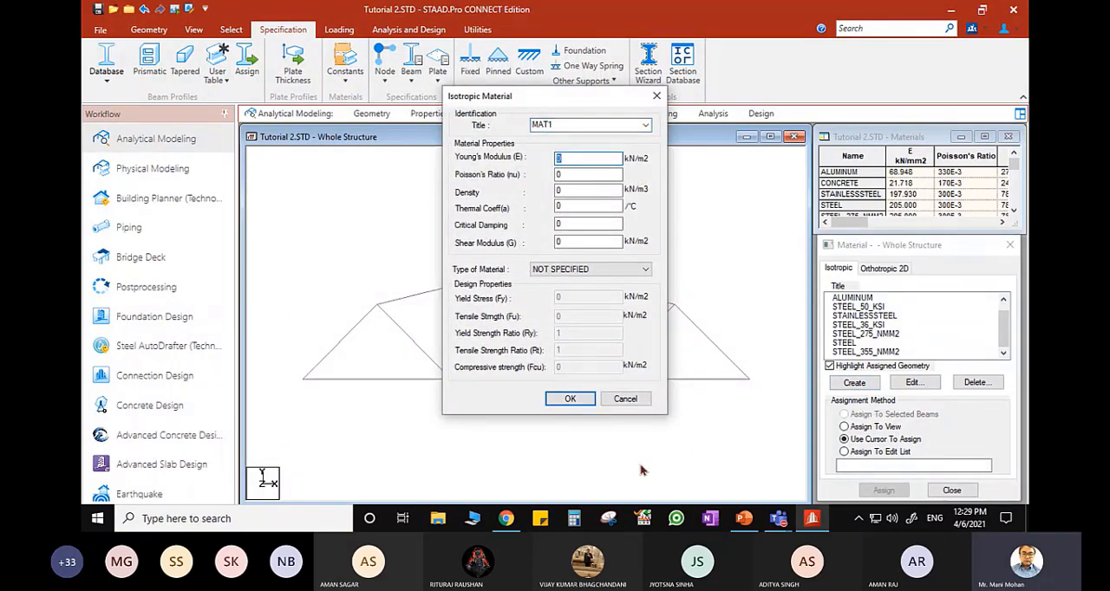
{"action": "left_click", "coordinate": [743, 519]}
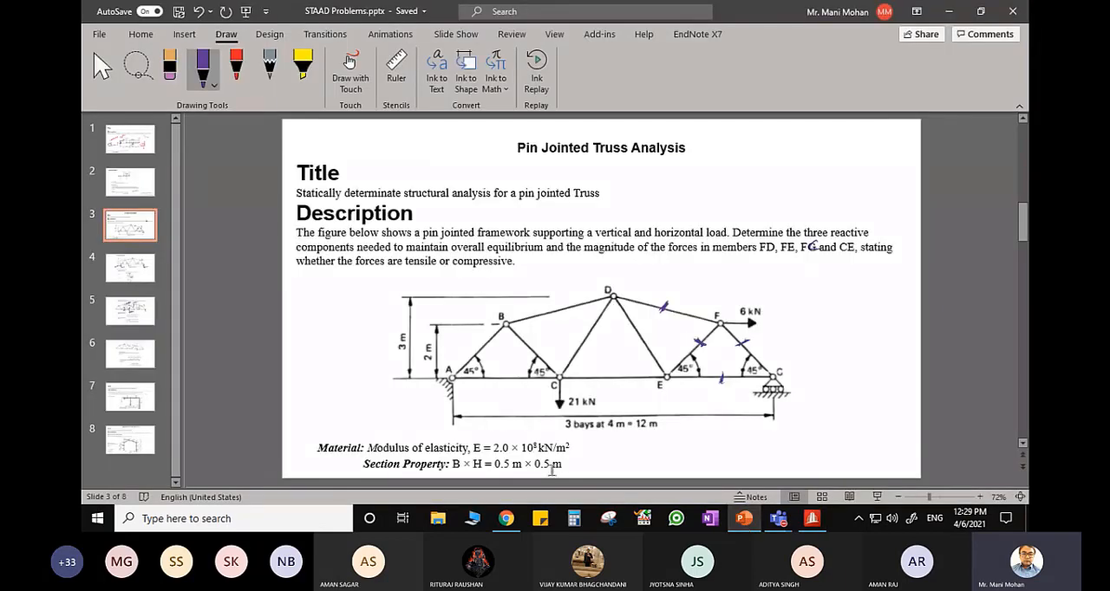
{"action": "left_click", "coordinate": [743, 518]}
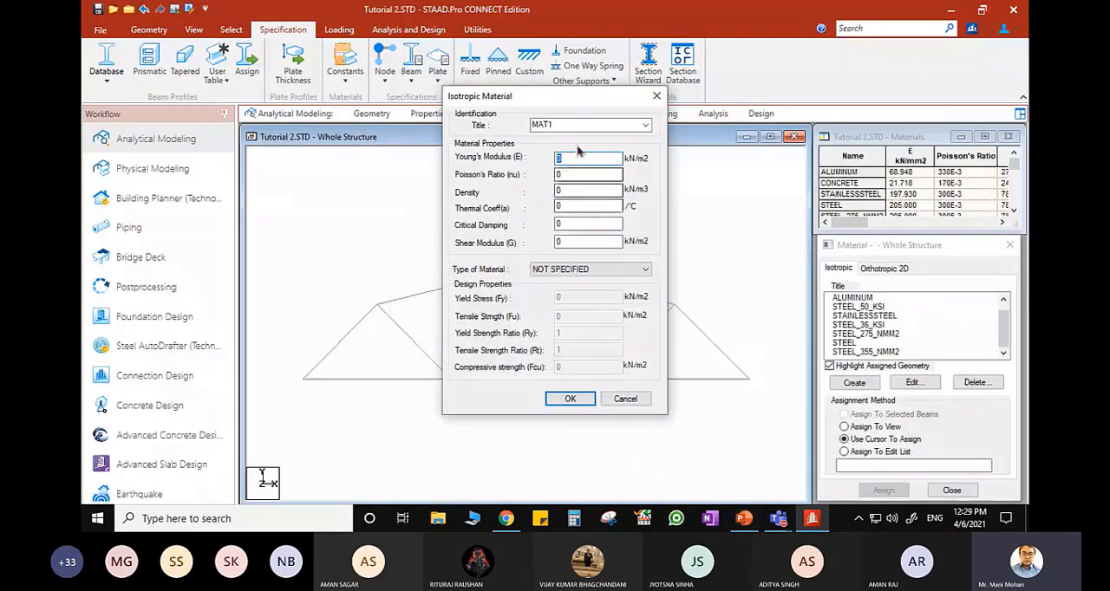
{"action": "type", "text": "2e8"}
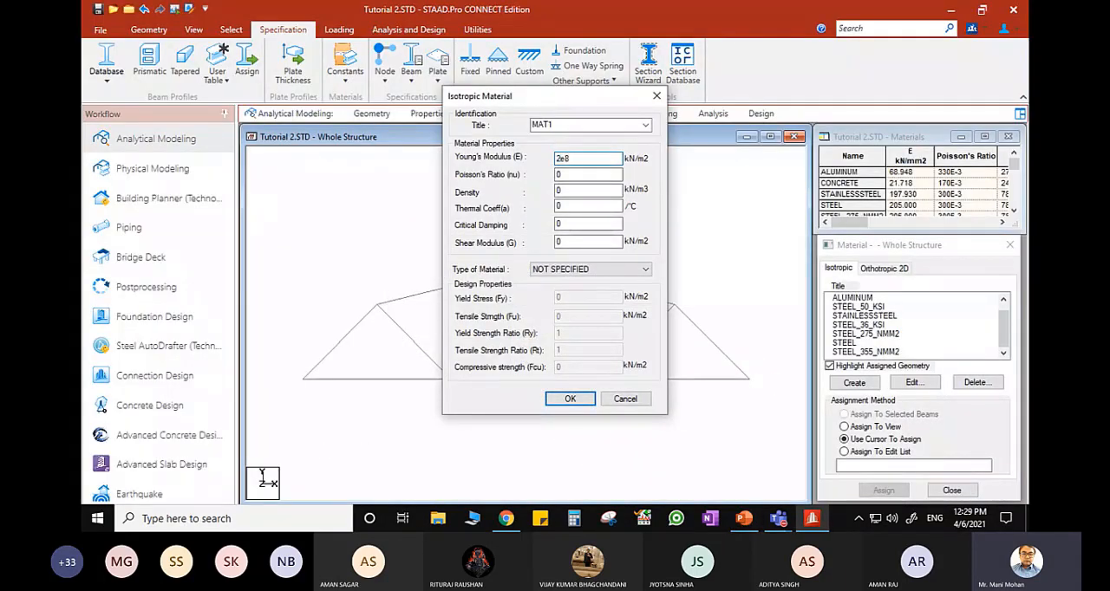
{"action": "left_click", "coordinate": [569, 399]}
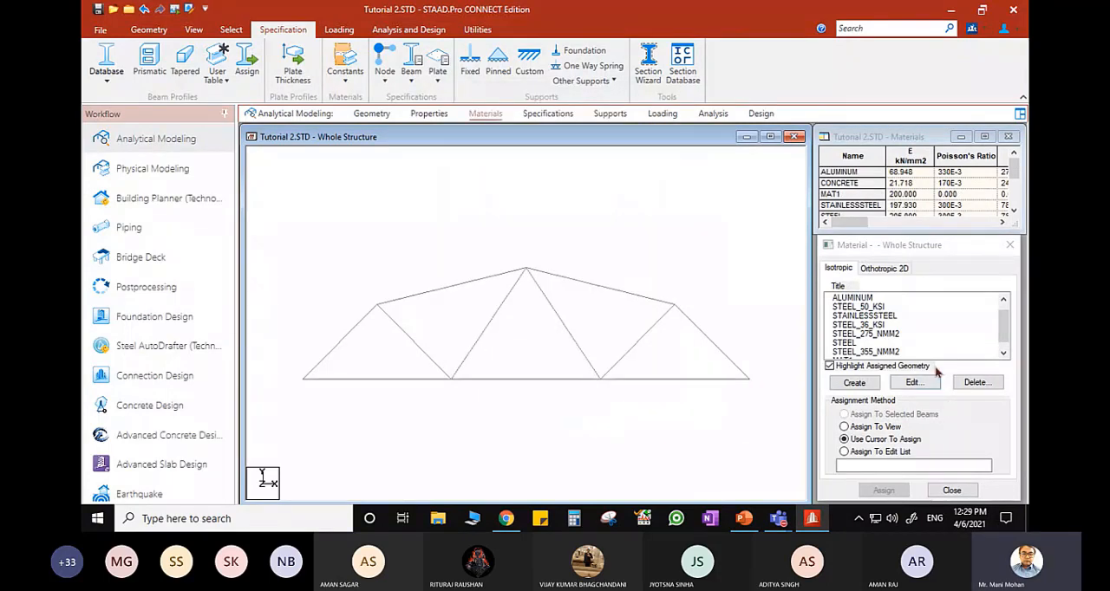
- Check the section size on the PowerPoint slide and define a rectangular section with YD 0.5 m, ZD 0.5 m and material MAT1
{"action": "left_click", "coordinate": [415, 118]}
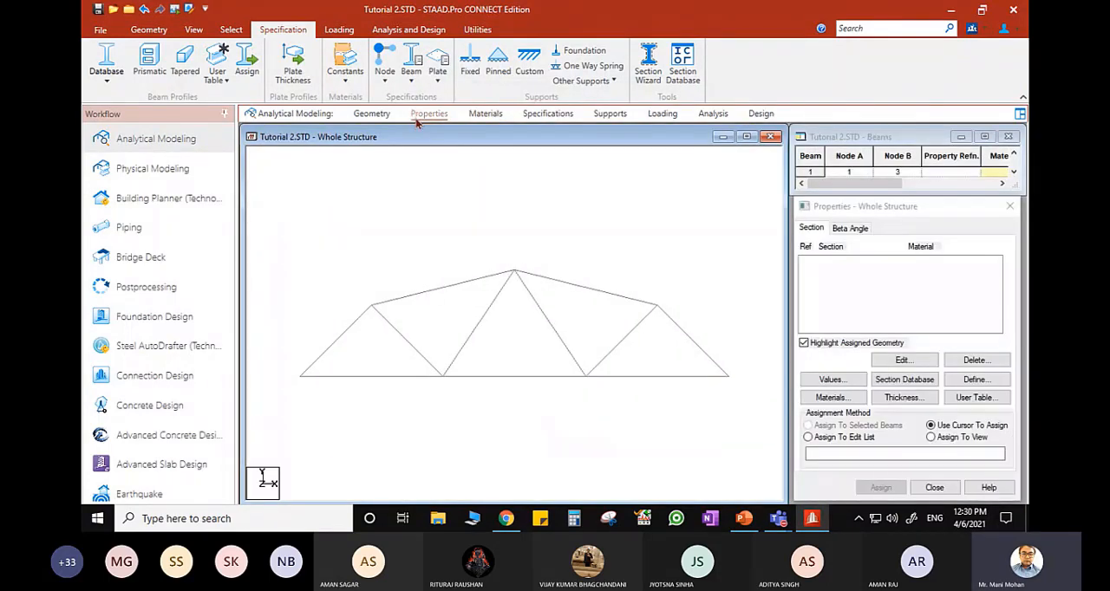
{"action": "left_click", "coordinate": [744, 521]}
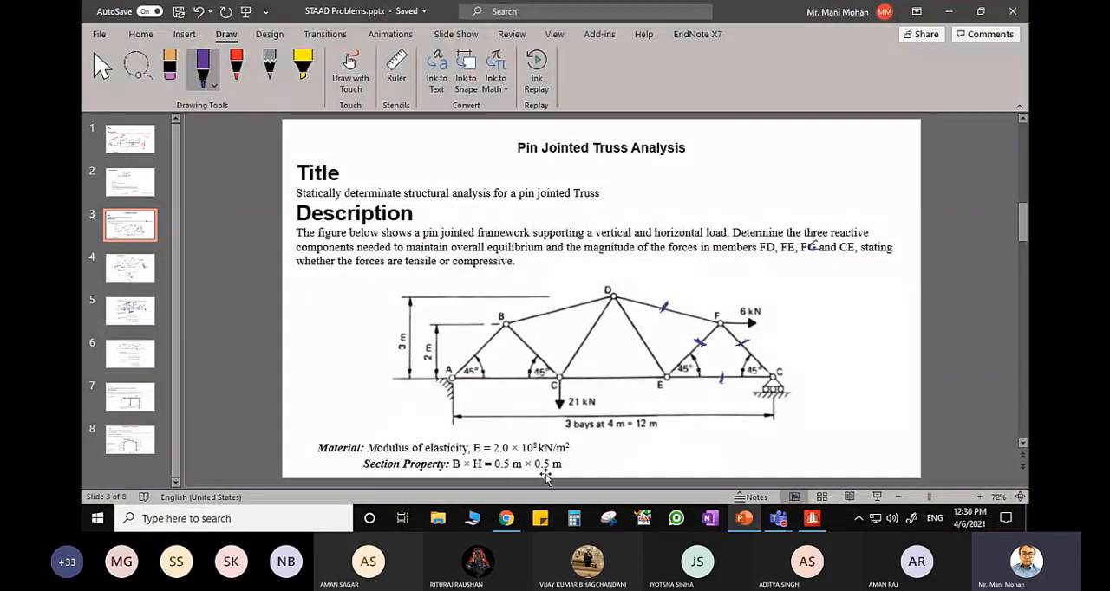
{"action": "left_click", "coordinate": [811, 519]}
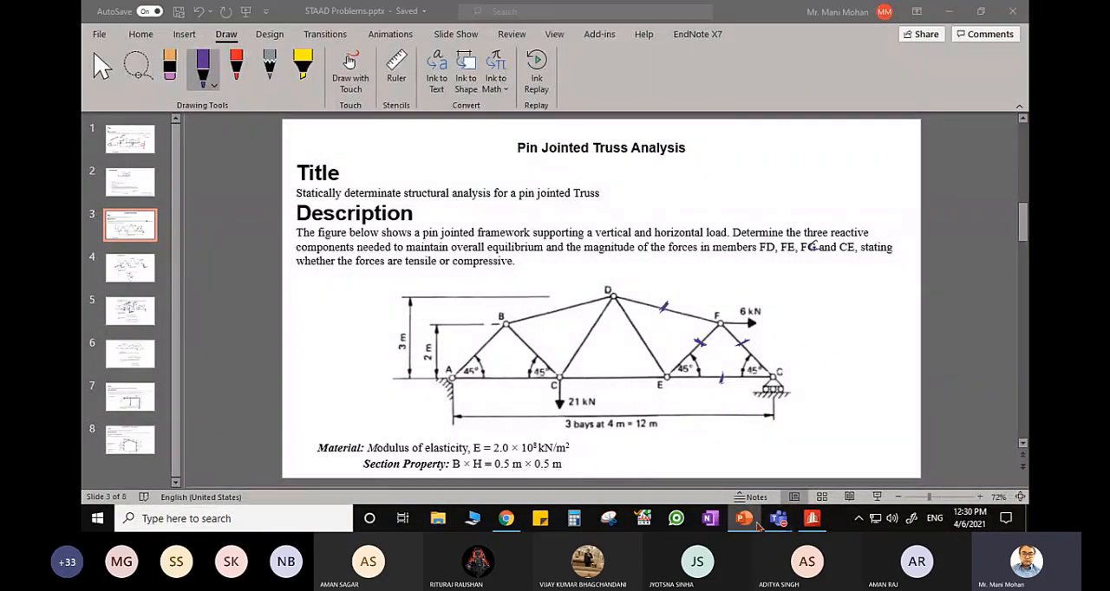
{"action": "left_click", "coordinate": [958, 385]}
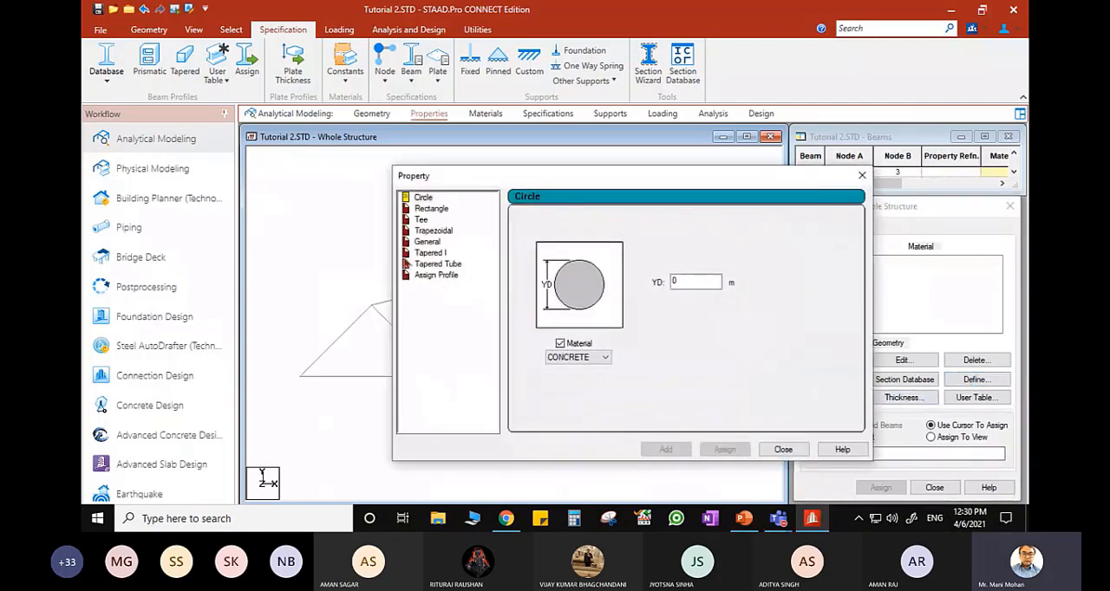
{"action": "left_click", "coordinate": [431, 208]}
{"action": "left_click", "coordinate": [694, 274]}
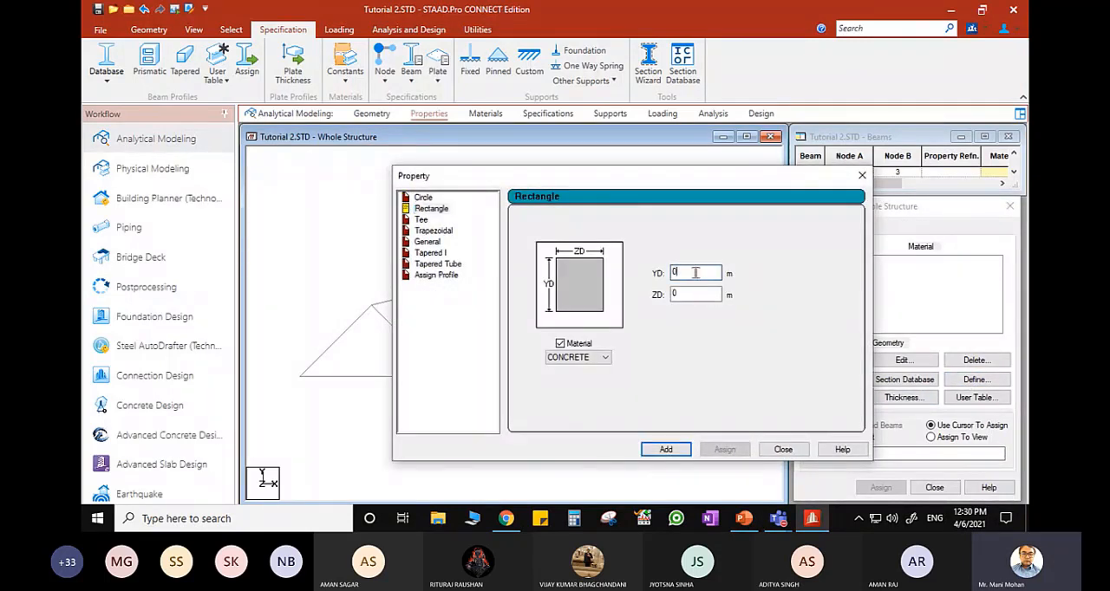
{"action": "type", "text": ".5"}
{"action": "left_click", "coordinate": [699, 293]}
{"action": "type", "text": ".5"}
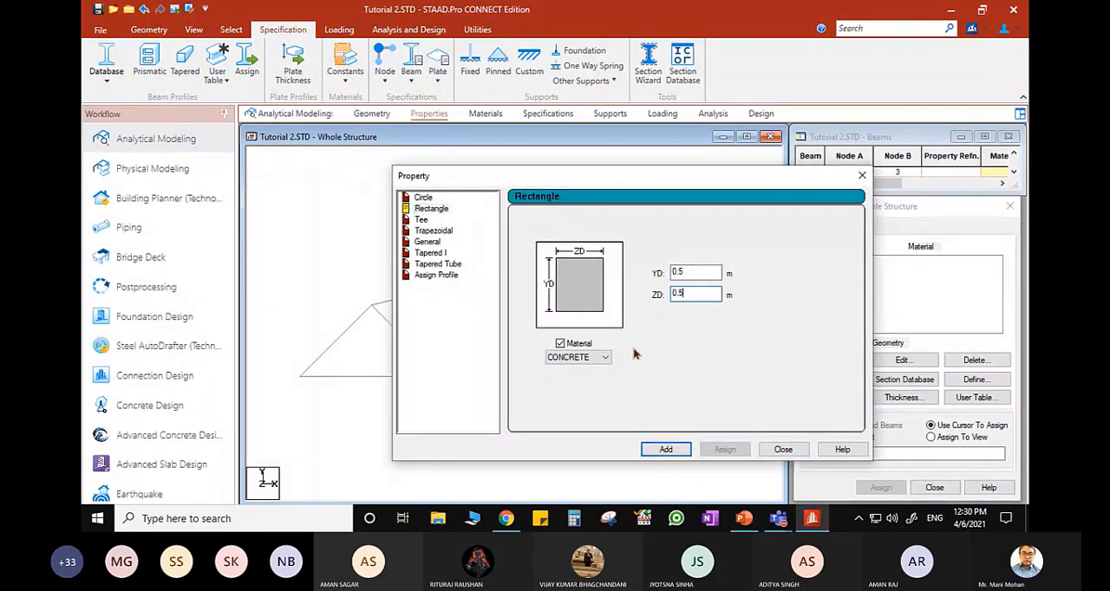
{"action": "left_click", "coordinate": [605, 358]}
{"action": "left_click", "coordinate": [582, 387]}
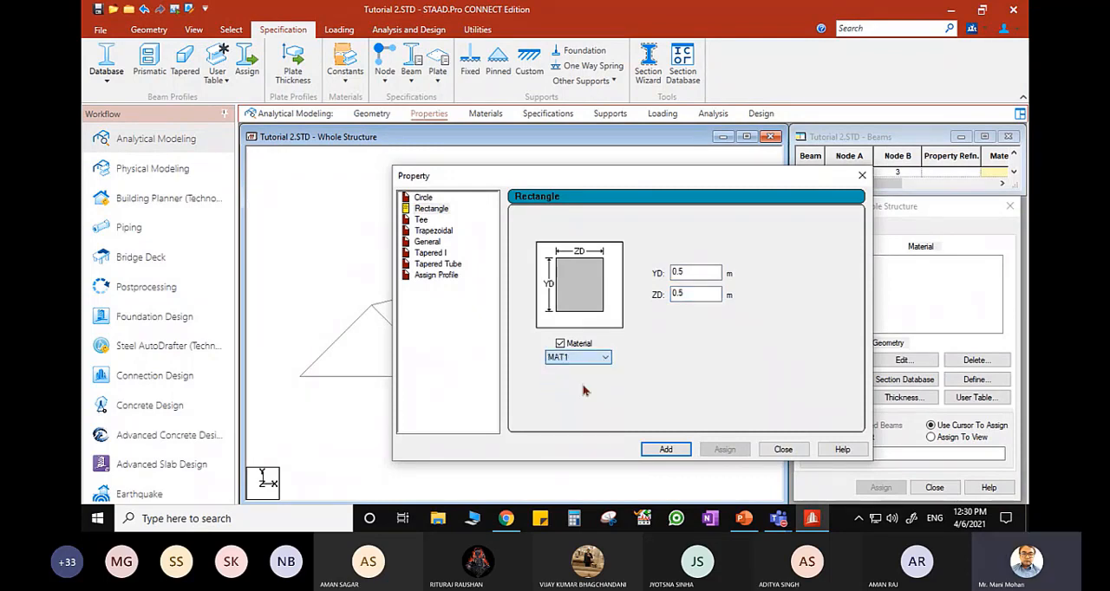
{"action": "left_click", "coordinate": [666, 449]}
{"action": "left_click", "coordinate": [783, 449]}
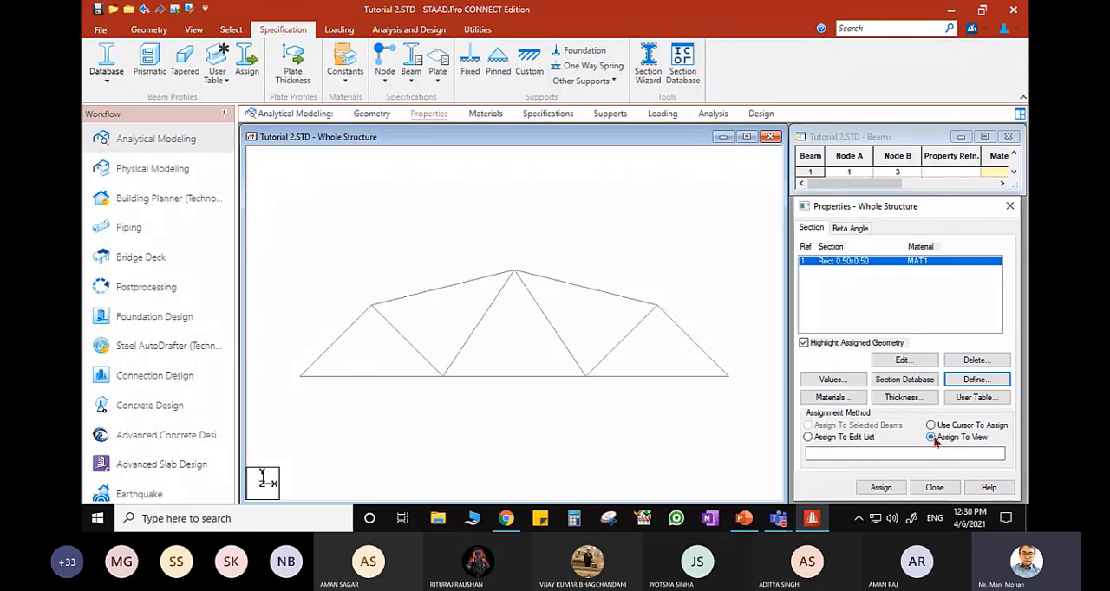
- Assign the 0.50 x 0.50 rectangular section to all members in the view and display the members' material assignments
{"action": "left_click", "coordinate": [878, 487]}
{"action": "left_click", "coordinate": [922, 385]}
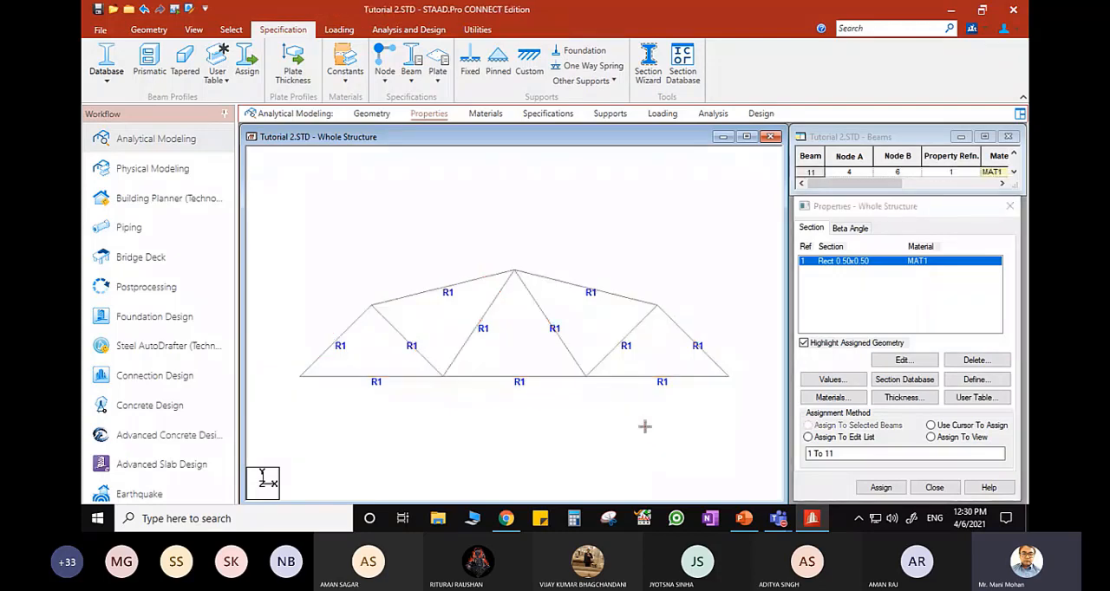
{"action": "left_click", "coordinate": [494, 113]}
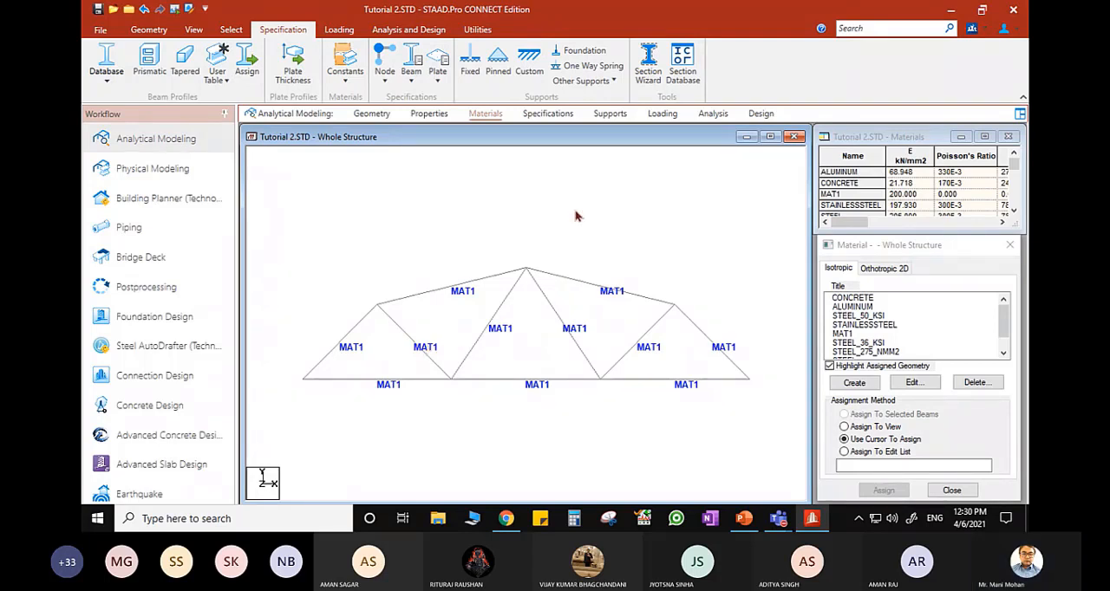
- Add a Truss member specification and assign it to all members in the view
{"action": "left_click", "coordinate": [547, 114]}
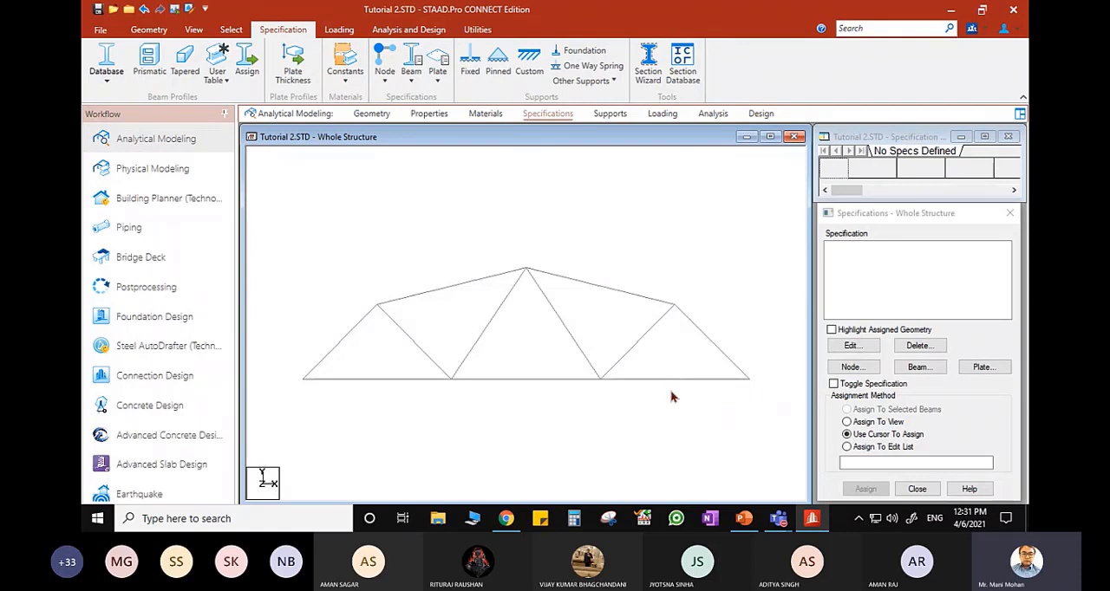
{"action": "left_click", "coordinate": [551, 119]}
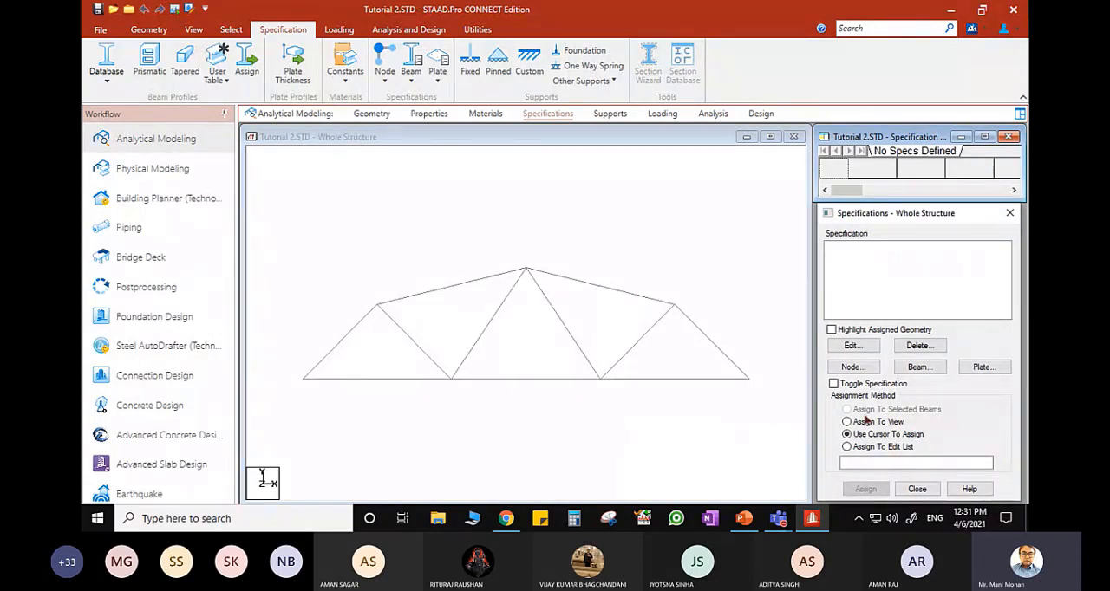
{"action": "left_click", "coordinate": [919, 368]}
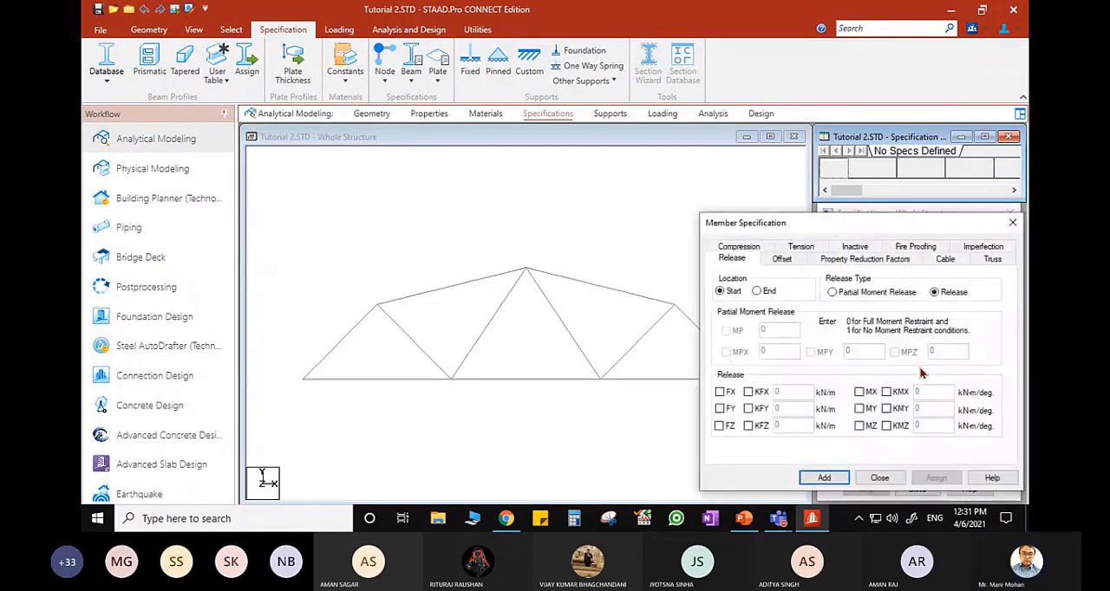
{"action": "left_click", "coordinate": [993, 260]}
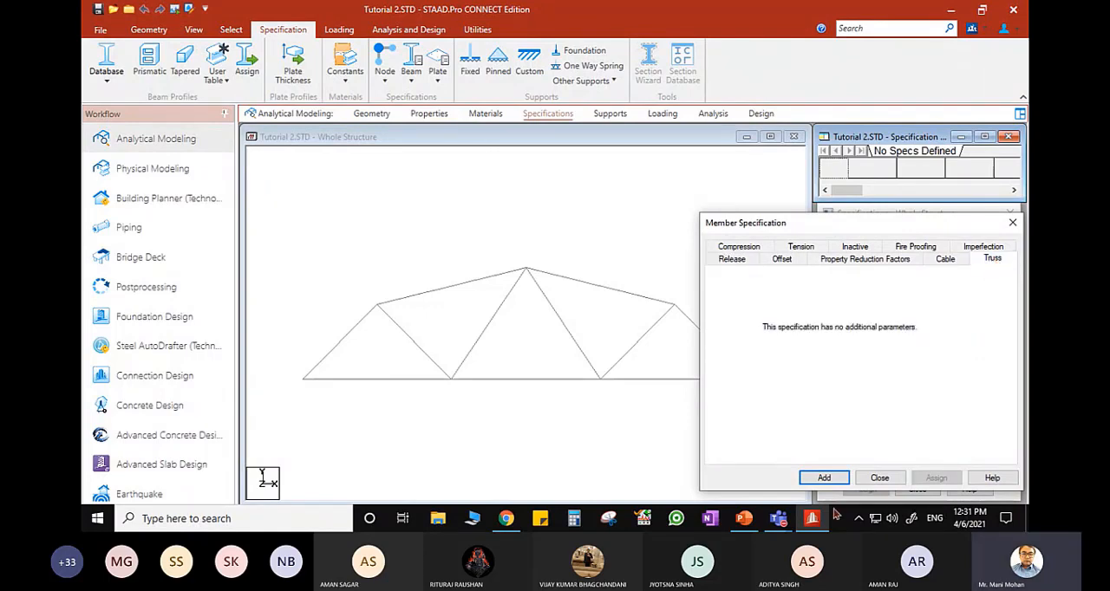
{"action": "left_click", "coordinate": [824, 478]}
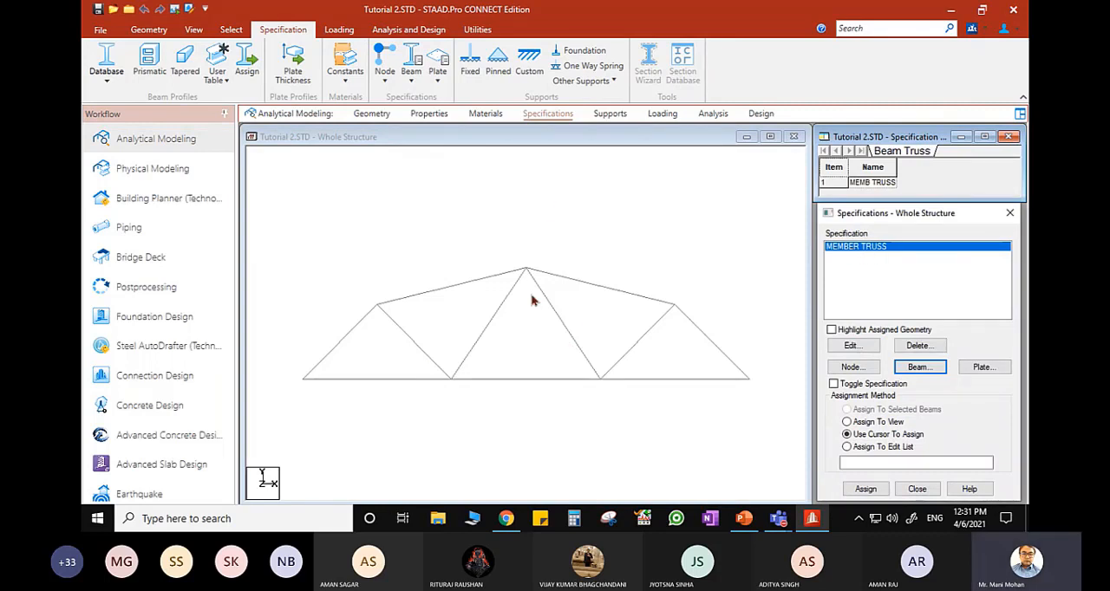
{"action": "left_click", "coordinate": [847, 423]}
{"action": "left_click", "coordinate": [864, 489]}
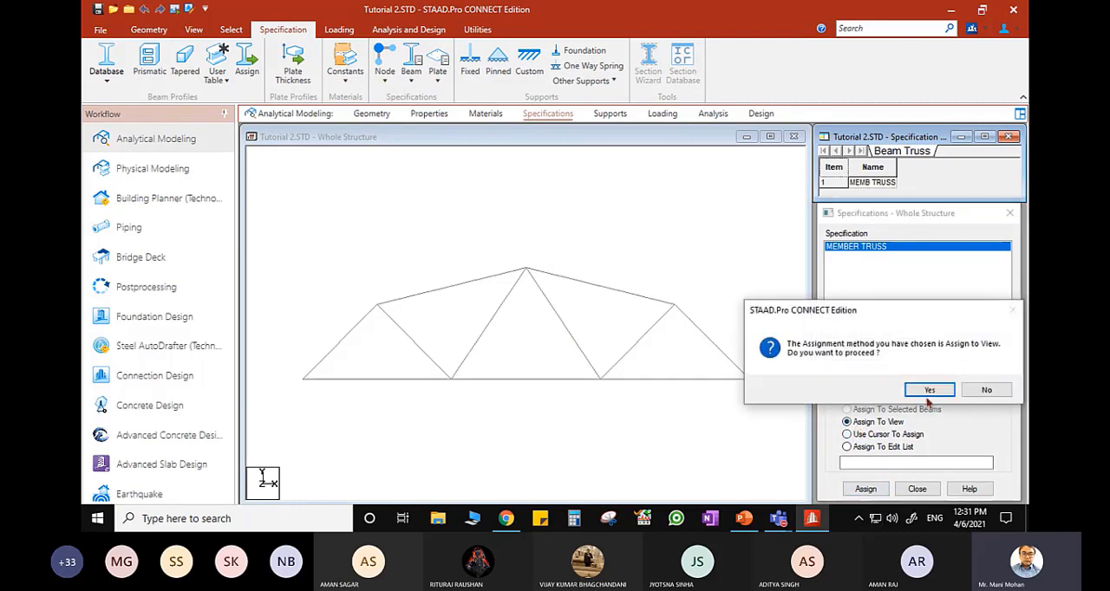
{"action": "left_click", "coordinate": [929, 390]}
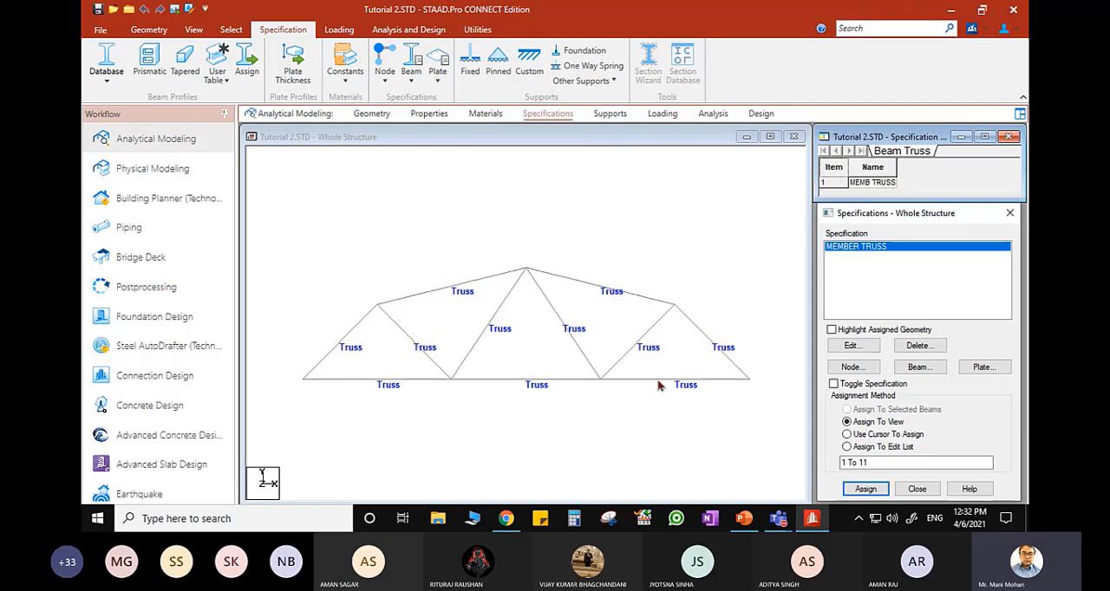
- Check the truss's support conditions on the PowerPoint slide and create a pinned support in STAAD.Pro
{"action": "left_click", "coordinate": [611, 120]}
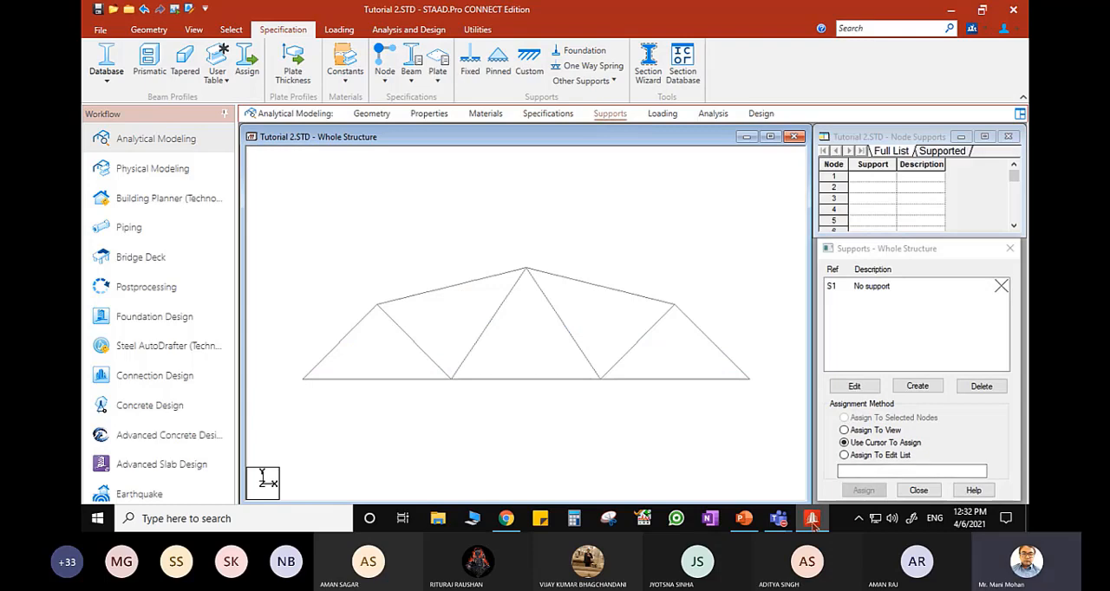
{"action": "left_click", "coordinate": [743, 520]}
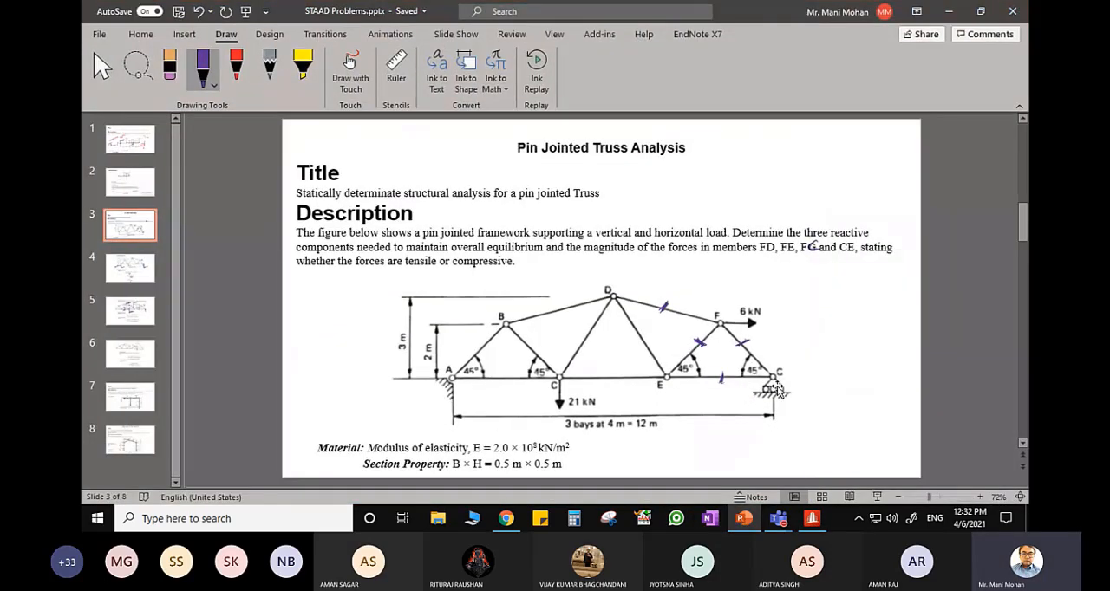
{"action": "left_click", "coordinate": [812, 519]}
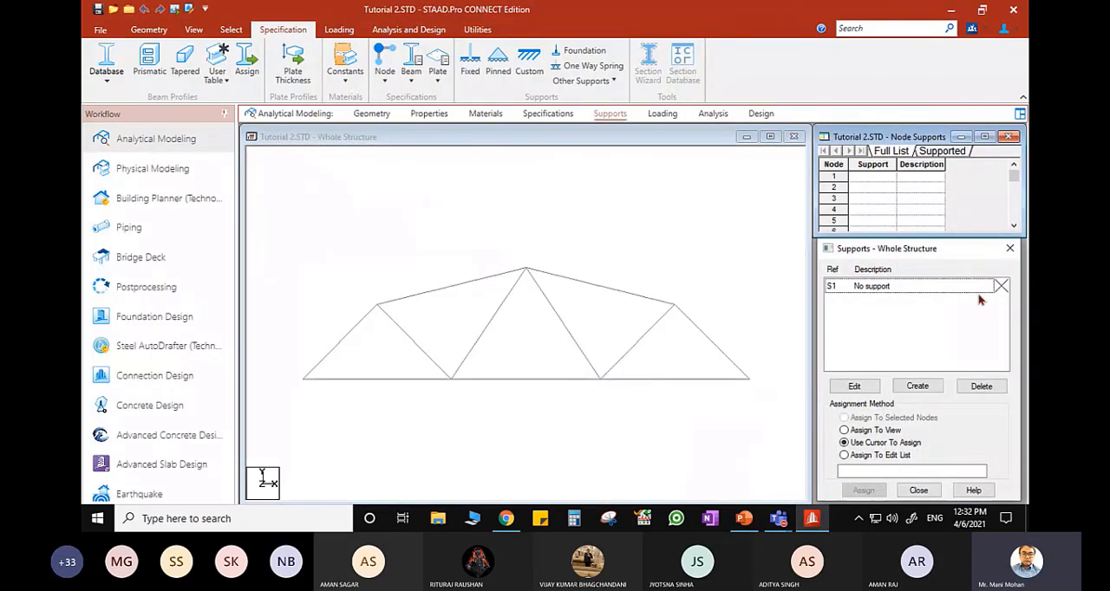
{"action": "left_click", "coordinate": [917, 385]}
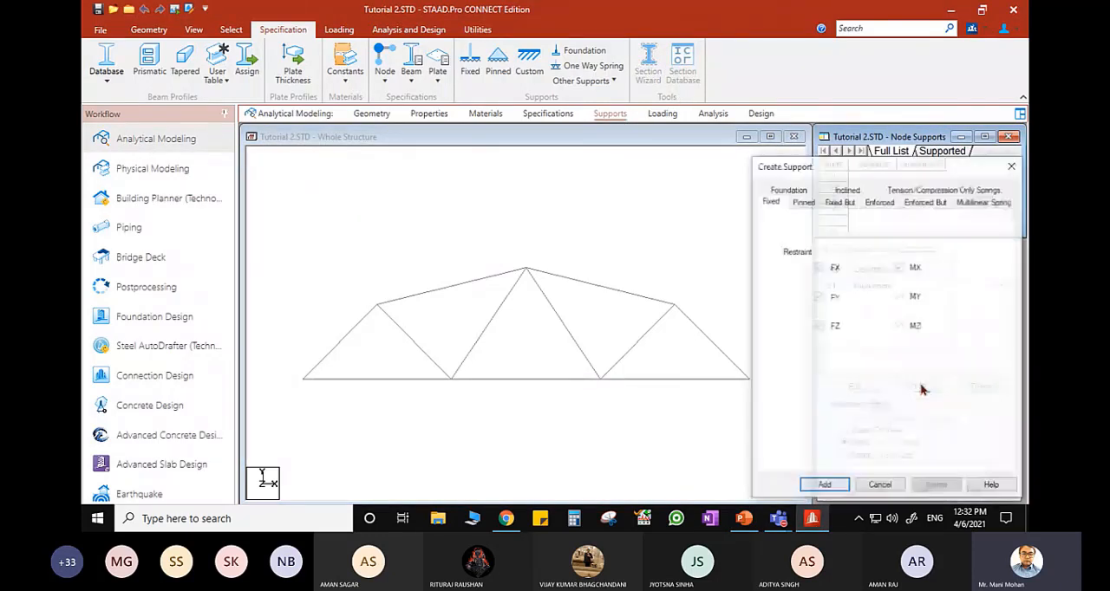
{"action": "left_click", "coordinate": [800, 201]}
{"action": "left_click", "coordinate": [823, 487]}
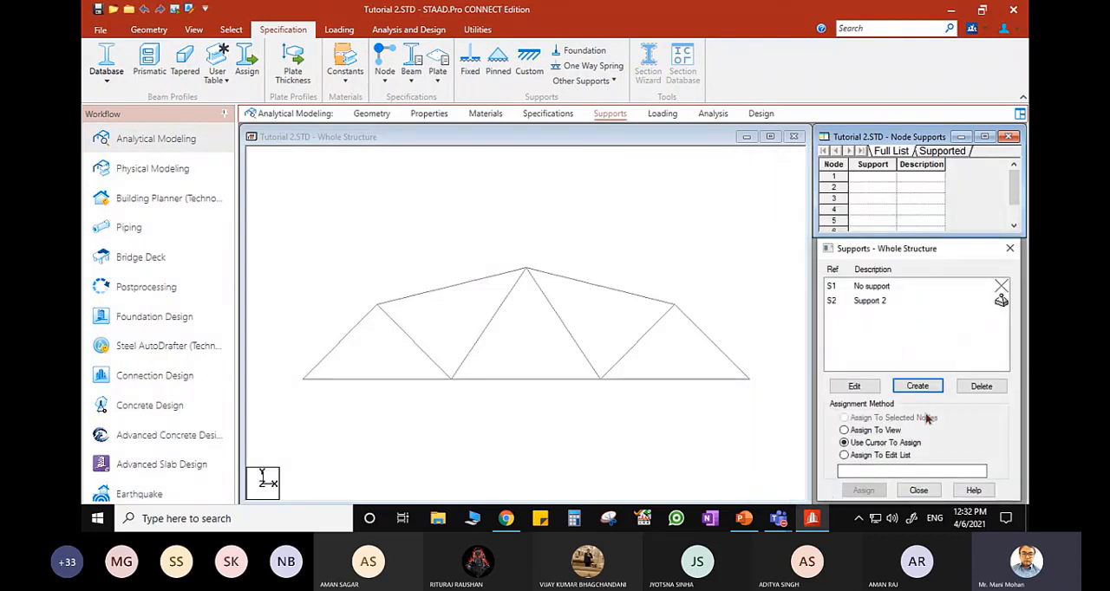
- Assign the pinned support to the left end node of the truss's bottom chord
{"action": "left_click", "coordinate": [876, 301]}
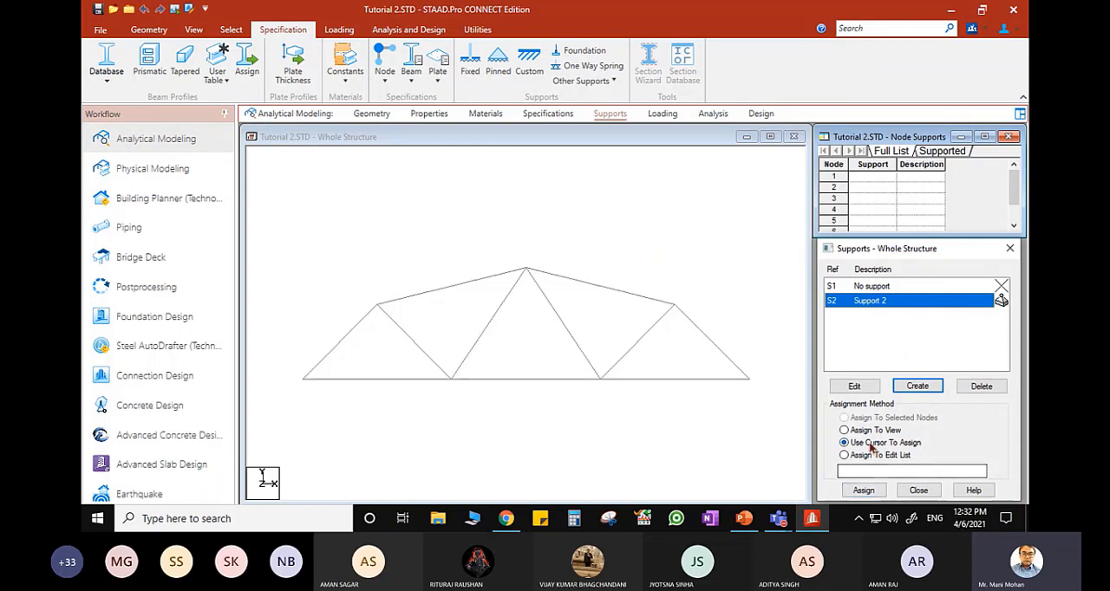
{"action": "left_click", "coordinate": [863, 491]}
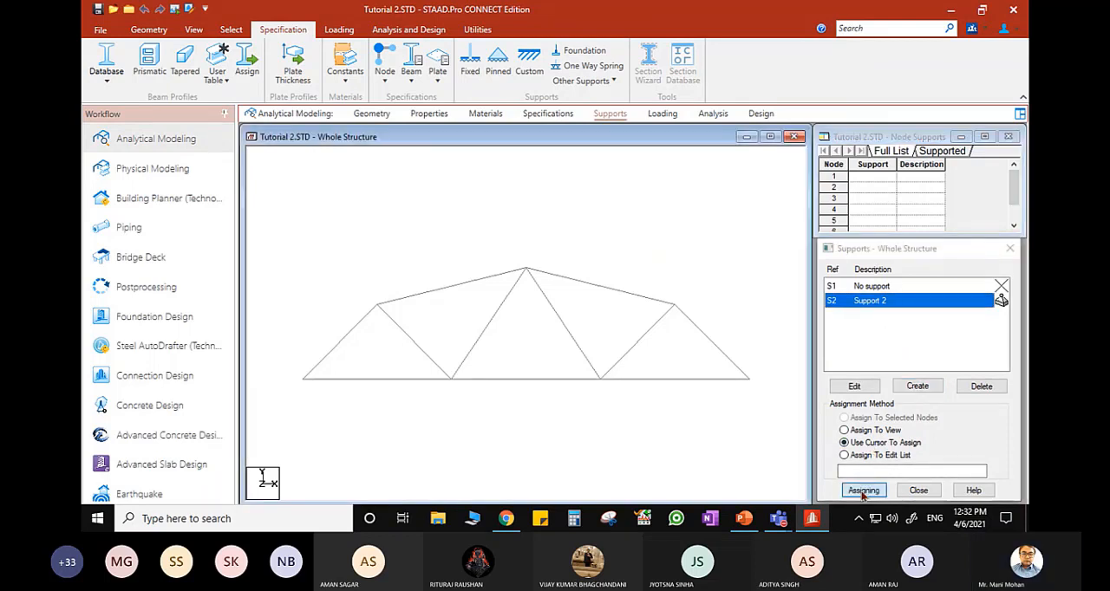
{"action": "left_click", "coordinate": [303, 382]}
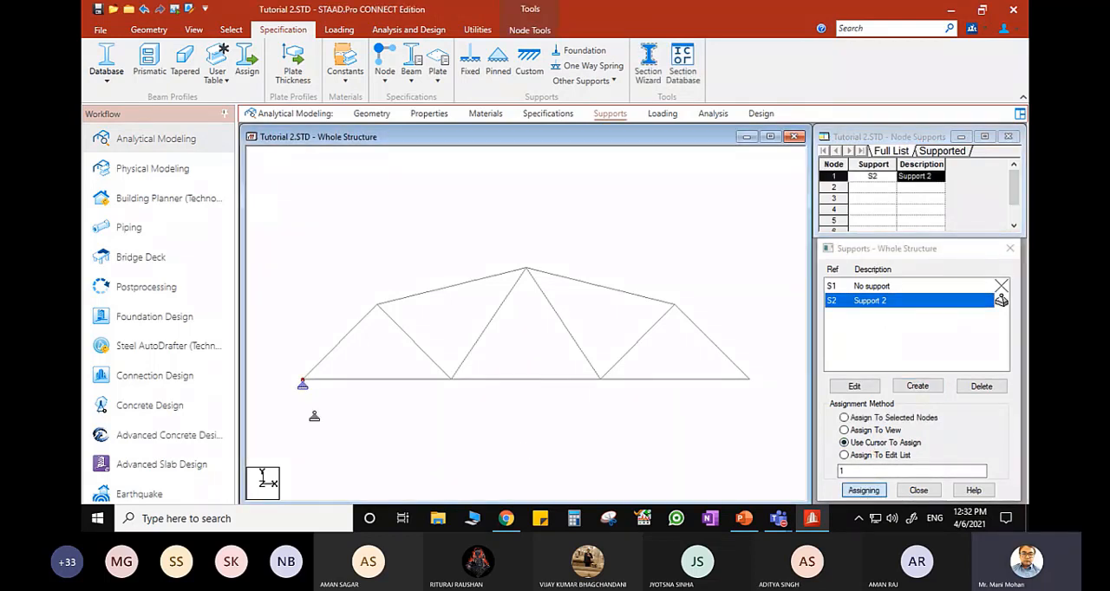
- Create an Enforced But support releasing FX, FZ, MX, MY and MZ, and assign it to the truss's right end node
{"action": "left_click", "coordinate": [923, 386]}
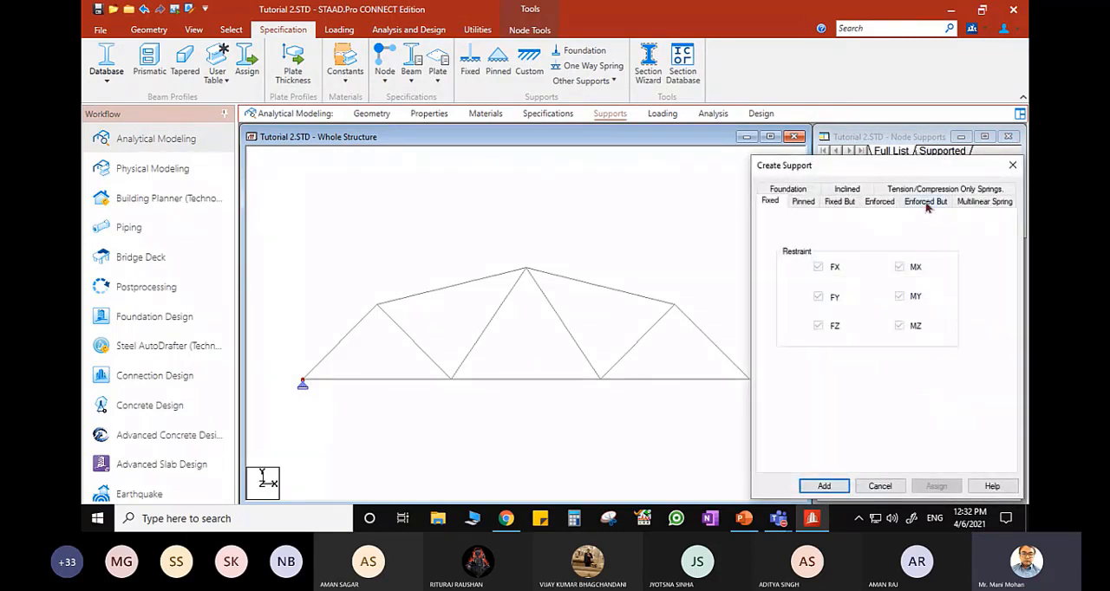
{"action": "left_click", "coordinate": [926, 203]}
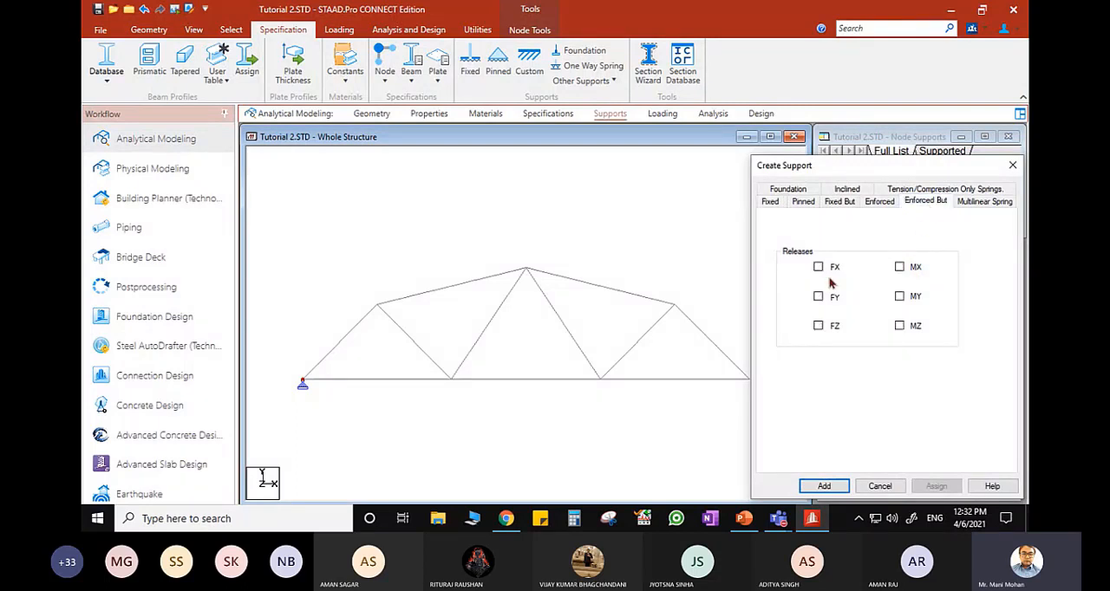
{"action": "left_click", "coordinate": [907, 328]}
{"action": "left_click", "coordinate": [904, 269]}
{"action": "left_click", "coordinate": [824, 486]}
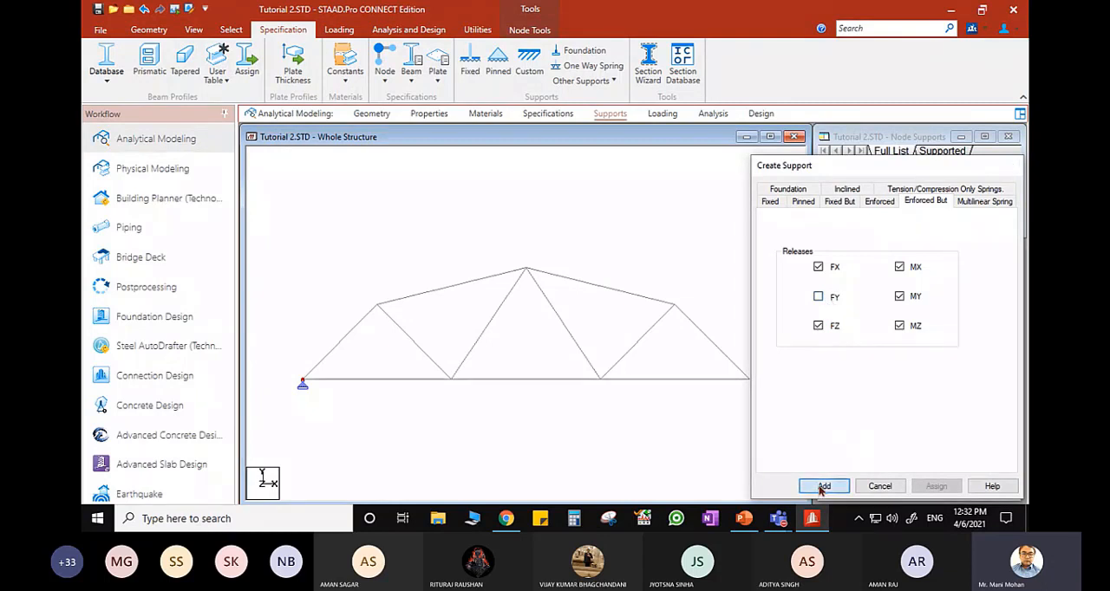
{"action": "left_click", "coordinate": [880, 316]}
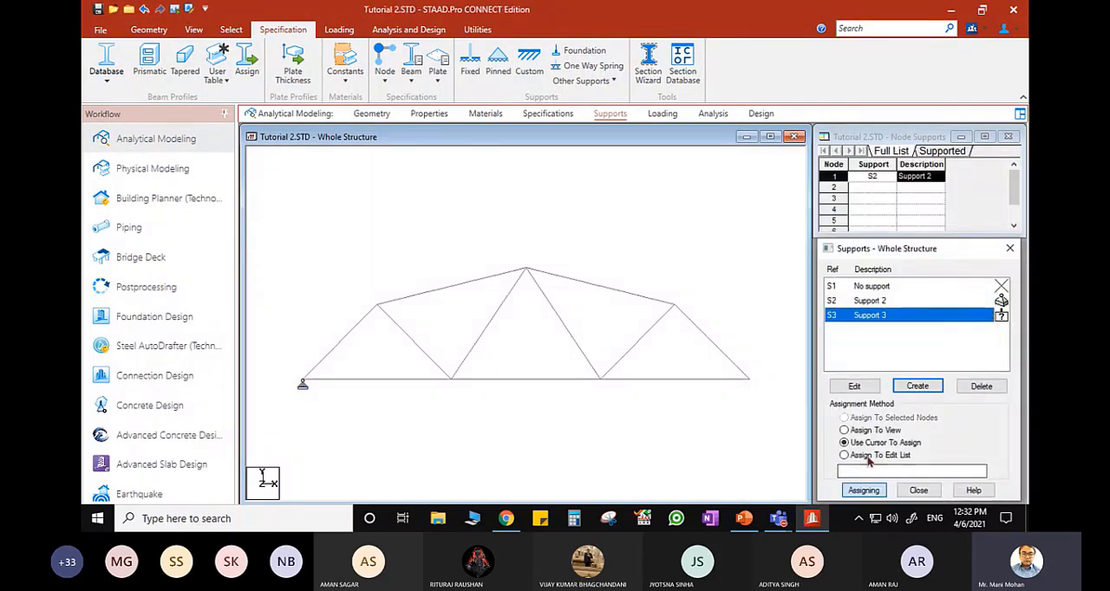
{"action": "left_click", "coordinate": [750, 380]}
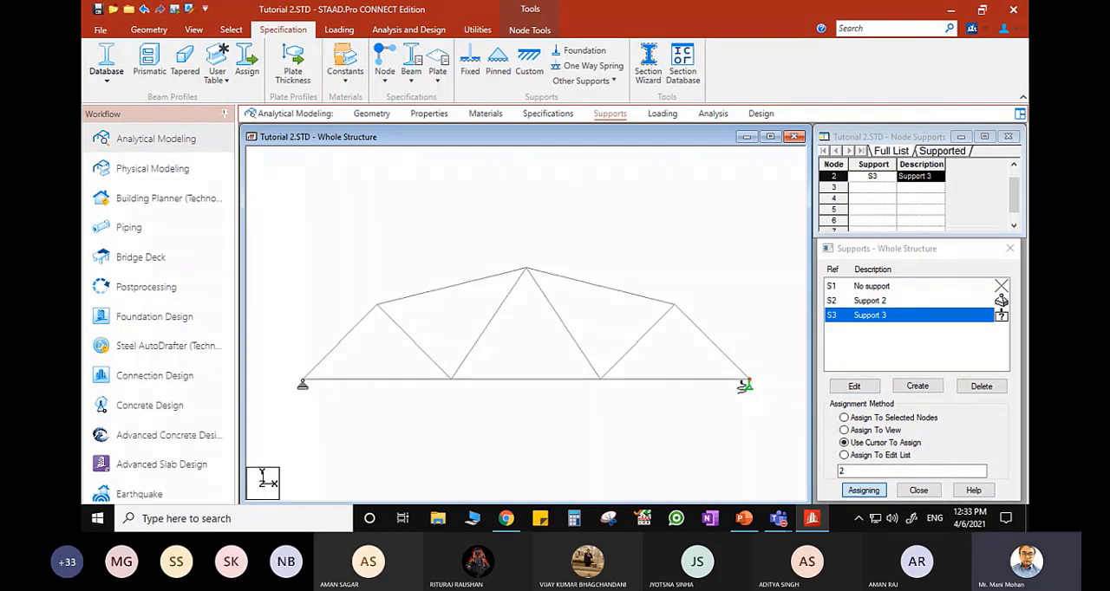
- Check the applied loads on the PowerPoint slide and add primary load case 1 titled LOAD CASE 1 with loading type None
{"action": "left_click", "coordinate": [664, 116]}
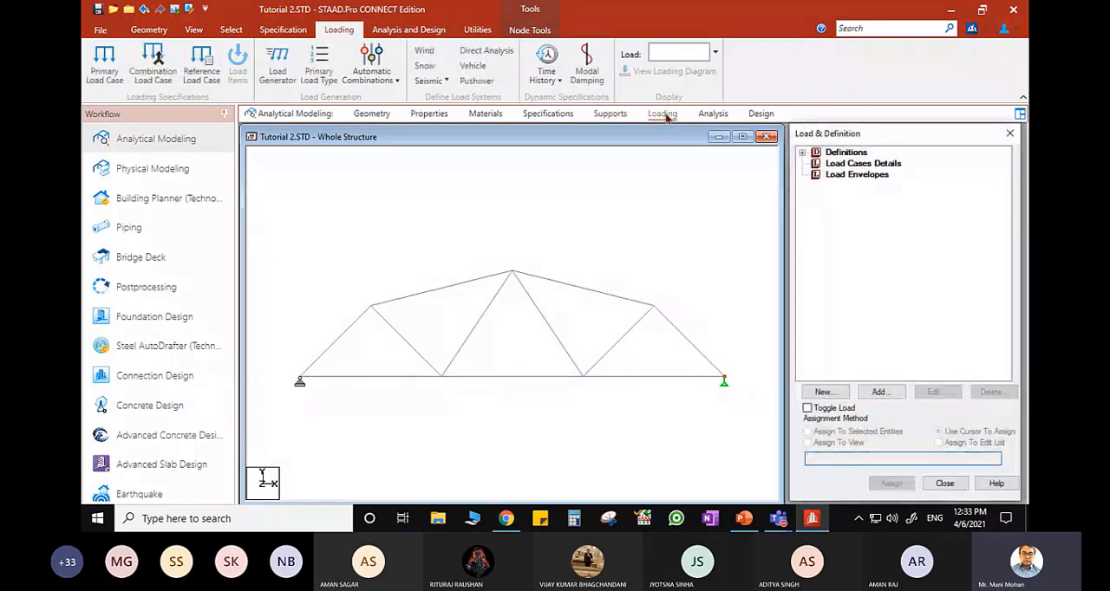
{"action": "left_click", "coordinate": [855, 164]}
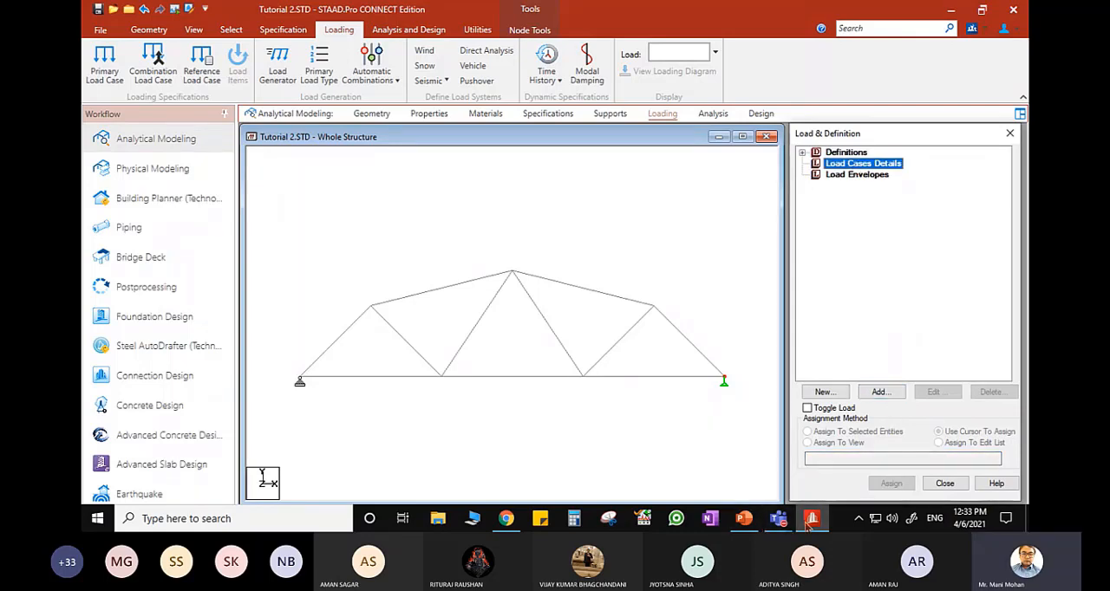
{"action": "left_click", "coordinate": [743, 518]}
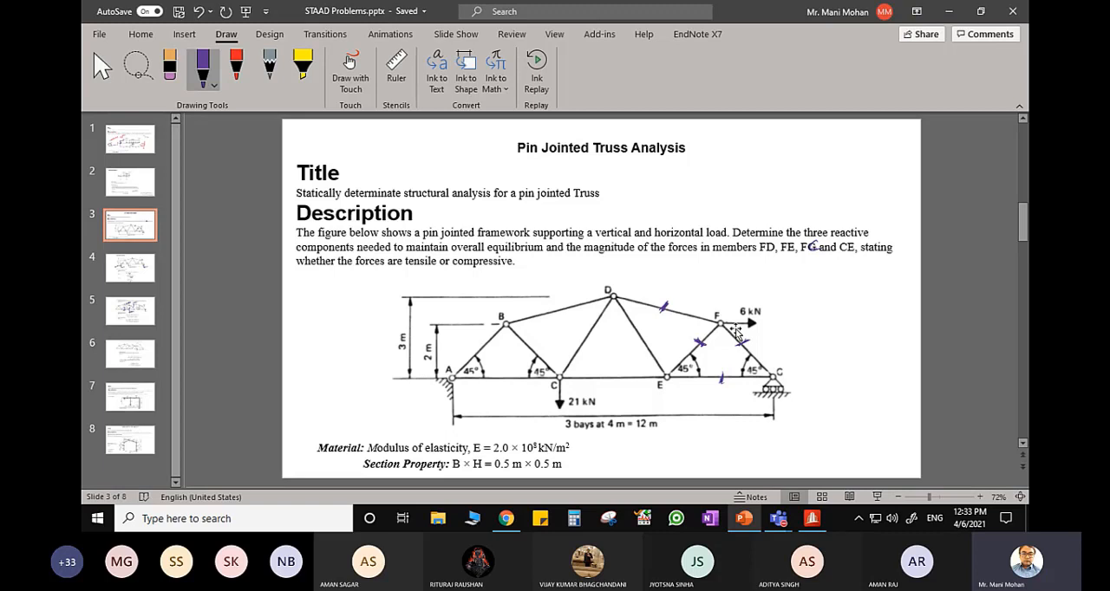
{"action": "left_click", "coordinate": [812, 518]}
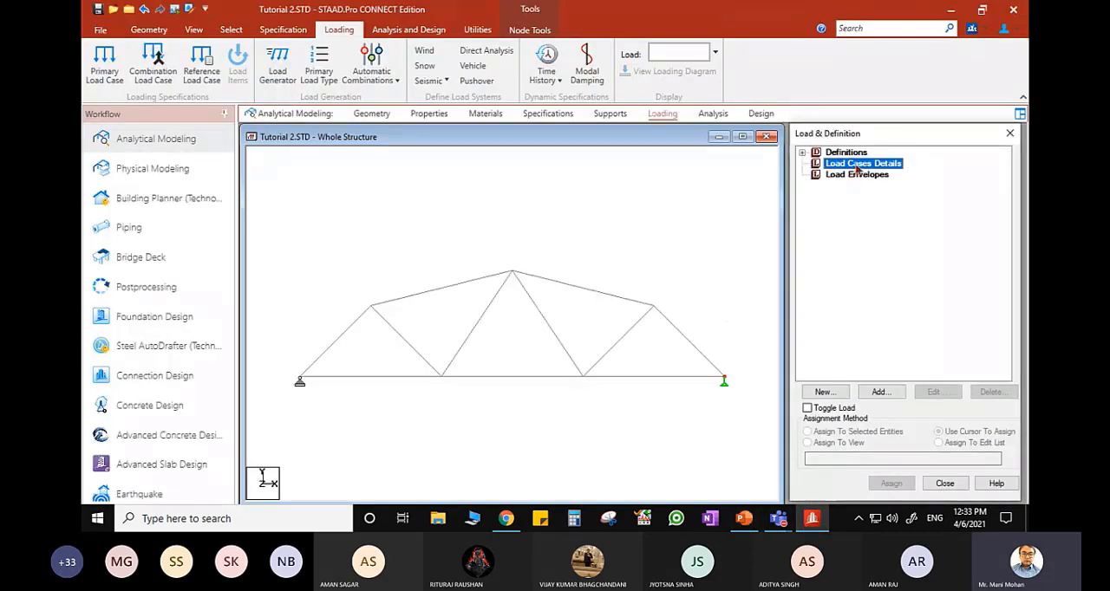
{"action": "left_click", "coordinate": [881, 392]}
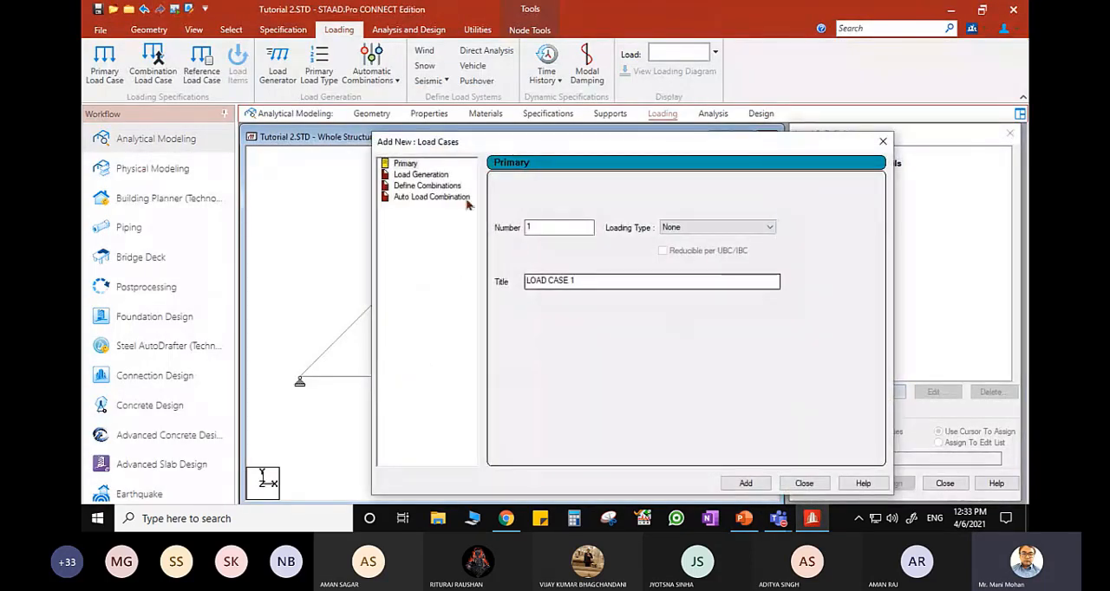
{"action": "left_click", "coordinate": [756, 487]}
{"action": "left_click", "coordinate": [804, 483]}
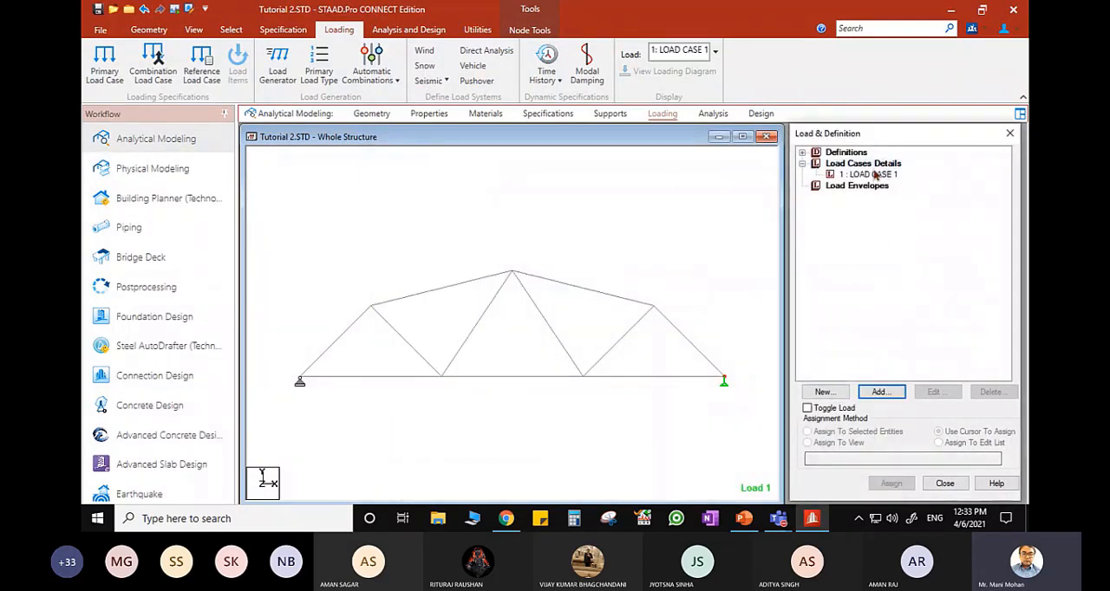
- Add a nodal load with Fx 6 kN to LOAD CASE 1
{"action": "left_click", "coordinate": [871, 175]}
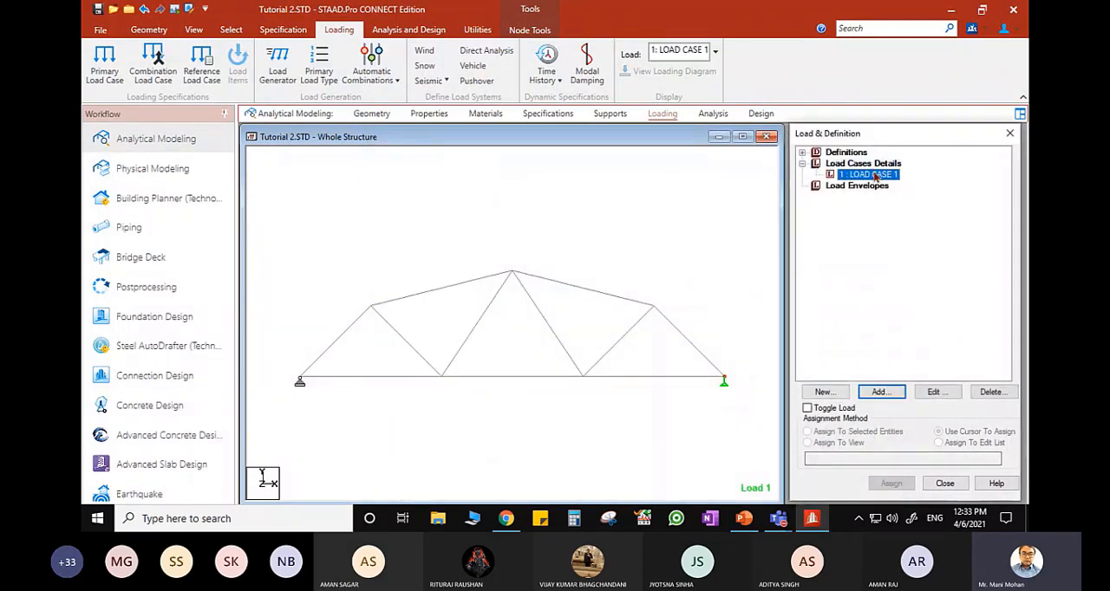
{"action": "left_click", "coordinate": [882, 393]}
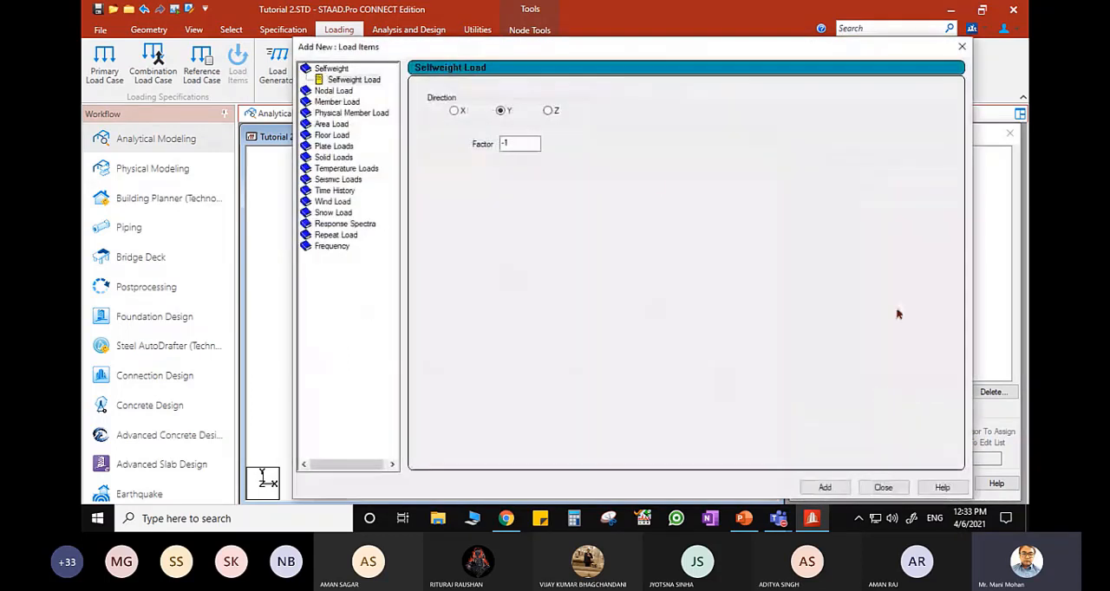
{"action": "left_click", "coordinate": [338, 91]}
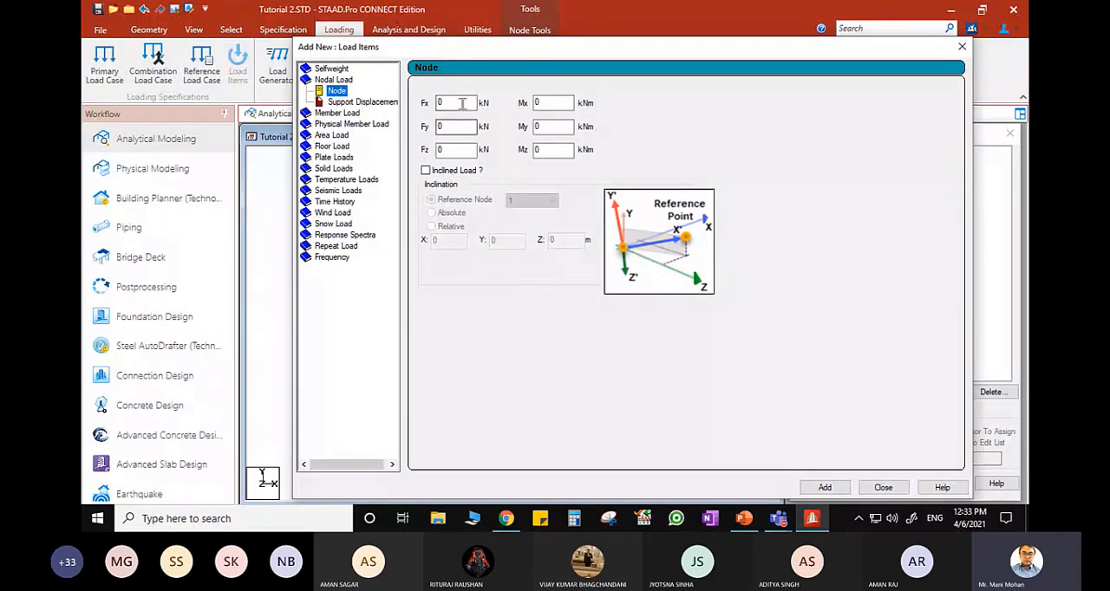
{"action": "left_click_drag", "start_coordinate": [461, 104], "coordinate": [412, 105]}
{"action": "left_click", "coordinate": [827, 488]}
- Add a second nodal load with Fx 0 and Fy -21 kN to LOAD CASE 1, checking the vertical load on the PowerPoint slide
{"action": "left_click_drag", "start_coordinate": [460, 103], "coordinate": [411, 105]}
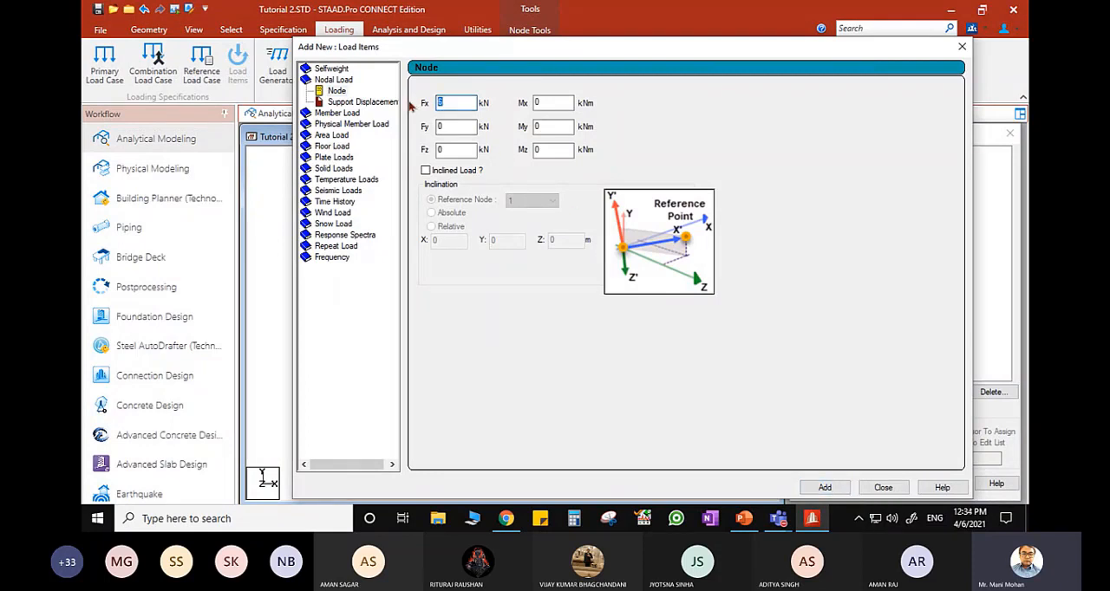
{"action": "left_click", "coordinate": [751, 522]}
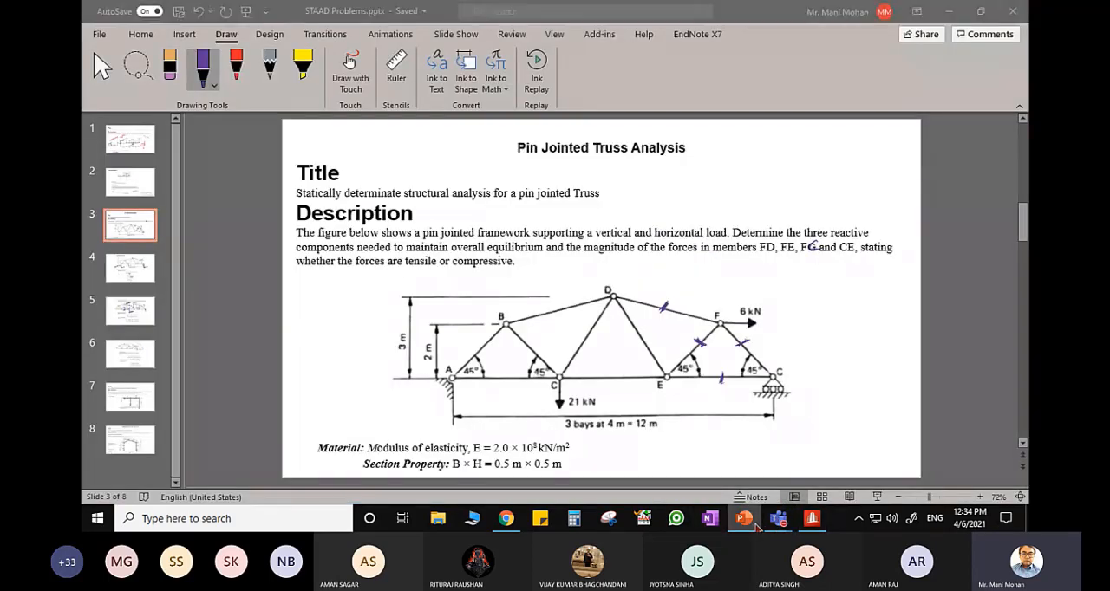
{"action": "left_click", "coordinate": [812, 518]}
{"action": "type", "text": "-21"}
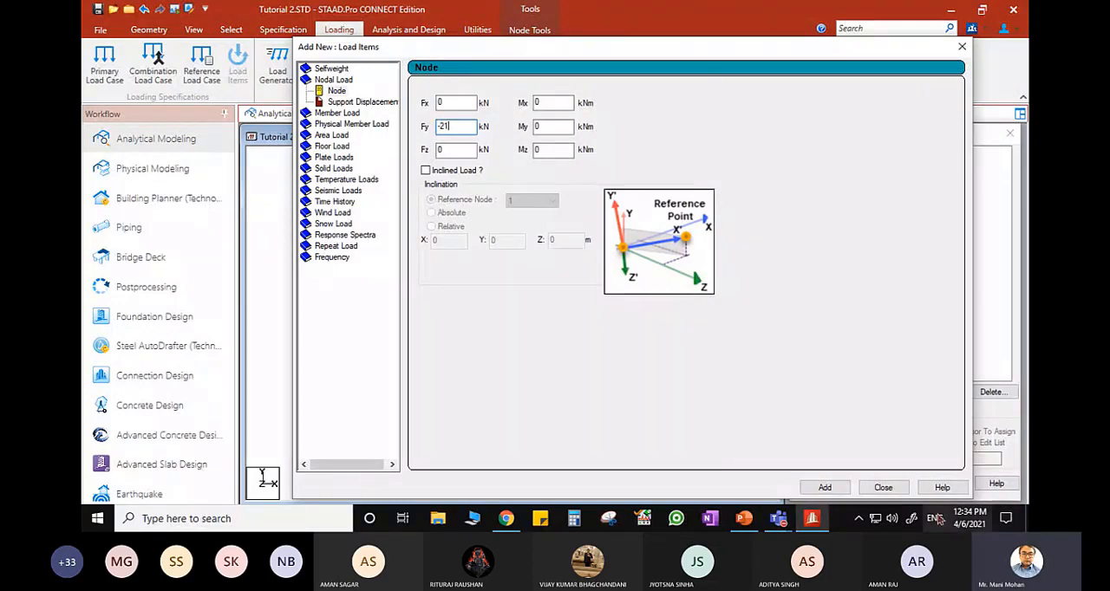
{"action": "left_click", "coordinate": [836, 489]}
{"action": "left_click", "coordinate": [884, 488]}
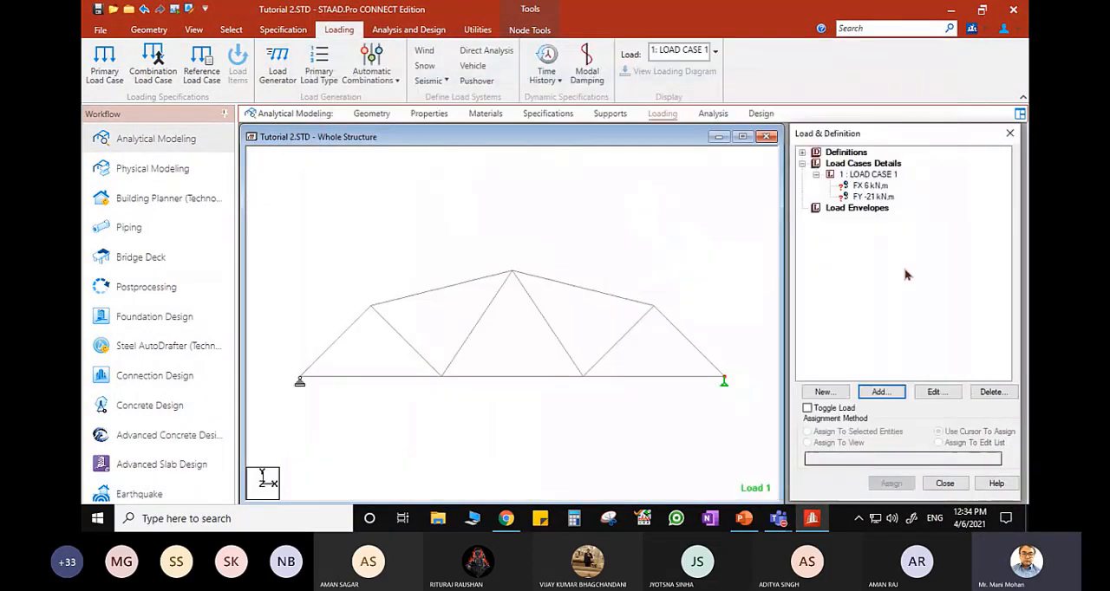
- Assign the FX 6 kN load to the upper-right joint and the FY -21 kN load to the bottom chord's second joint from the left
{"action": "left_click", "coordinate": [869, 186]}
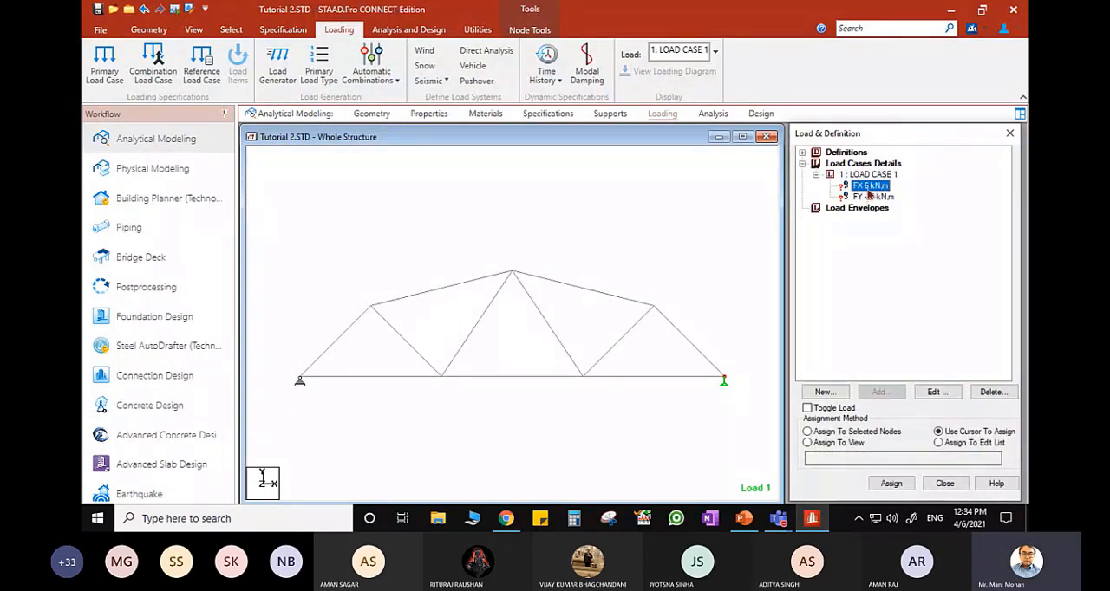
{"action": "left_click", "coordinate": [890, 485]}
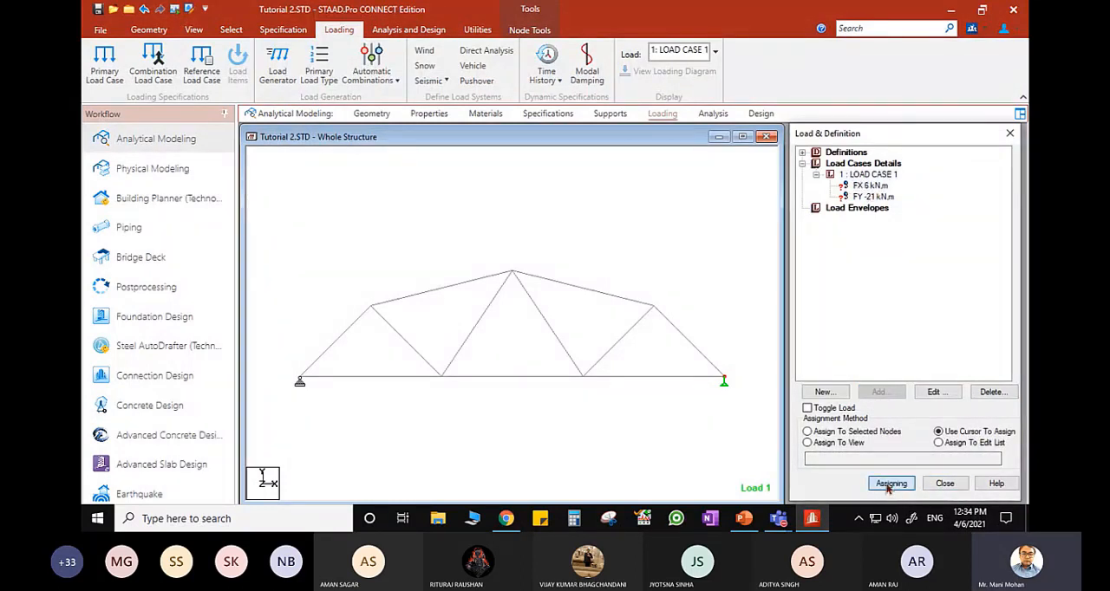
{"action": "left_click", "coordinate": [659, 314]}
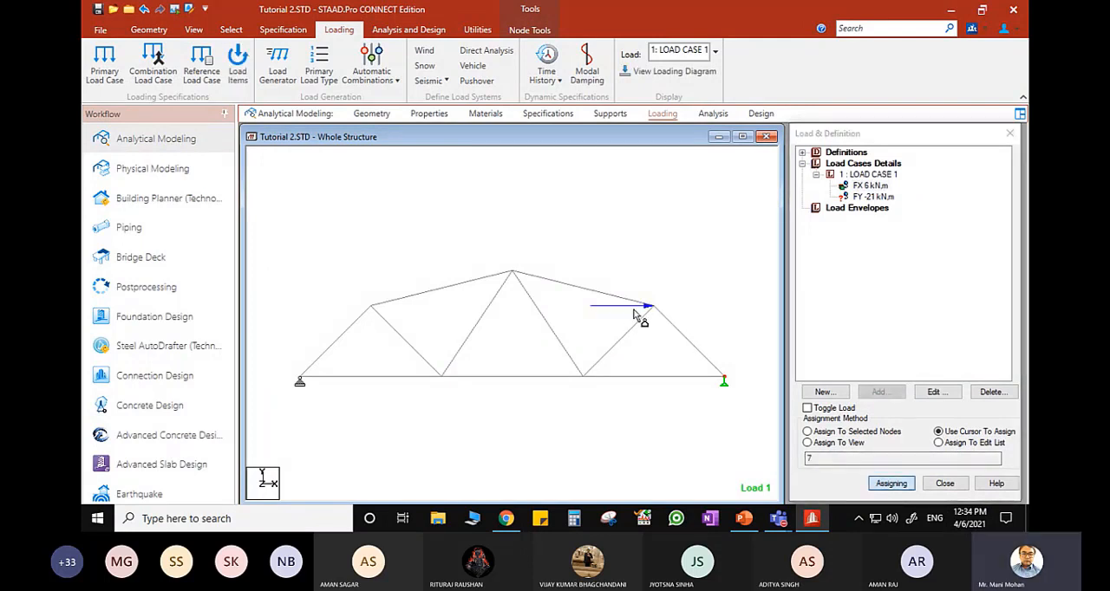
{"action": "left_click", "coordinate": [873, 197]}
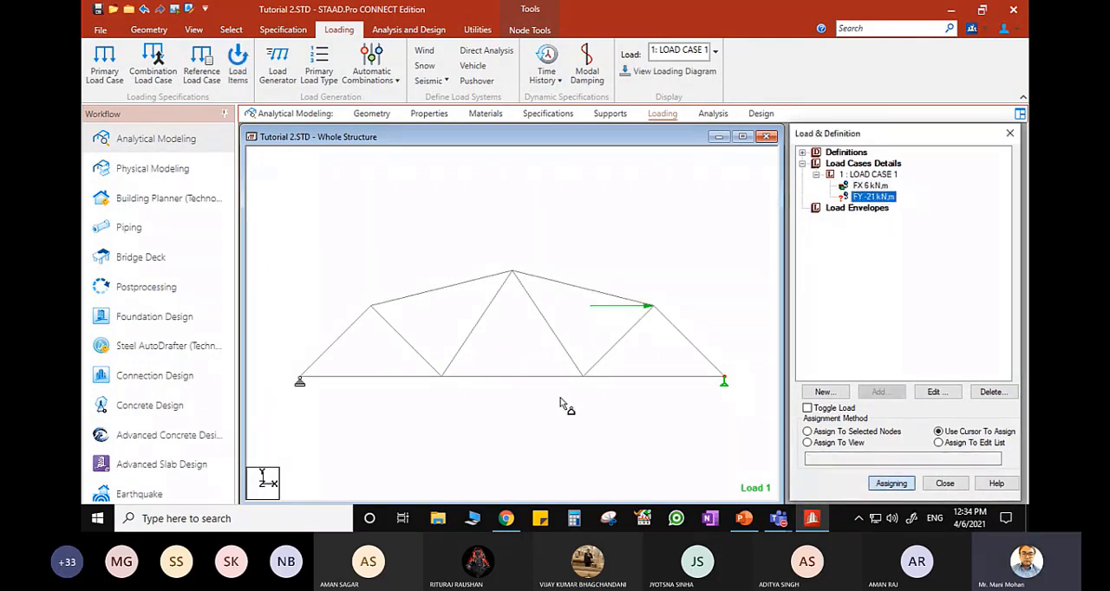
{"action": "left_click", "coordinate": [447, 385]}
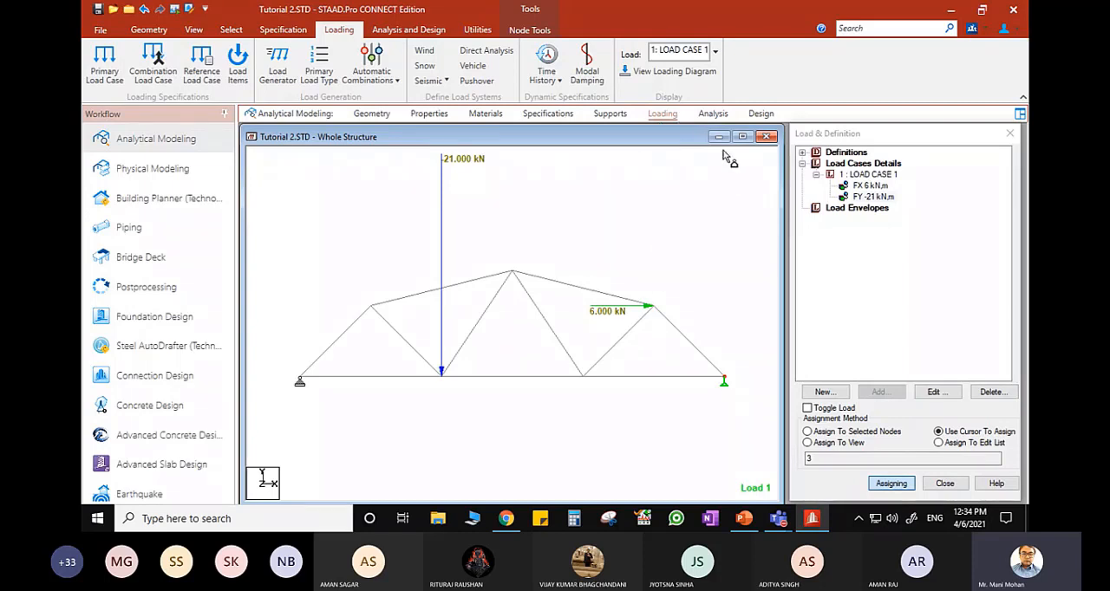
- Define a Perform Analysis command for the truss with the No Print option
{"action": "left_click", "coordinate": [711, 114]}
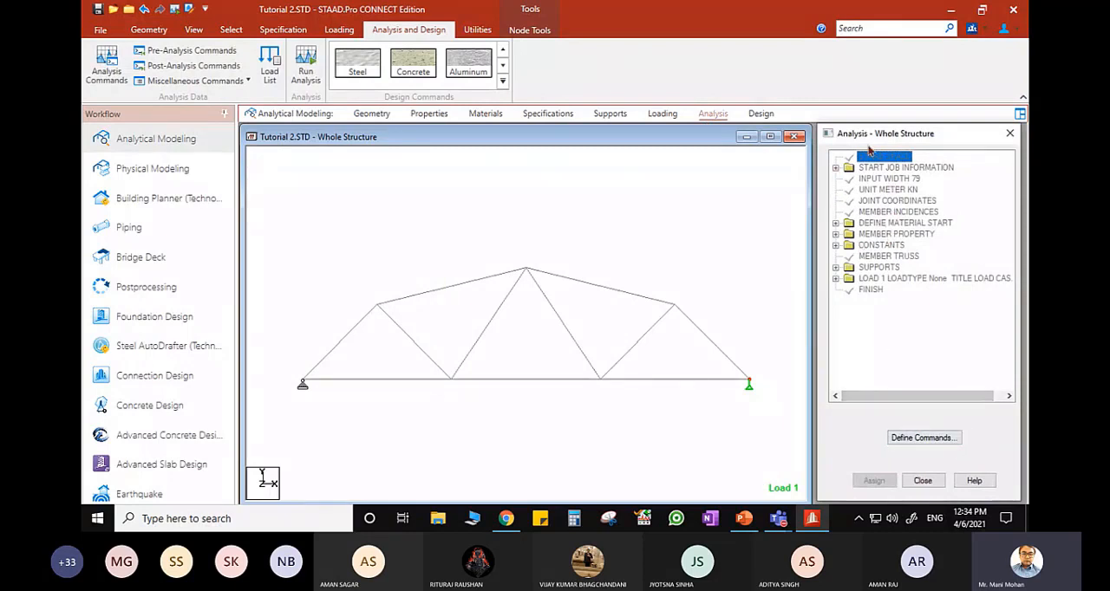
{"action": "left_click", "coordinate": [916, 440]}
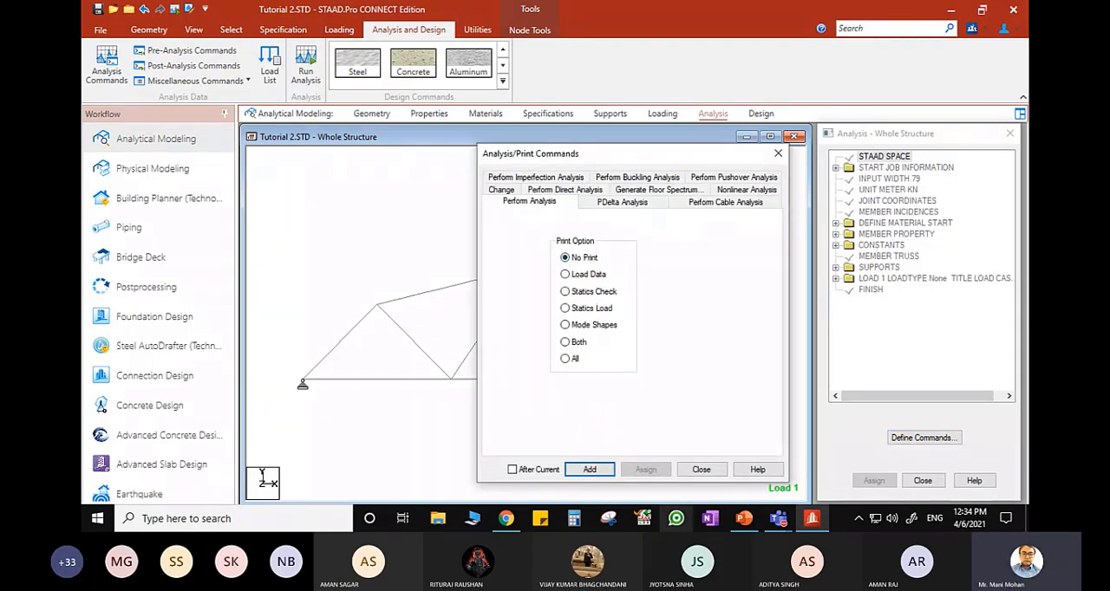
{"action": "left_click", "coordinate": [599, 470]}
{"action": "left_click", "coordinate": [700, 470]}
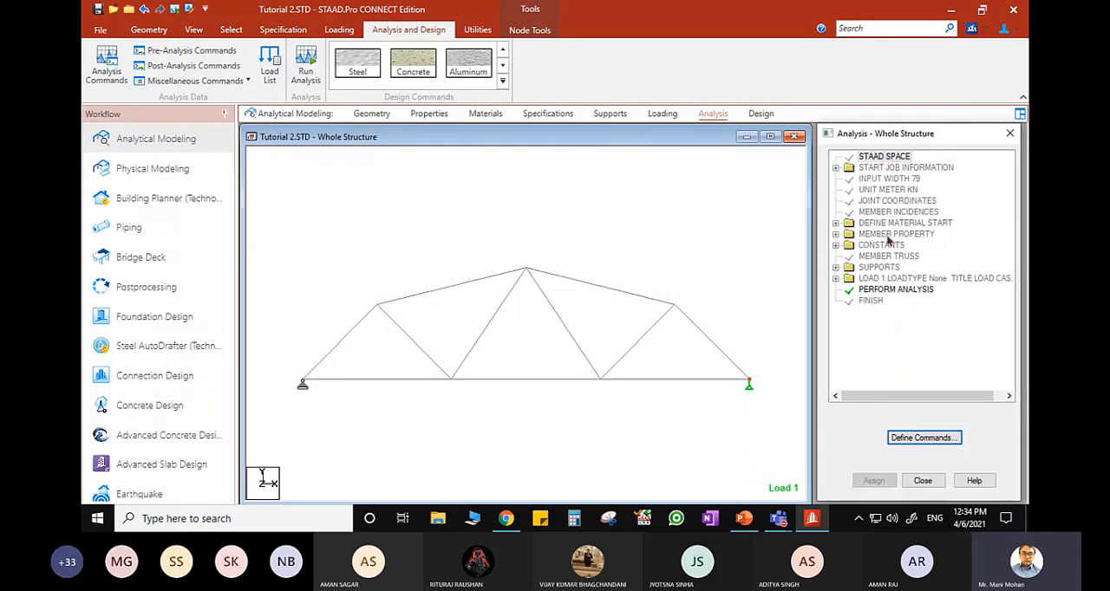
- Run the analysis, saving the modified structure, and stay in modeling mode once it finishes
{"action": "left_click", "coordinate": [307, 68]}
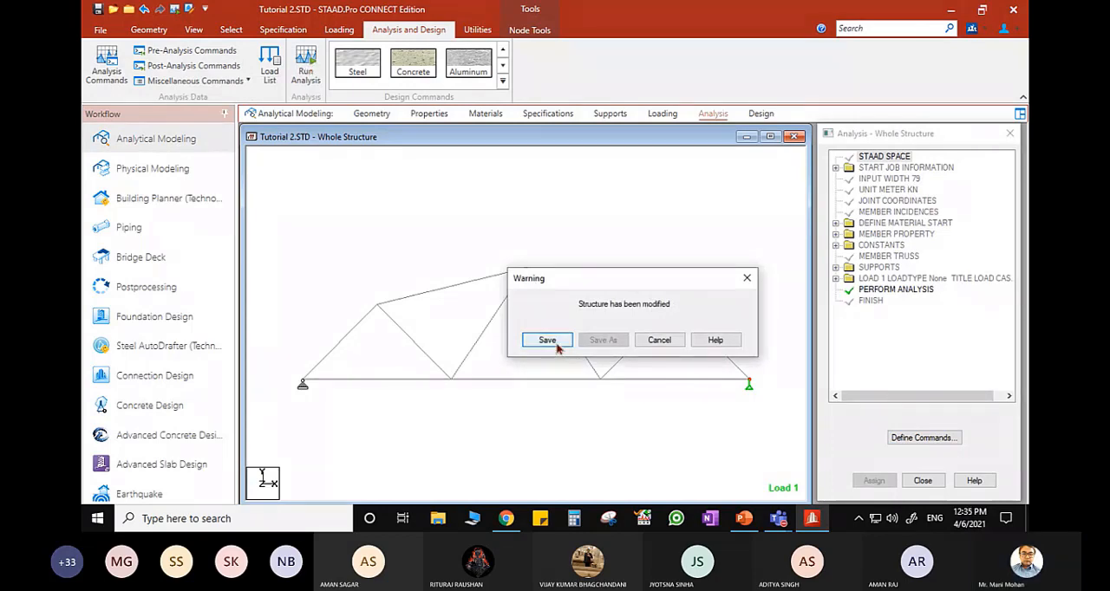
{"action": "left_click", "coordinate": [560, 342]}
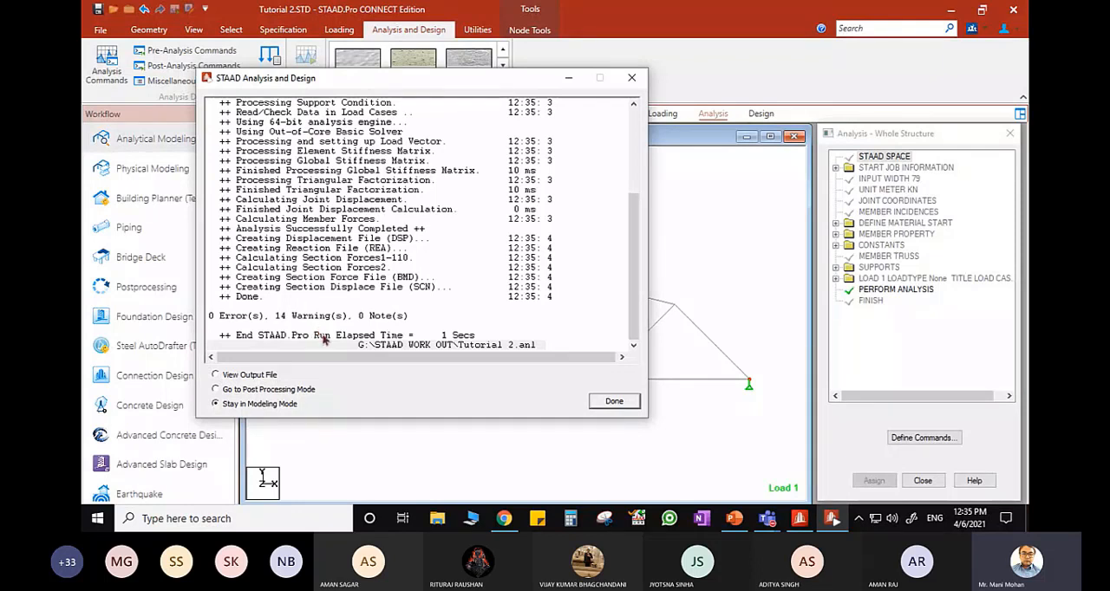
{"action": "left_click", "coordinate": [618, 404]}
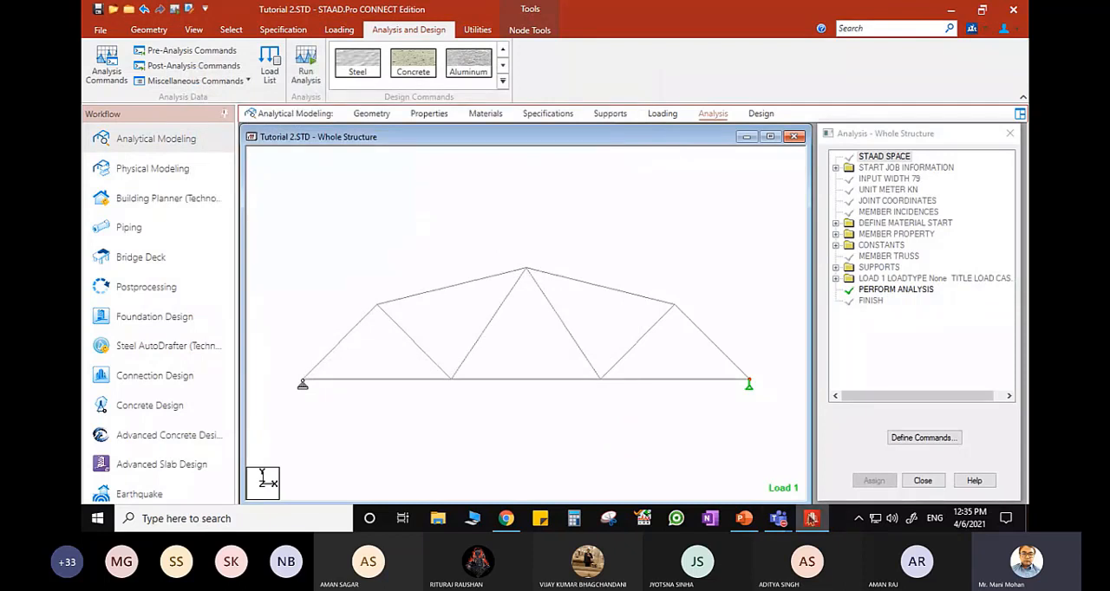
- Enter postprocessing with LOAD CASE 1 selected and show the support reactions in an enlarged view of the whole structure
{"action": "mouse_move", "coordinate": [751, 523]}
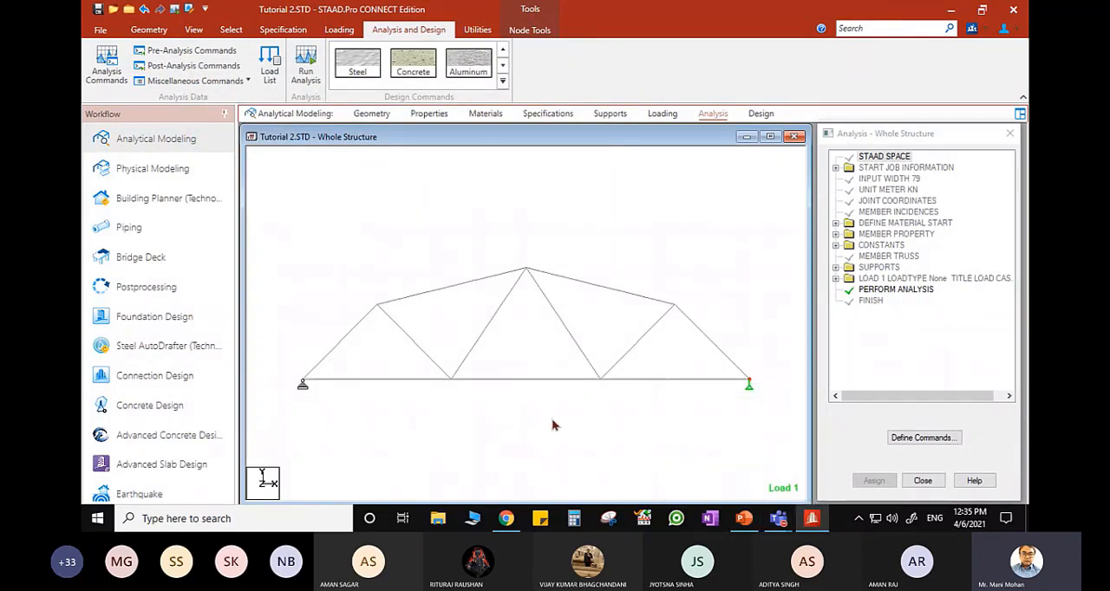
{"action": "left_click", "coordinate": [147, 291]}
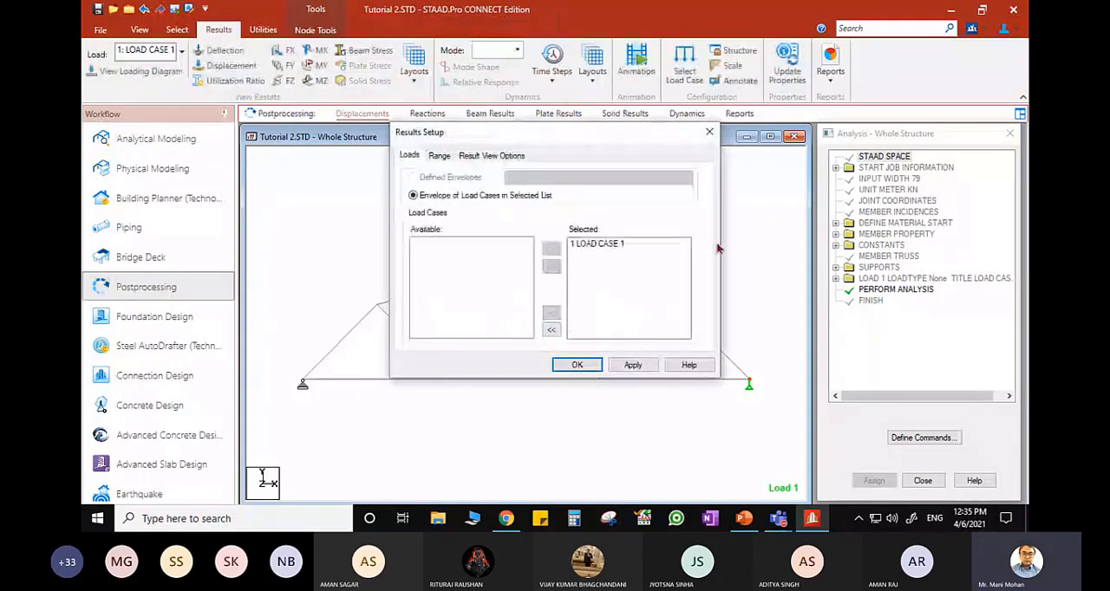
{"action": "left_click", "coordinate": [577, 365]}
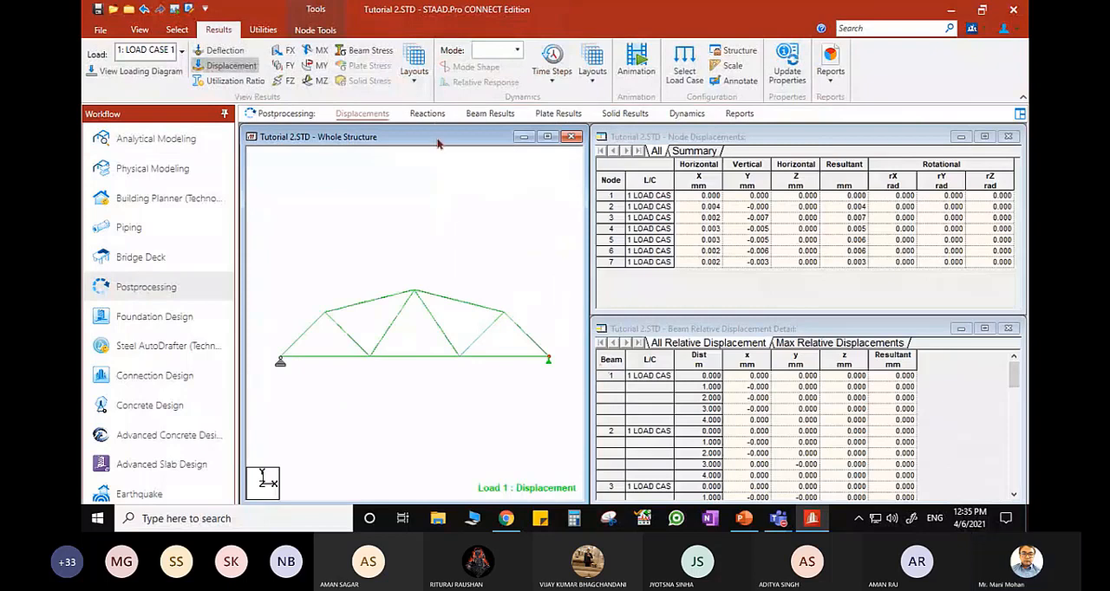
{"action": "left_click", "coordinate": [430, 114]}
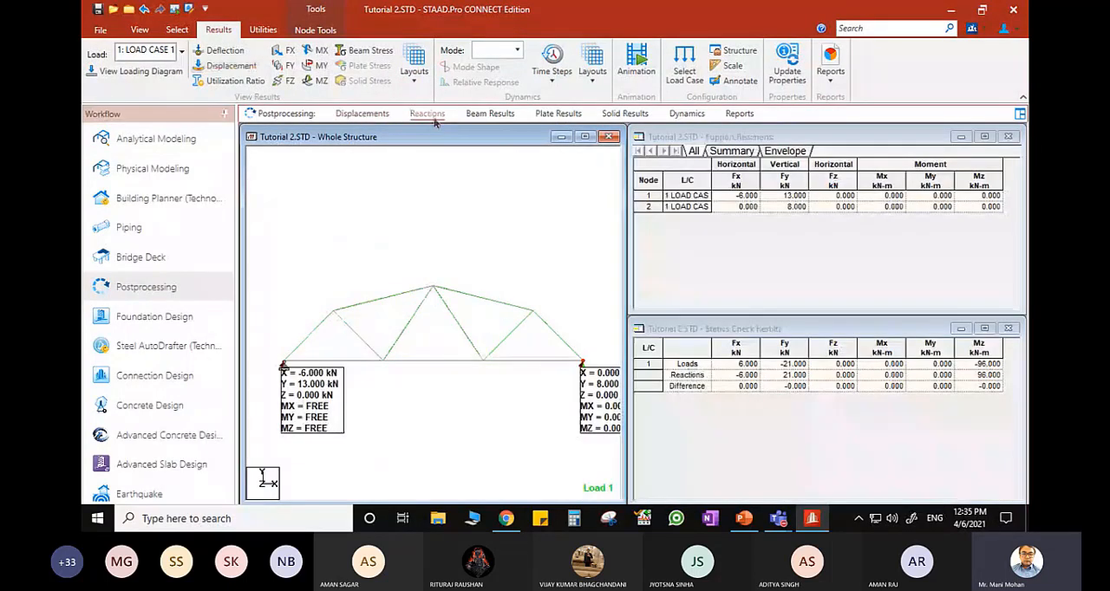
{"action": "left_click", "coordinate": [585, 137]}
- Reposition both reaction text boxes so that each sits just below its own support
{"action": "left_click", "coordinate": [177, 31]}
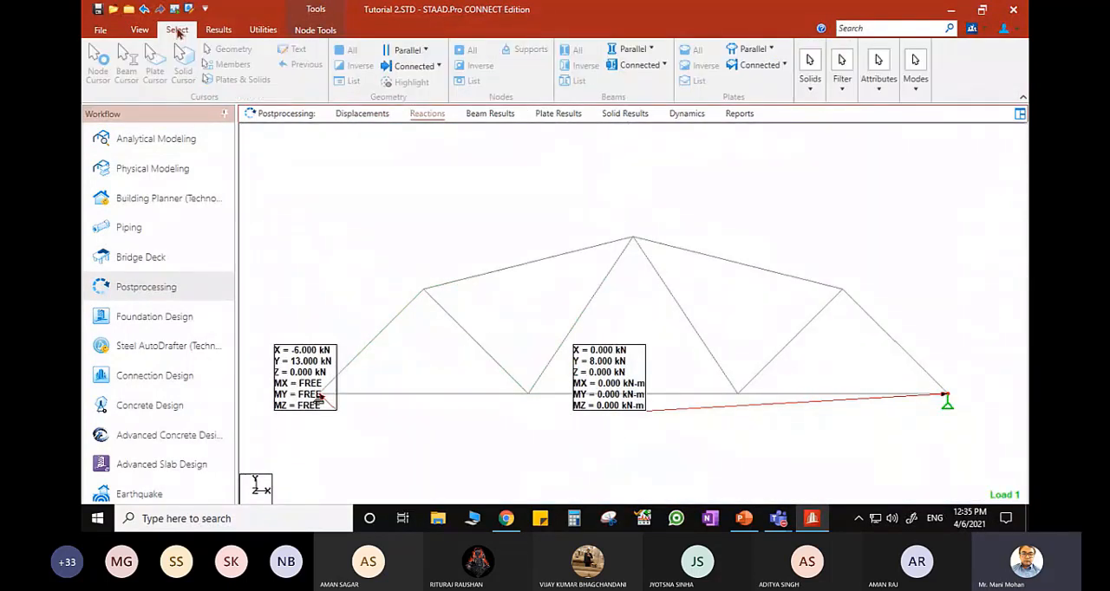
{"action": "left_click", "coordinate": [300, 51]}
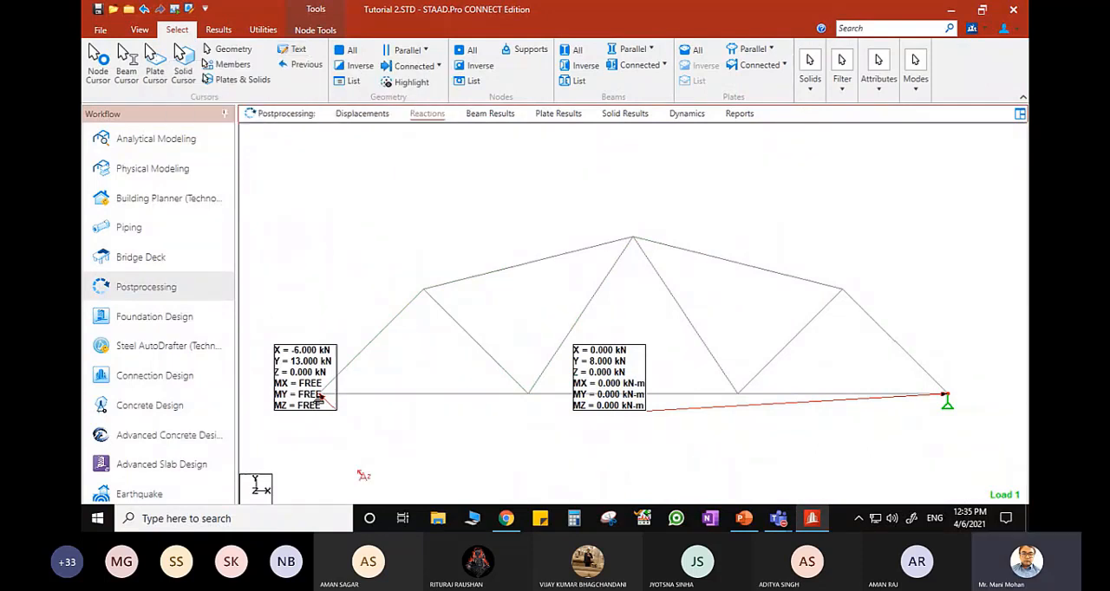
{"action": "left_click_drag", "start_coordinate": [324, 430], "coordinate": [327, 442]}
{"action": "left_click_drag", "start_coordinate": [633, 382], "coordinate": [951, 456]}
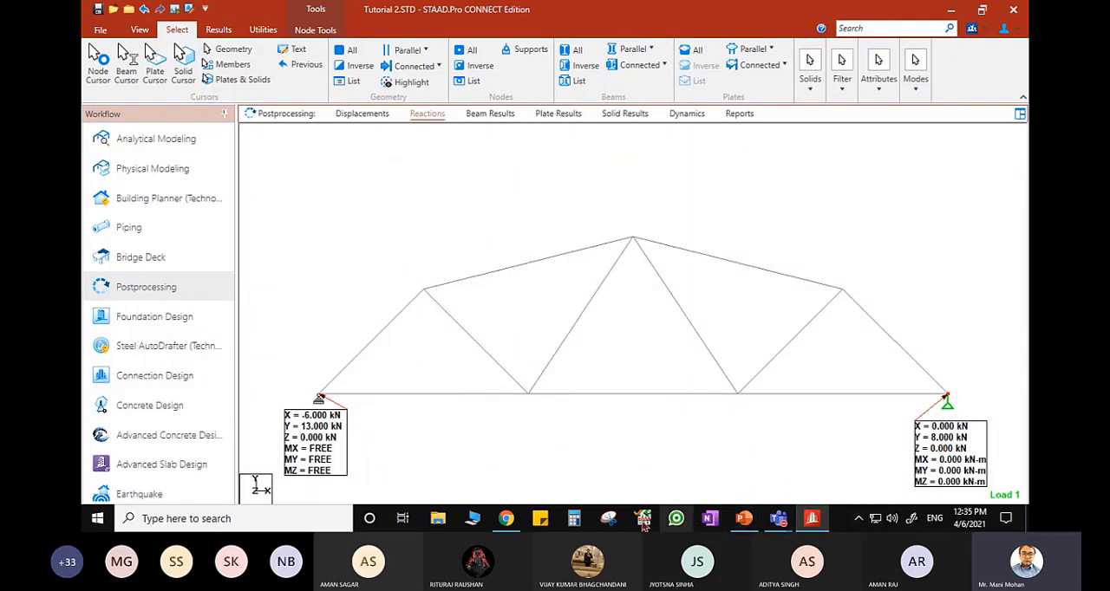
- Switch to the PowerPoint presentation and compare the support reactions with those on the Hand Calculations slide
{"action": "left_click", "coordinate": [744, 518]}
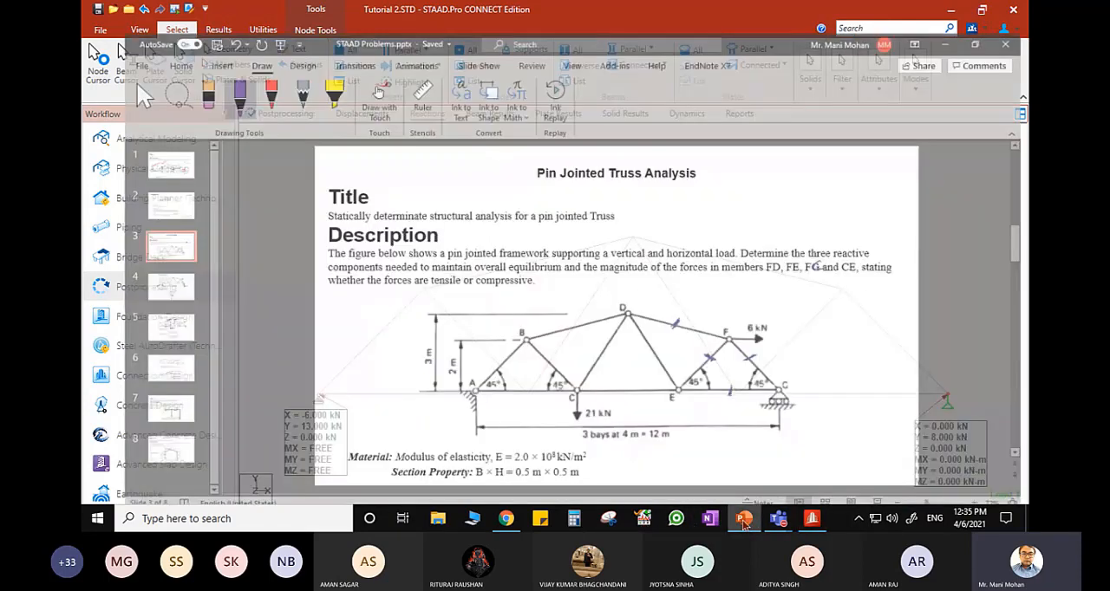
{"action": "scroll", "coordinate": [247, 341], "scroll_direction": "down", "scroll_amount": 3}
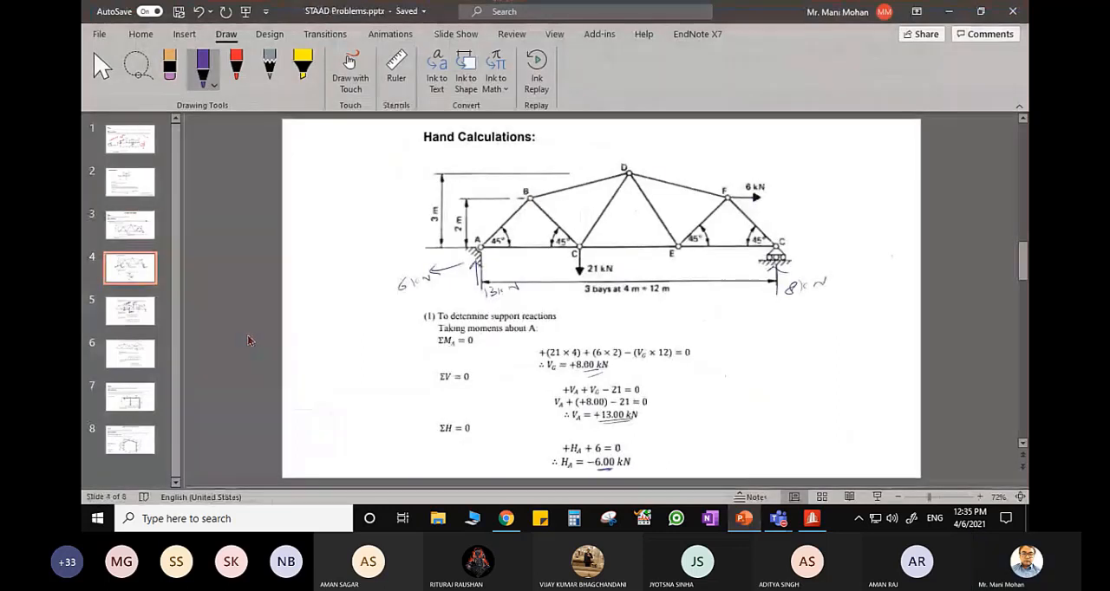
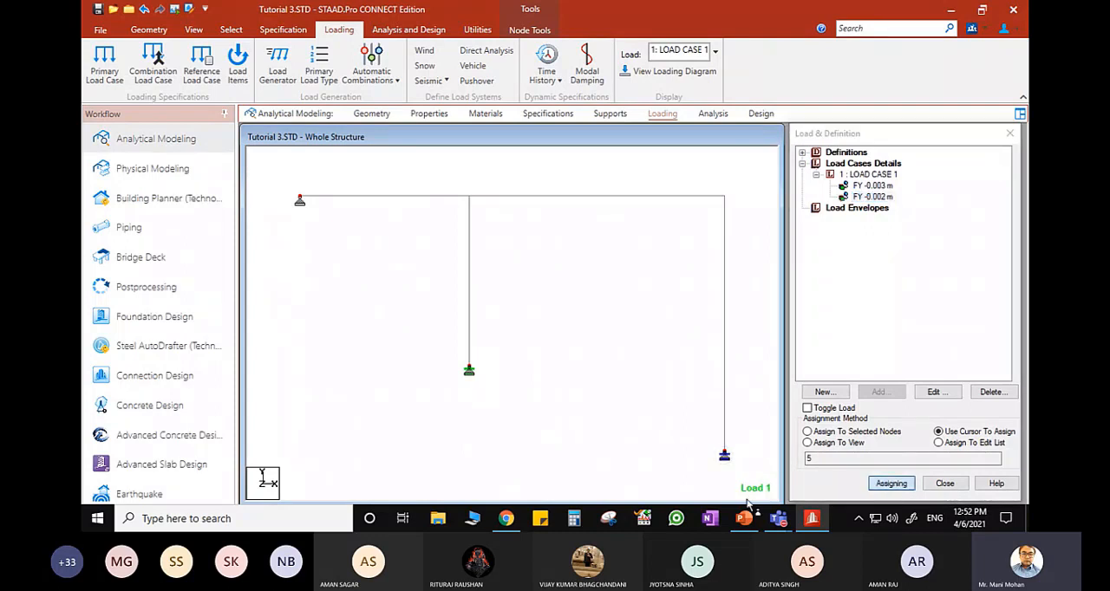
- Check which supports the FY -0.003 m and FY -0.002 m displacement loads are assigned to
{"action": "left_click", "coordinate": [874, 185]}
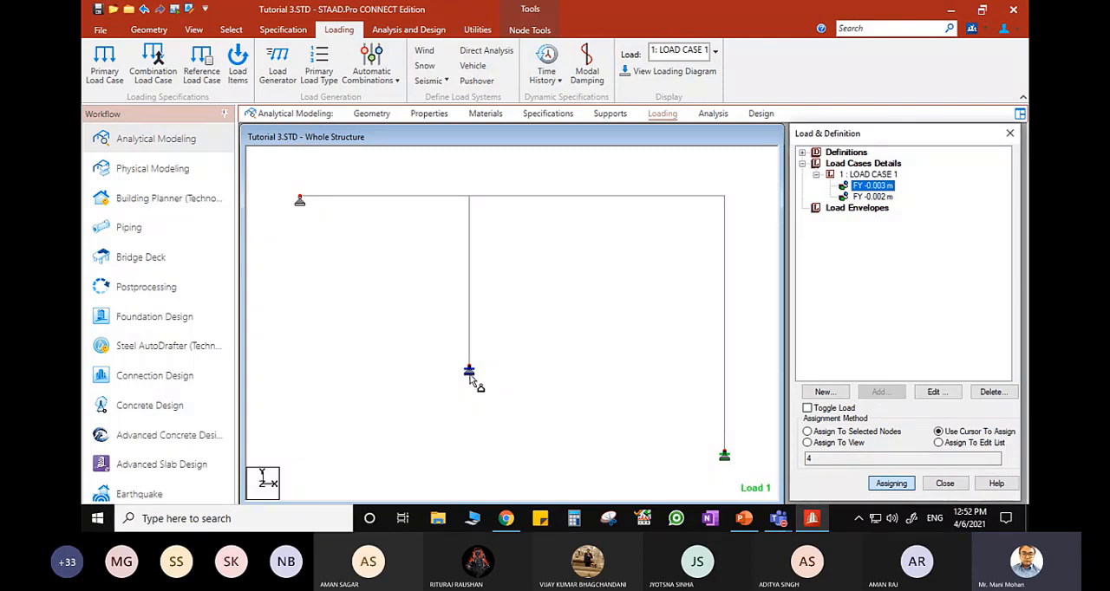
{"action": "left_click", "coordinate": [872, 197]}
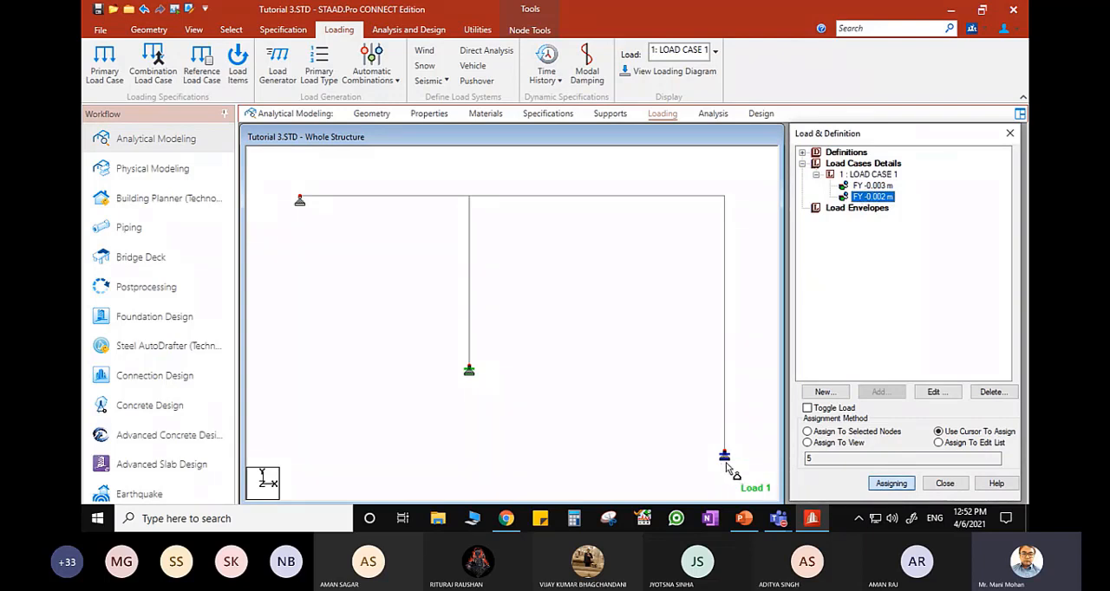
{"action": "left_click", "coordinate": [870, 176]}
{"action": "left_click", "coordinate": [812, 519]}
{"action": "left_click", "coordinate": [813, 526]}
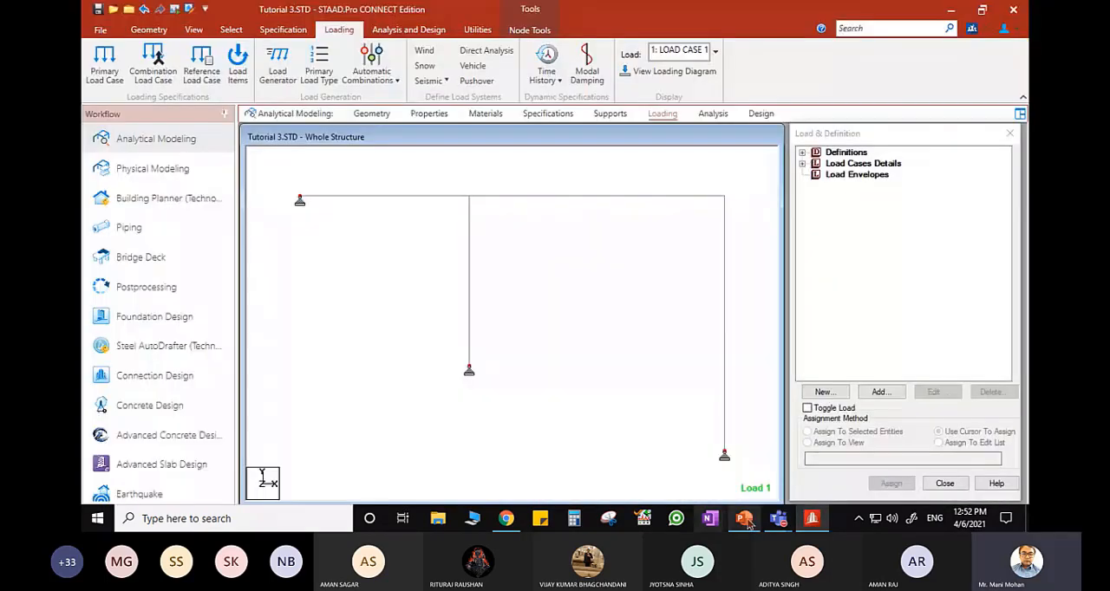
- Switch to PowerPoint to review the member loads on the Statically Indeterminate Frame Analysis slide, returning to the STAAD.Pro frame model
{"action": "left_click", "coordinate": [744, 519]}
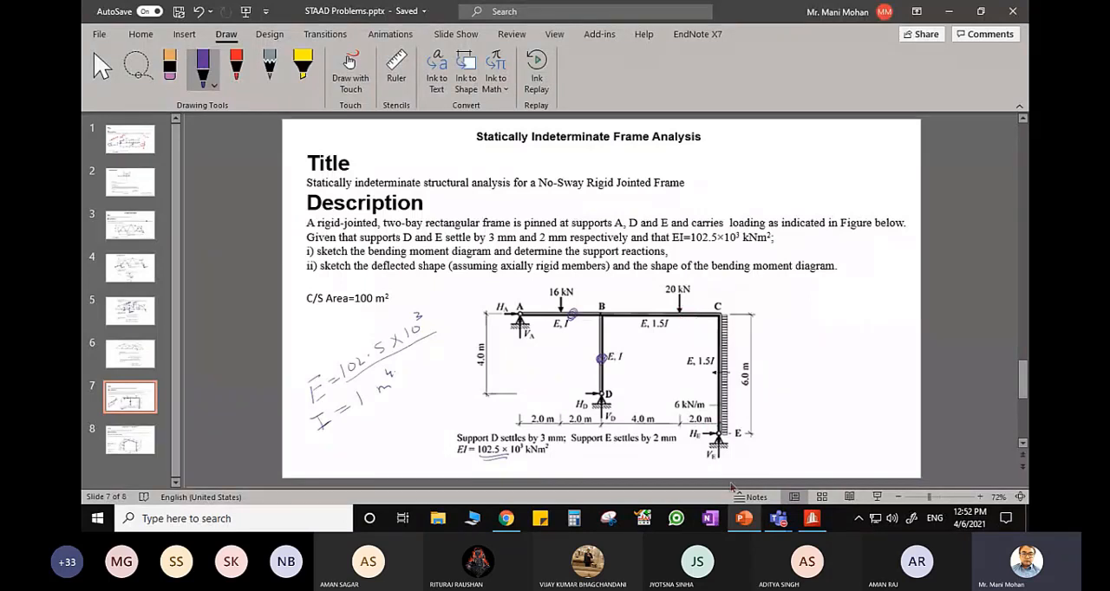
{"action": "left_click", "coordinate": [744, 520]}
{"action": "left_click", "coordinate": [590, 199]}
{"action": "left_click", "coordinate": [586, 230]}
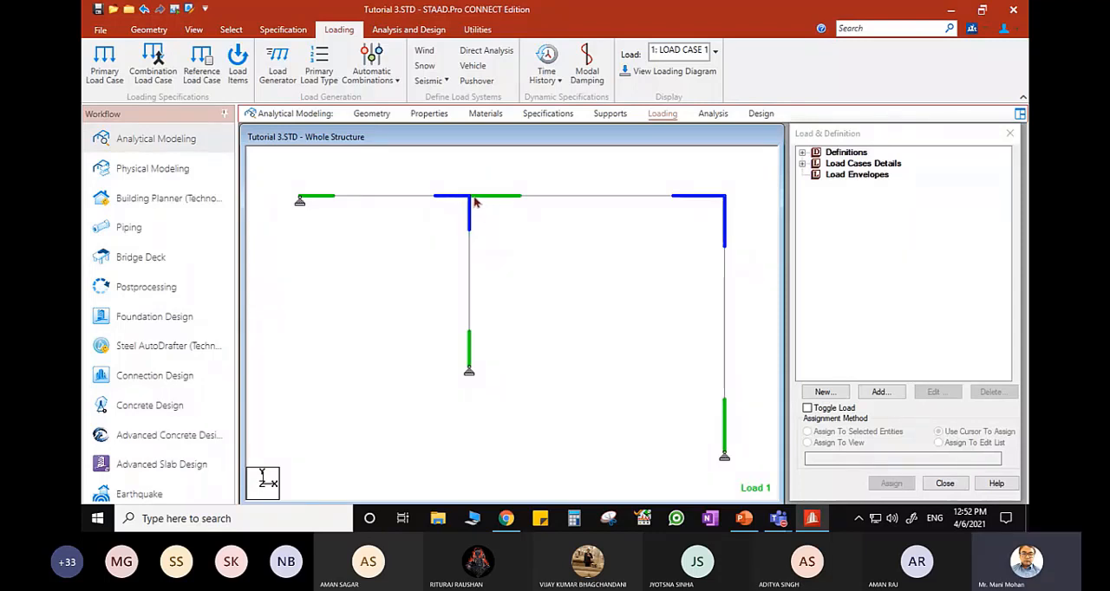
{"action": "left_click", "coordinate": [632, 199]}
{"action": "left_click", "coordinate": [629, 227]}
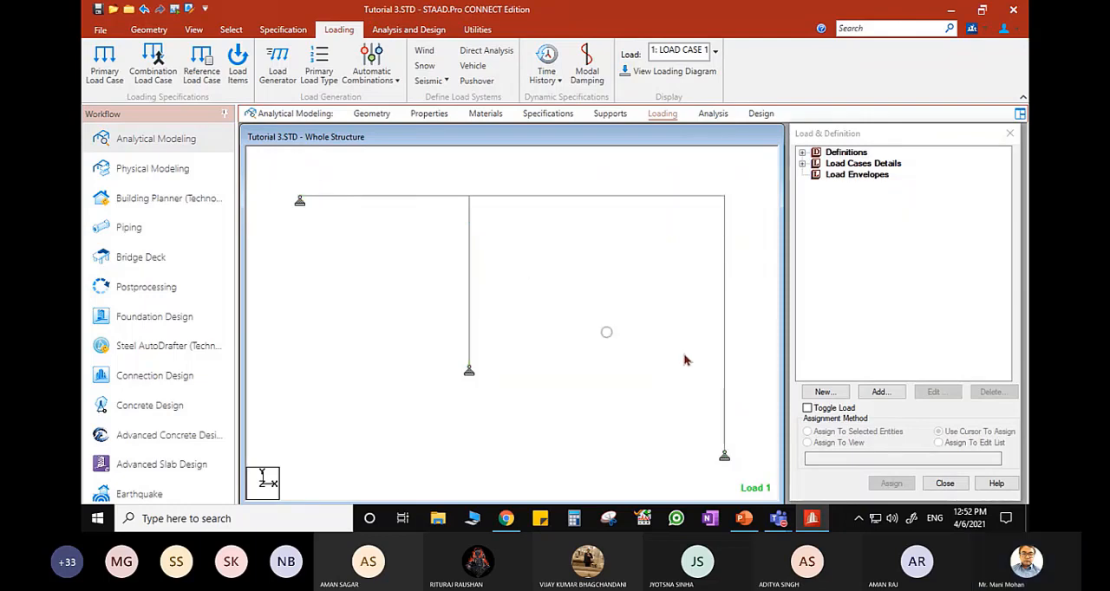
{"action": "left_click", "coordinate": [812, 524]}
{"action": "left_click", "coordinate": [813, 524]}
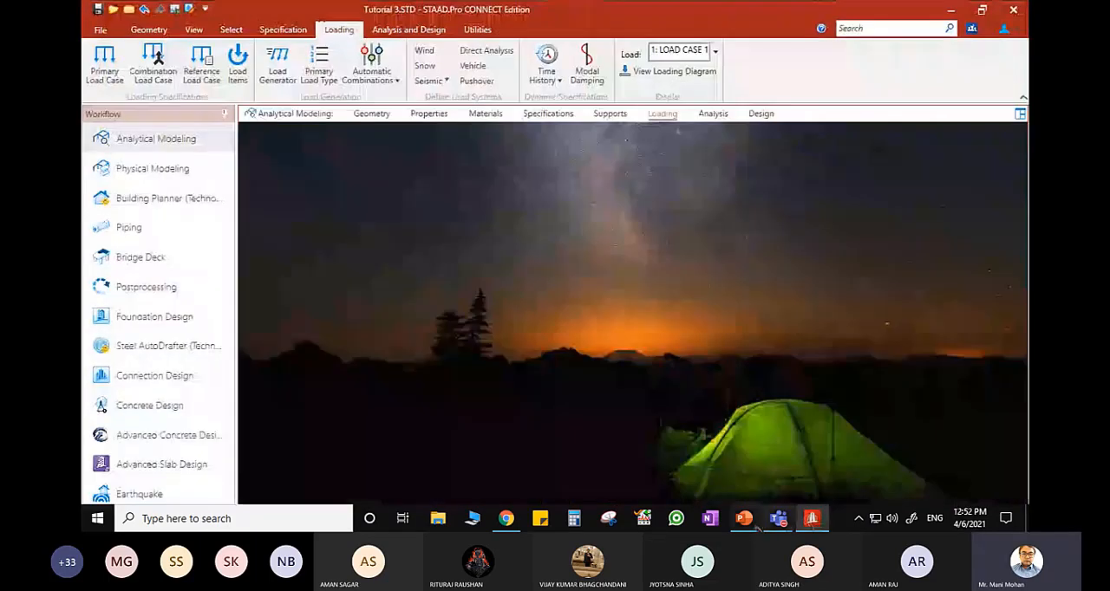
{"action": "left_click", "coordinate": [753, 523]}
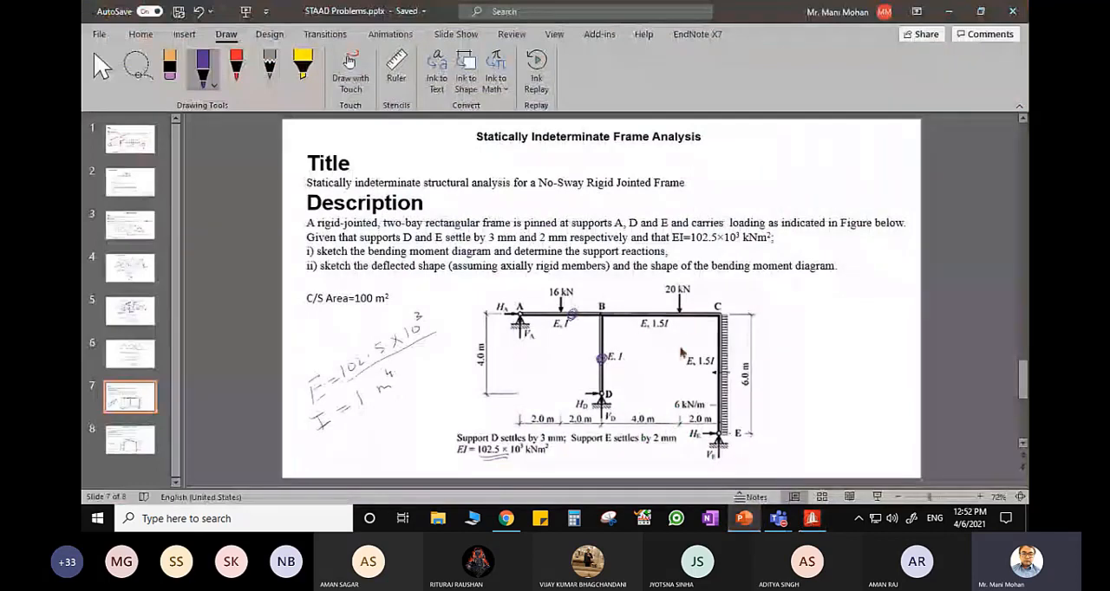
{"action": "left_click", "coordinate": [742, 527]}
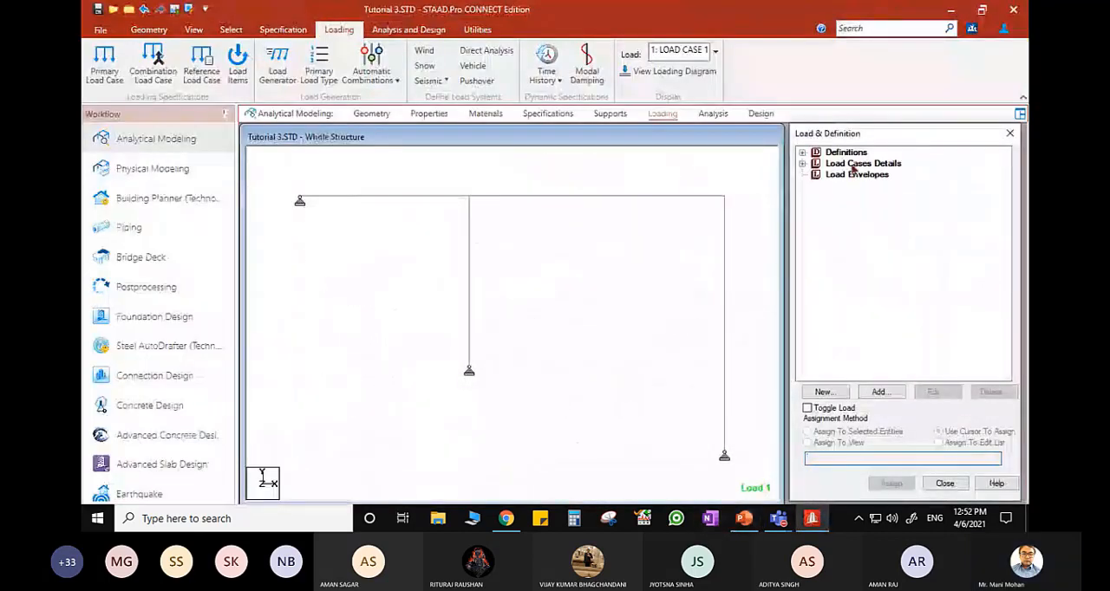
- Add a concentrated member force of -16 kN in the GY direction to LOAD CASE 1
{"action": "double_click", "coordinate": [847, 165]}
{"action": "left_click", "coordinate": [862, 174]}
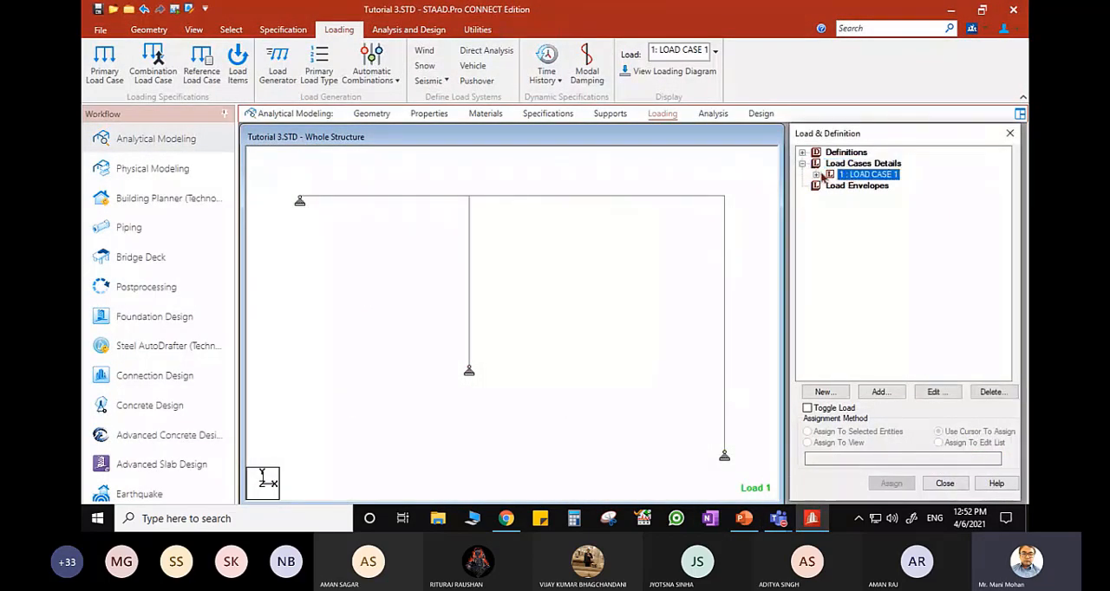
{"action": "left_click", "coordinate": [878, 392]}
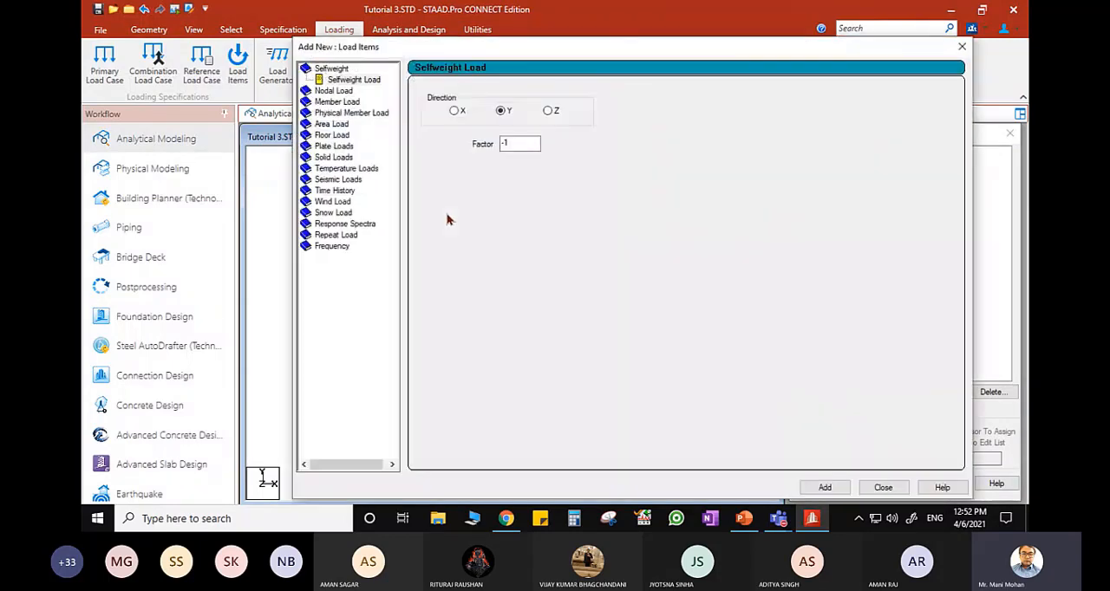
{"action": "left_click", "coordinate": [345, 102]}
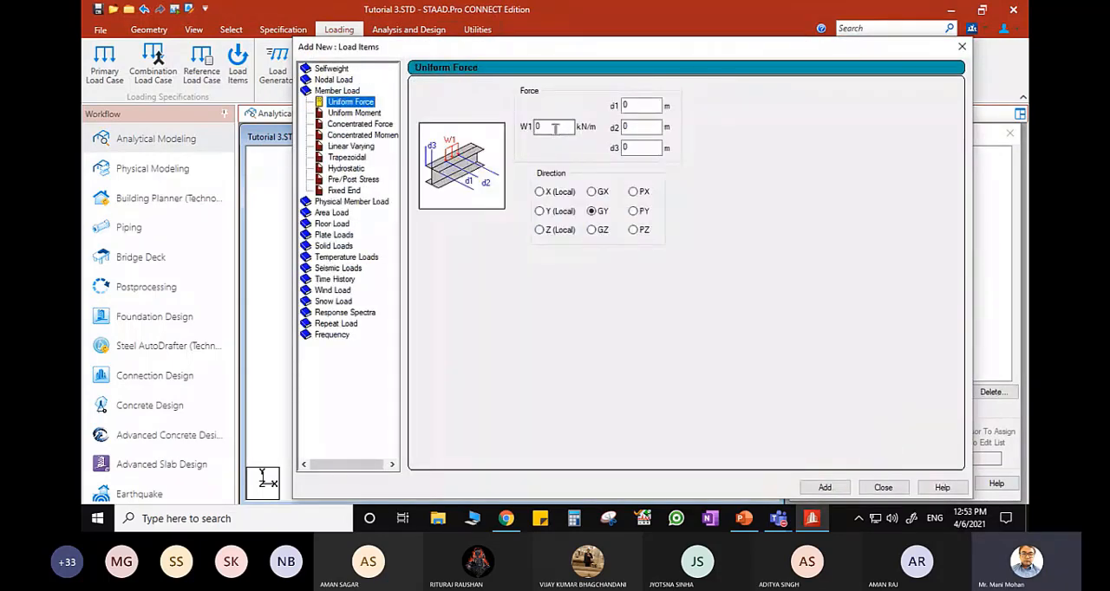
{"action": "left_click", "coordinate": [359, 124]}
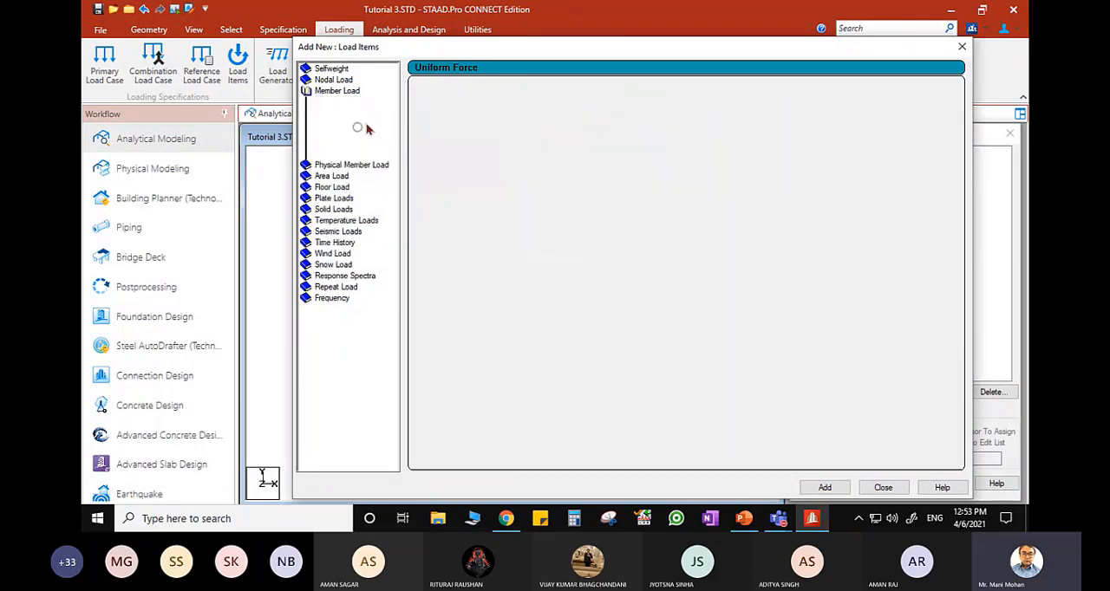
{"action": "type", "text": "-16"}
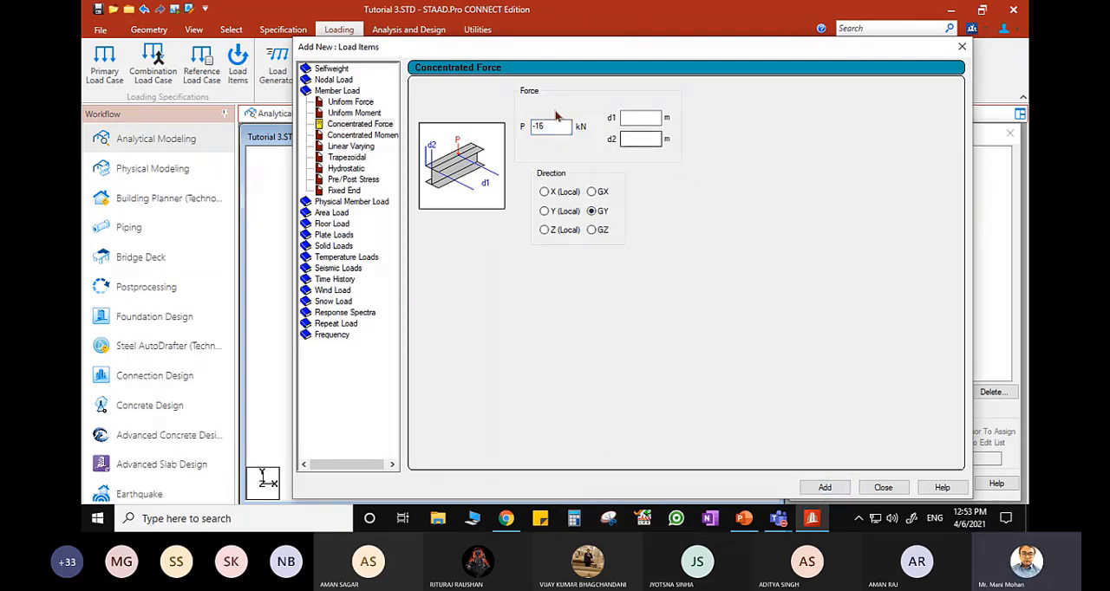
- Add a second concentrated force of -20 kN in GY at d1 of 4 m and finish adding load items
{"action": "left_click_drag", "start_coordinate": [548, 127], "coordinate": [540, 127]}
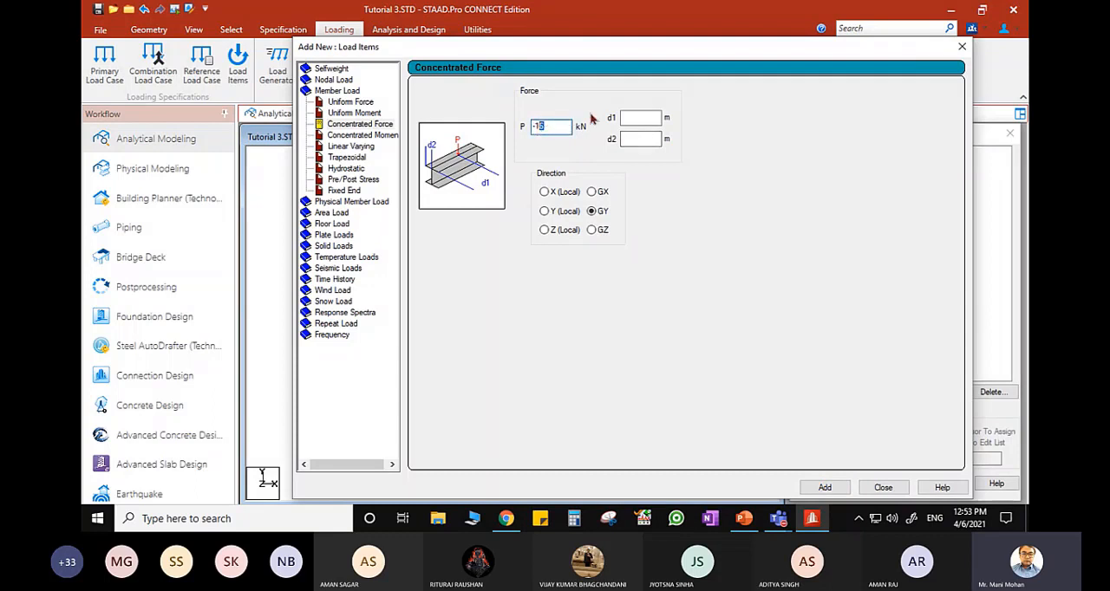
{"action": "type", "text": "-20"}
{"action": "left_click", "coordinate": [641, 119]}
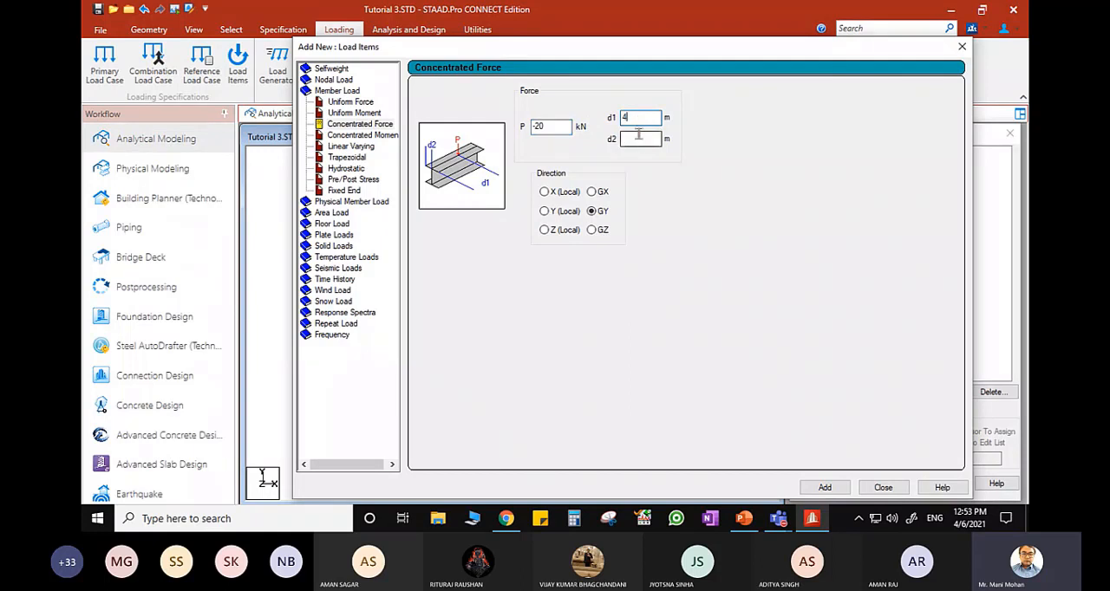
{"action": "type", "text": "4"}
{"action": "left_click", "coordinate": [824, 488]}
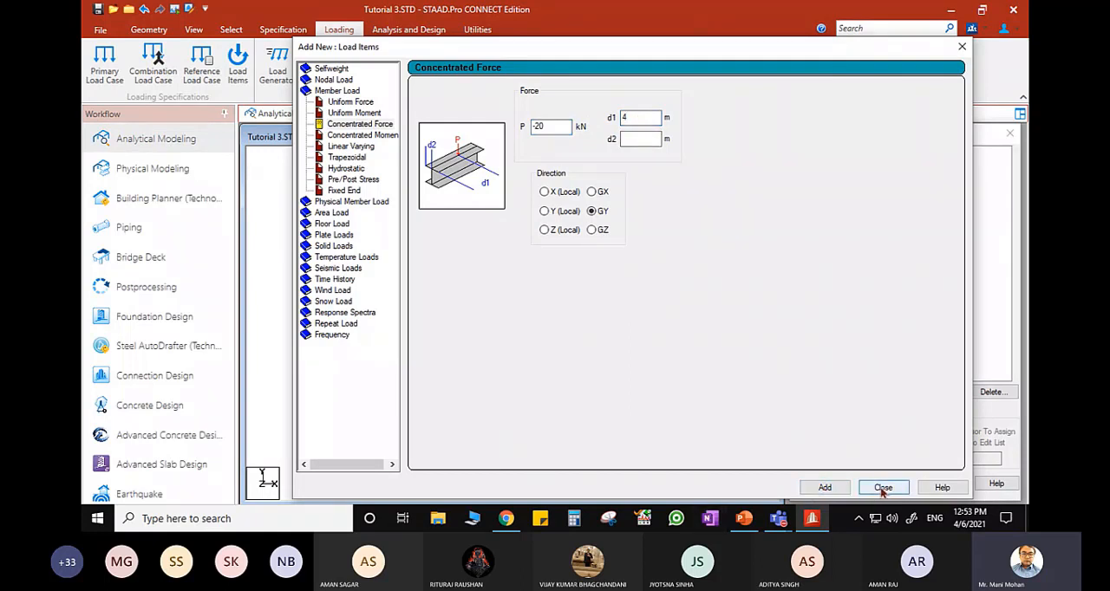
{"action": "left_click", "coordinate": [883, 487]}
- Assign the -16 kN force to the left beam and the -20 kN force to the right beam
{"action": "left_click", "coordinate": [878, 208]}
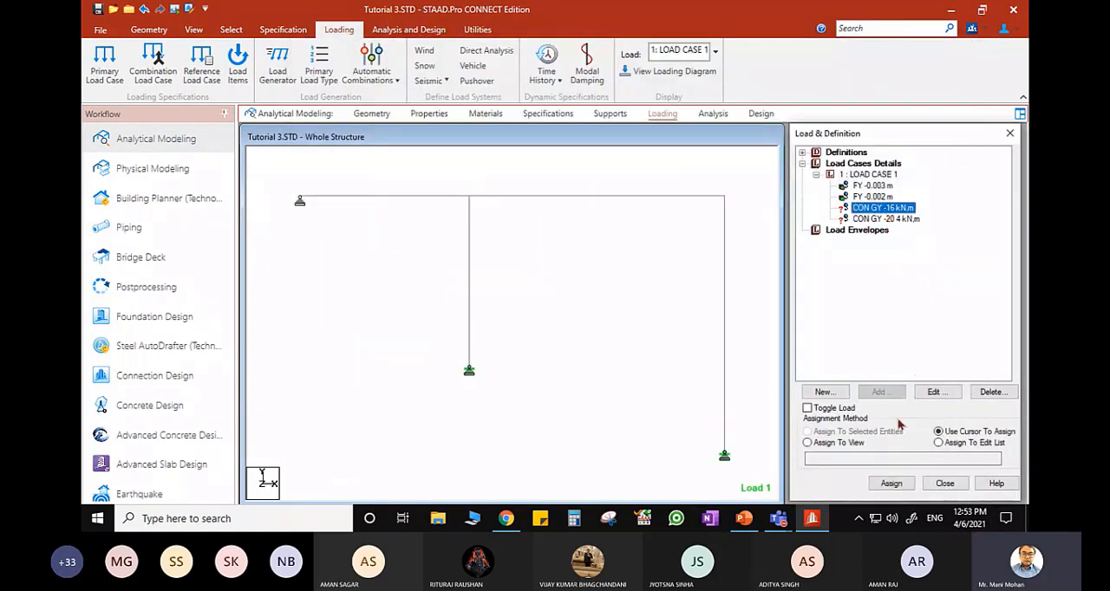
{"action": "left_click", "coordinate": [889, 484]}
{"action": "left_click", "coordinate": [399, 198]}
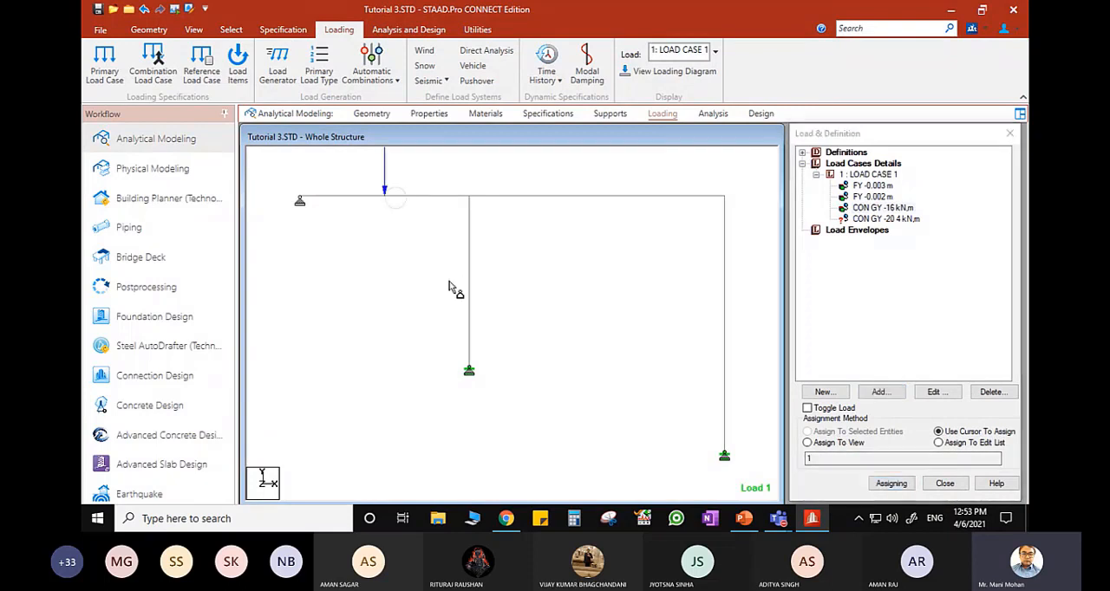
{"action": "left_click", "coordinate": [873, 220]}
{"action": "left_click", "coordinate": [565, 197]}
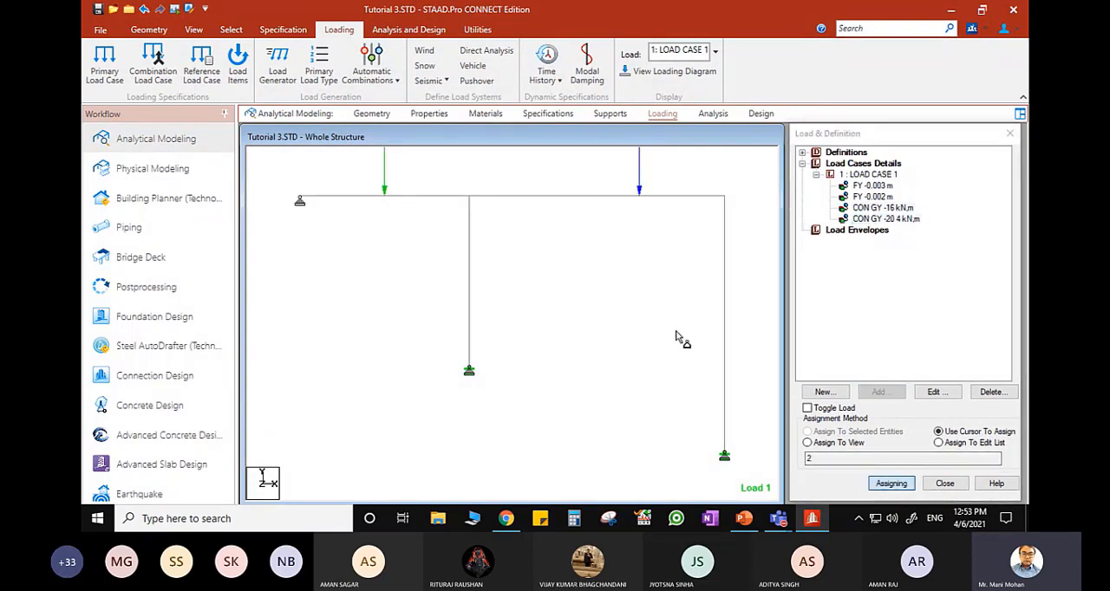
- Add a uniform force of -6 kN/m in the GX direction to LOAD CASE 1 and assign it to the right column
{"action": "left_click", "coordinate": [871, 175]}
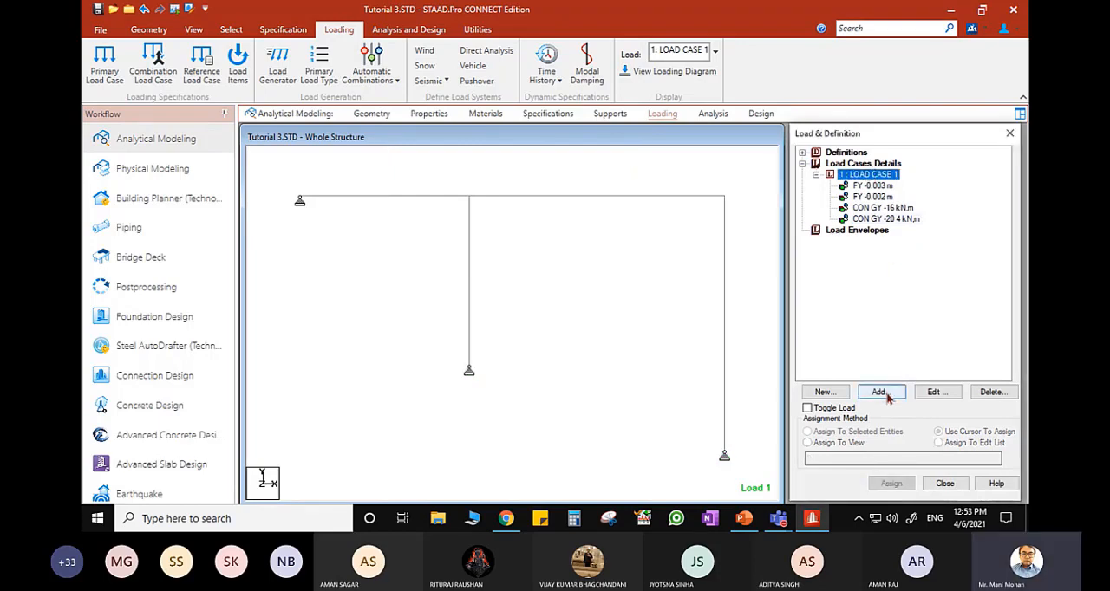
{"action": "left_click", "coordinate": [879, 392]}
{"action": "left_click", "coordinate": [744, 518]}
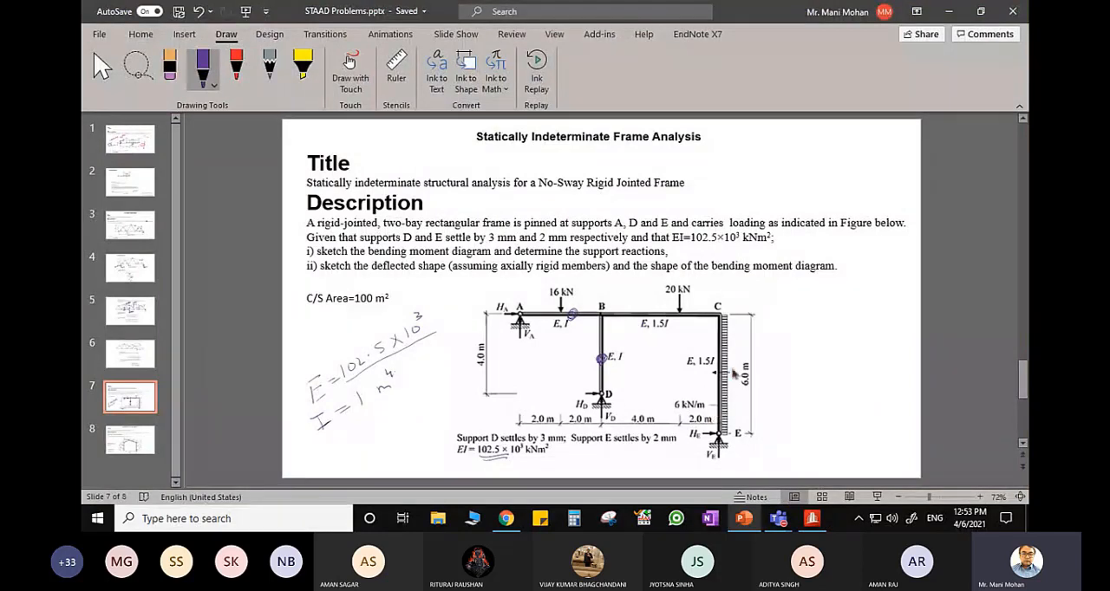
{"action": "left_click", "coordinate": [812, 518]}
{"action": "left_click", "coordinate": [342, 103]}
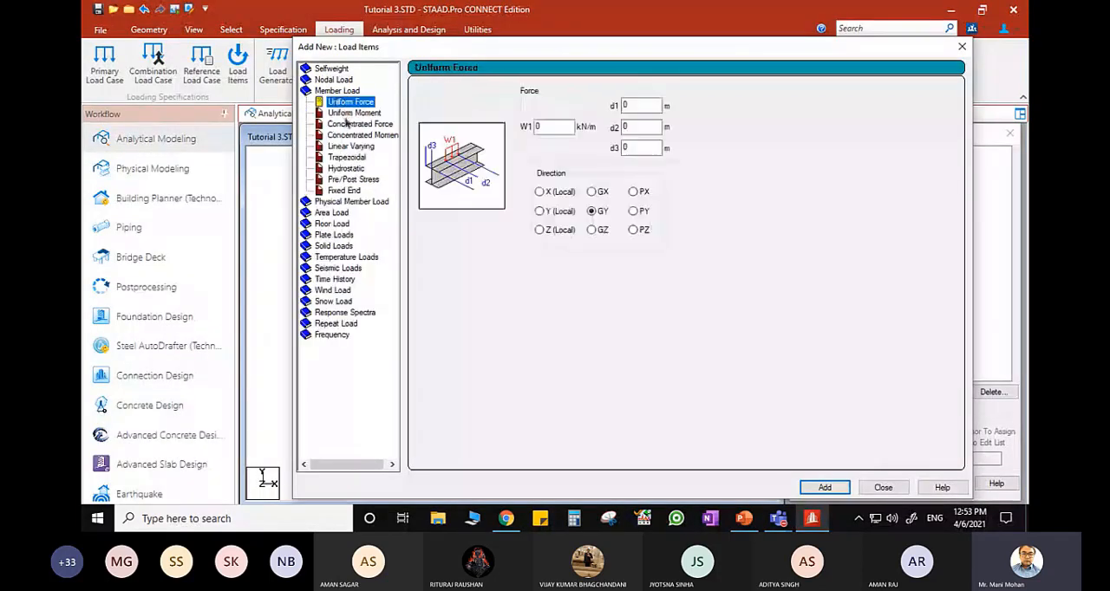
{"action": "double_click", "coordinate": [535, 126]}
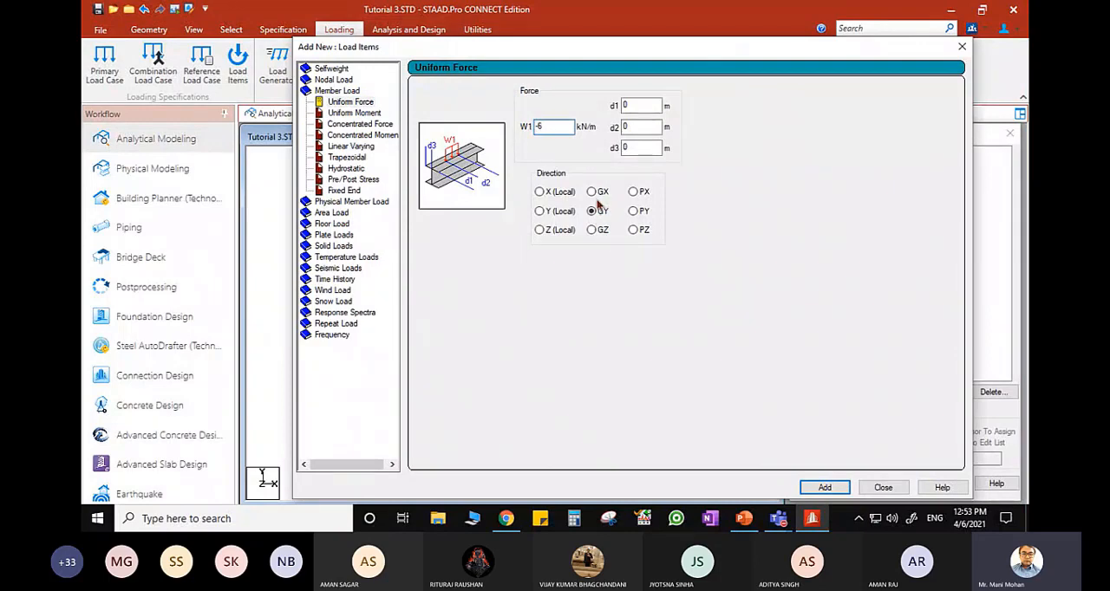
{"action": "left_click", "coordinate": [593, 193]}
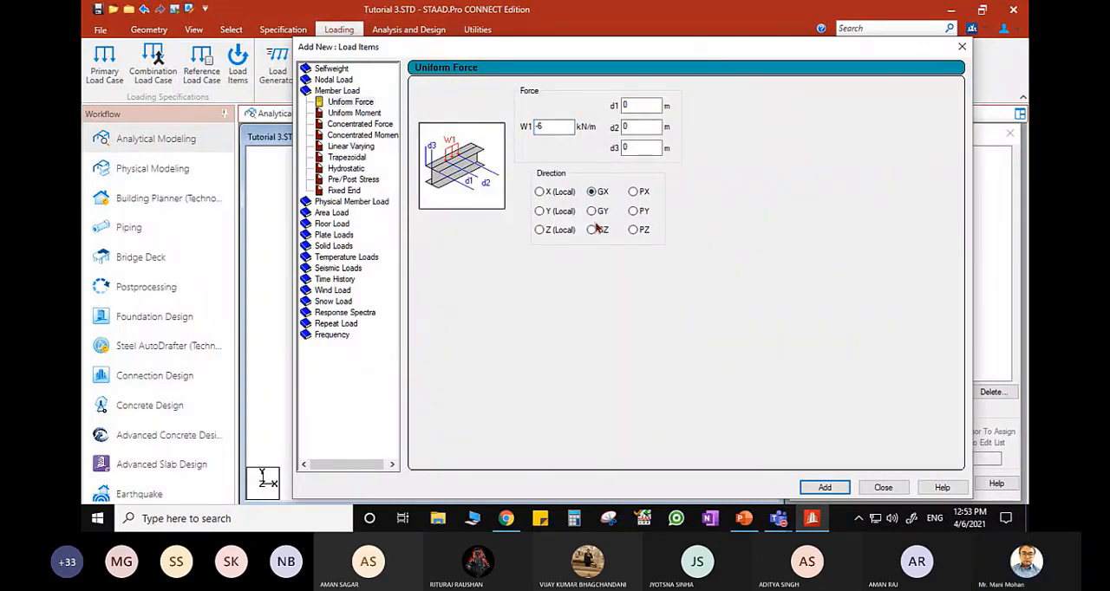
{"action": "left_click", "coordinate": [883, 488]}
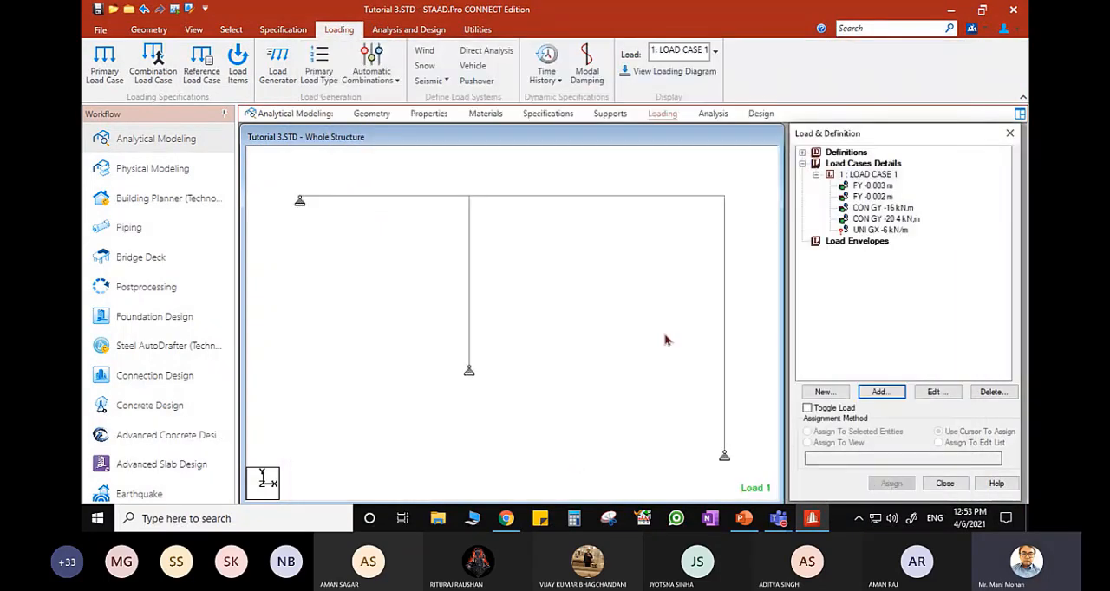
{"action": "left_click", "coordinate": [891, 483]}
{"action": "left_click", "coordinate": [725, 361]}
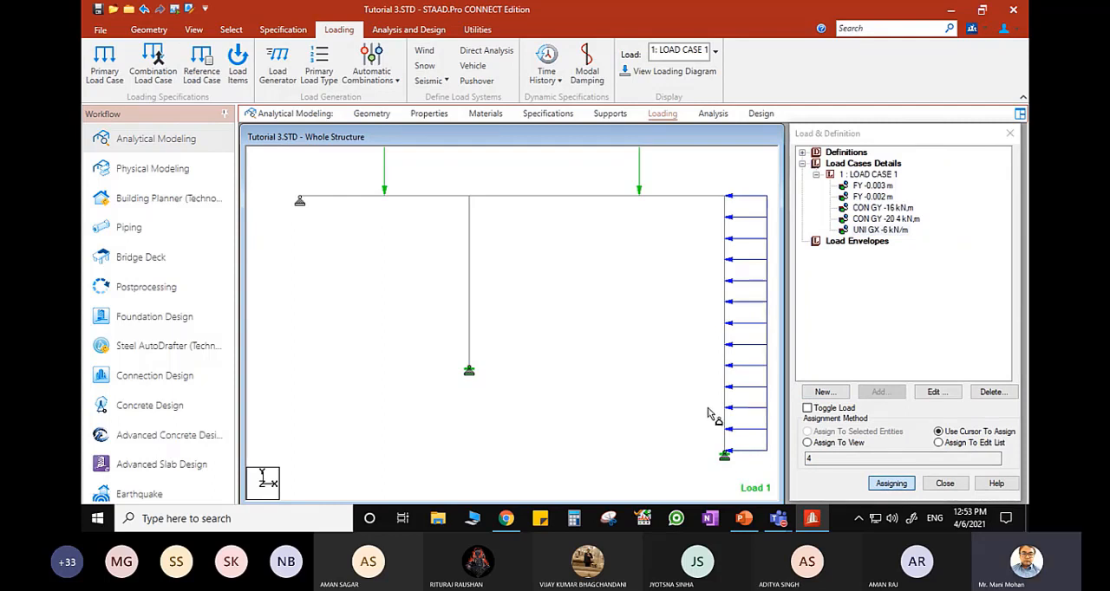
- Adjust the point force display scale to shorten the load arrows, show the load values on the frame, and end load assignment
{"action": "scroll", "coordinate": [433, 204], "scroll_direction": "down", "scroll_amount": 5}
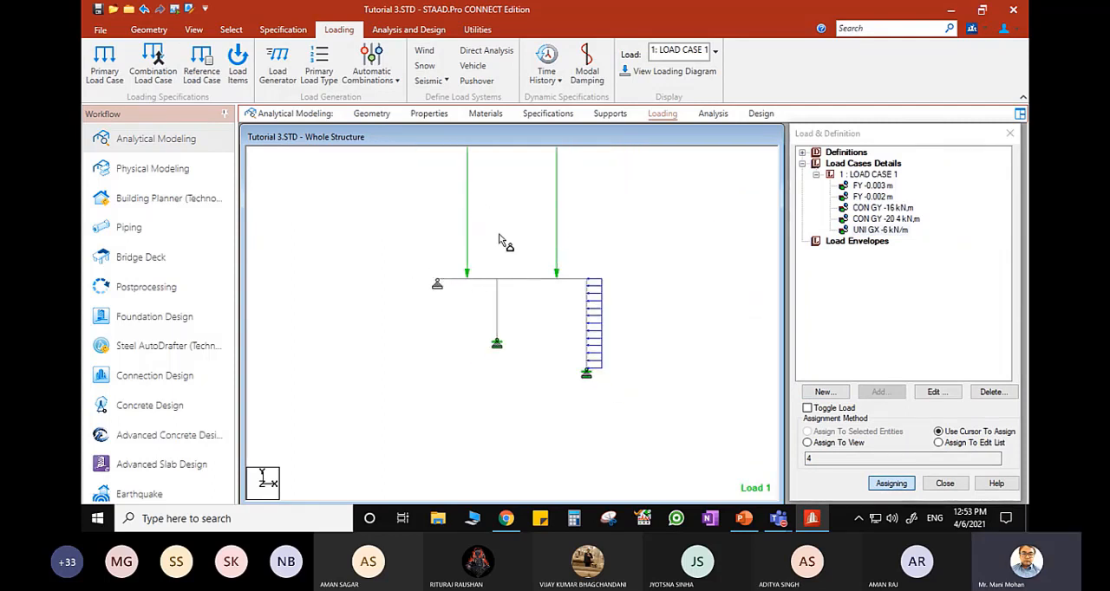
{"action": "scroll", "coordinate": [526, 244], "scroll_direction": "up", "scroll_amount": 3}
{"action": "right_click", "coordinate": [518, 238]}
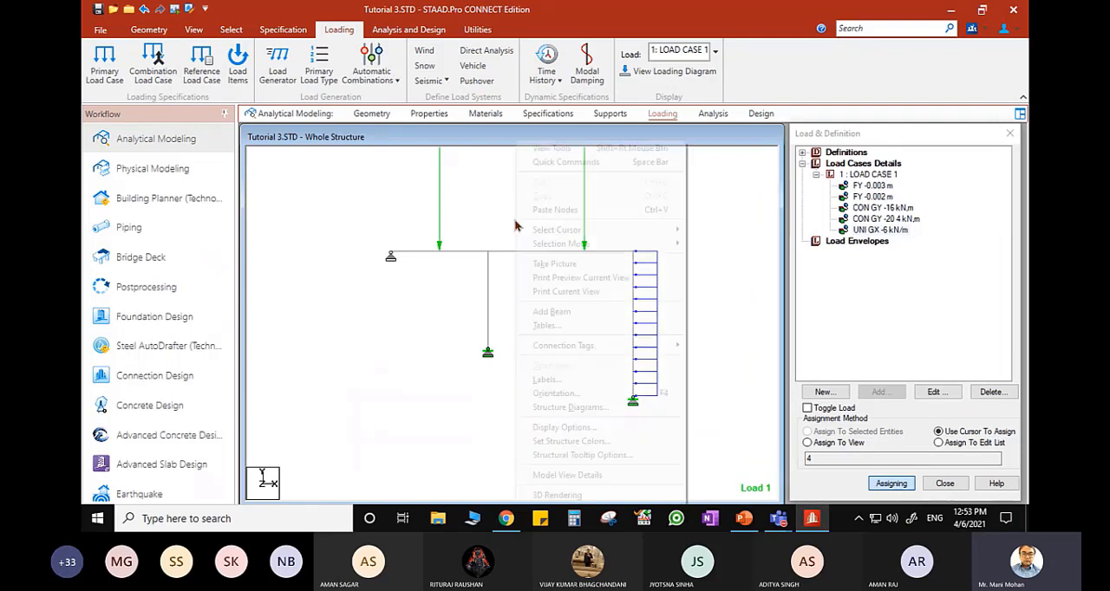
{"action": "left_click", "coordinate": [560, 380]}
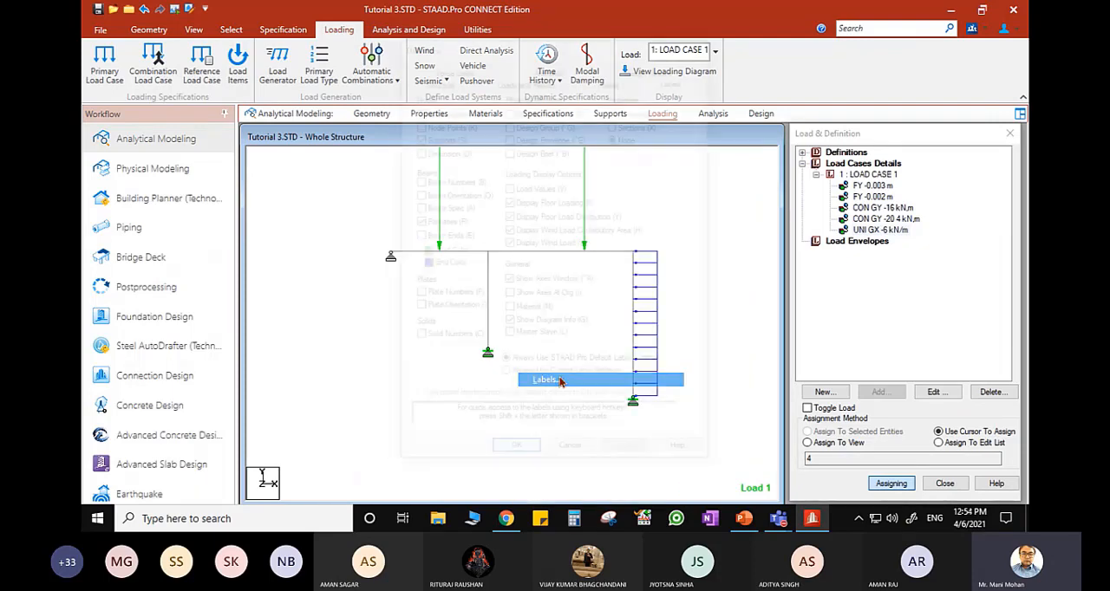
{"action": "left_click", "coordinate": [605, 85]}
{"action": "left_click", "coordinate": [630, 102]}
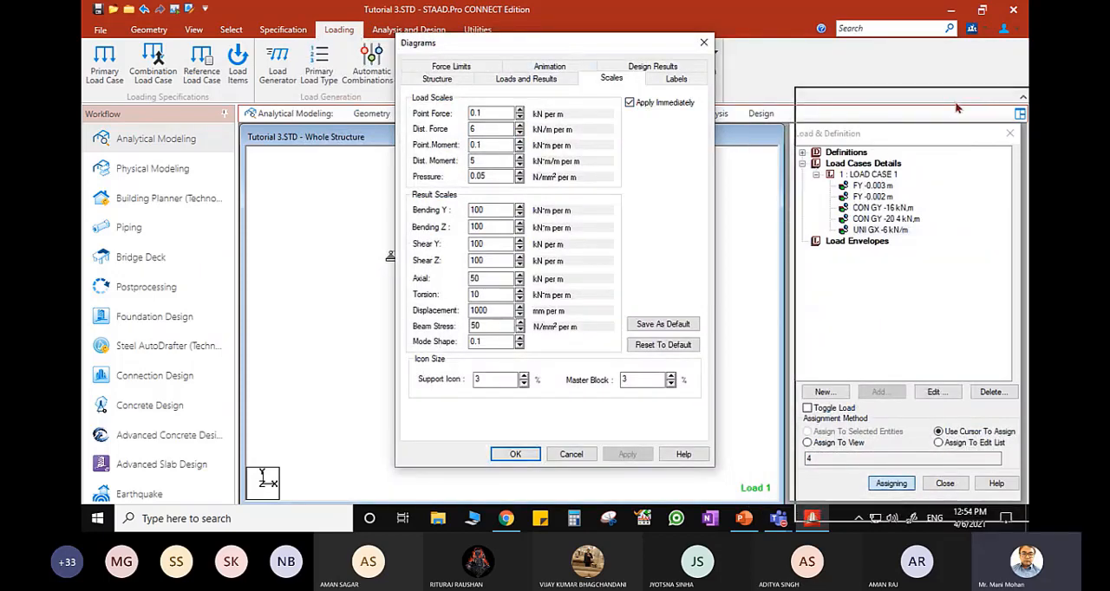
{"action": "left_click_drag", "start_coordinate": [558, 52], "coordinate": [901, 90]}
{"action": "type", "text": "0.8"}
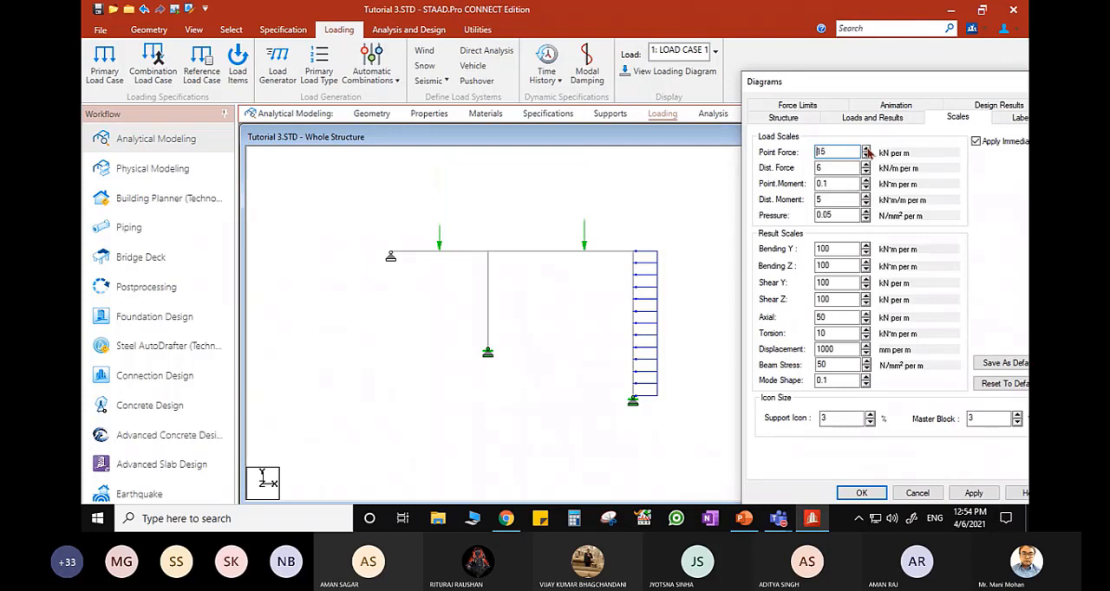
{"action": "left_click_drag", "start_coordinate": [981, 87], "coordinate": [859, 85]}
{"action": "left_click", "coordinate": [950, 84]}
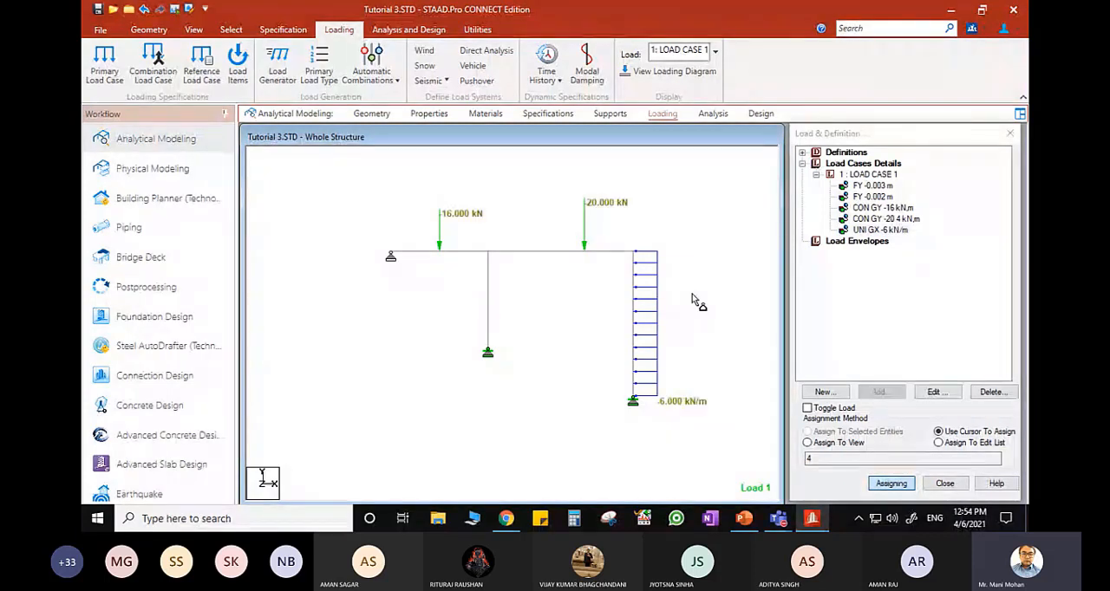
{"action": "key", "text": "Escape"}
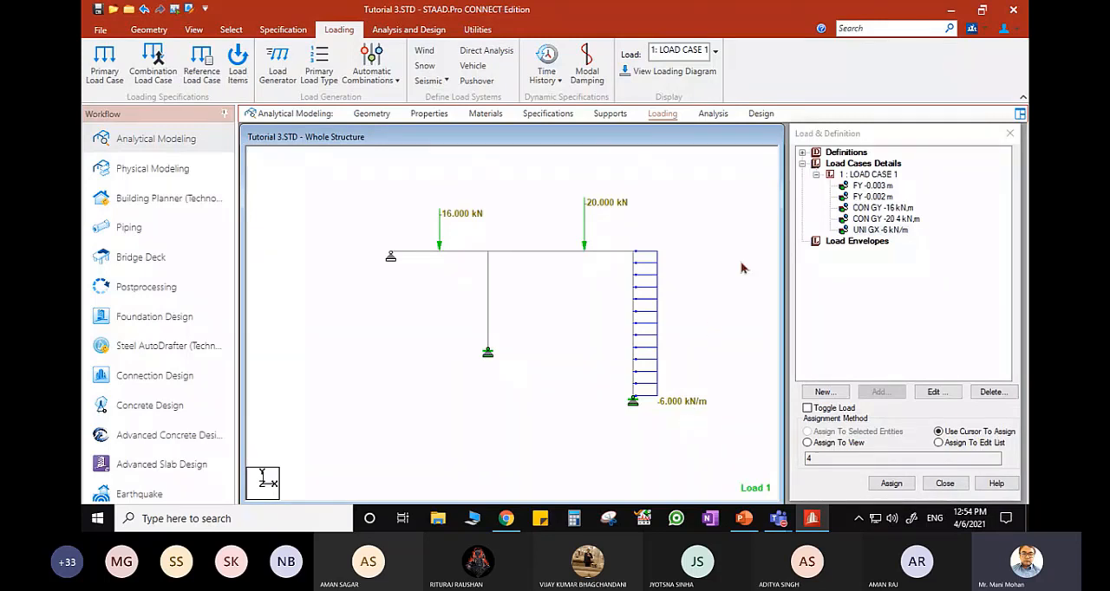
- Add a Perform Analysis command with the No Print option to the model
{"action": "left_click", "coordinate": [713, 113]}
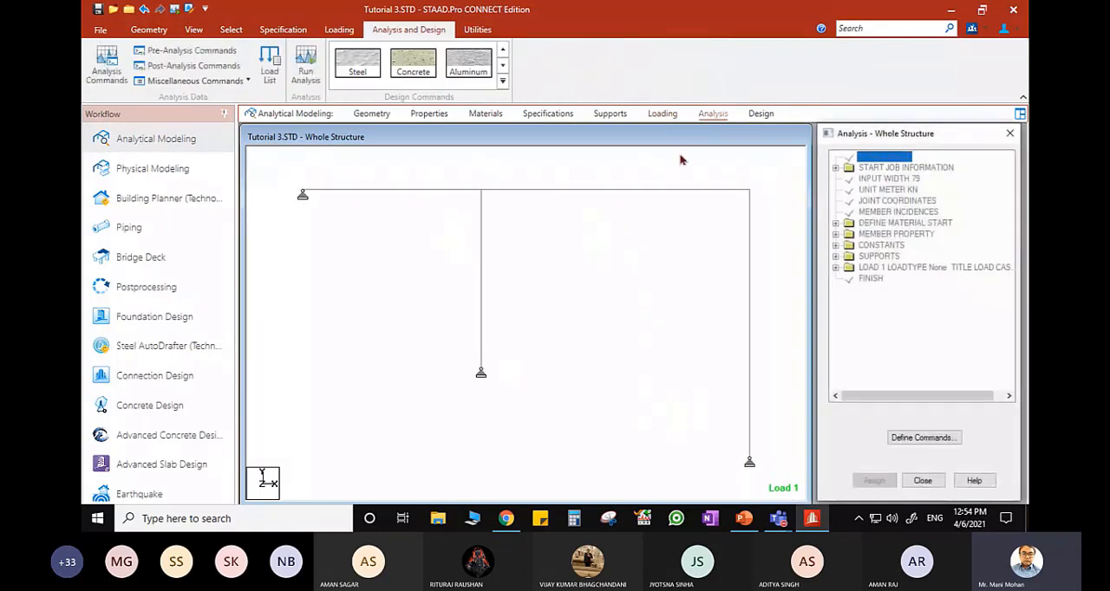
{"action": "left_click", "coordinate": [922, 437]}
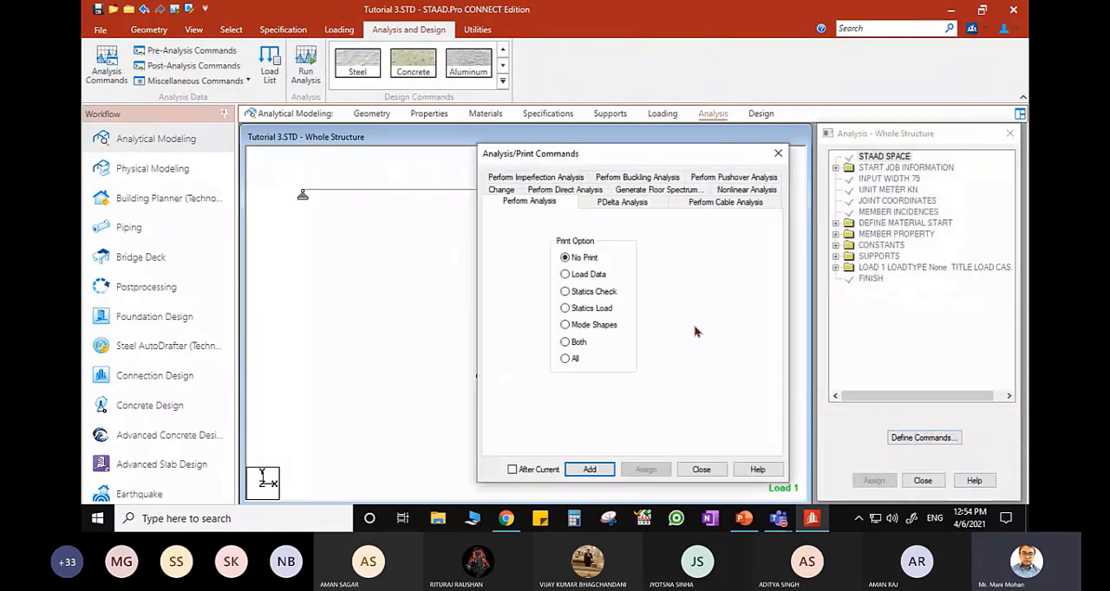
{"action": "left_click", "coordinate": [590, 469]}
{"action": "left_click", "coordinate": [711, 470]}
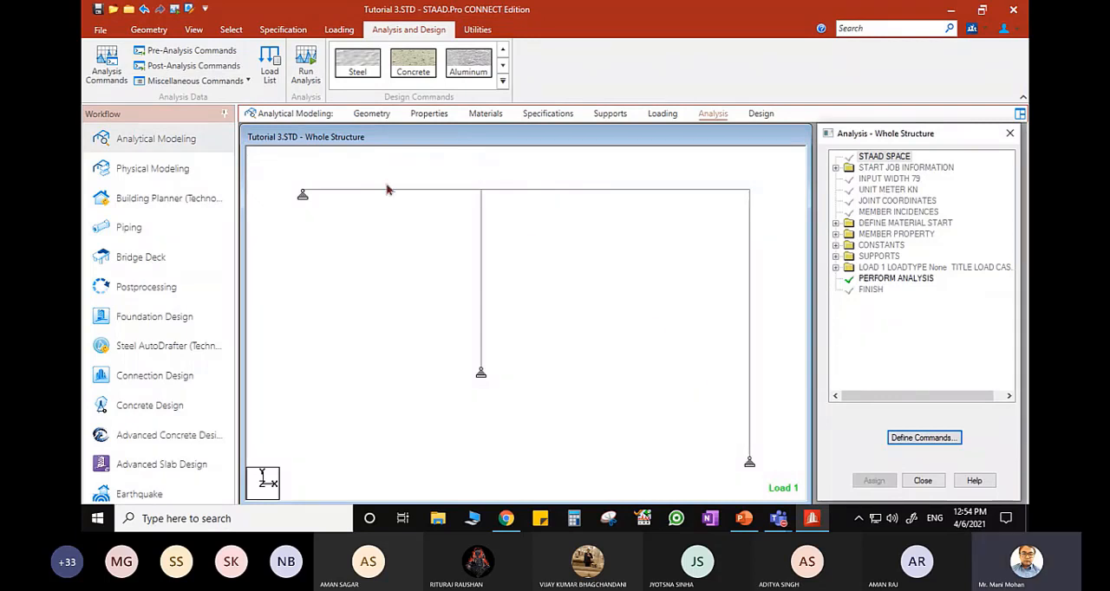
- Save the modified structure, run the analysis, and finish the run in modeling mode
{"action": "left_click", "coordinate": [308, 68]}
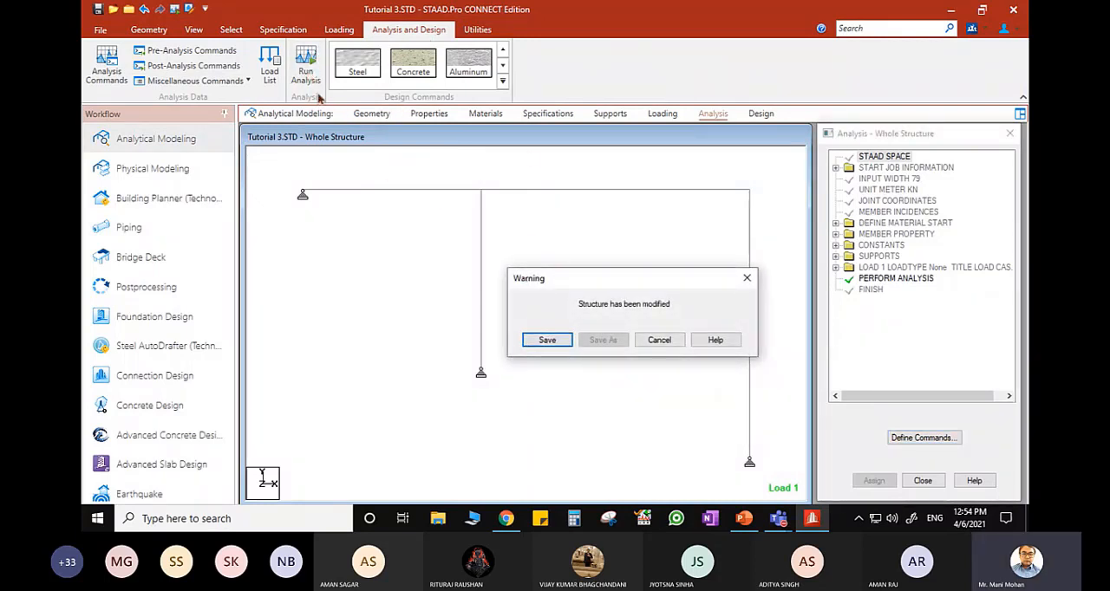
{"action": "left_click", "coordinate": [548, 339]}
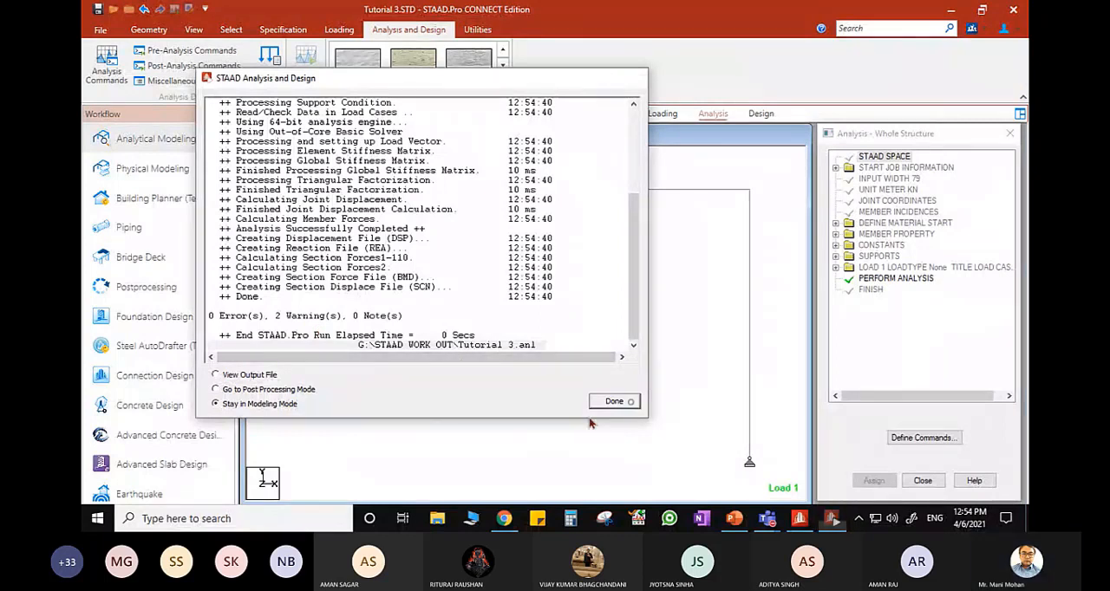
{"action": "left_click", "coordinate": [614, 402]}
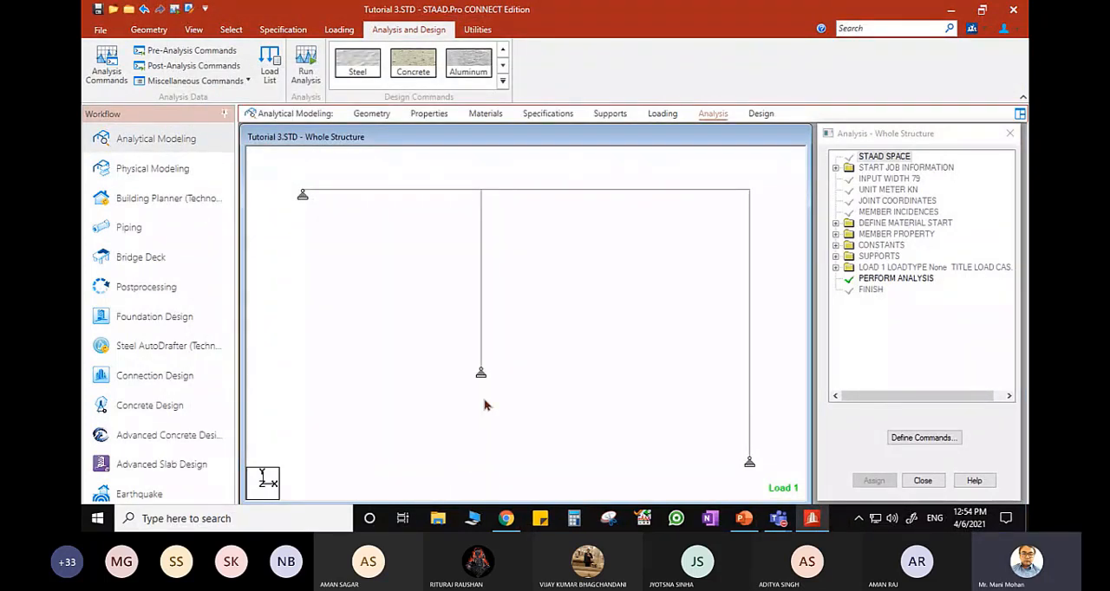
- Switch to postprocessing for LOAD CASE 1, display the support reactions, and enlarge the whole-structure view
{"action": "left_click", "coordinate": [163, 290]}
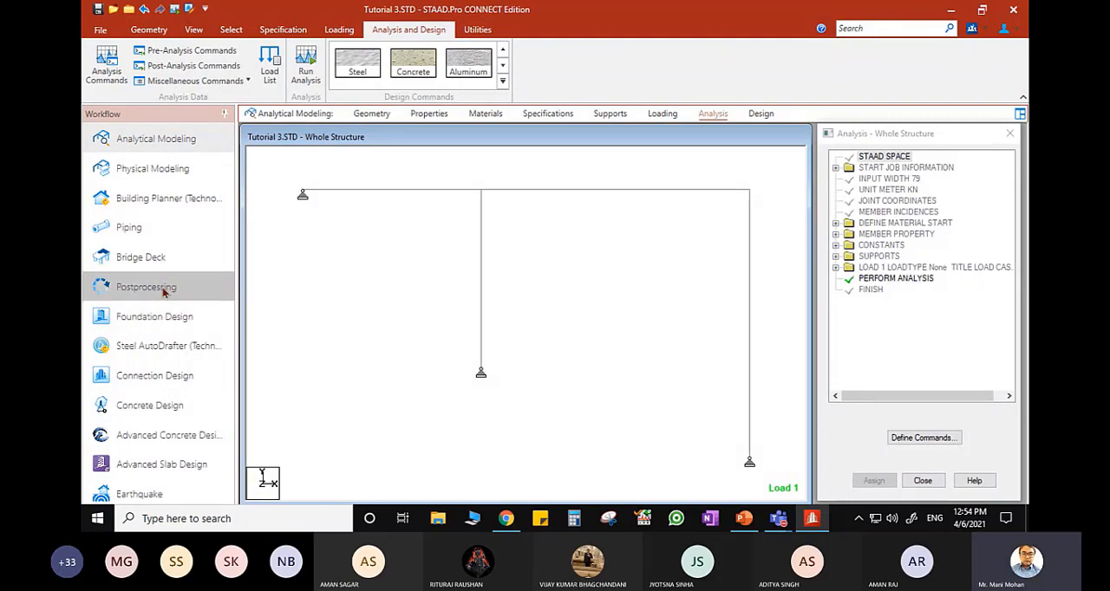
{"action": "left_click", "coordinate": [555, 364]}
{"action": "left_click", "coordinate": [427, 118]}
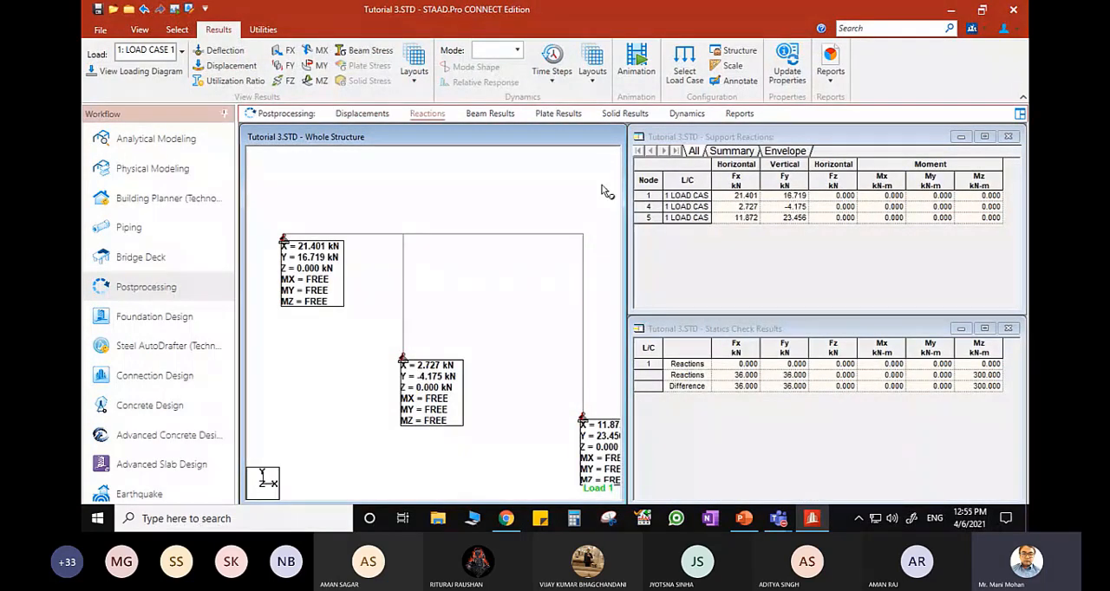
{"action": "double_click", "coordinate": [572, 141]}
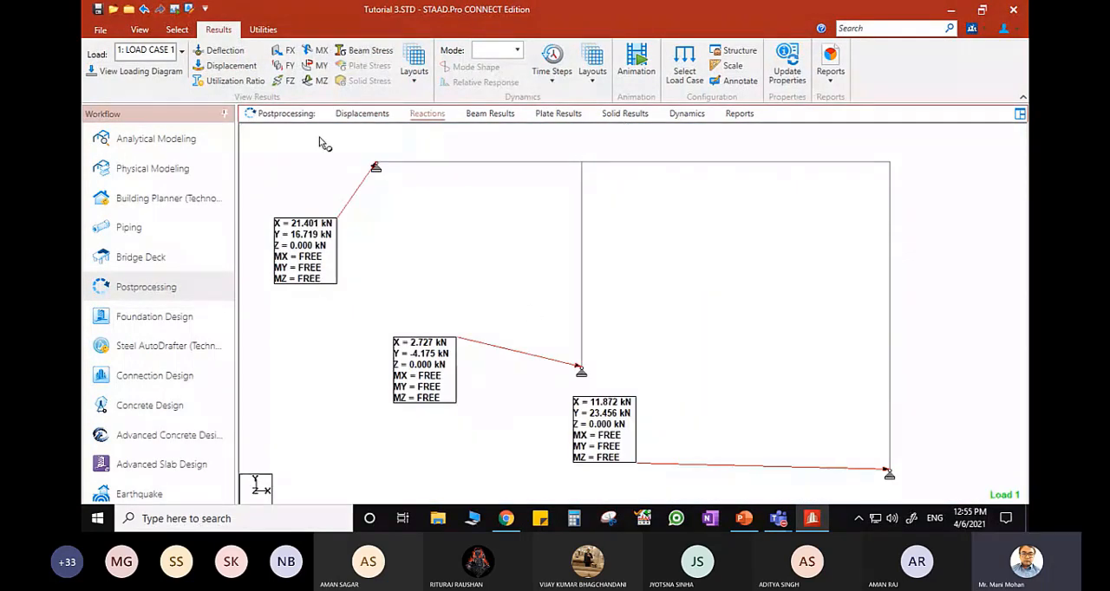
- Reposition the three reaction value boxes so each sits close beside its own support
{"action": "left_click", "coordinate": [177, 29]}
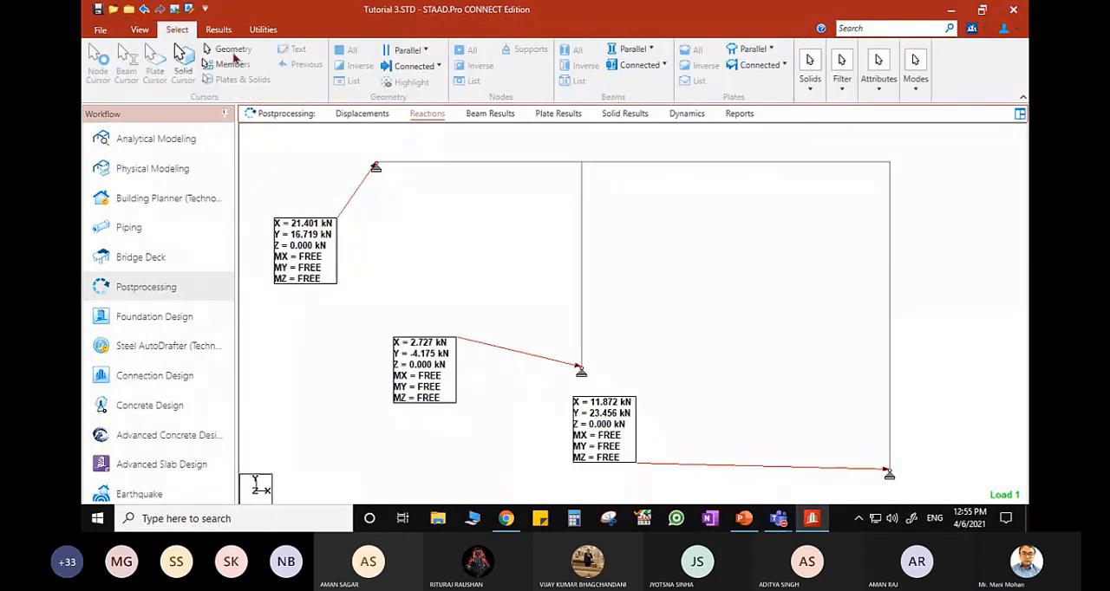
{"action": "left_click_drag", "start_coordinate": [324, 240], "coordinate": [388, 212]}
{"action": "left_click_drag", "start_coordinate": [619, 434], "coordinate": [966, 438]}
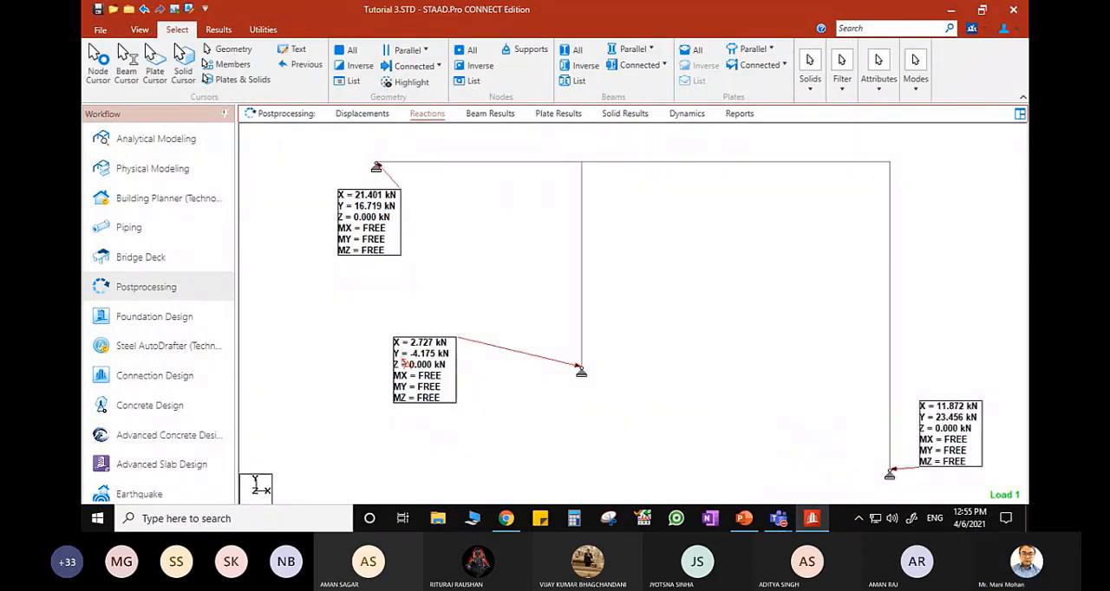
{"action": "left_click_drag", "start_coordinate": [401, 364], "coordinate": [605, 419]}
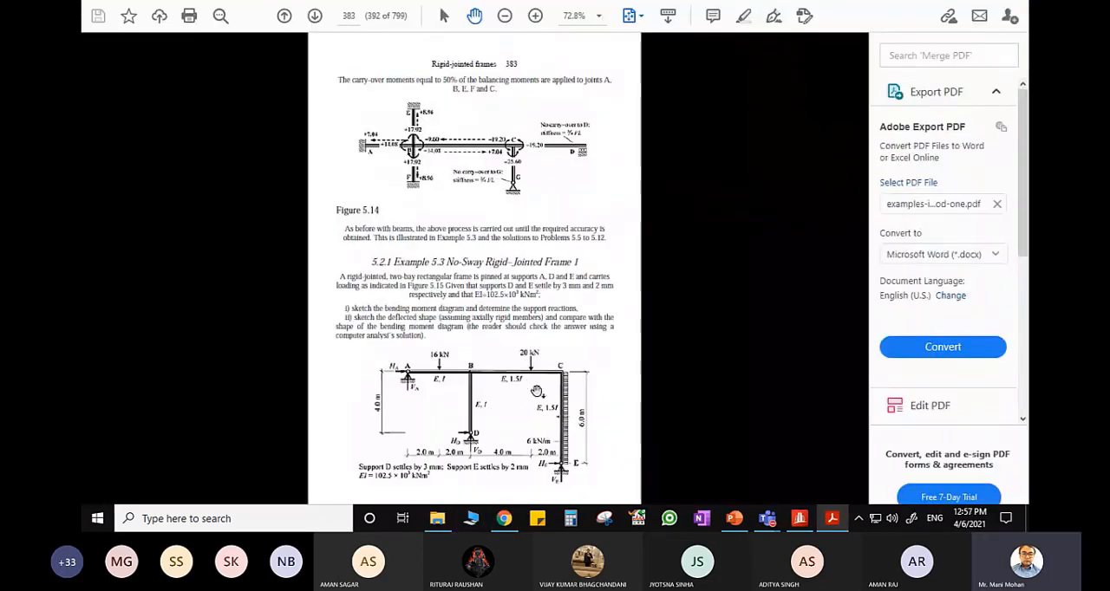
- In the Acrobat textbook PDF, review Example 5.3 and its worked solution through to the support reactions on page 390
{"action": "scroll", "coordinate": [482, 444], "scroll_direction": "up", "scroll_amount": 3, "text": "ctrl"}
{"action": "scroll", "coordinate": [488, 369], "scroll_direction": "down", "scroll_amount": 2}
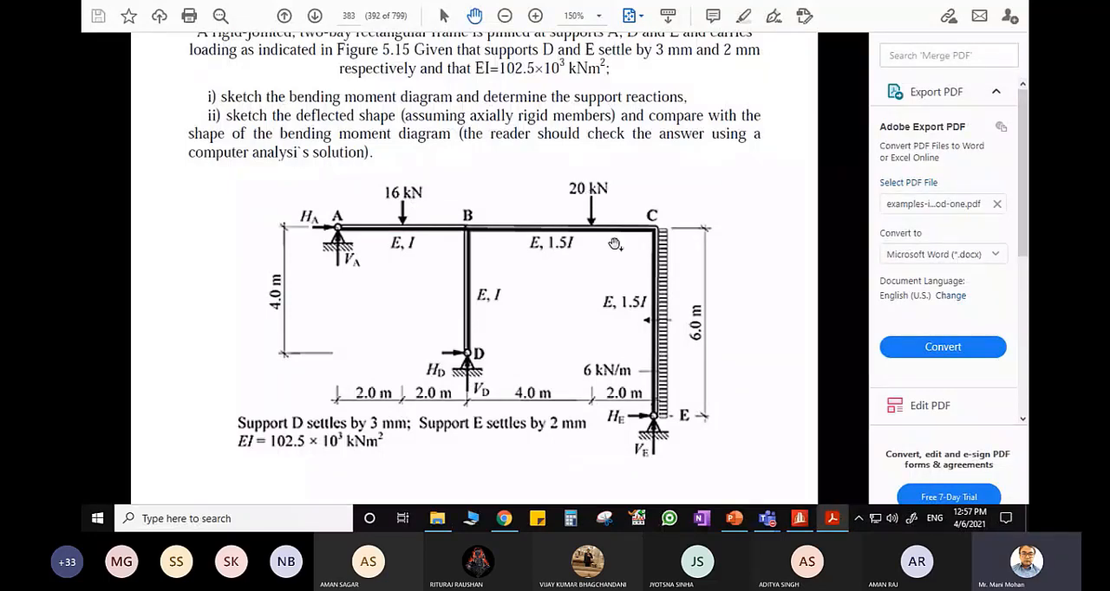
{"action": "scroll", "coordinate": [483, 359], "scroll_direction": "down", "scroll_amount": 10}
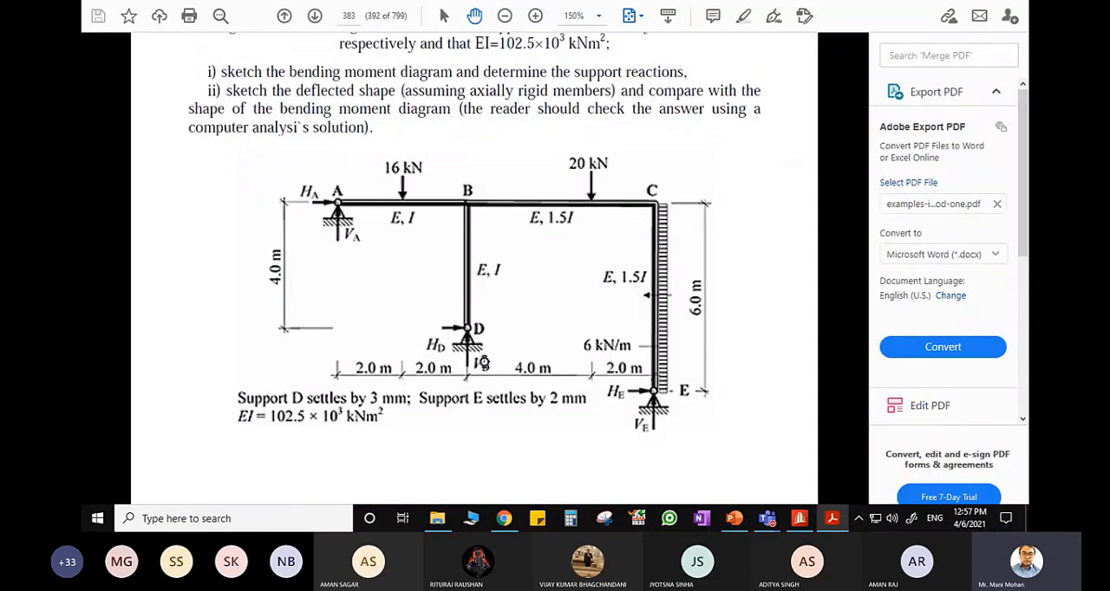
{"action": "scroll", "coordinate": [485, 347], "scroll_direction": "down", "scroll_amount": 2}
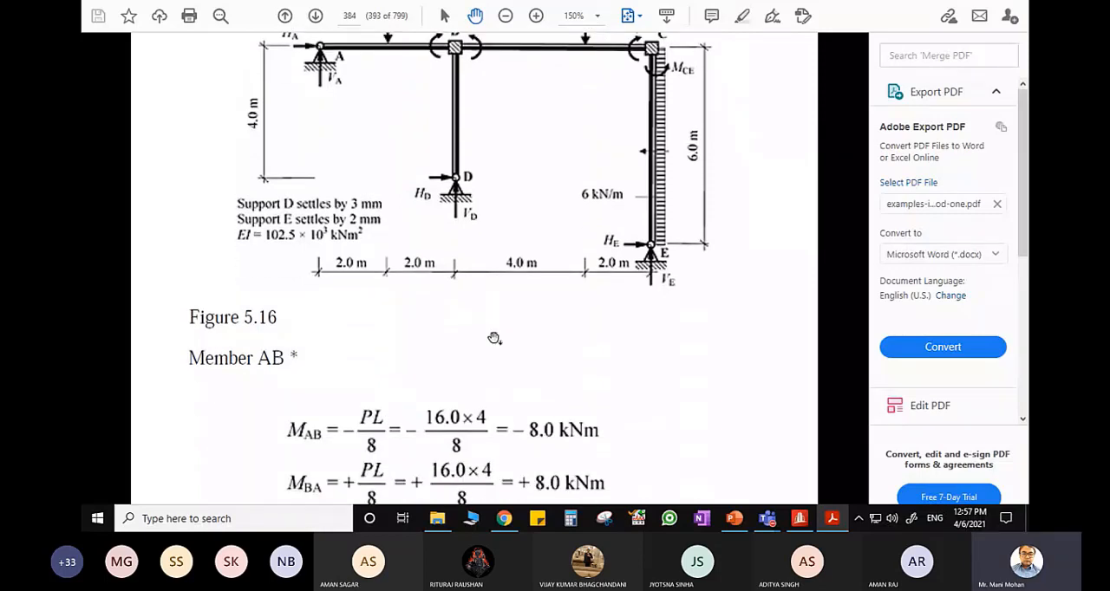
{"action": "scroll", "coordinate": [513, 328], "scroll_direction": "down", "scroll_amount": 1, "text": "ctrl"}
{"action": "scroll", "coordinate": [514, 323], "scroll_direction": "down", "scroll_amount": 20}
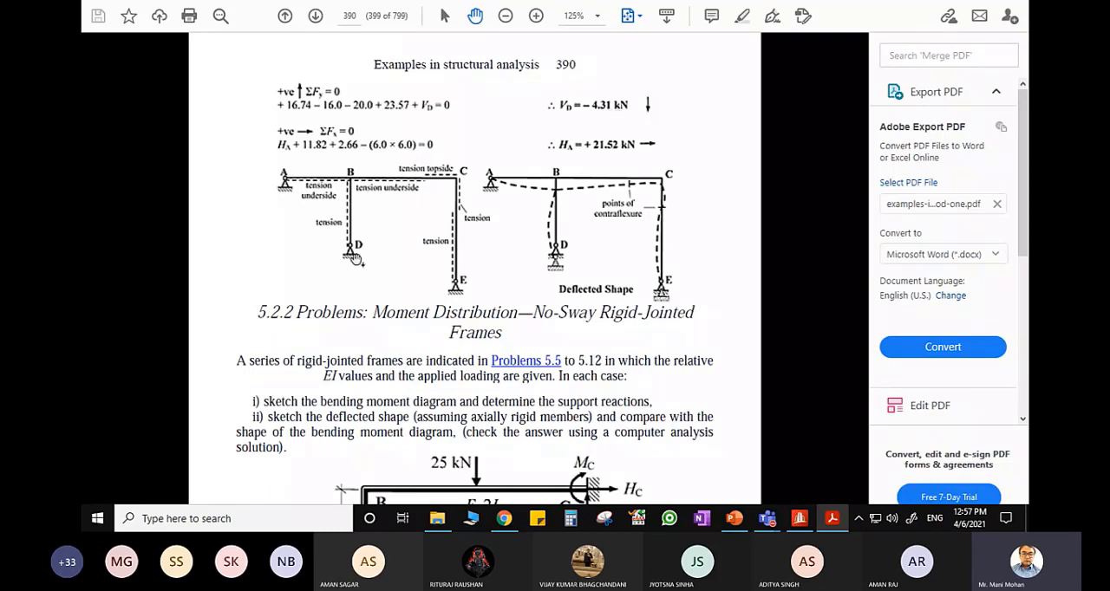
- Compare the support reactions in STAAD.Pro with the textbook's hand-calculated values on pages 389 and 390 of the PDF
{"action": "left_click", "coordinate": [799, 520]}
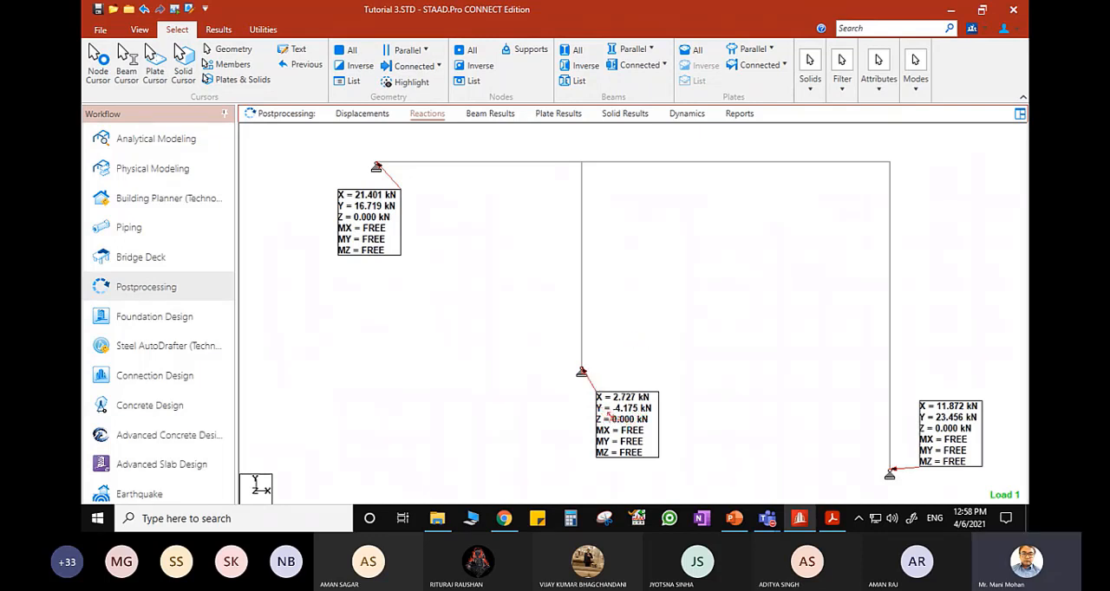
{"action": "left_click", "coordinate": [832, 519]}
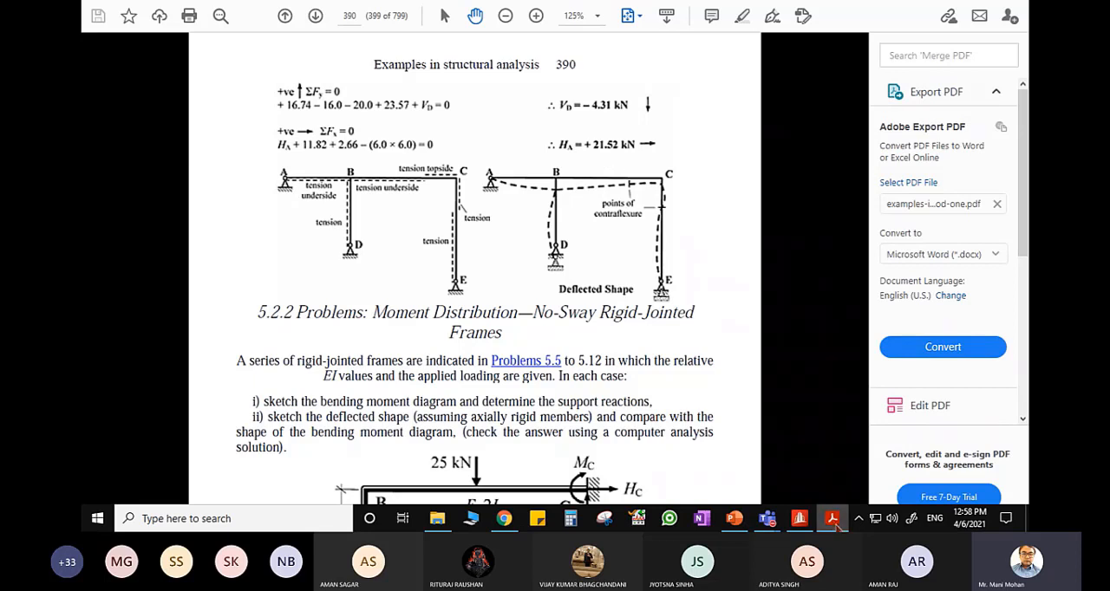
{"action": "left_click", "coordinate": [800, 518]}
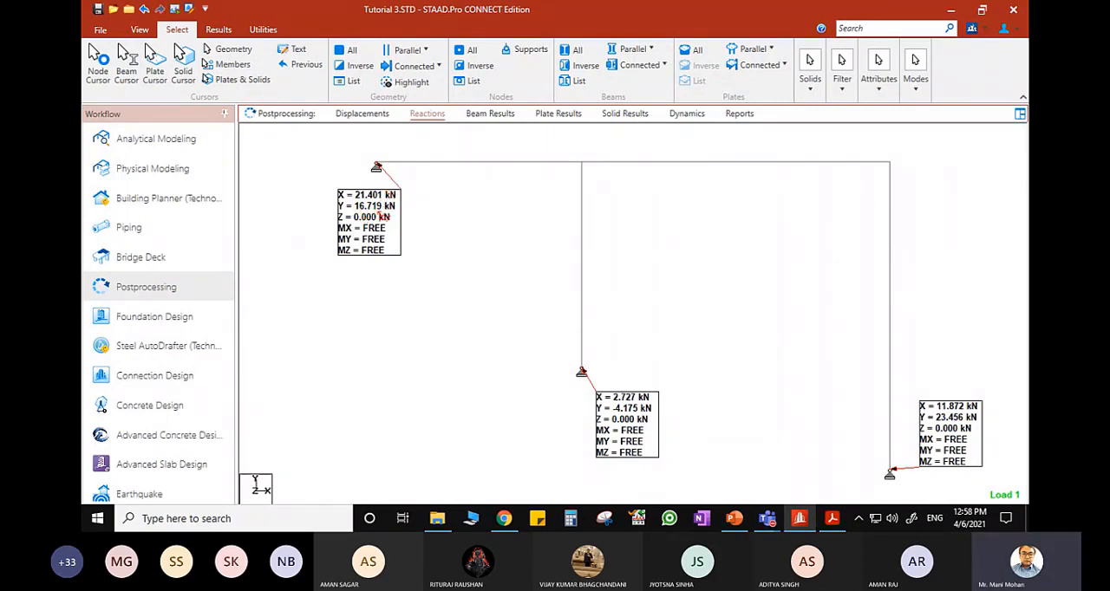
{"action": "left_click", "coordinate": [833, 520]}
{"action": "scroll", "coordinate": [476, 345], "scroll_direction": "up", "scroll_amount": 5}
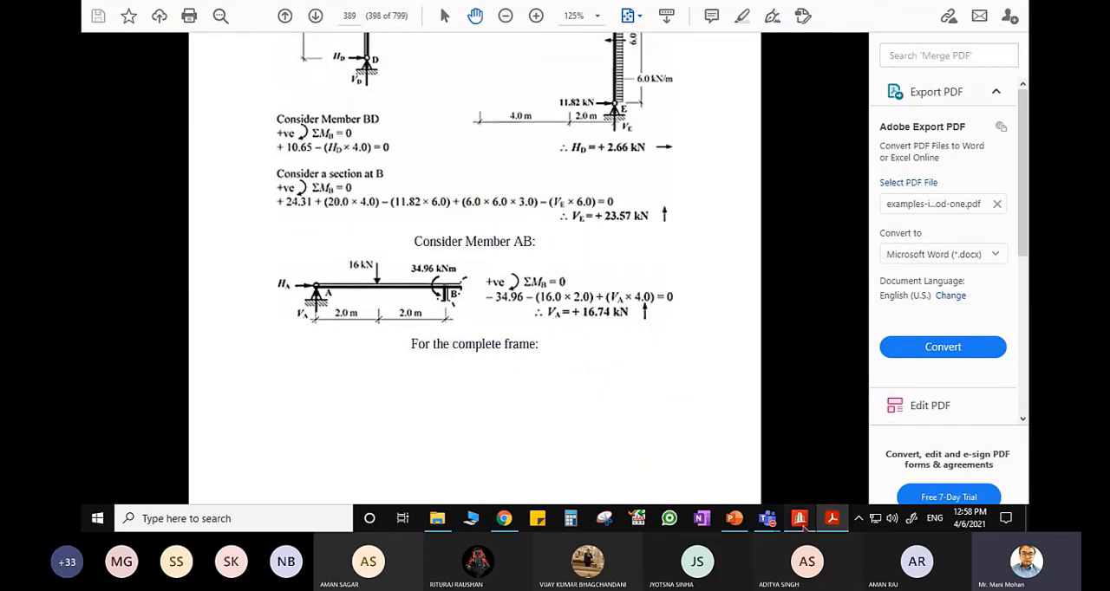
{"action": "left_click", "coordinate": [832, 518]}
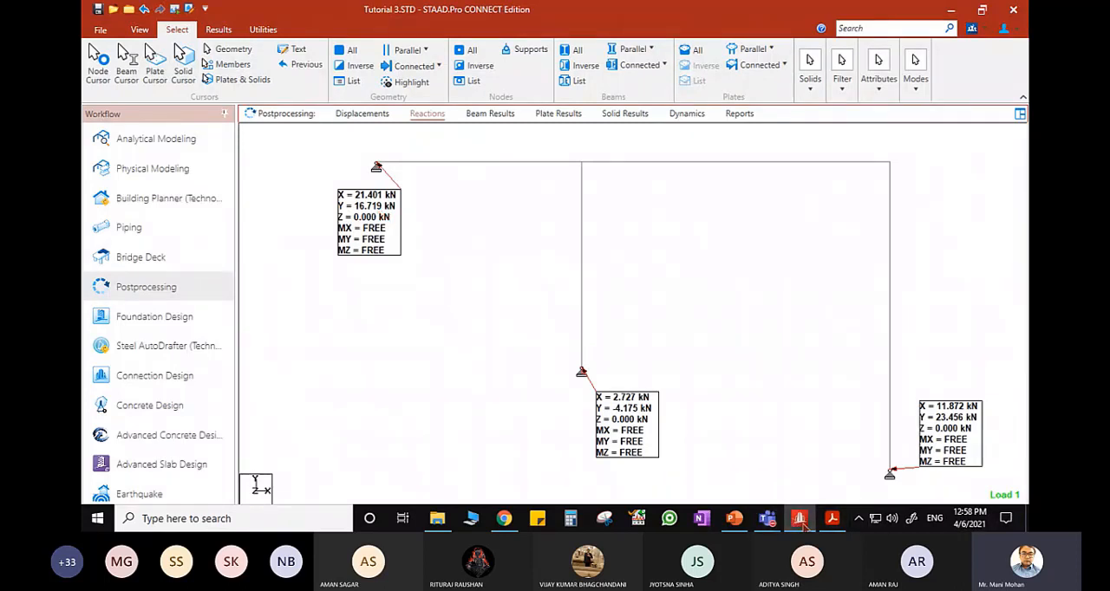
{"action": "left_click", "coordinate": [831, 518]}
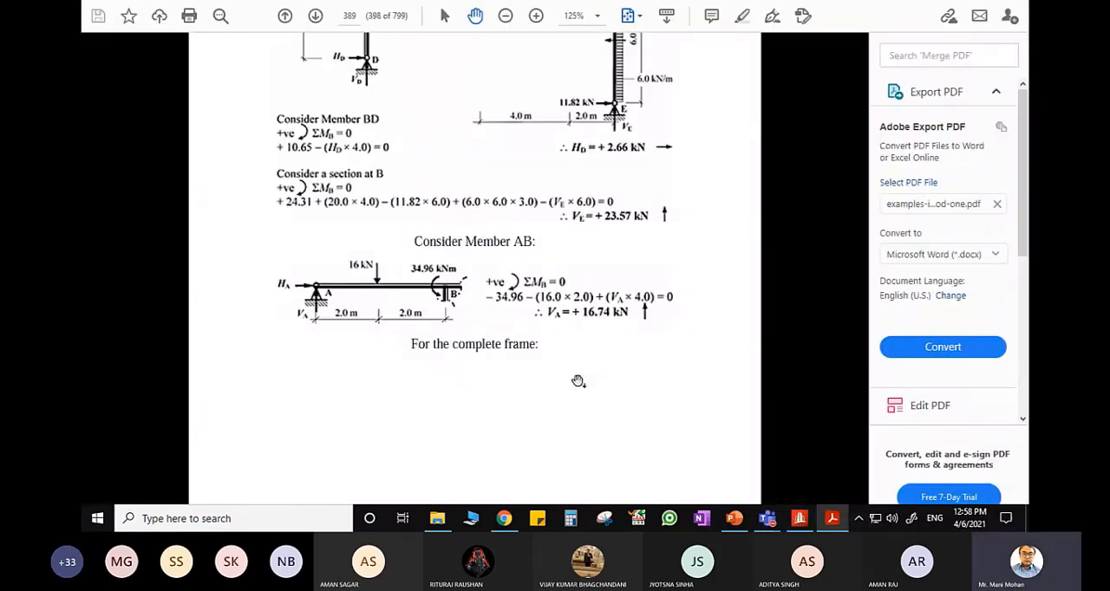
{"action": "scroll", "coordinate": [578, 379], "scroll_direction": "down", "scroll_amount": 5}
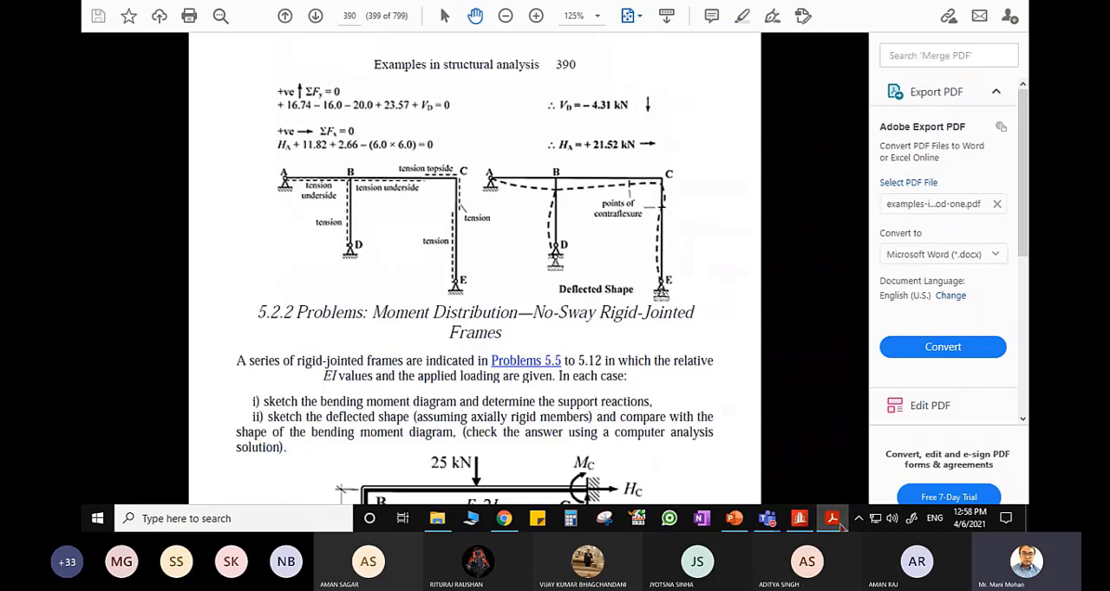
{"action": "left_click", "coordinate": [800, 518]}
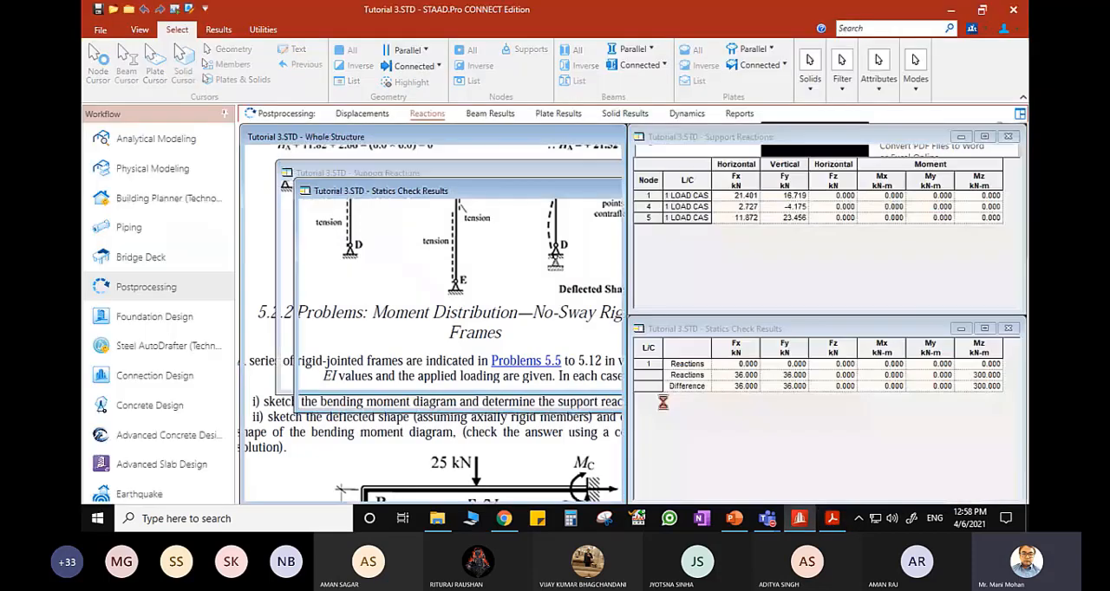
{"action": "double_click", "coordinate": [597, 139]}
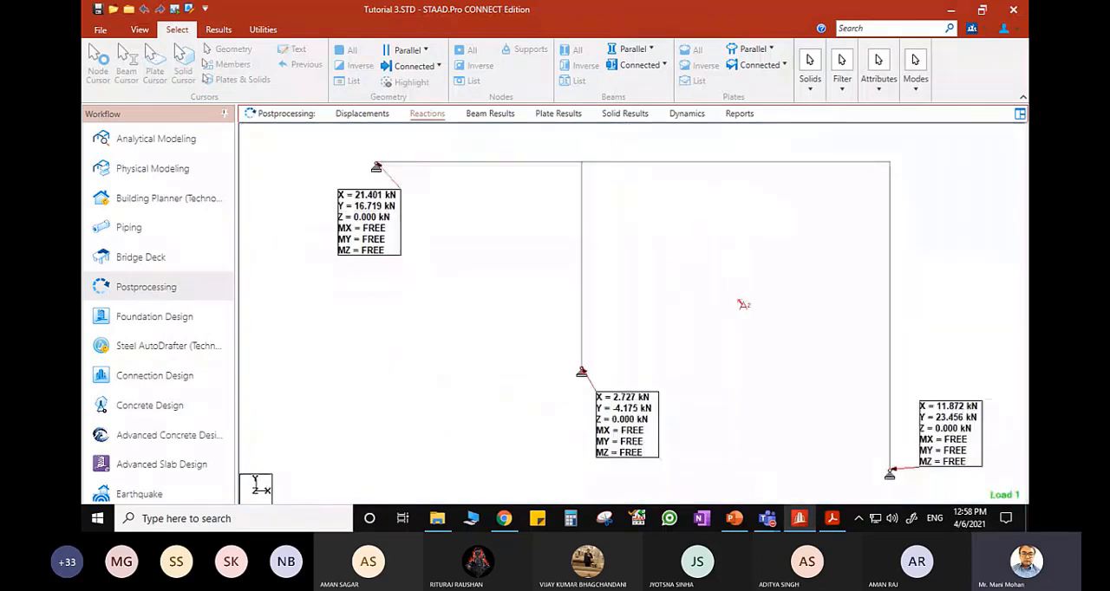
- Check the frame problem slide in PowerPoint, and display LOAD CASE 1 displacements in an enlarged structure view in STAAD.Pro
{"action": "left_click", "coordinate": [739, 520]}
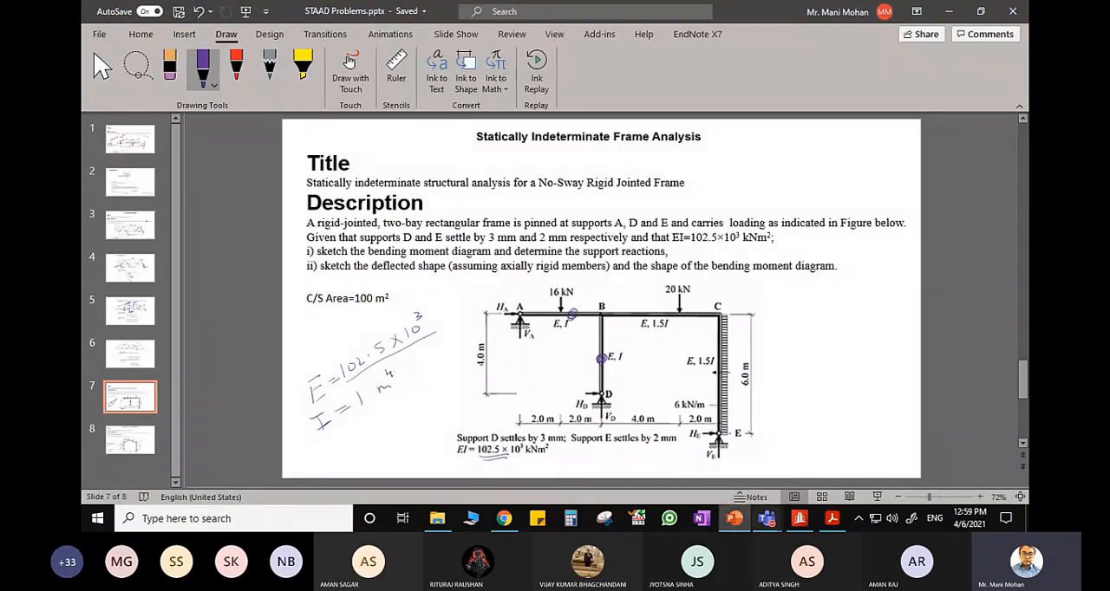
{"action": "left_click", "coordinate": [800, 519]}
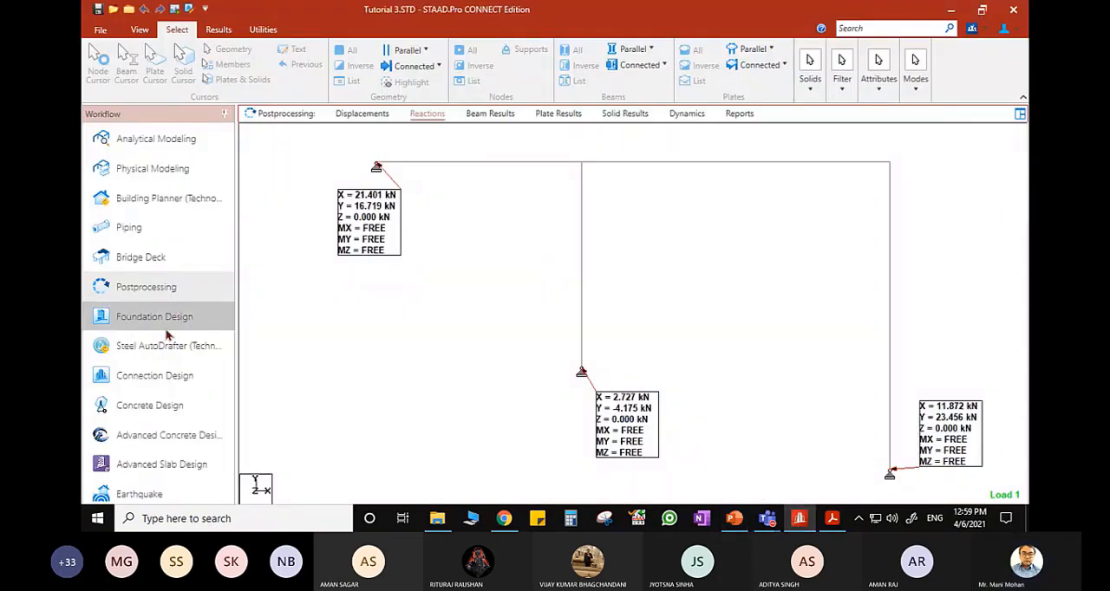
{"action": "left_click", "coordinate": [364, 114]}
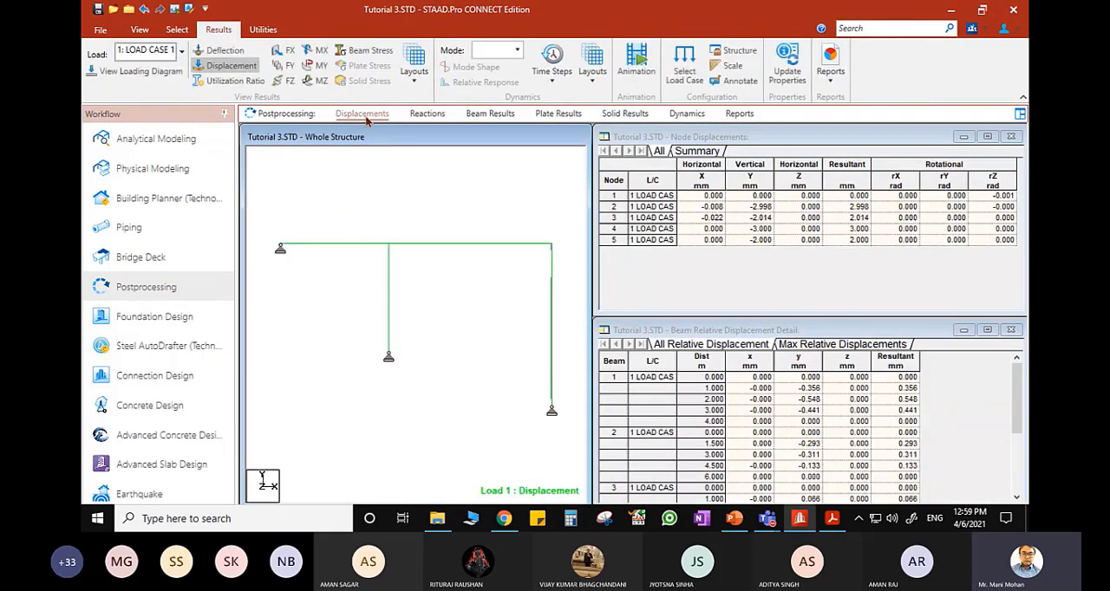
{"action": "double_click", "coordinate": [537, 137]}
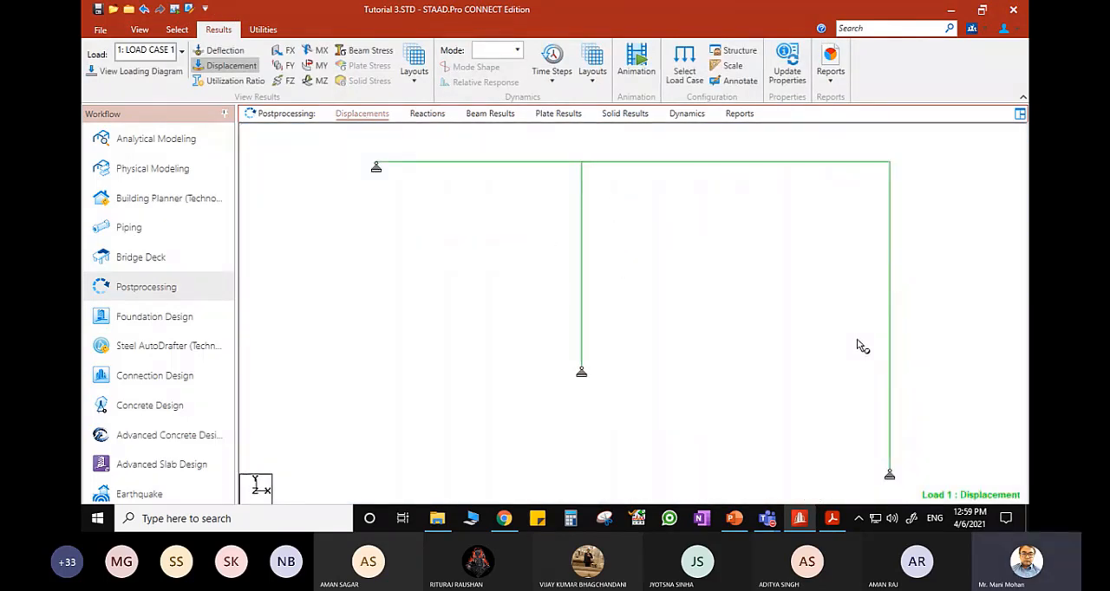
- Set the displacement diagram scale to 3 mm per m with changes applied immediately, and close the diagram settings
{"action": "right_click", "coordinate": [691, 281]}
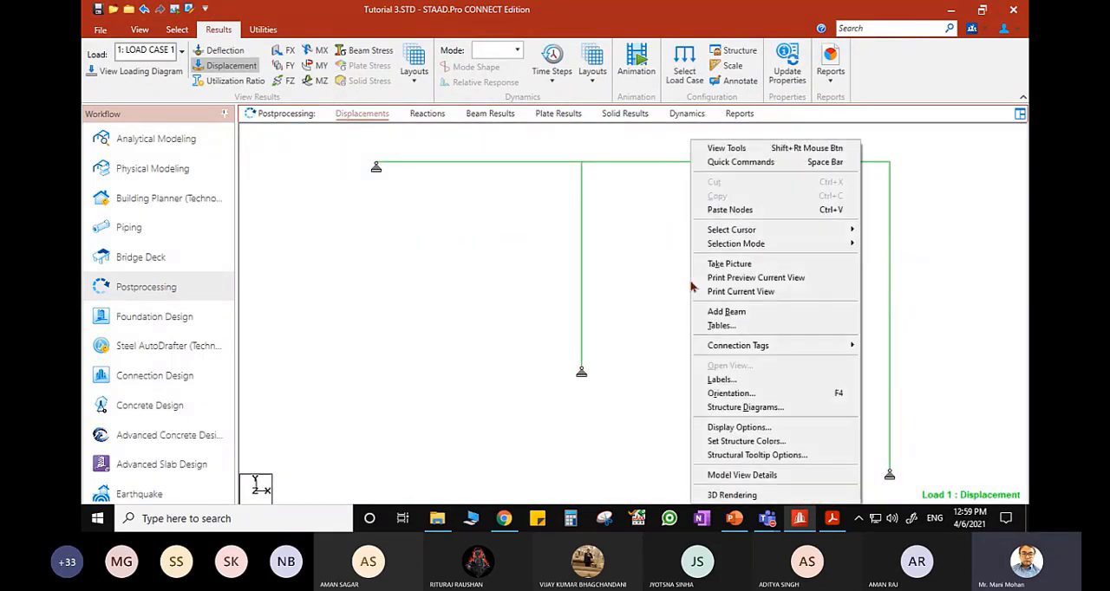
{"action": "left_click", "coordinate": [750, 381]}
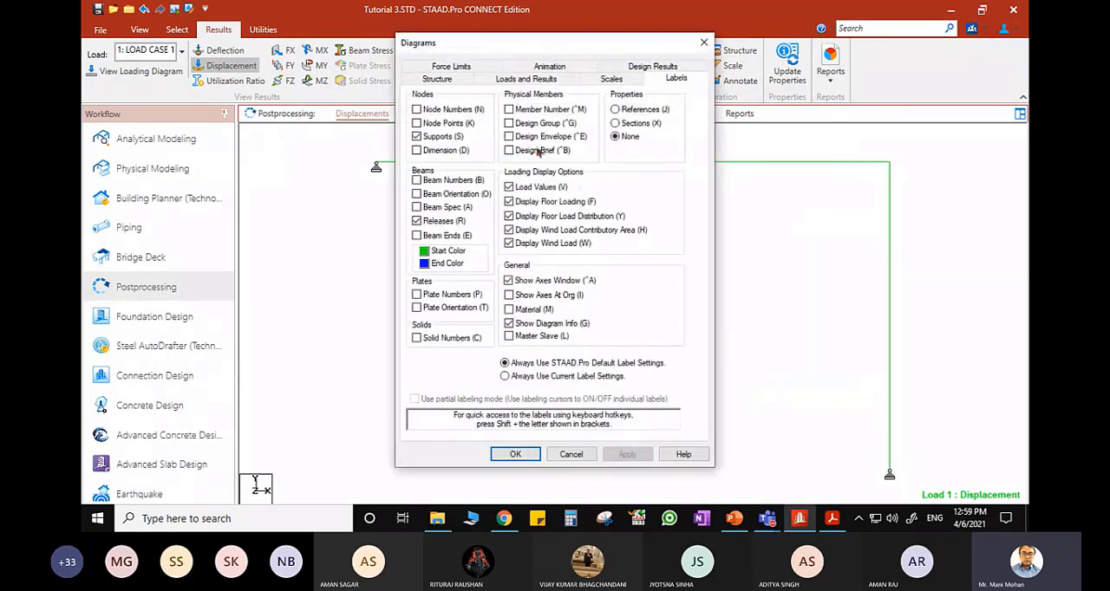
{"action": "left_click", "coordinate": [608, 79]}
{"action": "left_click_drag", "start_coordinate": [565, 43], "coordinate": [342, 51]}
{"action": "left_click", "coordinate": [419, 105]}
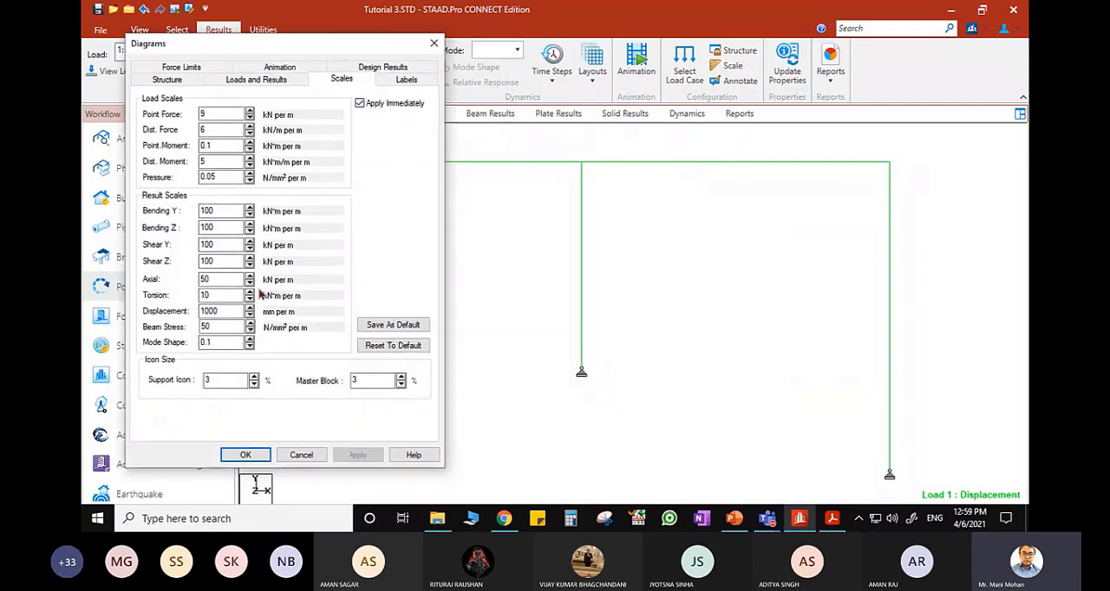
{"action": "left_click", "coordinate": [249, 315]}
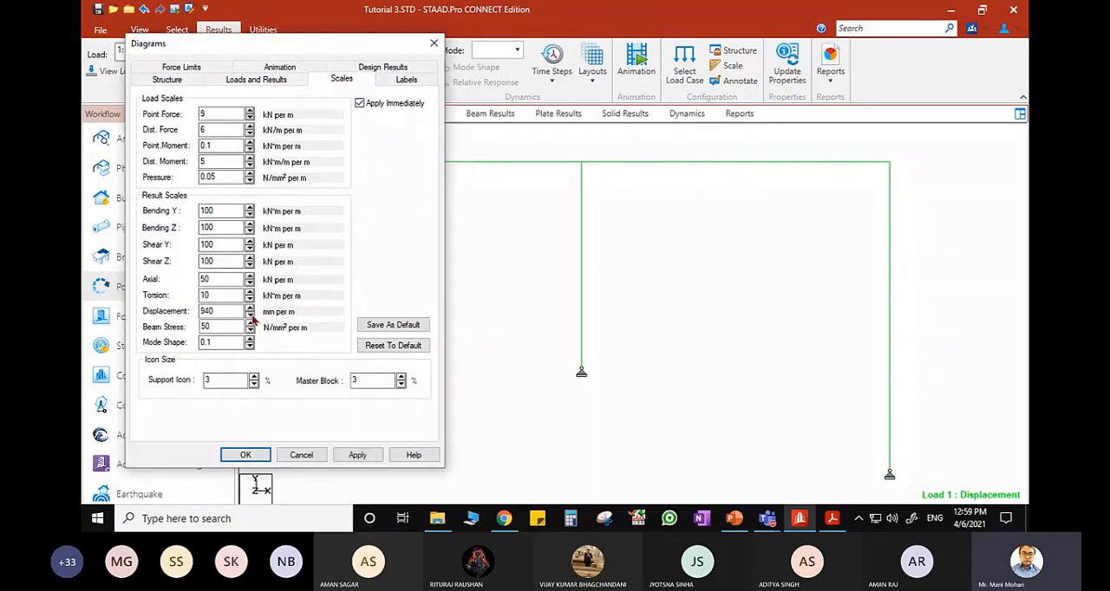
{"action": "left_click_drag", "start_coordinate": [251, 315], "coordinate": [251, 318]}
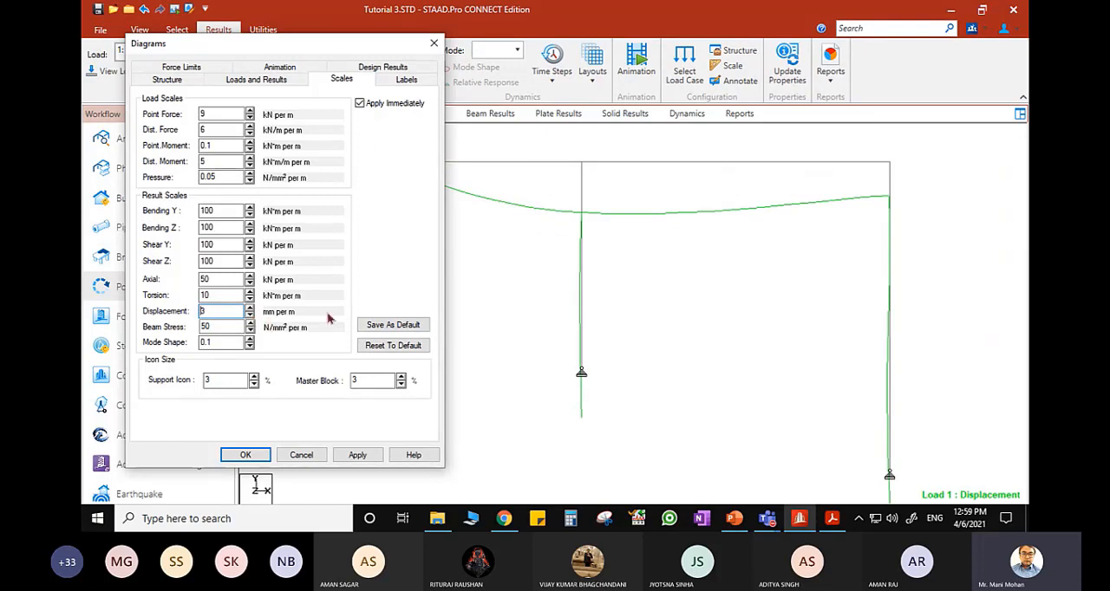
{"action": "left_click", "coordinate": [434, 43]}
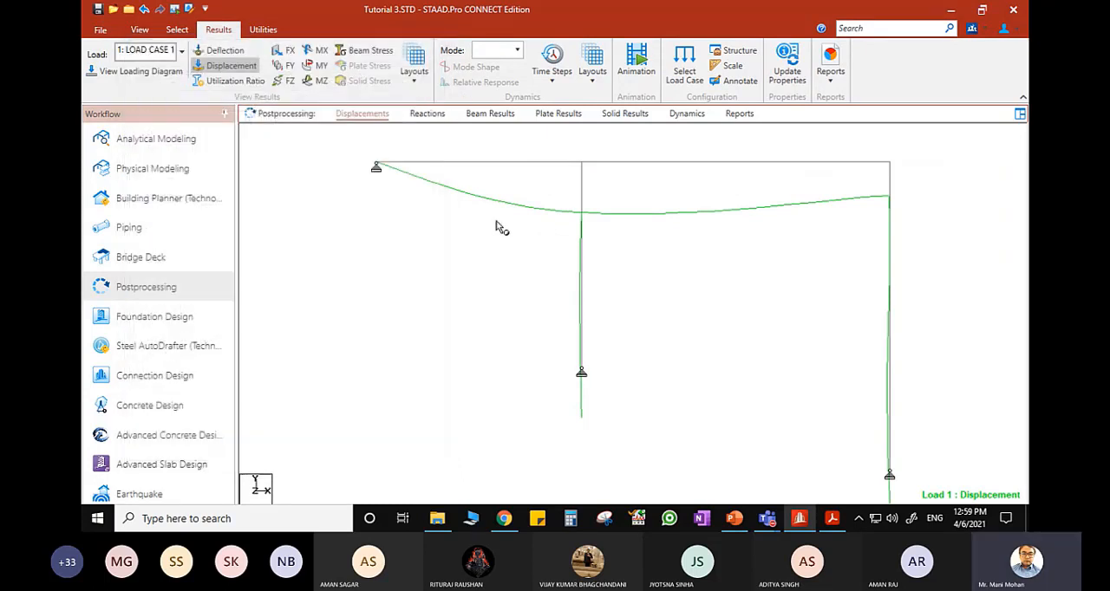
- Annotate the maximum resultant displacement on all members of the LOAD CASE 1 displacement diagram, and close the annotation settings
{"action": "scroll", "coordinate": [421, 300], "scroll_direction": "down", "scroll_amount": 2}
{"action": "middle_click_drag", "start_coordinate": [670, 337], "coordinate": [566, 321]}
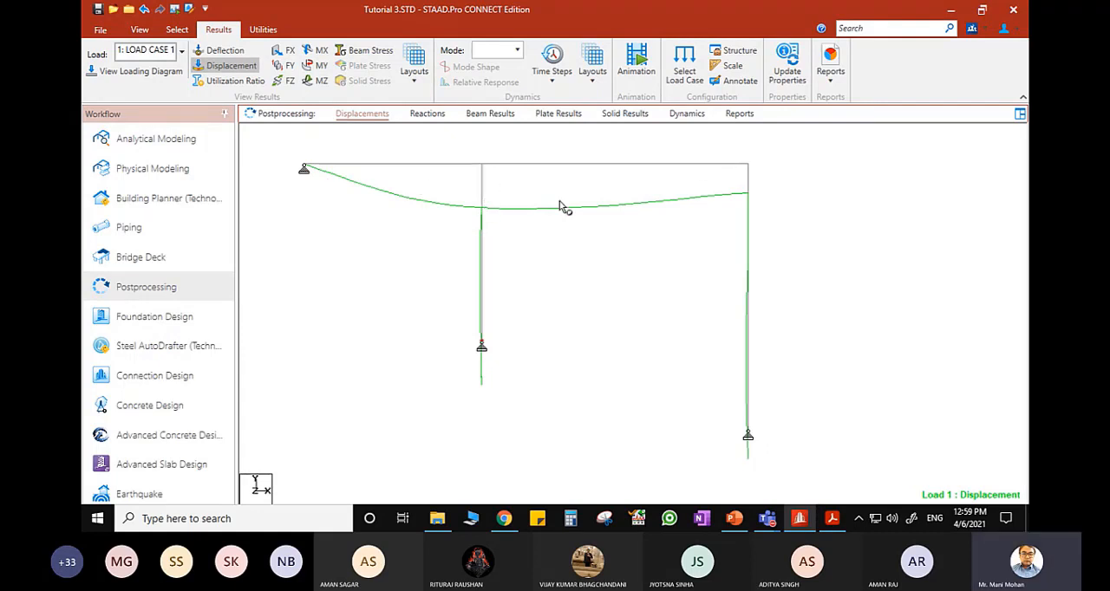
{"action": "left_click", "coordinate": [738, 83]}
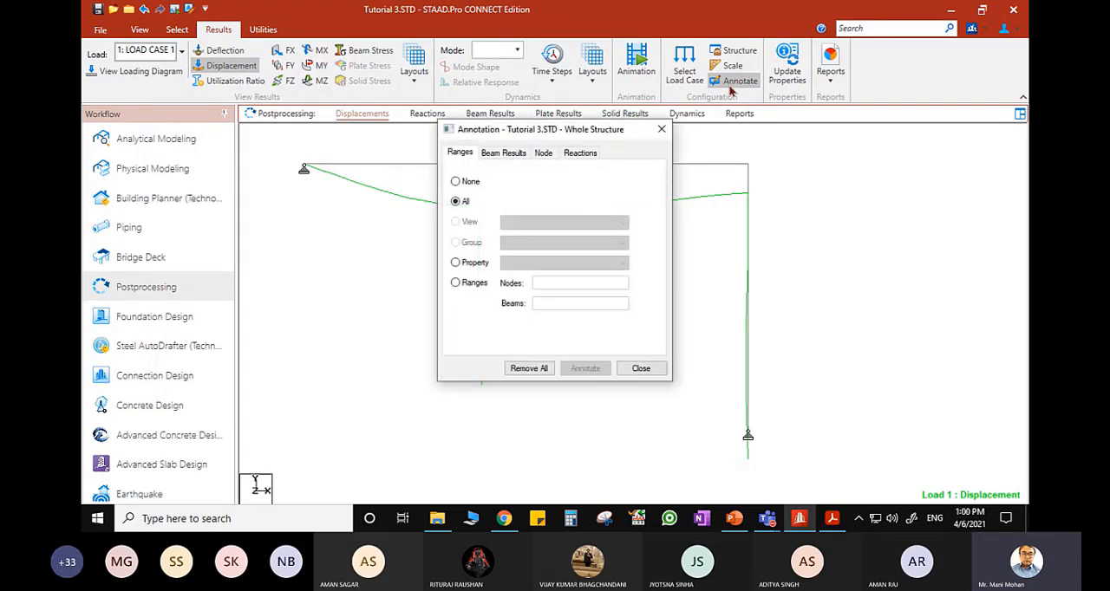
{"action": "left_click", "coordinate": [505, 152]}
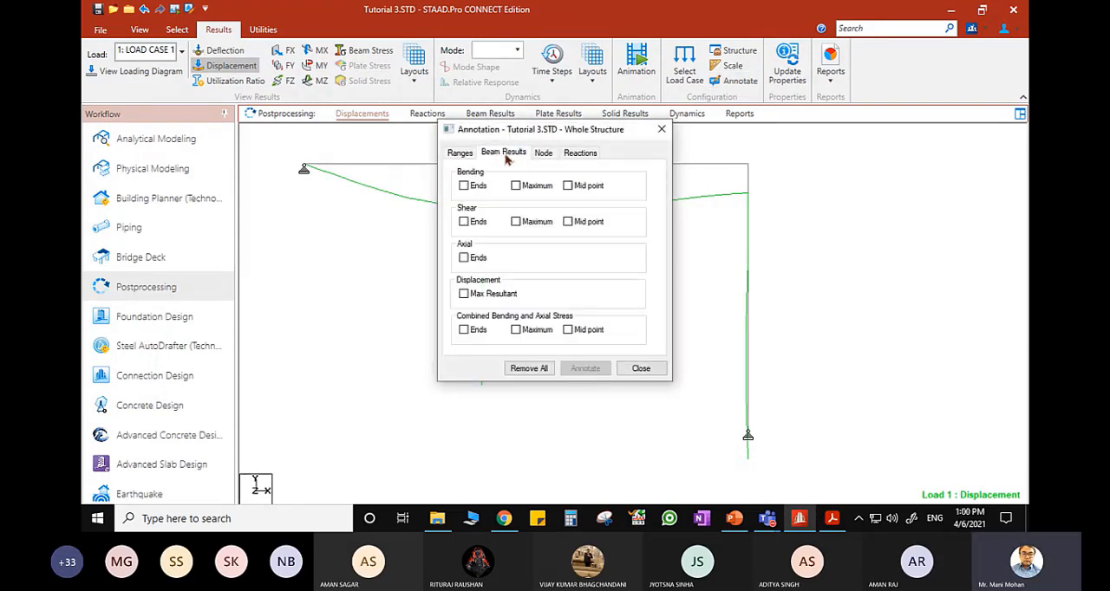
{"action": "left_click", "coordinate": [464, 294]}
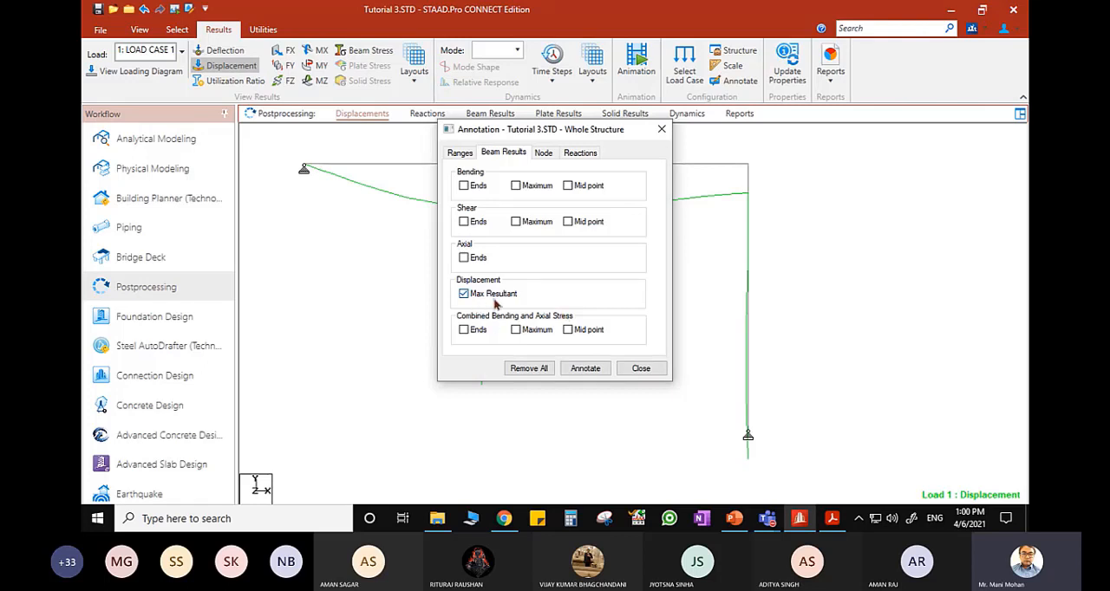
{"action": "left_click", "coordinate": [581, 370]}
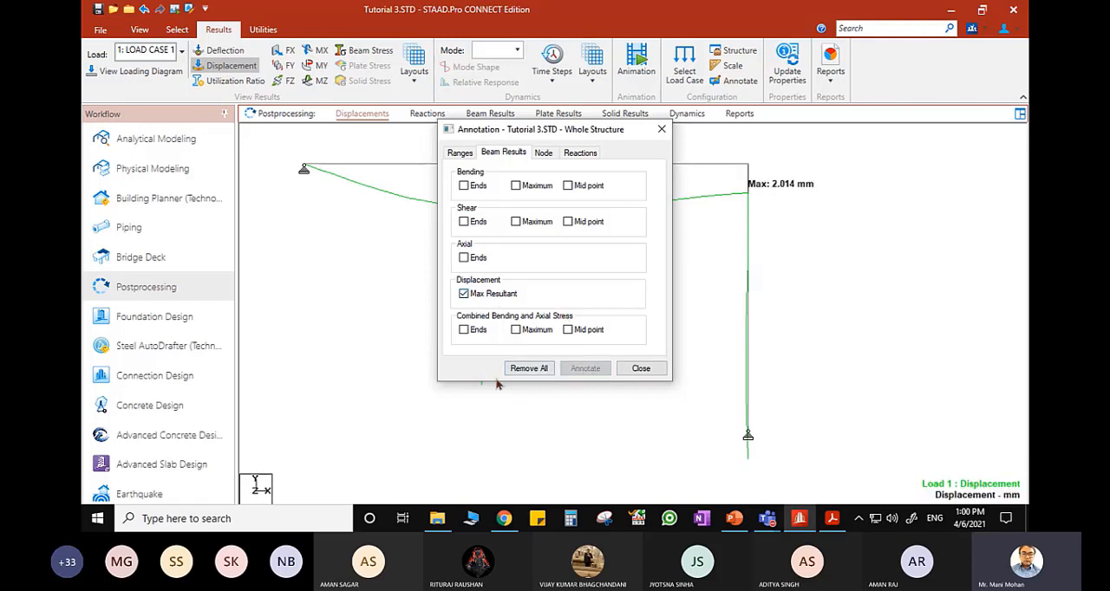
{"action": "left_click", "coordinate": [642, 368]}
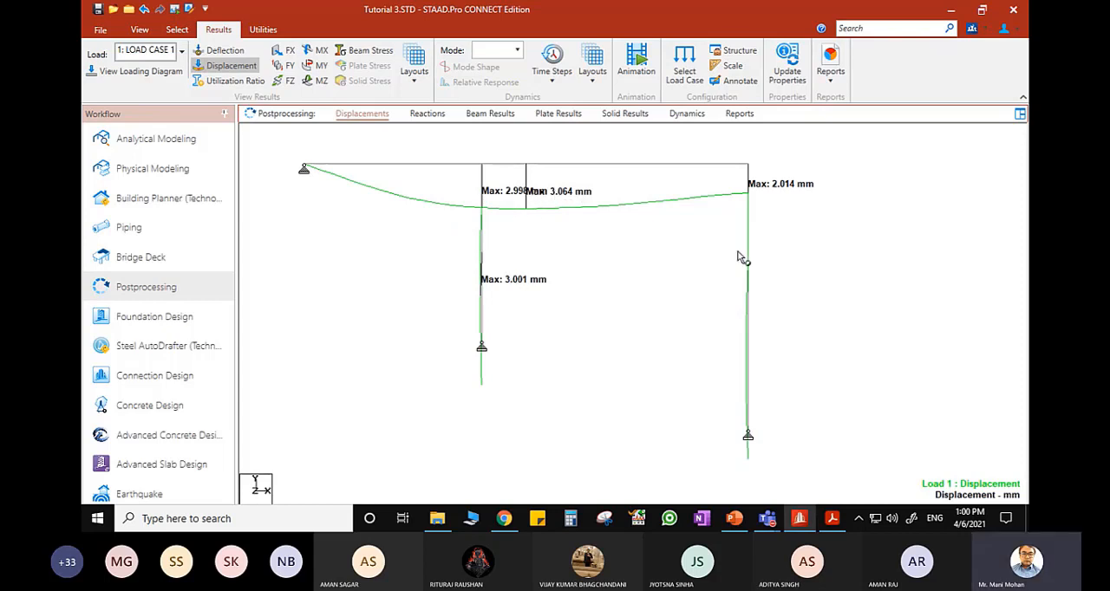
- Dismiss the reopened annotation settings and turn off the displacement diagram
{"action": "left_click", "coordinate": [738, 81]}
{"action": "left_click", "coordinate": [660, 130]}
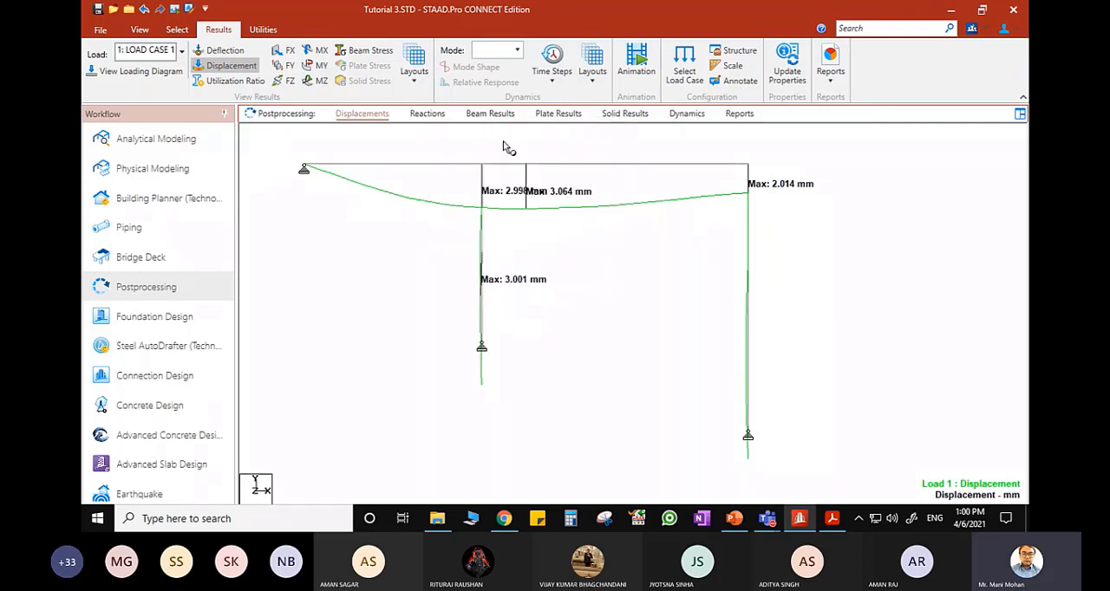
{"action": "left_click", "coordinate": [233, 67]}
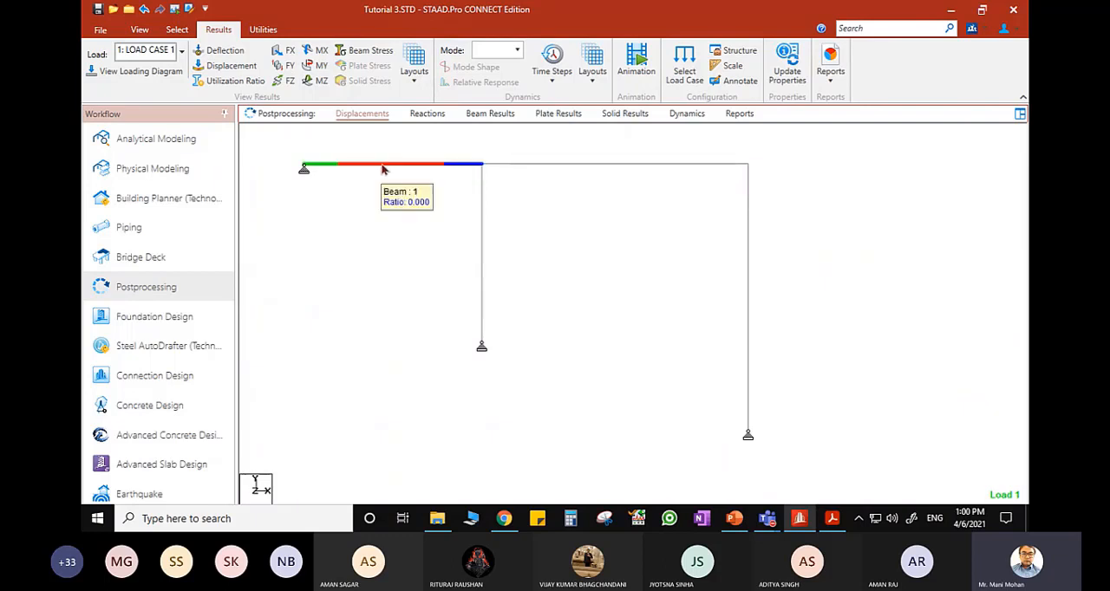
- Examine the global X deflection of beam 1 under LOAD CASE 1, querying distances of 3 m and 4 m
{"action": "left_click", "coordinate": [383, 169]}
{"action": "double_click", "coordinate": [382, 169]}
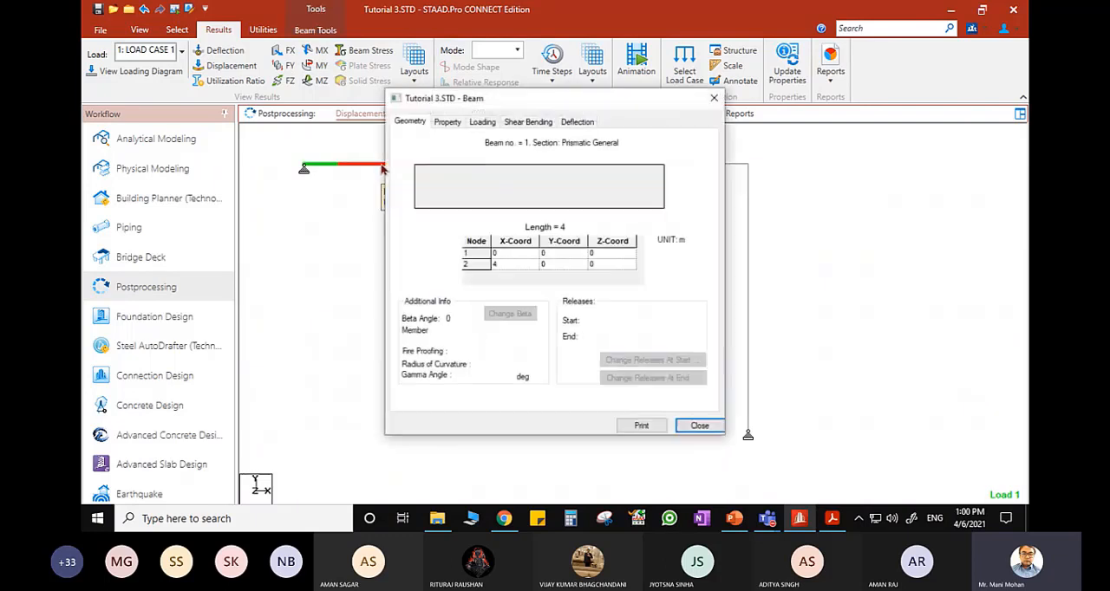
{"action": "left_click", "coordinate": [578, 122]}
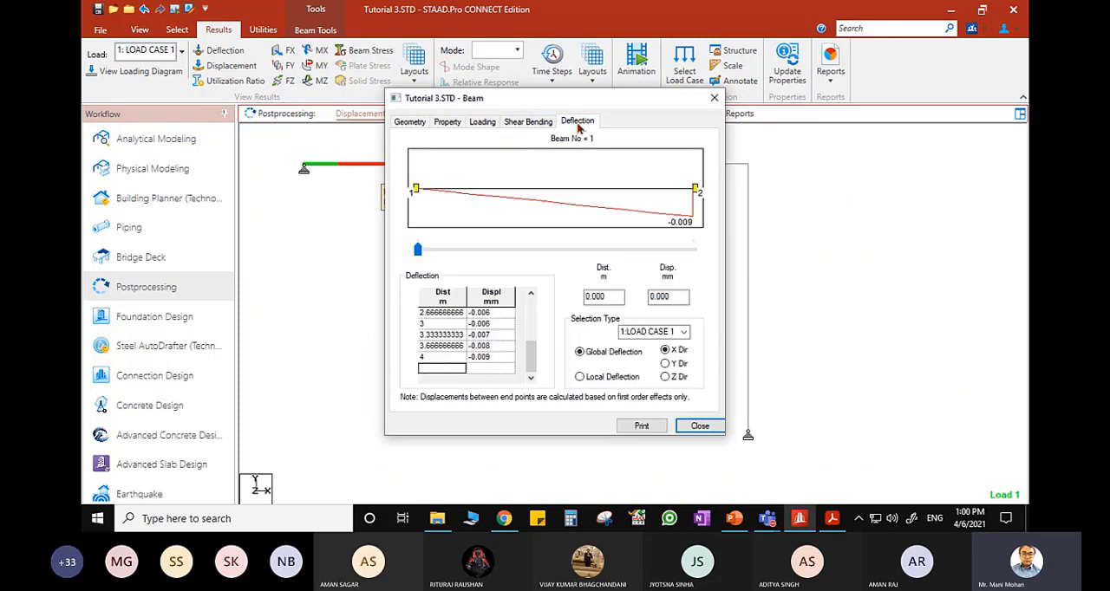
{"action": "left_click_drag", "start_coordinate": [525, 357], "coordinate": [530, 312]}
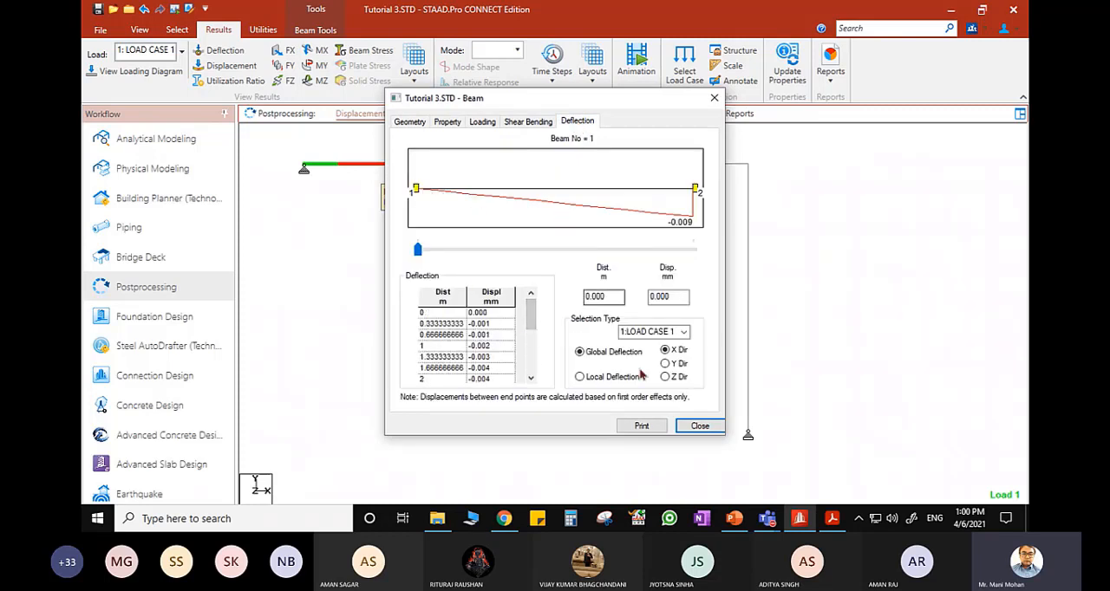
{"action": "left_click_drag", "start_coordinate": [610, 298], "coordinate": [541, 307]}
{"action": "type", "text": "3"}
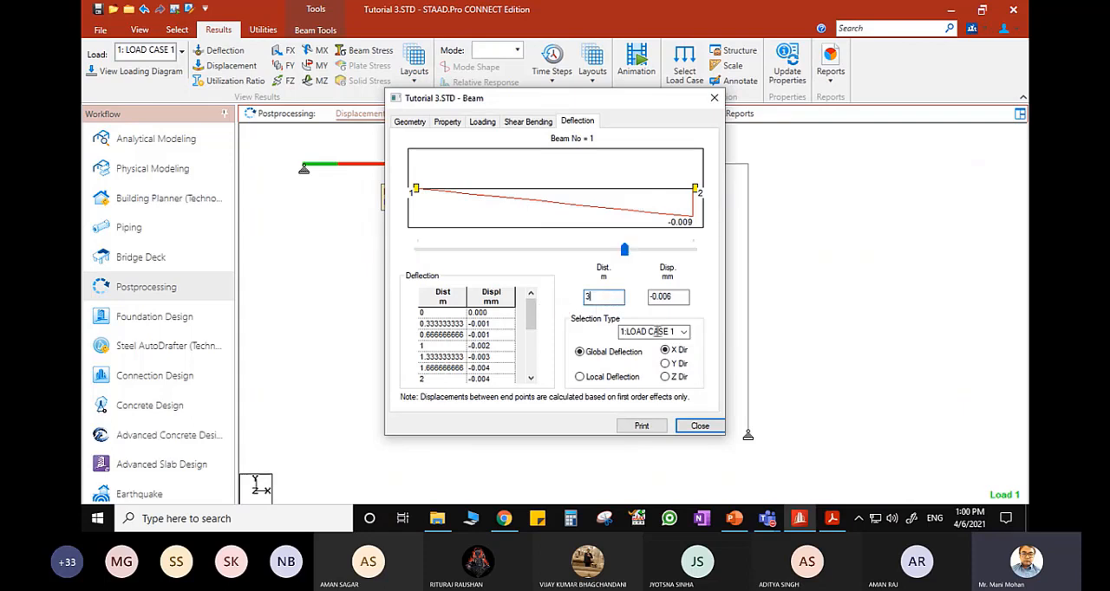
{"action": "left_click_drag", "start_coordinate": [609, 301], "coordinate": [564, 298]}
{"action": "type", "text": "4"}
{"action": "left_click", "coordinate": [679, 299]}
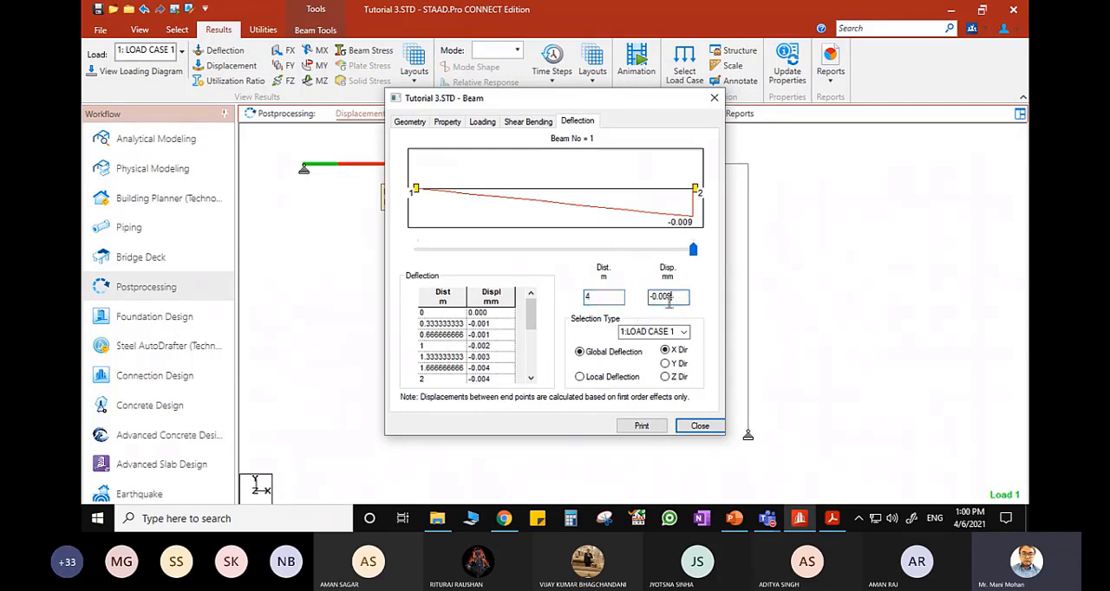
- Examine beam 1's global deflection in the Y direction, and close the beam details
{"action": "left_click", "coordinate": [665, 365]}
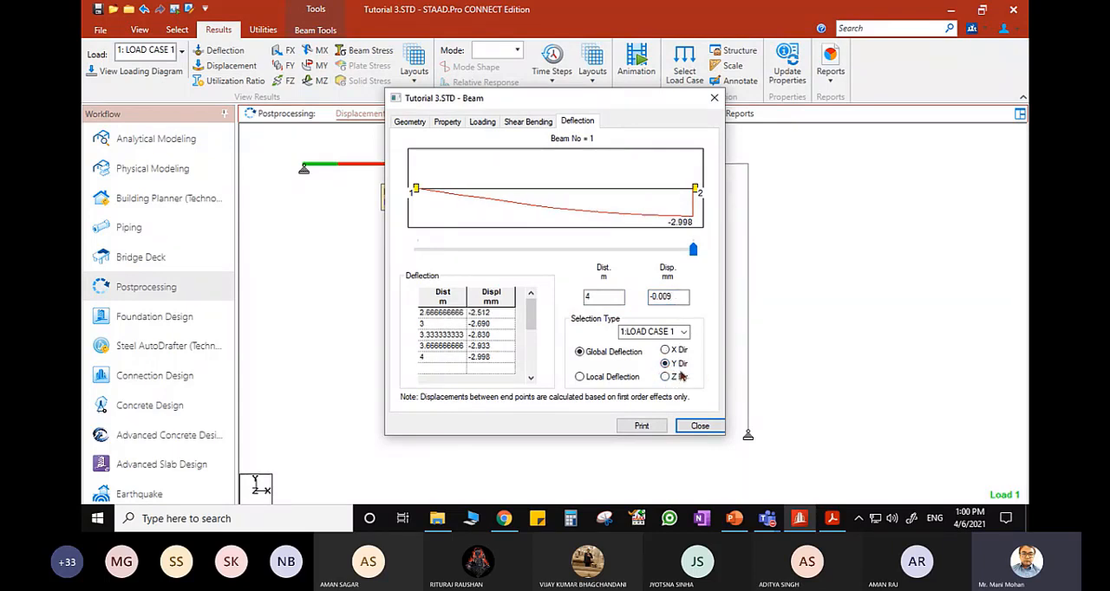
{"action": "double_click", "coordinate": [602, 298]}
{"action": "left_click", "coordinate": [713, 97]}
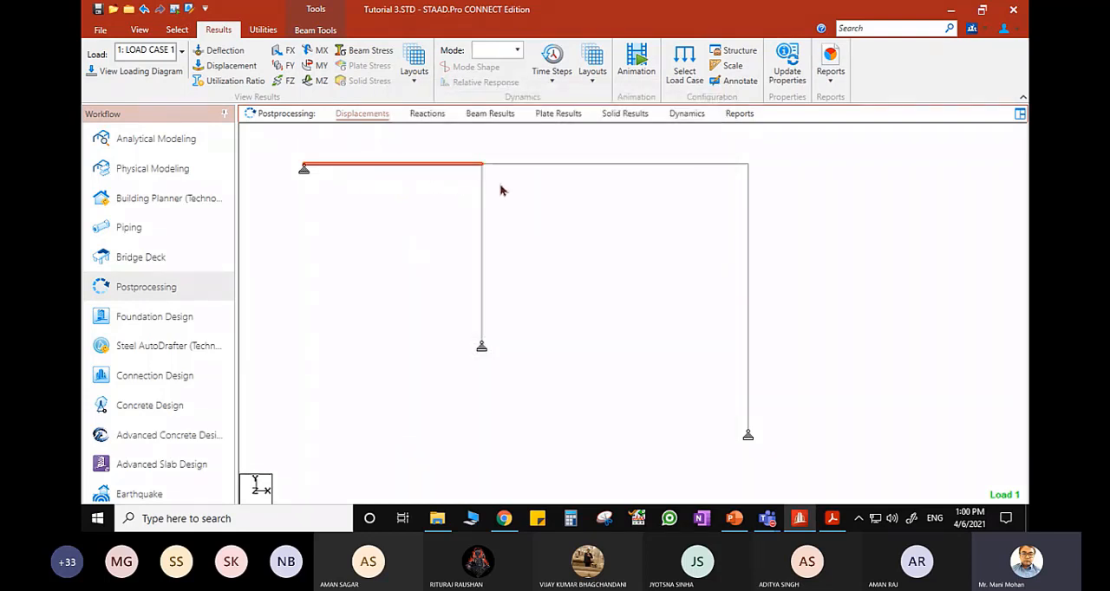
- Examine beam 2's global Y deflection, querying the distance of 6 m, and close the beam details
{"action": "double_click", "coordinate": [600, 164]}
{"action": "left_click", "coordinate": [577, 123]}
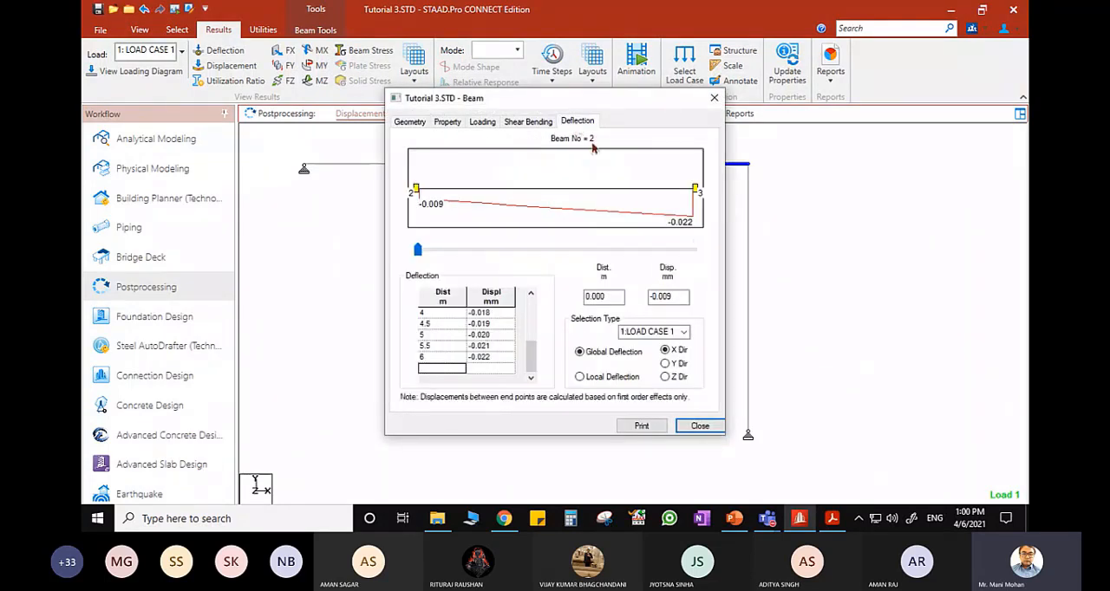
{"action": "left_click", "coordinate": [665, 363]}
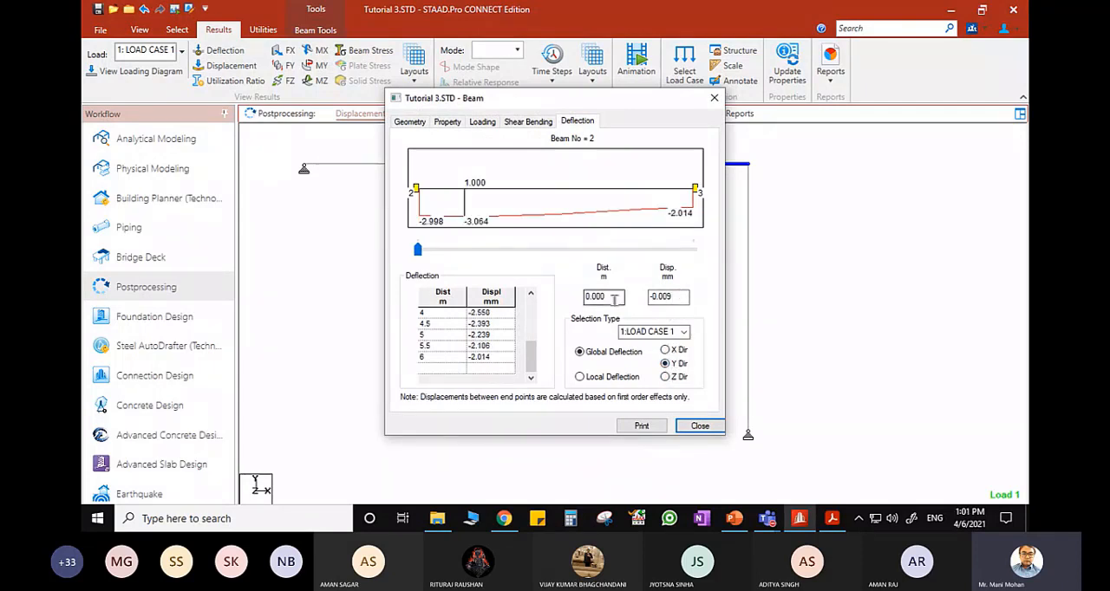
{"action": "double_click", "coordinate": [614, 296]}
{"action": "type", "text": "6"}
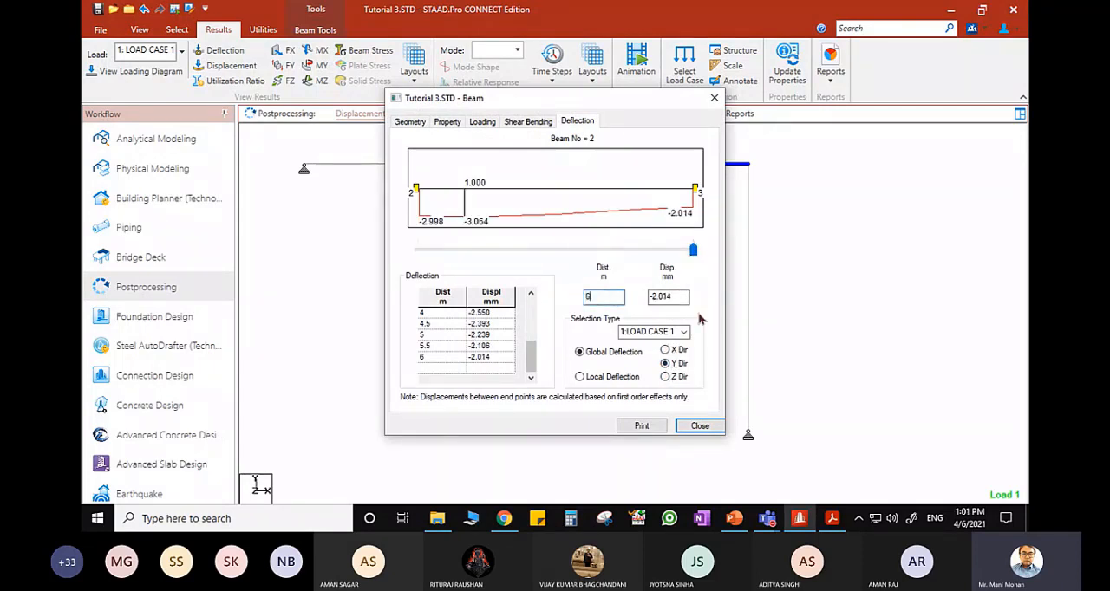
{"action": "left_click", "coordinate": [503, 359]}
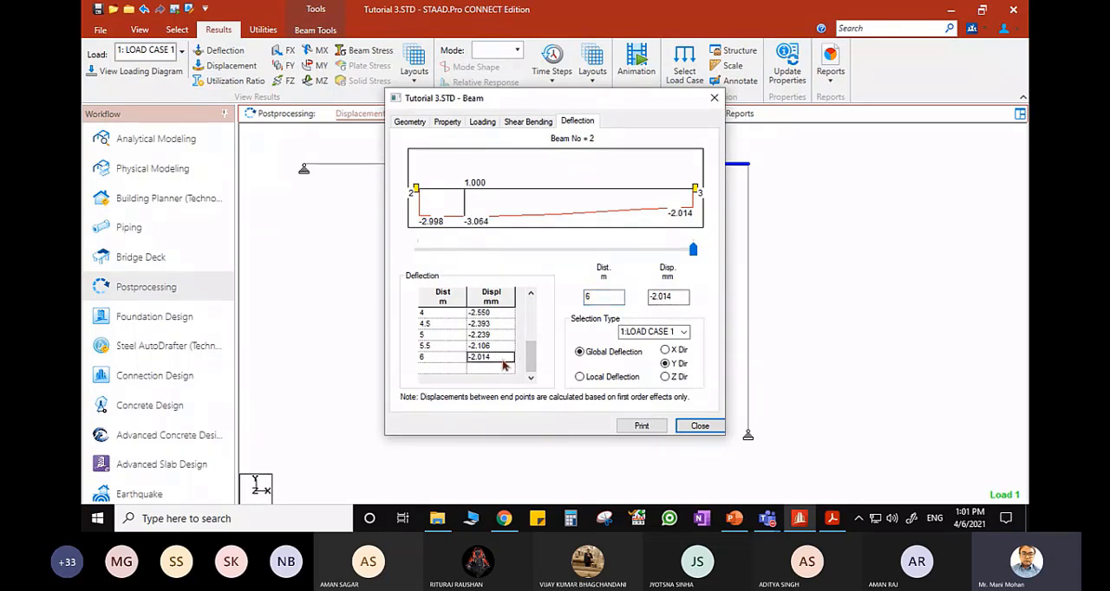
{"action": "left_click", "coordinate": [714, 98]}
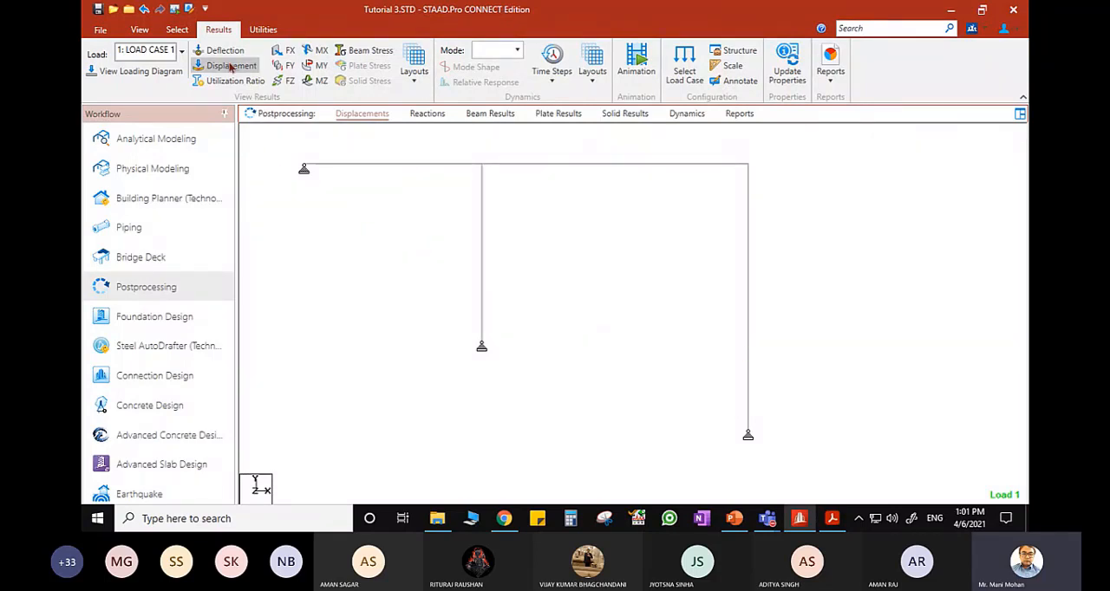
- Display the bending moment about Z for LOAD CASE 1 and annotate the bending values at ends, maximum and mid point
{"action": "left_click", "coordinate": [319, 83]}
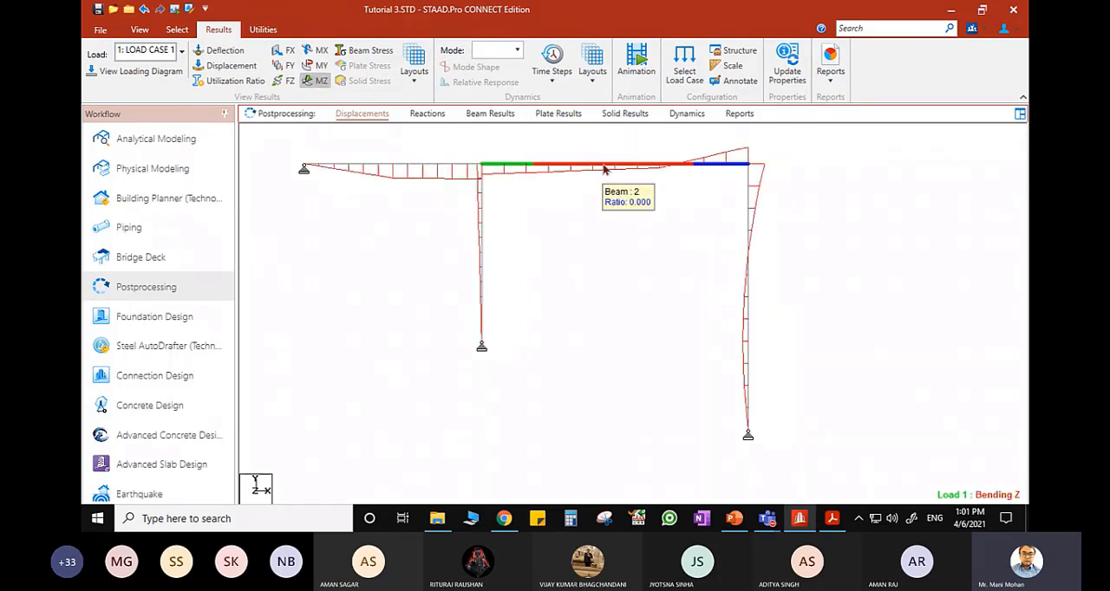
{"action": "left_click", "coordinate": [736, 80]}
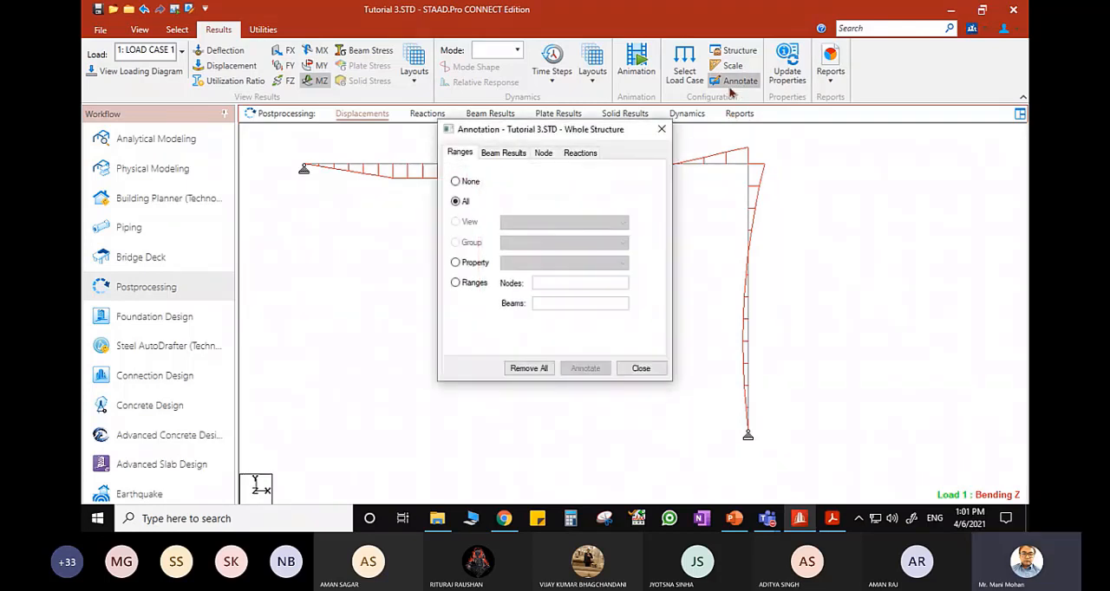
{"action": "left_click", "coordinate": [504, 152]}
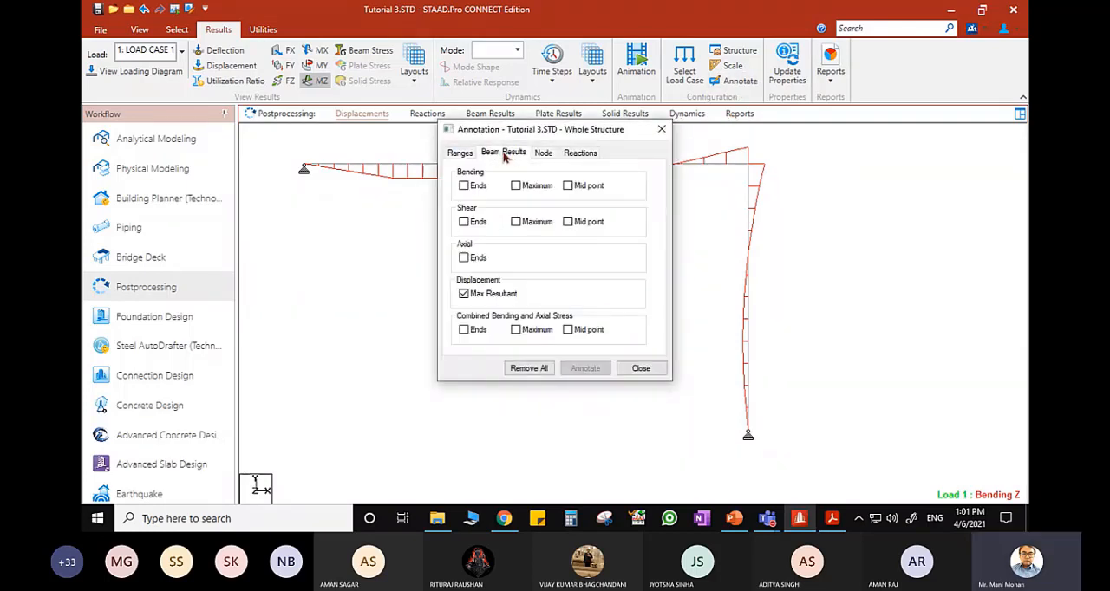
{"action": "left_click", "coordinate": [464, 185]}
{"action": "left_click", "coordinate": [516, 186]}
{"action": "left_click", "coordinate": [568, 186]}
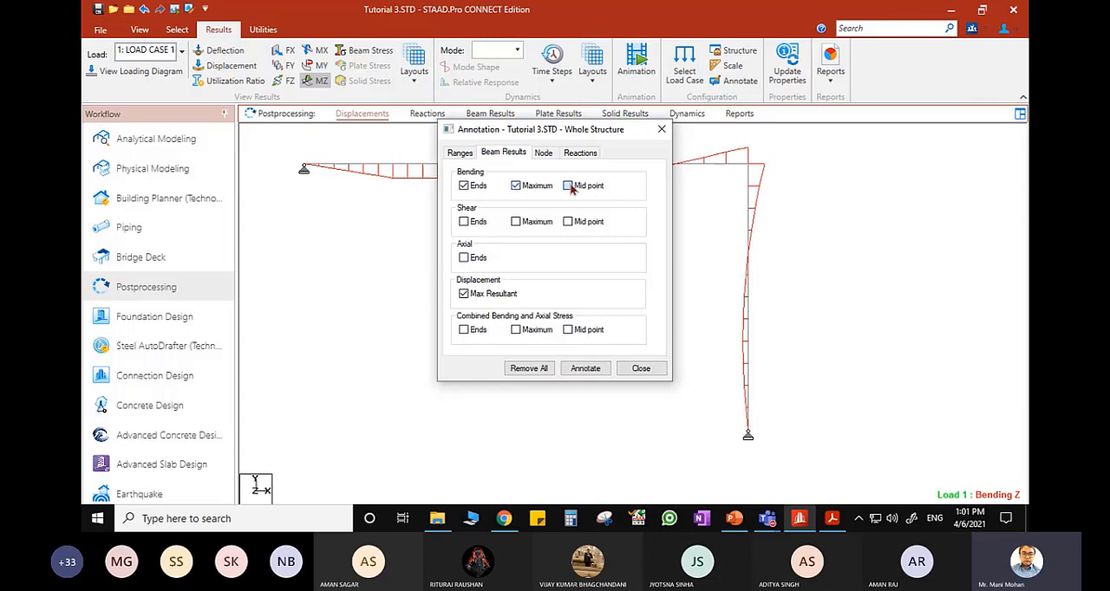
{"action": "left_click", "coordinate": [586, 368]}
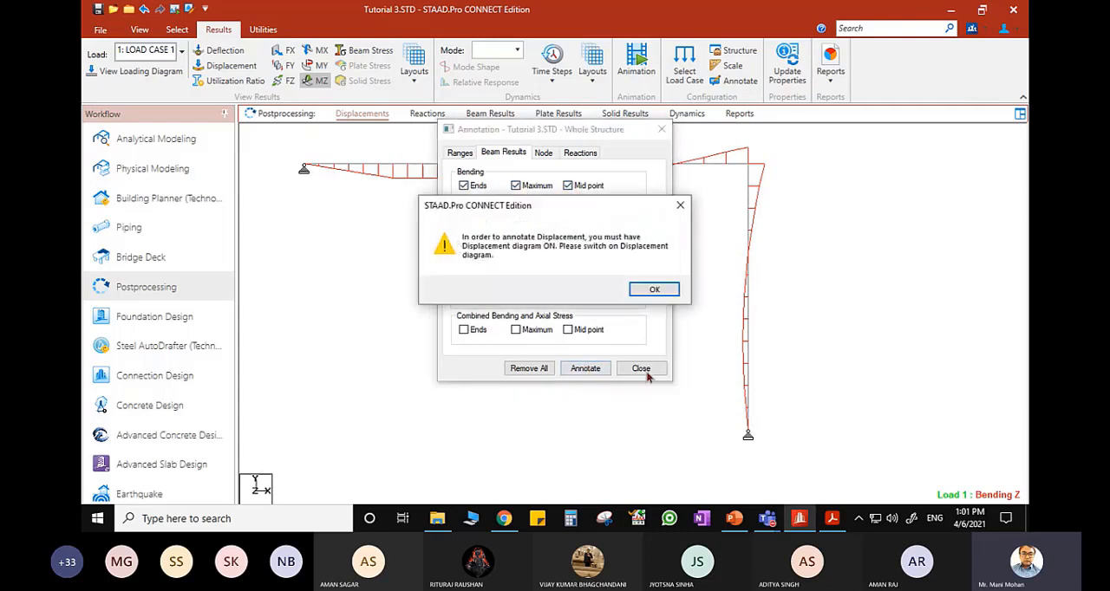
{"action": "left_click", "coordinate": [655, 290]}
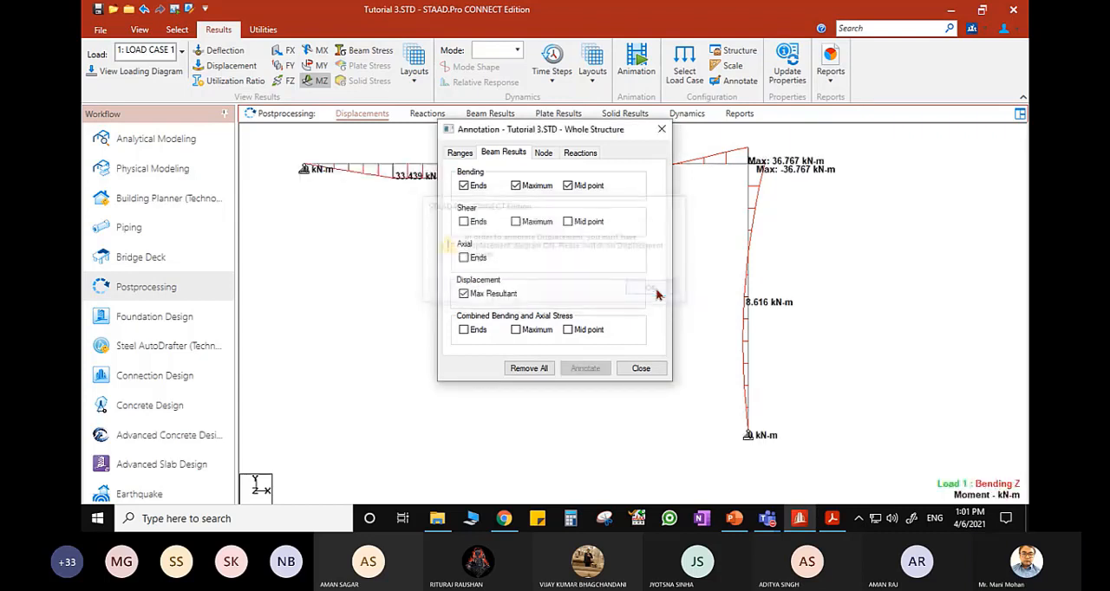
{"action": "left_click", "coordinate": [642, 369]}
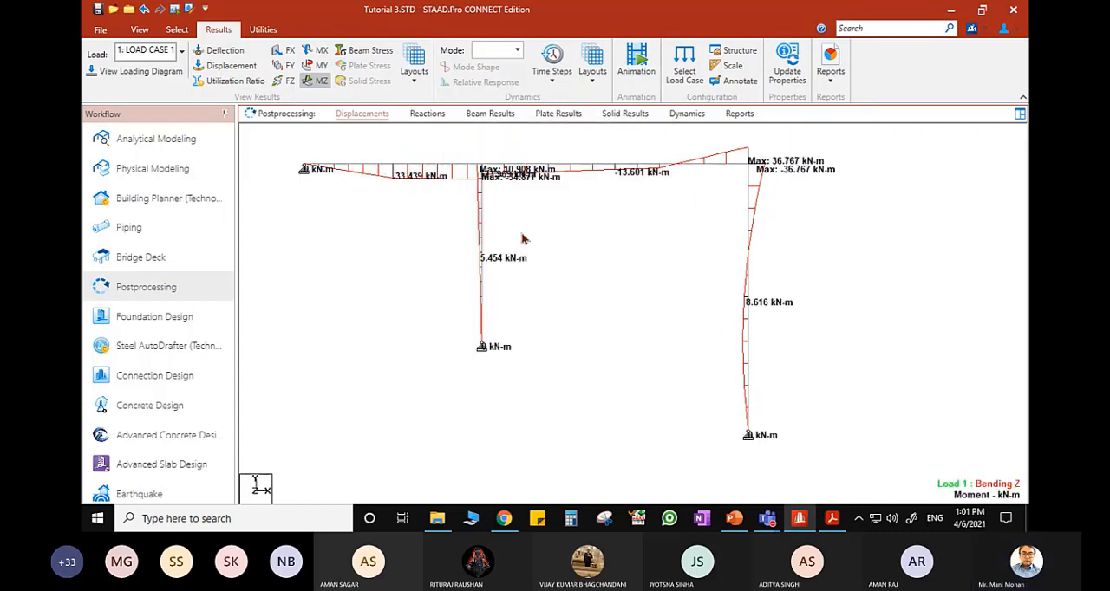
- Reduce the Bending Z result scale with immediate application enabled to enlarge the bending moment diagram, and accept the diagram settings
{"action": "right_click", "coordinate": [542, 217]}
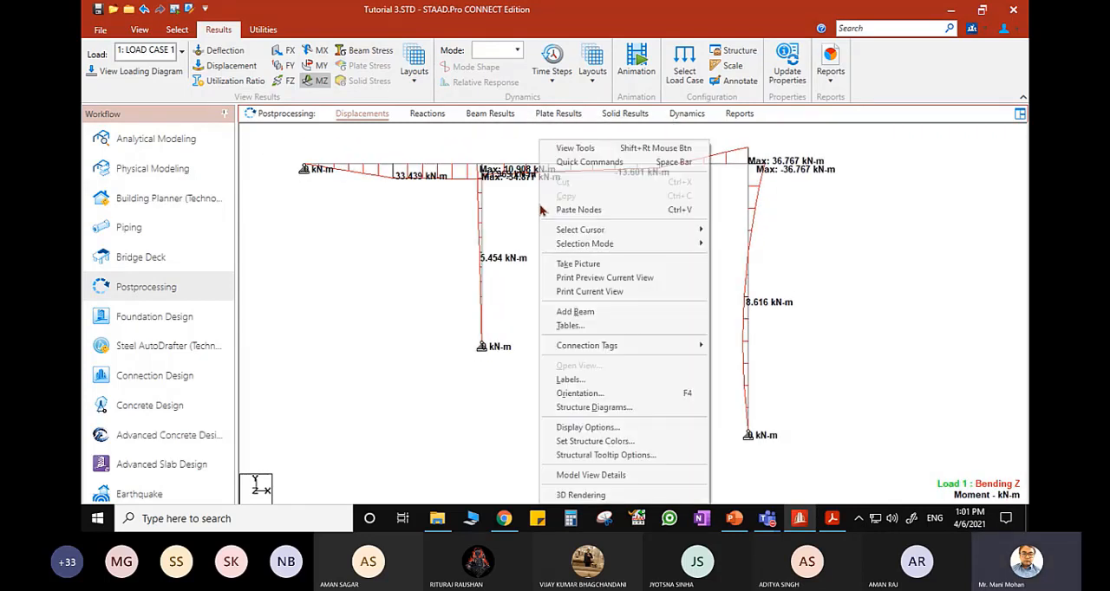
{"action": "left_click", "coordinate": [598, 380]}
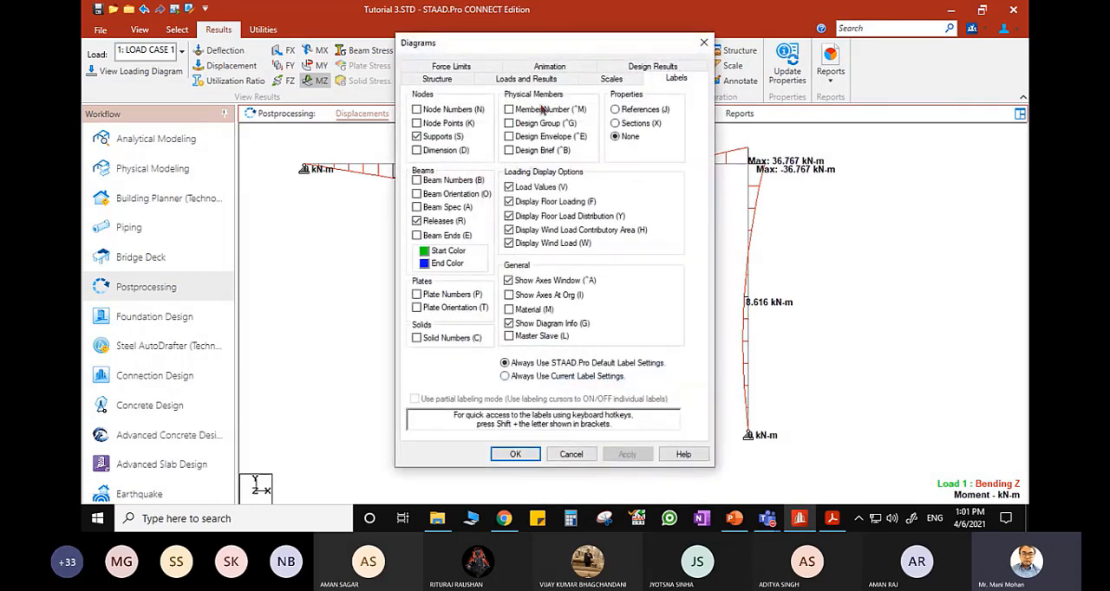
{"action": "left_click", "coordinate": [611, 81]}
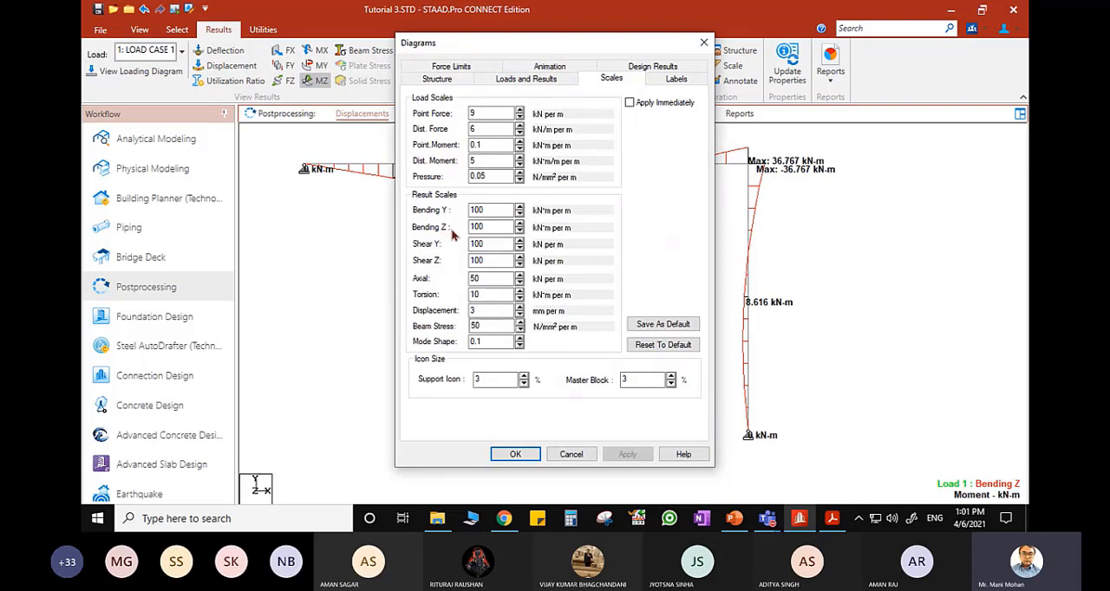
{"action": "left_click_drag", "start_coordinate": [565, 45], "coordinate": [363, 54]}
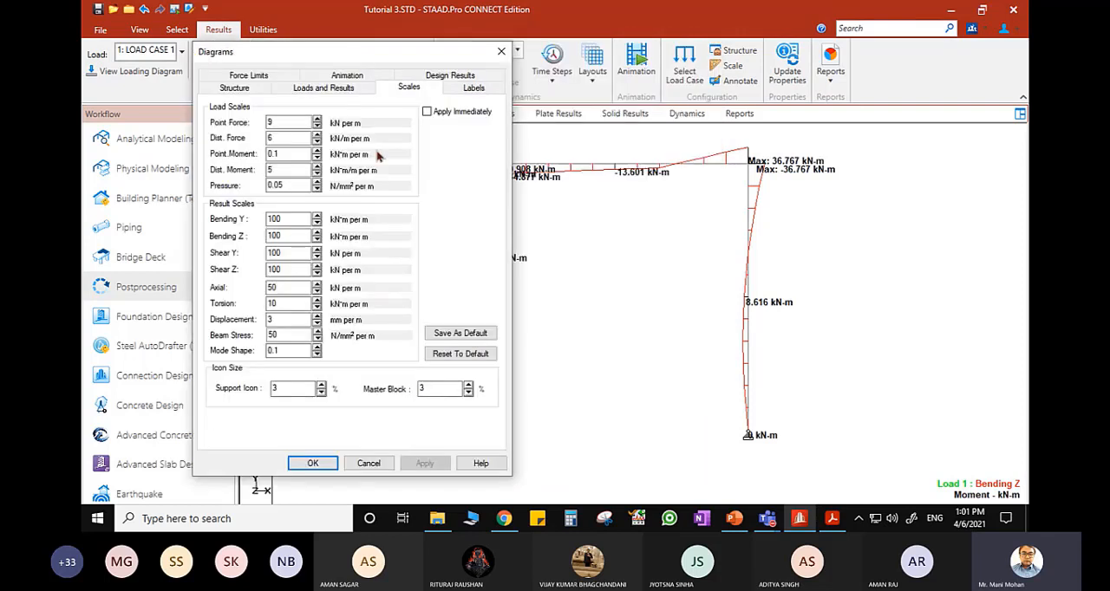
{"action": "left_click", "coordinate": [317, 241]}
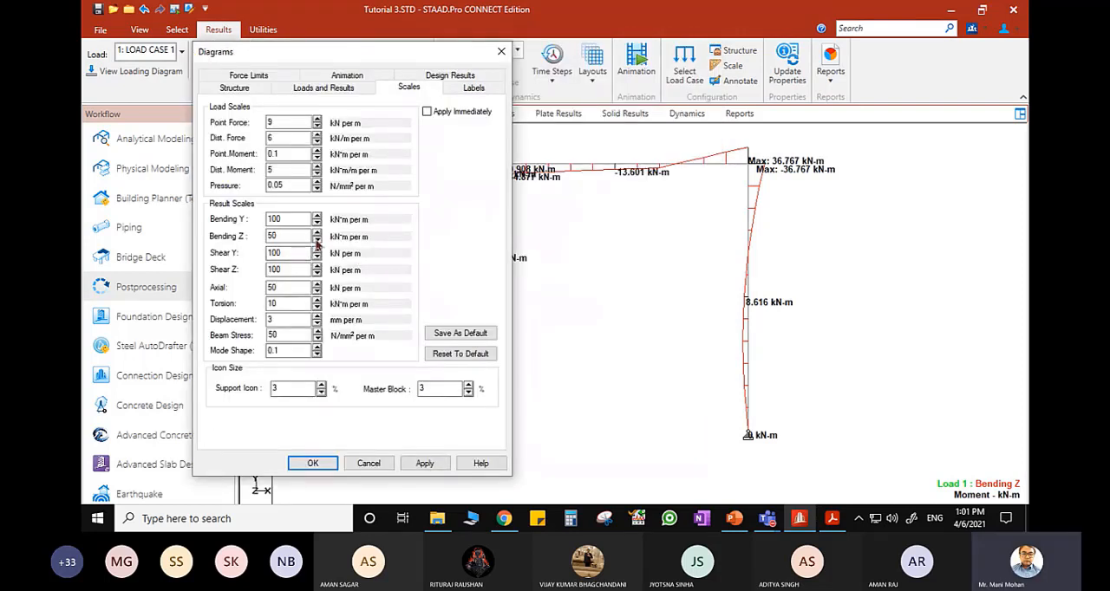
{"action": "left_click", "coordinate": [427, 111]}
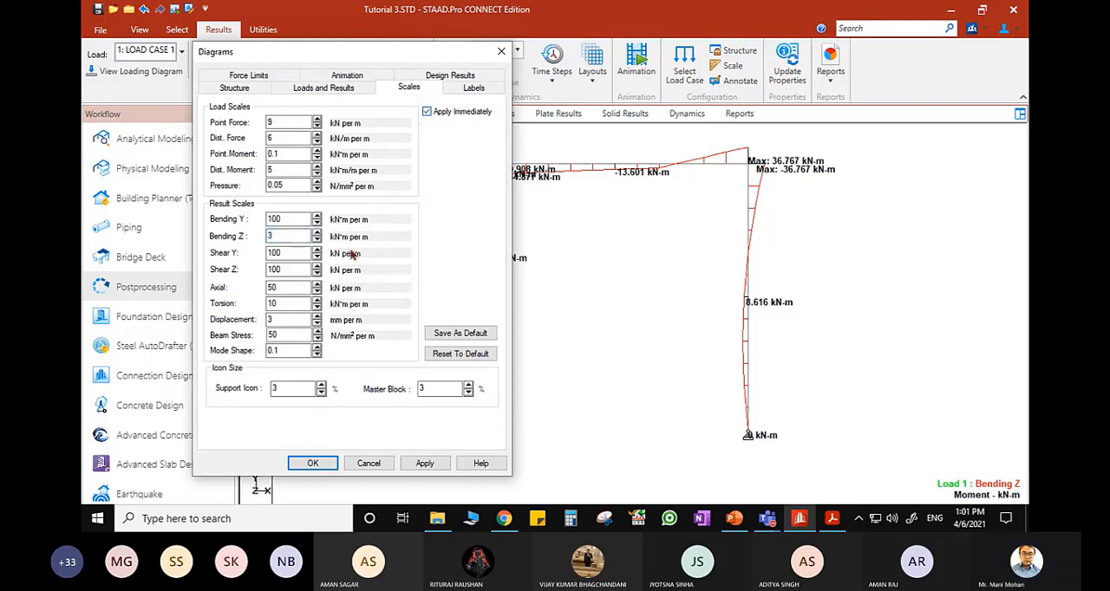
{"action": "left_click", "coordinate": [319, 242]}
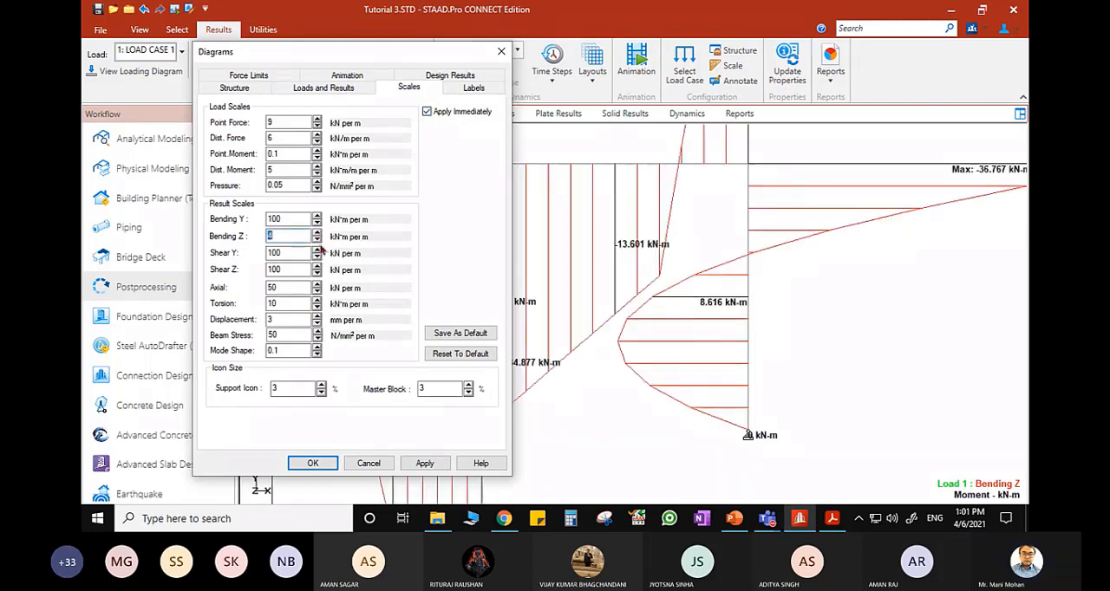
{"action": "left_click", "coordinate": [318, 233]}
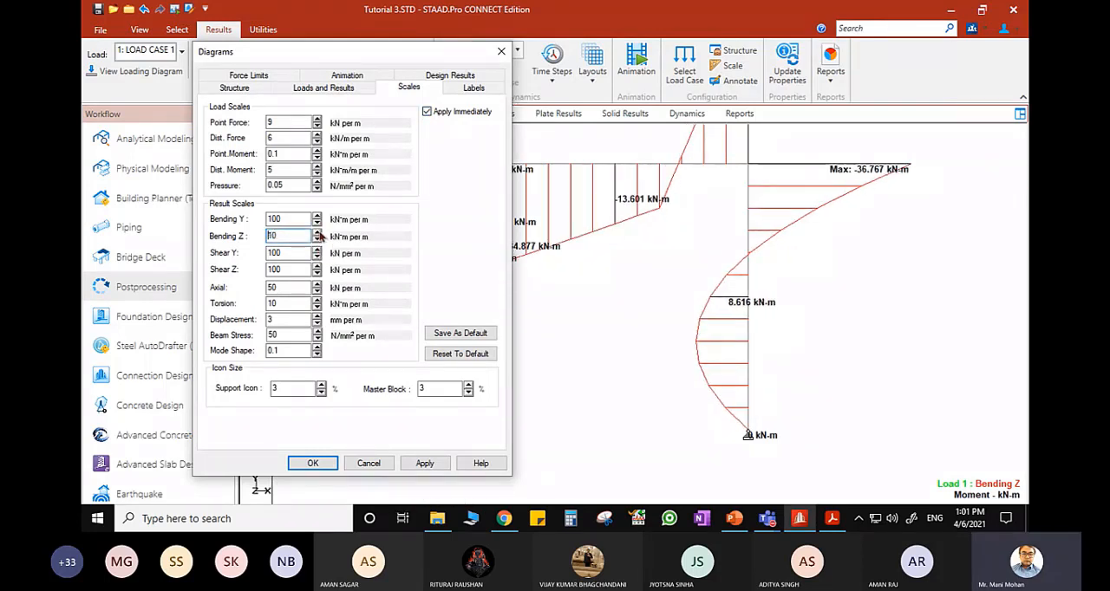
{"action": "left_click", "coordinate": [424, 463]}
{"action": "left_click", "coordinate": [314, 462]}
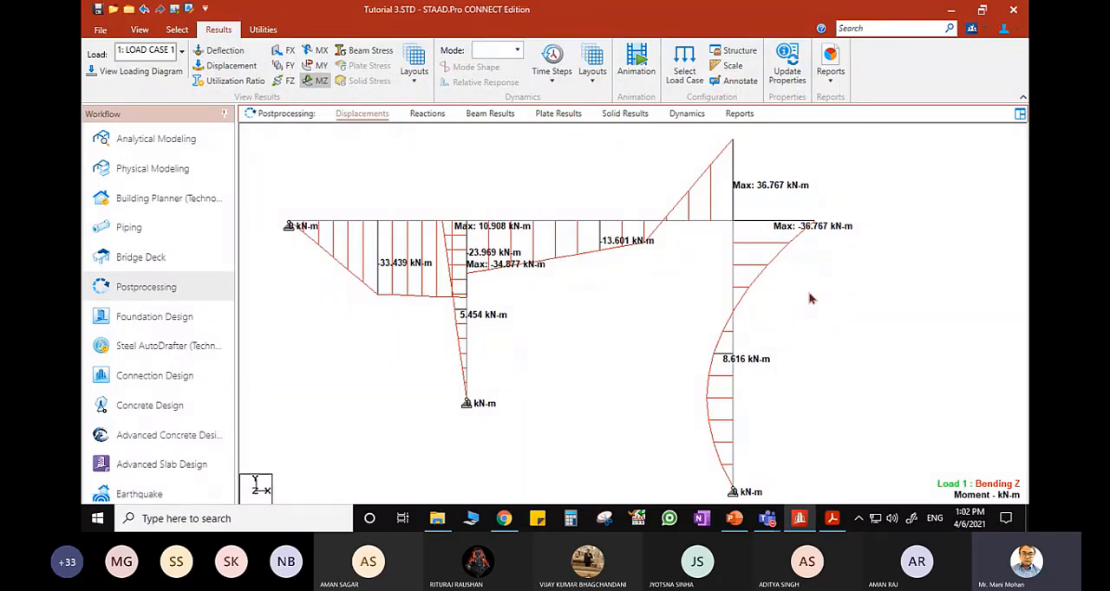
- Compare the frame's Z bending moments with the textbook's bending moment diagram on page 388 of the PDF, and return to STAAD.Pro
{"action": "left_click", "coordinate": [832, 519]}
{"action": "scroll", "coordinate": [483, 270], "scroll_direction": "up", "scroll_amount": 12}
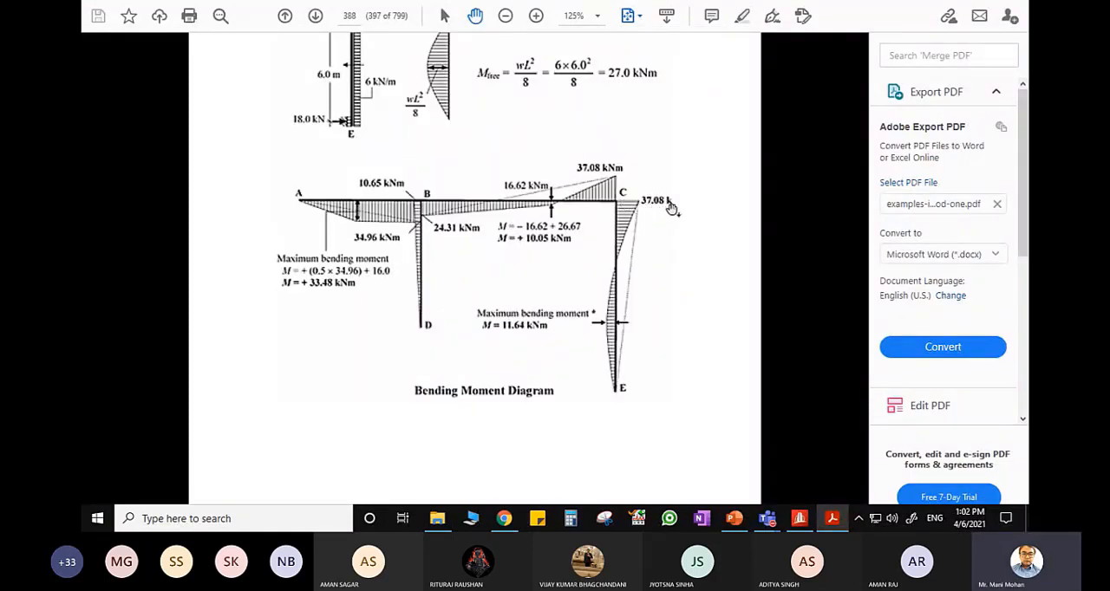
{"action": "left_click", "coordinate": [802, 521]}
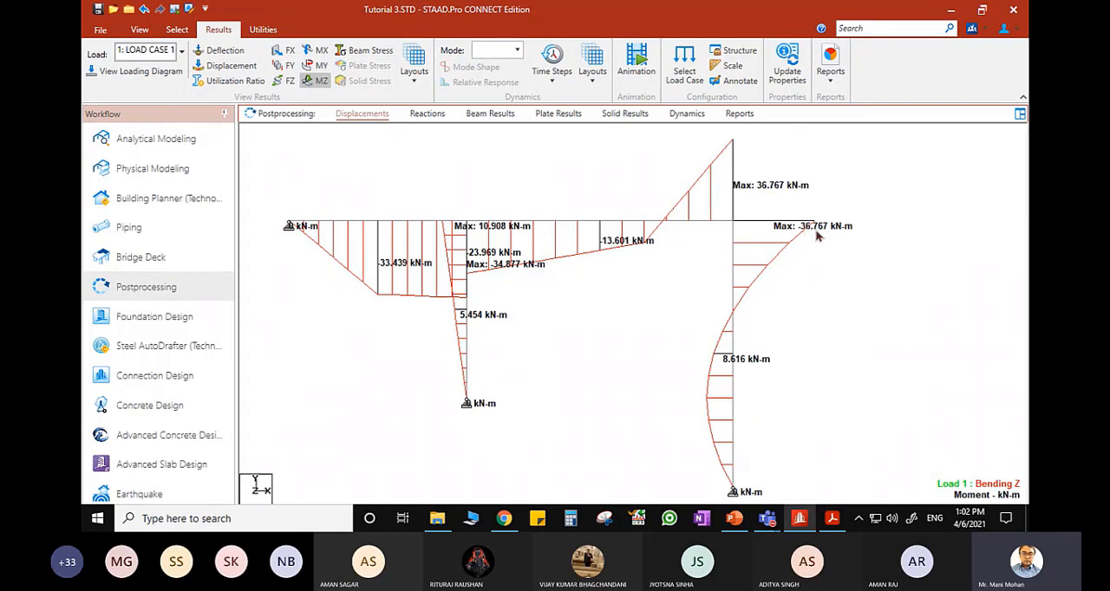
{"action": "left_click", "coordinate": [831, 518]}
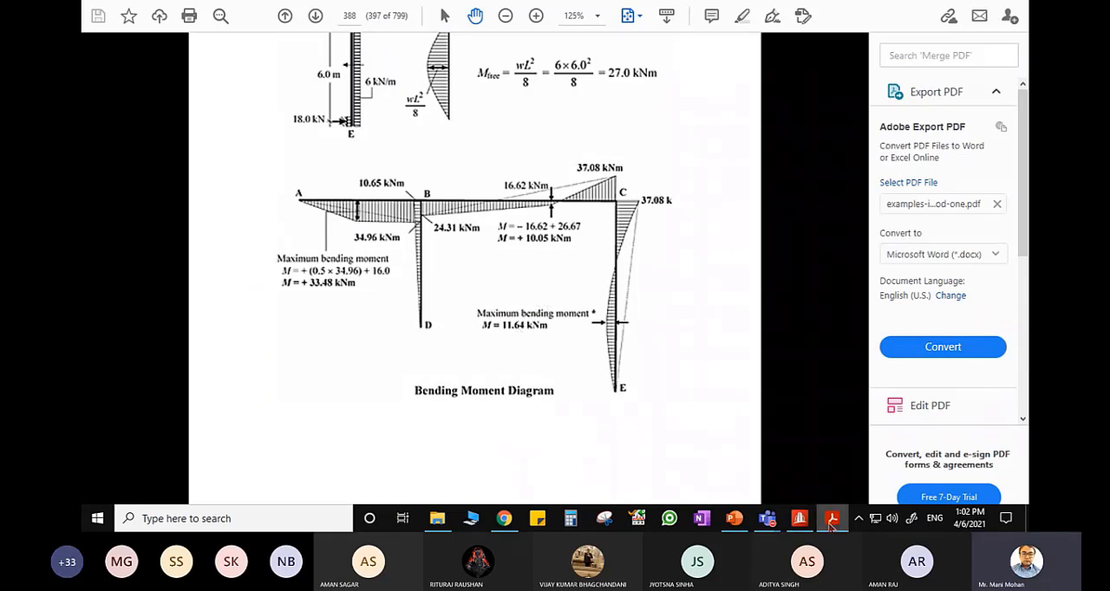
{"action": "left_click", "coordinate": [799, 520]}
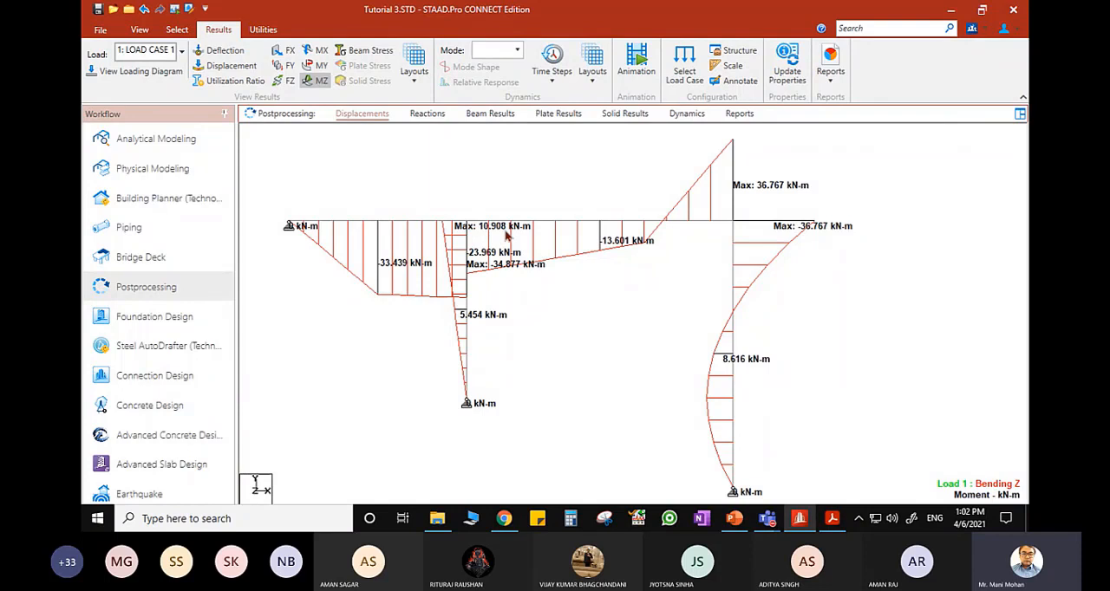
{"action": "left_click", "coordinate": [832, 520]}
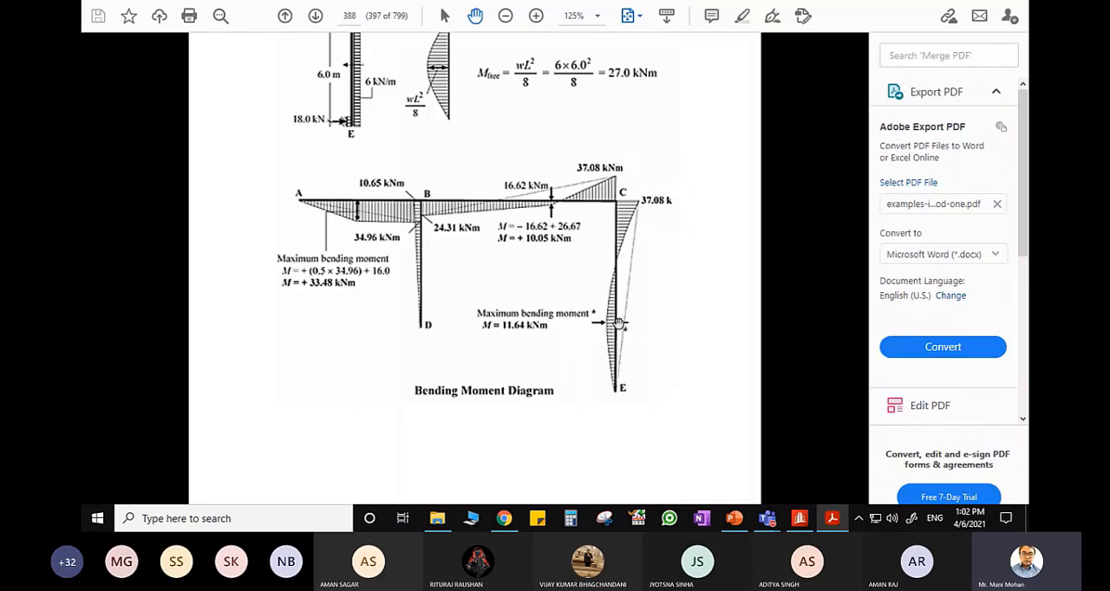
{"action": "left_click", "coordinate": [800, 519]}
- Open the shear and bending results of beam 4 and examine the moments in its section forces table
{"action": "left_click", "coordinate": [735, 400]}
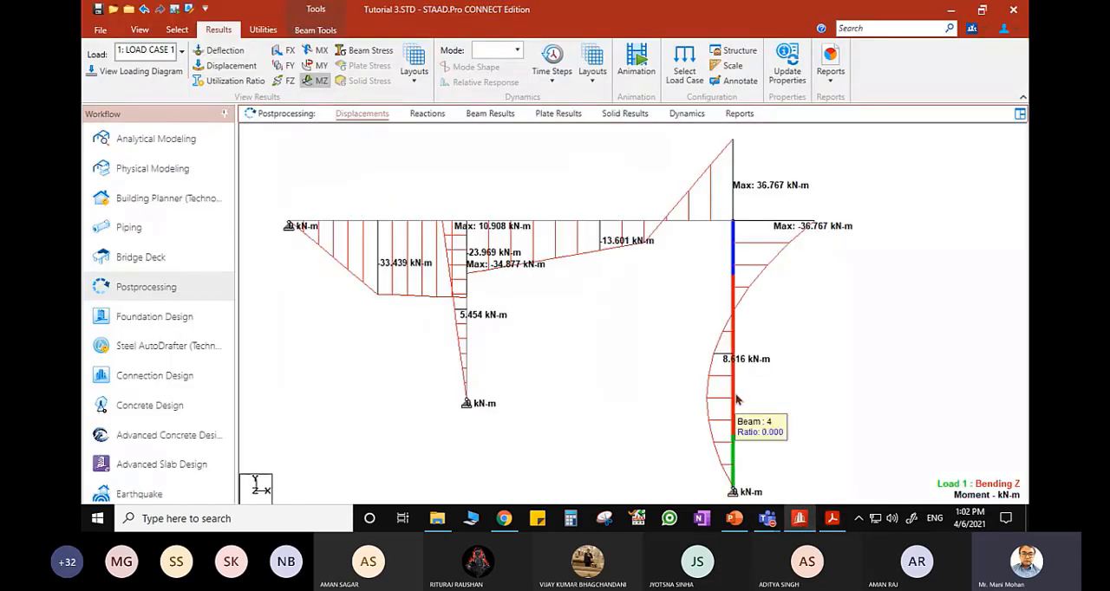
{"action": "double_click", "coordinate": [738, 400]}
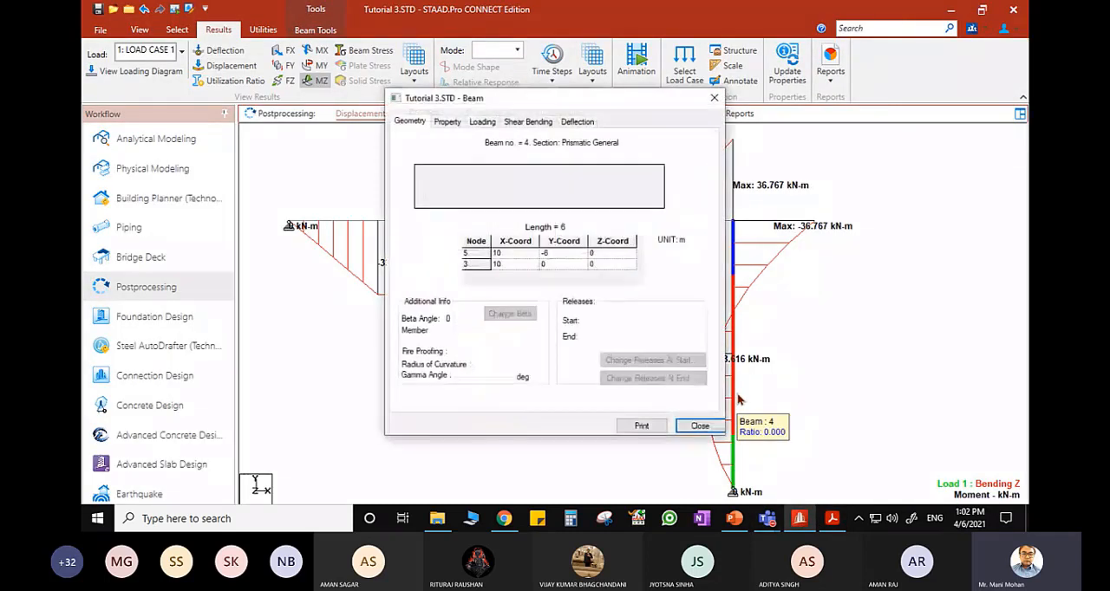
{"action": "left_click", "coordinate": [542, 123]}
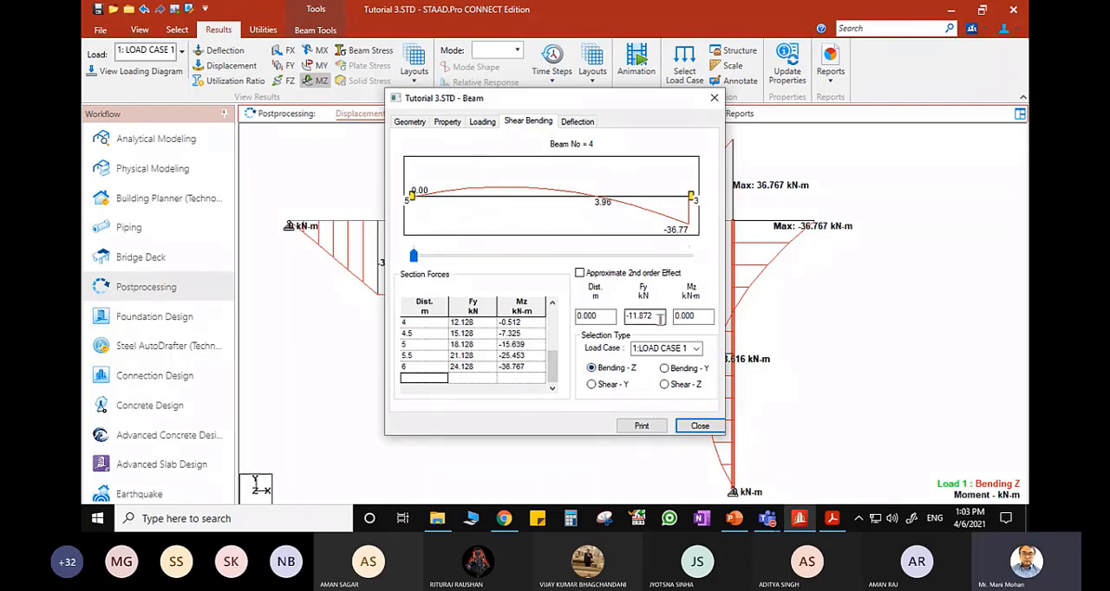
{"action": "double_click", "coordinate": [596, 317]}
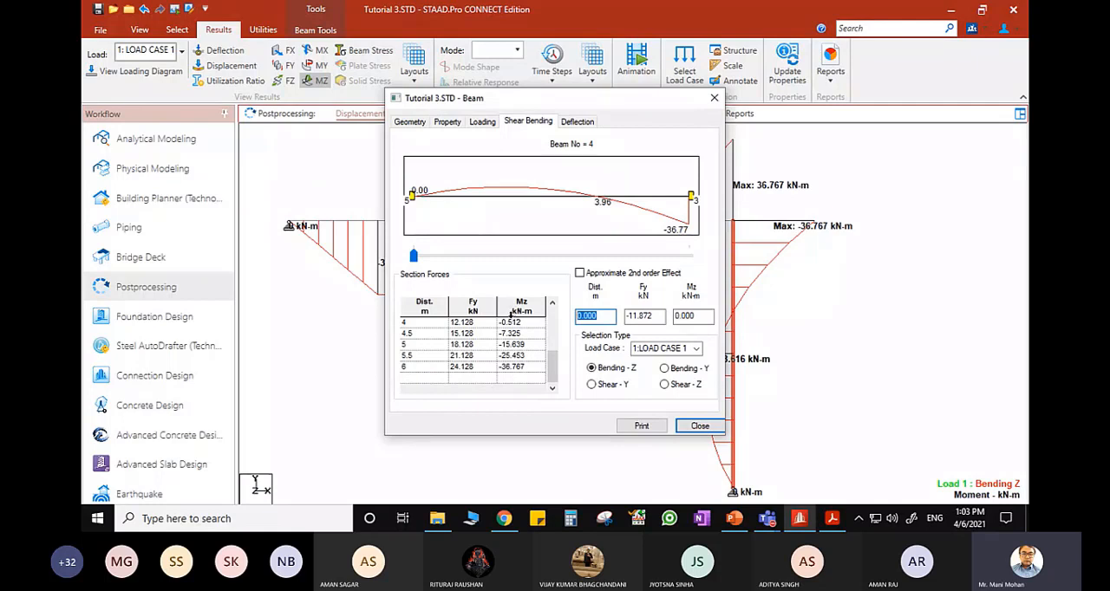
{"action": "left_click_drag", "start_coordinate": [559, 373], "coordinate": [557, 335]}
{"action": "left_click", "coordinate": [416, 344]}
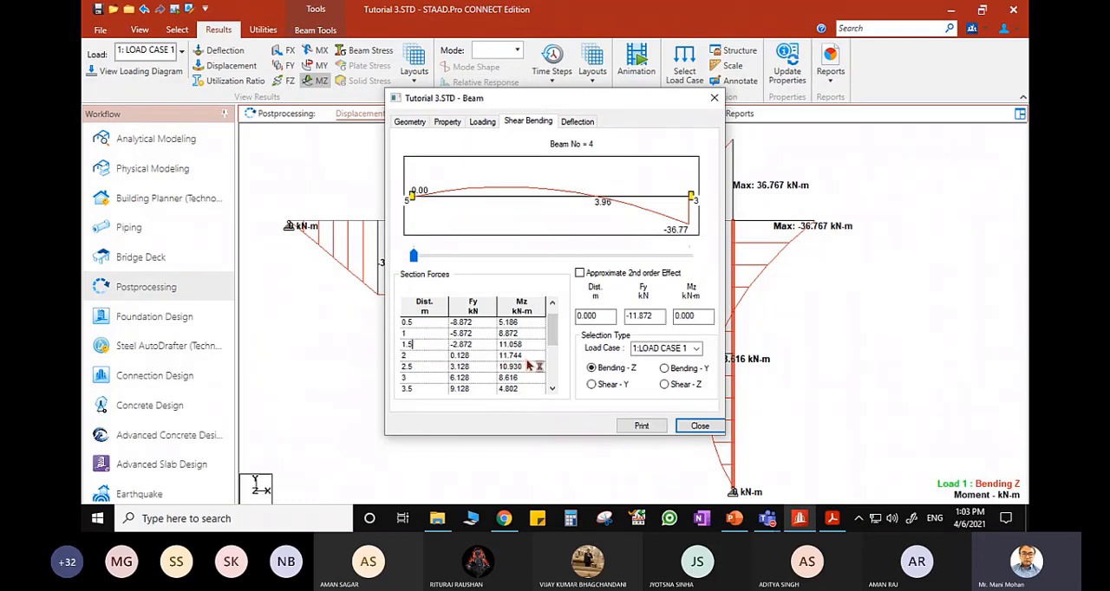
- Query beam 4's shear force and Z bending moment at distances of 2.1 m and 1.8 m
{"action": "left_click_drag", "start_coordinate": [612, 316], "coordinate": [558, 319]}
{"action": "type", "text": "2.1"}
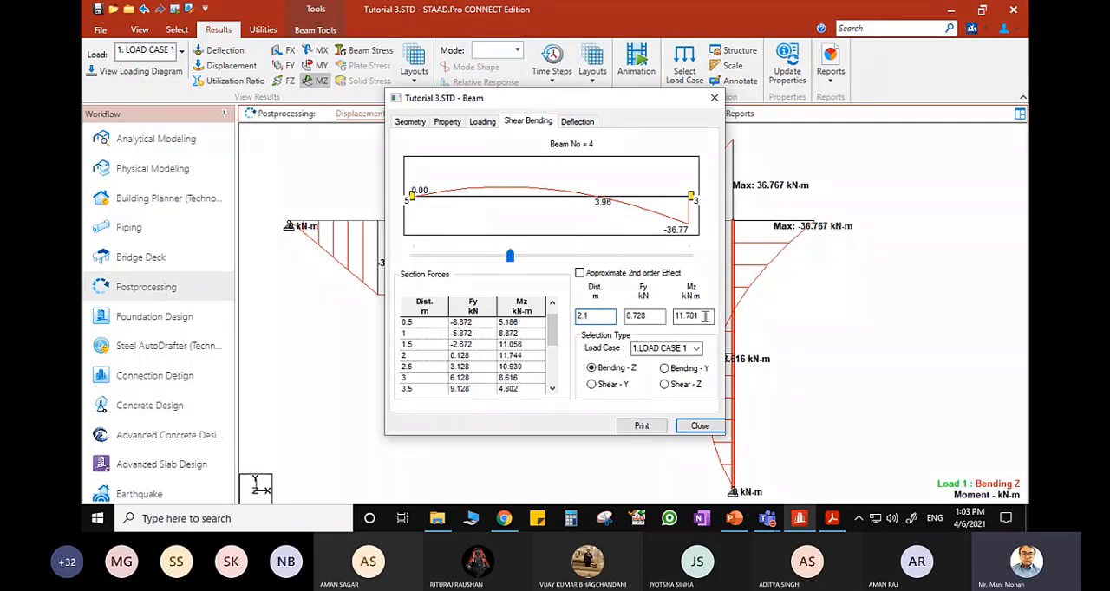
{"action": "key", "text": "BackSpace"}
{"action": "key", "text": "BackSpace"}
{"action": "type", "text": "1.8"}
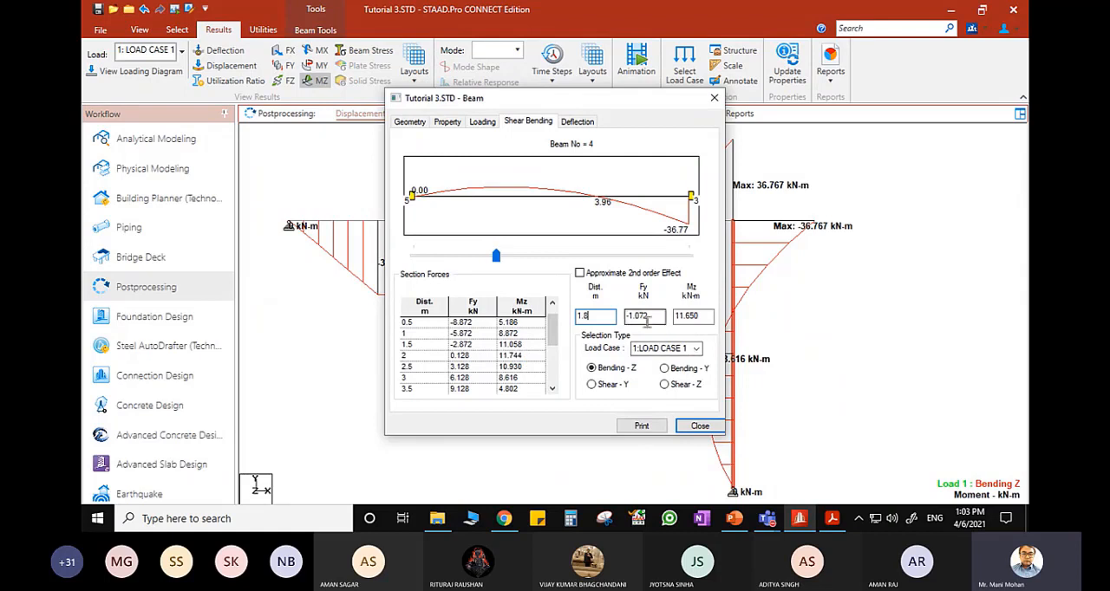
- Query beam 4's shear force and bending moment at 0.5 m and 1.842 m, and close the beam details
{"action": "left_click_drag", "start_coordinate": [664, 317], "coordinate": [622, 317]}
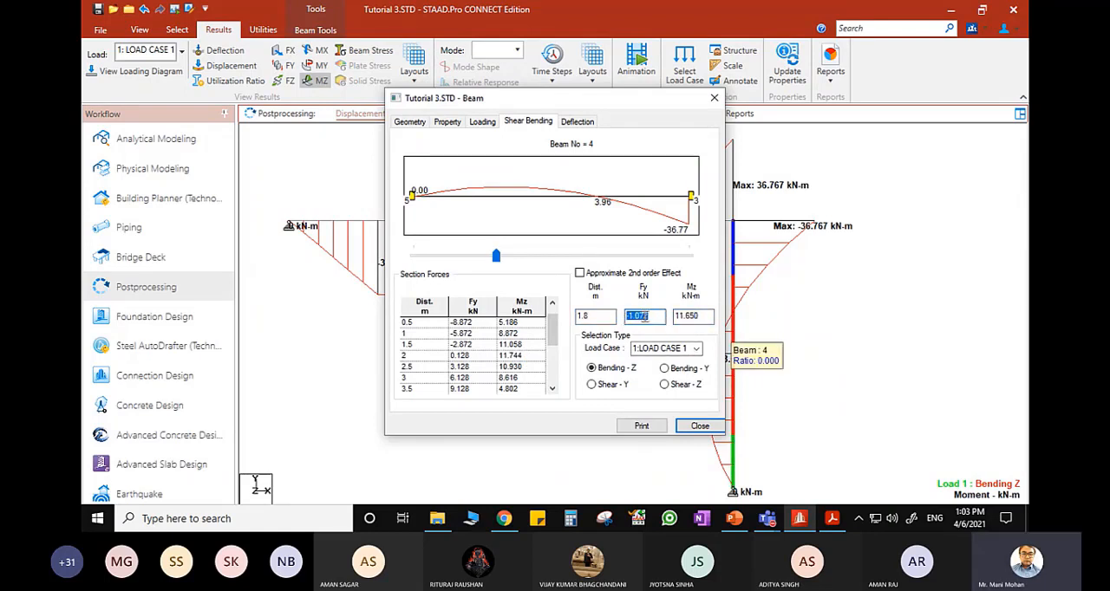
{"action": "left_click_drag", "start_coordinate": [607, 317], "coordinate": [576, 317]}
{"action": "type", "text": "0.5"}
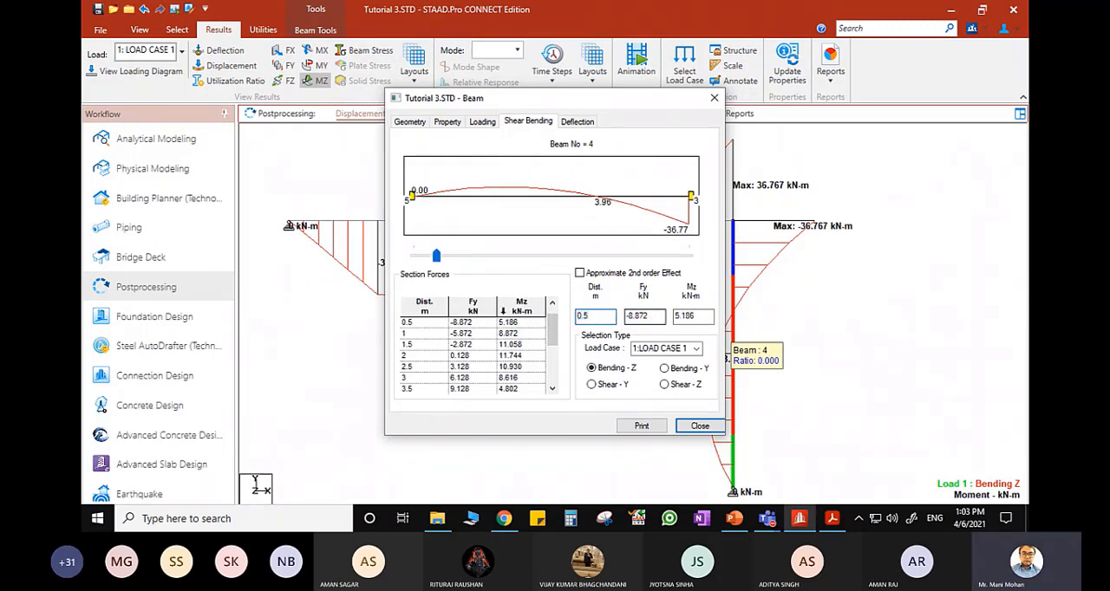
{"action": "left_click_drag", "start_coordinate": [438, 256], "coordinate": [497, 263]}
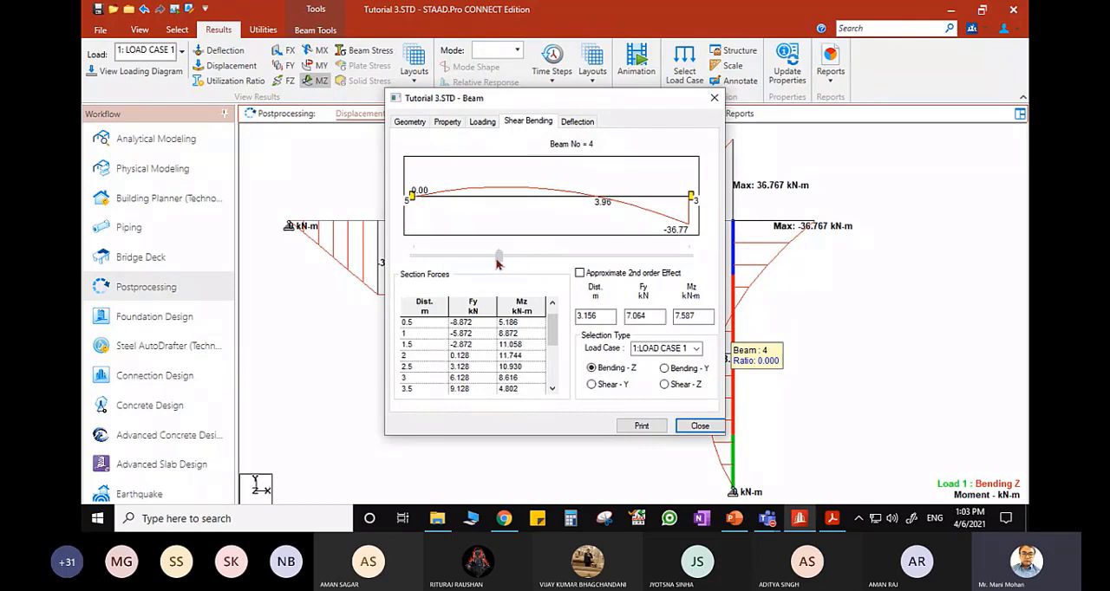
{"action": "left_click", "coordinate": [714, 98]}
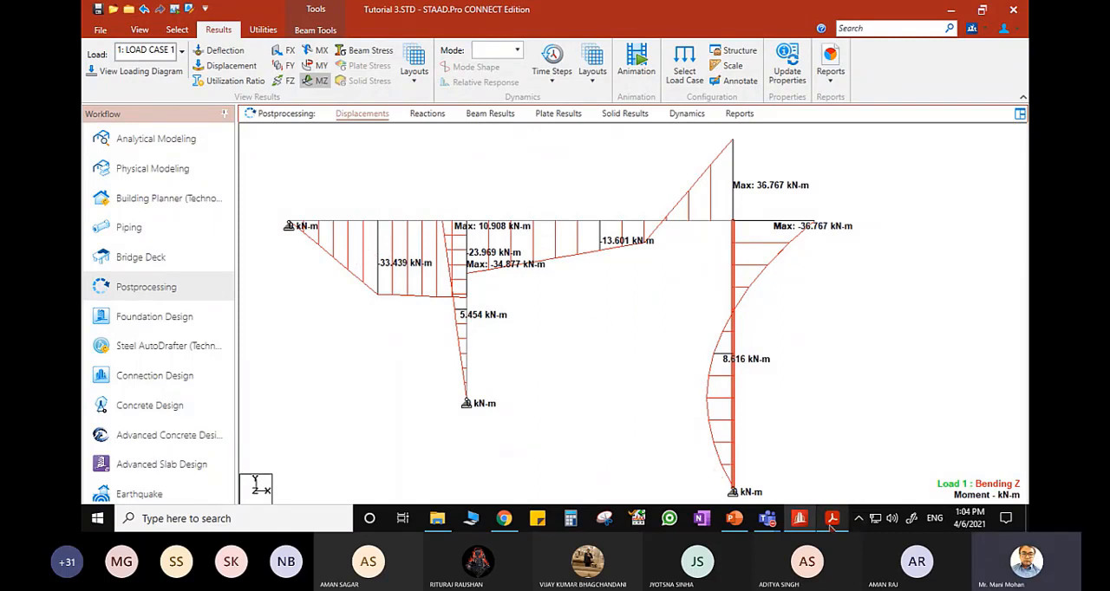
- Switch to the PowerPoint presentation and view the Practice Problem 1 truss and Practice Problem 2 beam slides
{"action": "mouse_move", "coordinate": [831, 526]}
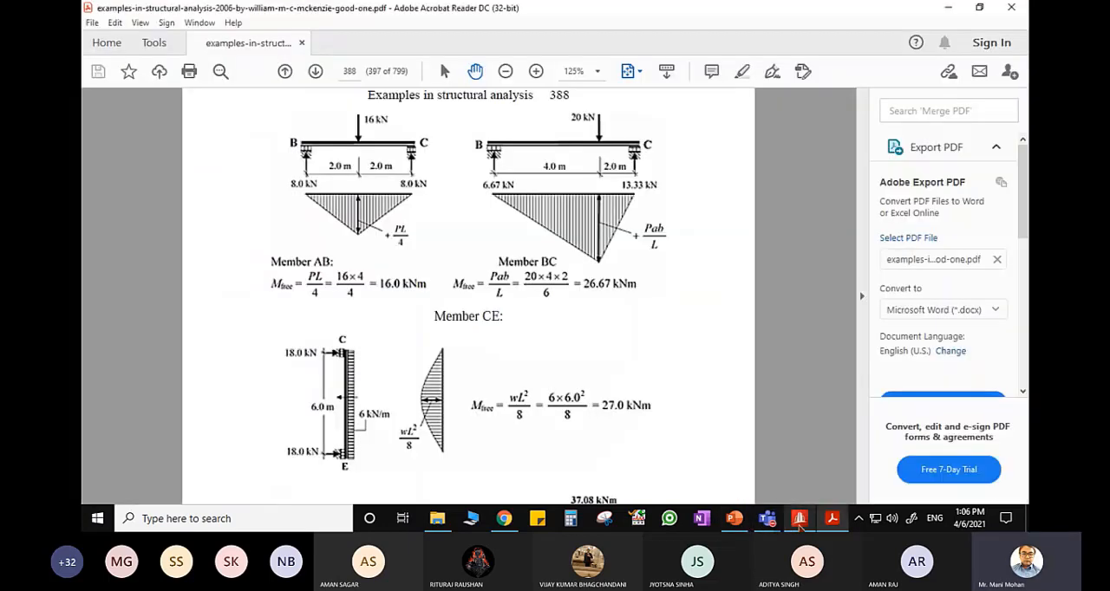
{"action": "left_click", "coordinate": [735, 519]}
{"action": "scroll", "coordinate": [572, 385], "scroll_direction": "up", "scroll_amount": 4}
{"action": "scroll", "coordinate": [577, 379], "scroll_direction": "up", "scroll_amount": 6}
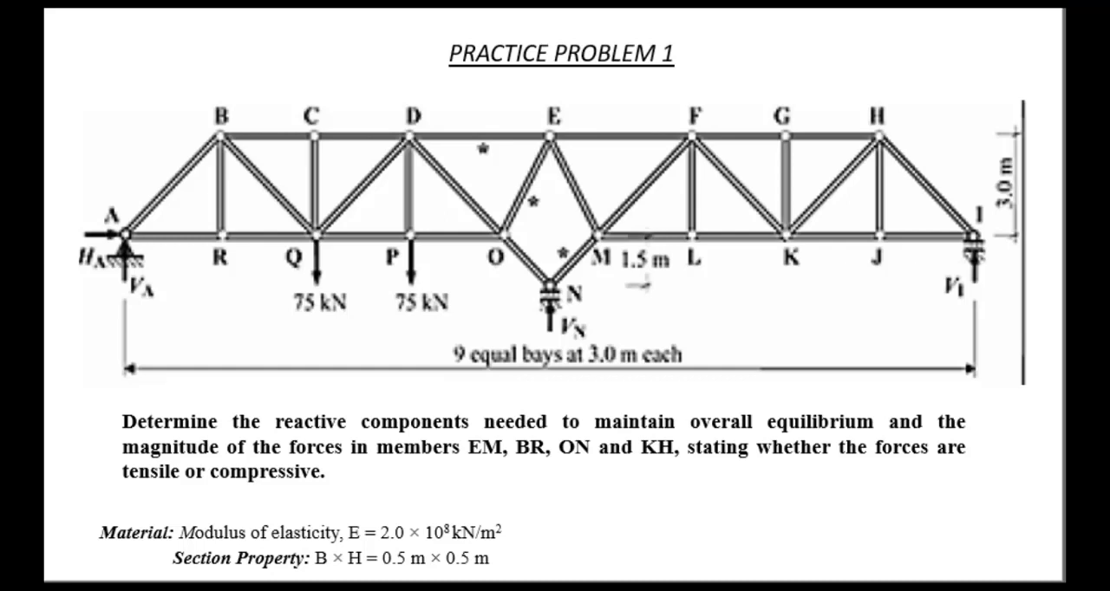
{"action": "key", "text": "Right"}
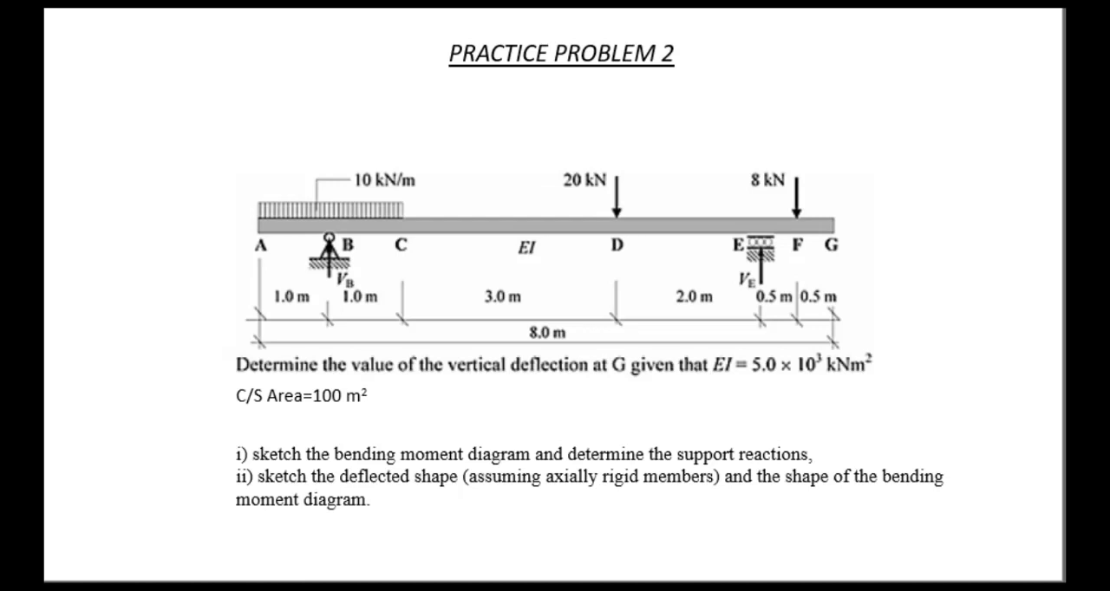